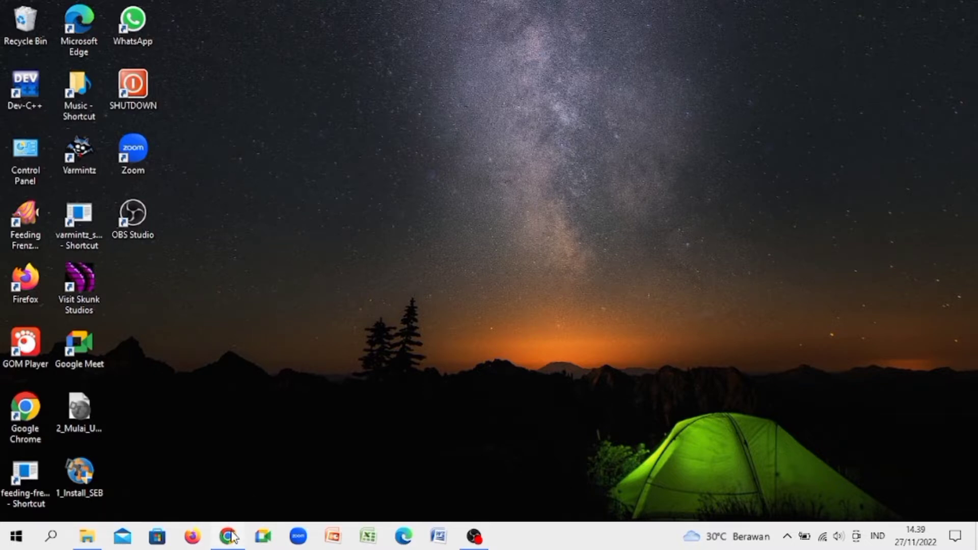
- Look over the prepared images and documents in the Media dan IT Kimia folder in File Explorer
{"action": "left_click", "coordinate": [228, 536]}
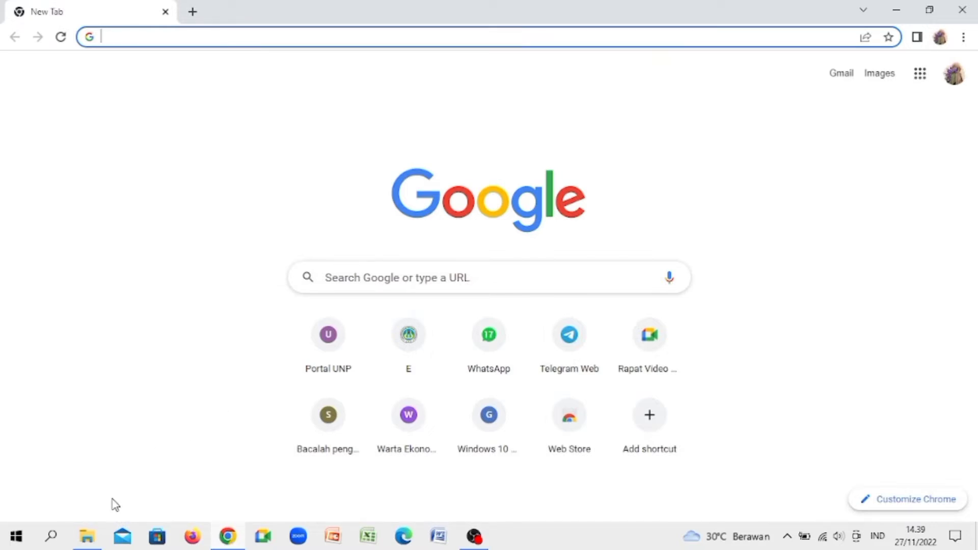
{"action": "left_click", "coordinate": [88, 536]}
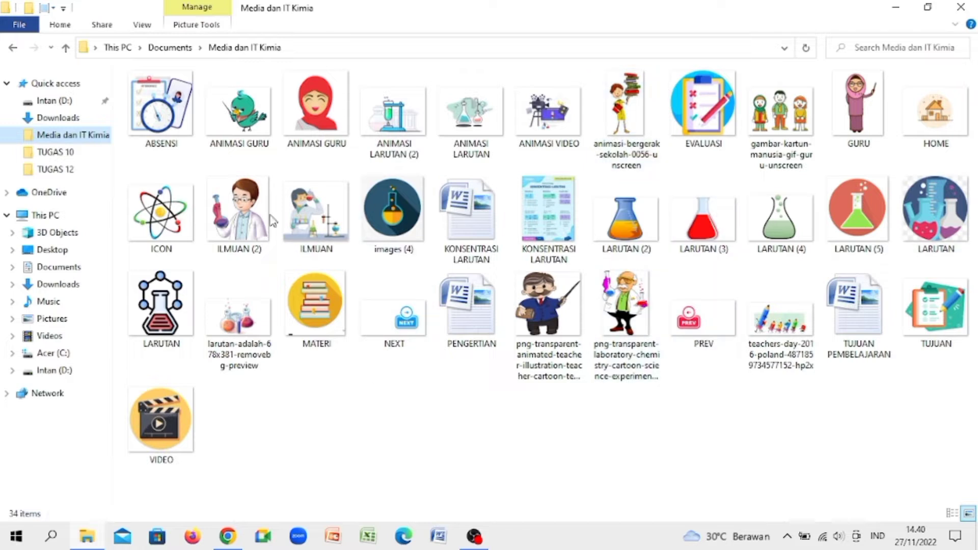
{"action": "left_click", "coordinate": [638, 189]}
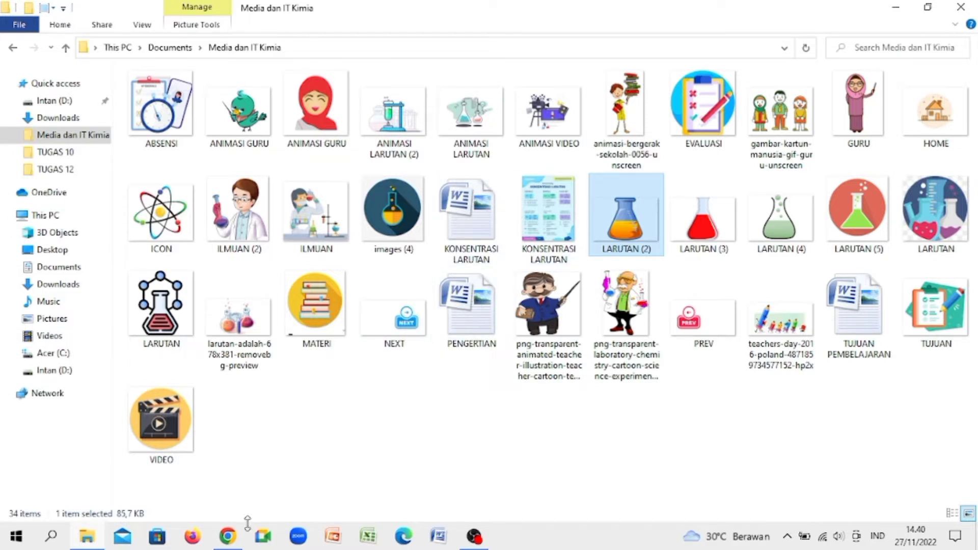
- Switch to Chrome and search Google for "GOOGLE SITE"
{"action": "left_click", "coordinate": [229, 545]}
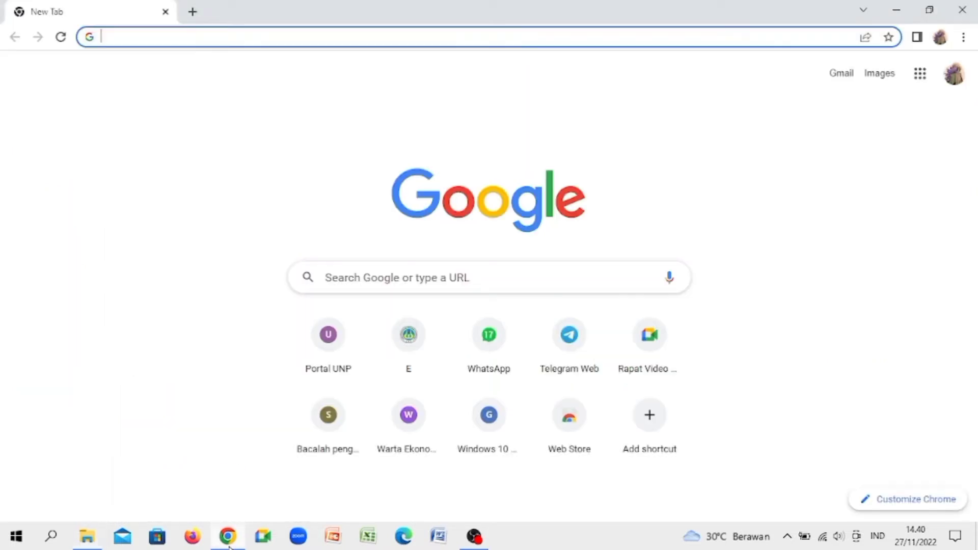
{"action": "left_click", "coordinate": [370, 278]}
{"action": "type", "text": "GO"}
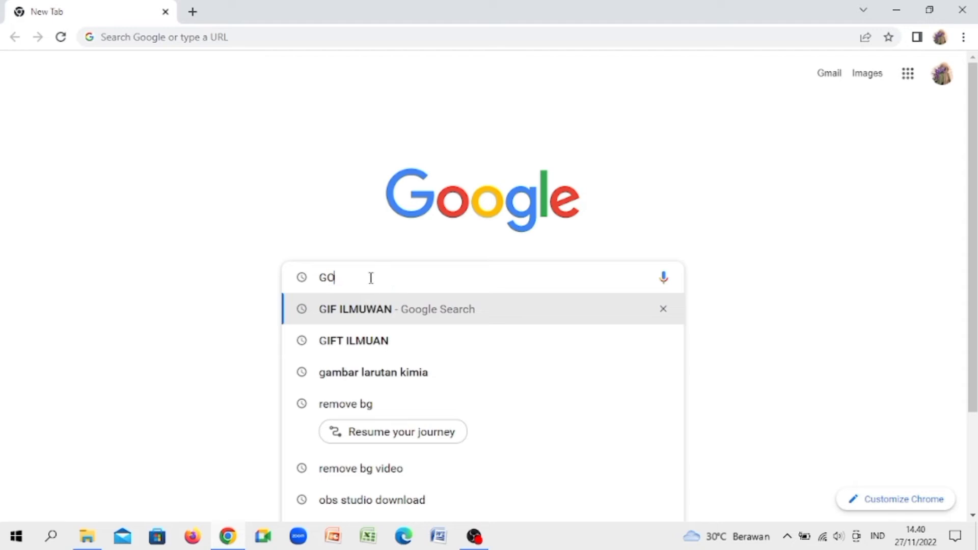
{"action": "type", "text": "OGLE SITE"}
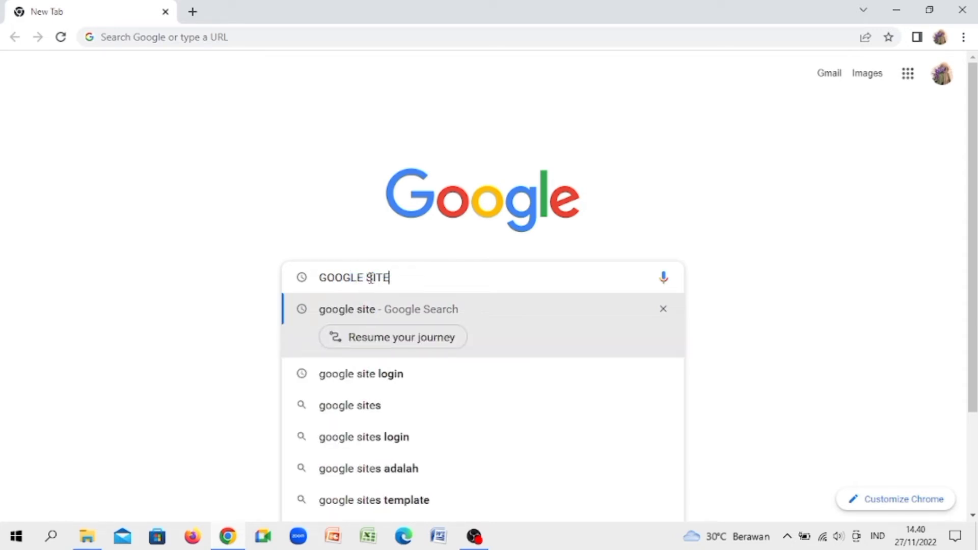
{"action": "key", "text": "Return"}
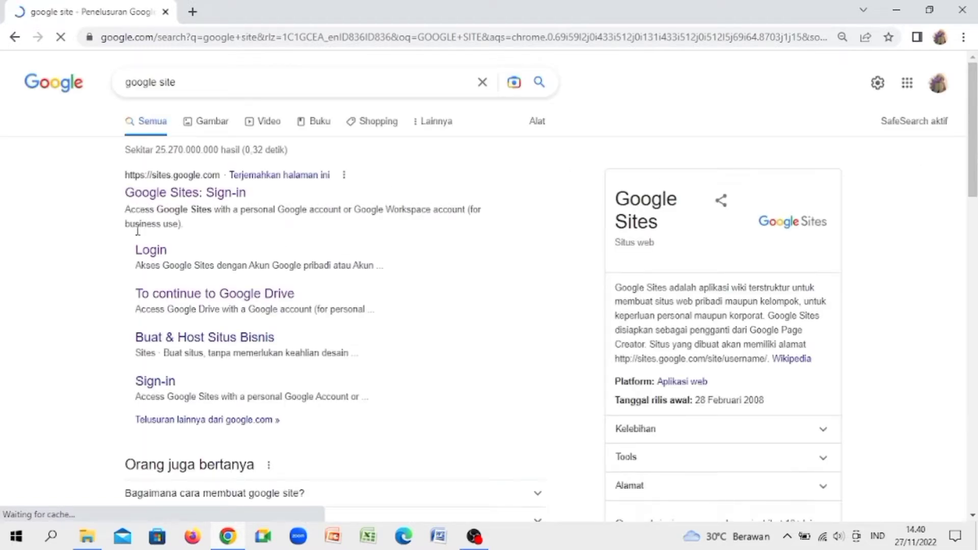
- Open Google Sites through the Login search result and create a new blank (Kosong) site
{"action": "left_click", "coordinate": [159, 260]}
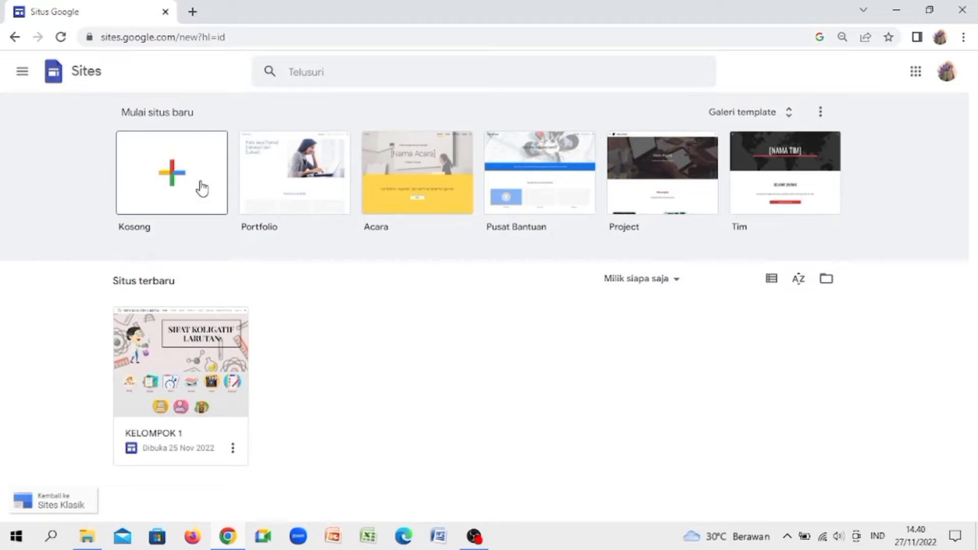
{"action": "left_click", "coordinate": [173, 204]}
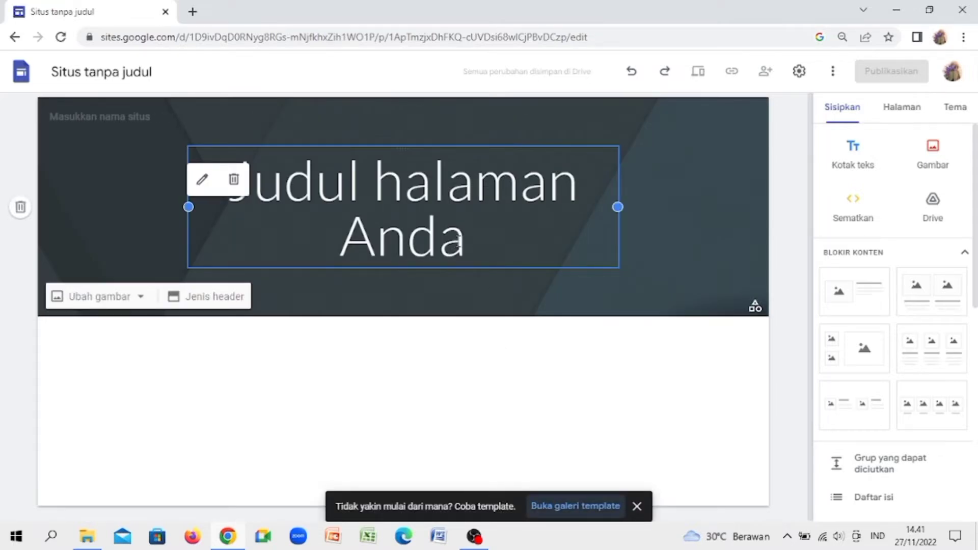
- Replace the placeholder page title in the header with "Sifat Koligatif Larutan"
{"action": "left_click", "coordinate": [499, 235]}
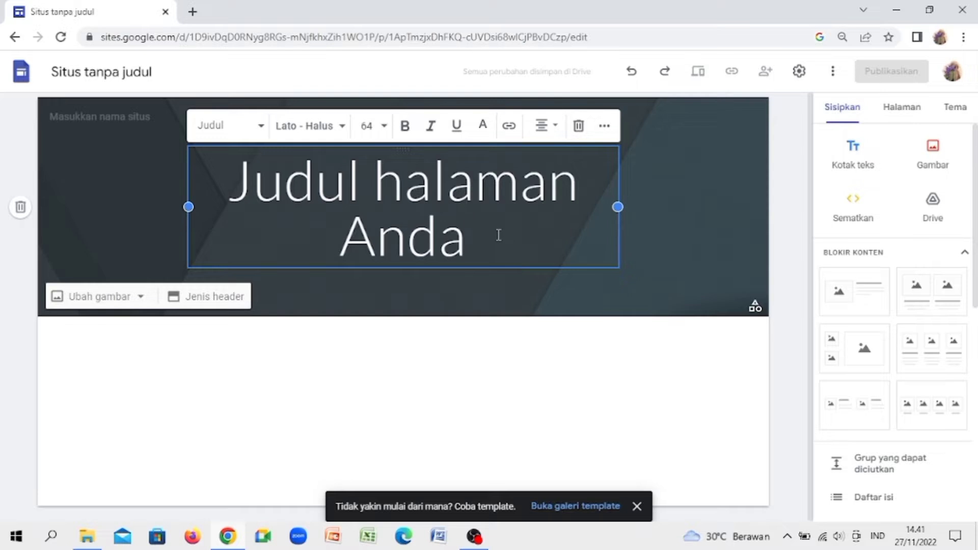
{"action": "key", "text": "BackSpace"}
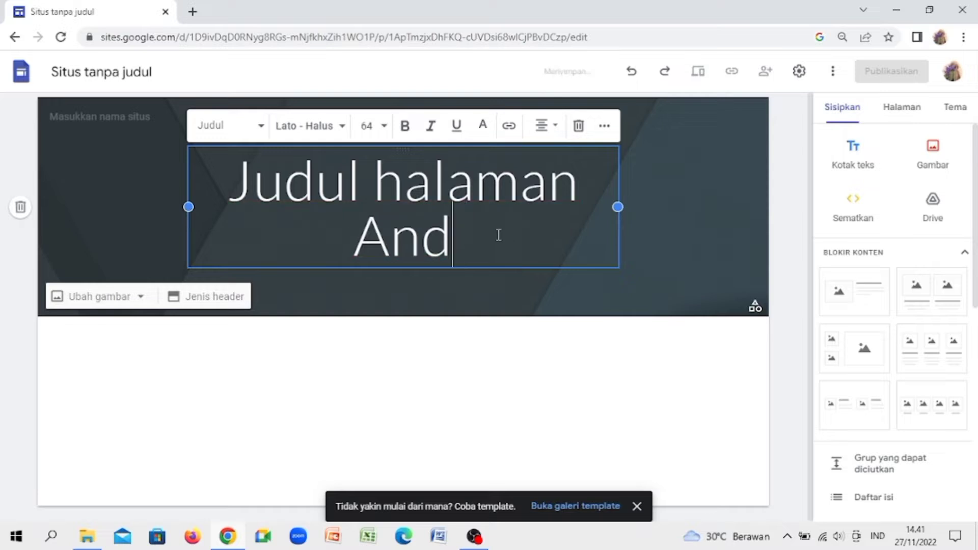
{"action": "key", "text": "BackSpace"}
{"action": "key", "text": "BackSpace"}
{"action": "key", "text": "BackSpace"}
{"action": "key", "text": "BackSpace"}
{"action": "key", "text": "BackSpace"}
{"action": "key", "text": "BackSpace"}
{"action": "key", "text": "BackSpace"}
{"action": "key", "text": "BackSpace"}
{"action": "key", "text": "BackSpace"}
{"action": "key", "text": "BackSpace"}
{"action": "key", "text": "BackSpace"}
{"action": "key", "text": "BackSpace"}
{"action": "key", "text": "BackSpace"}
{"action": "key", "text": "BackSpace"}
{"action": "key", "text": "BackSpace"}
{"action": "key", "text": "BackSpace"}
{"action": "key", "text": "BackSpace"}
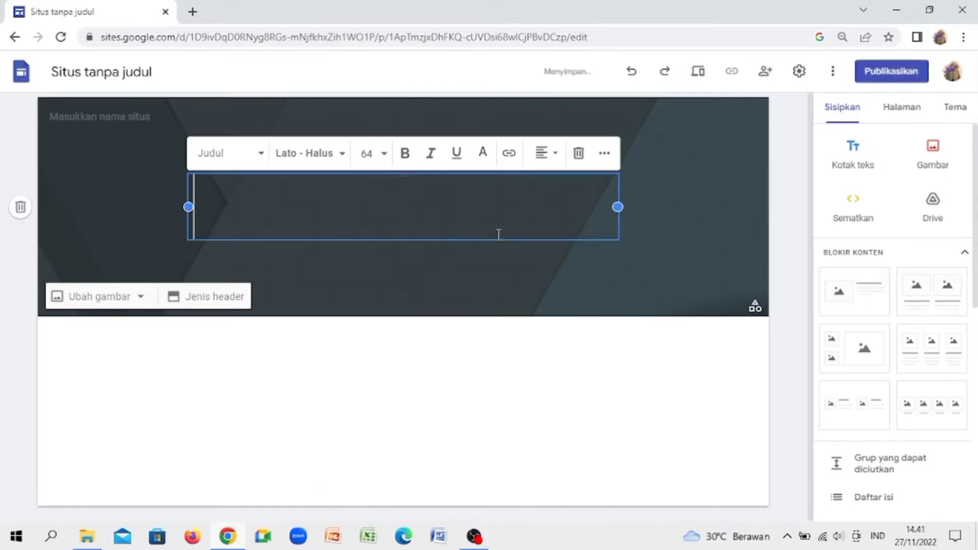
{"action": "type", "text": "SIFAT"}
{"action": "key", "text": "BackSpace"}
{"action": "key", "text": "BackSpace"}
{"action": "key", "text": "BackSpace"}
{"action": "key", "text": "BackSpace"}
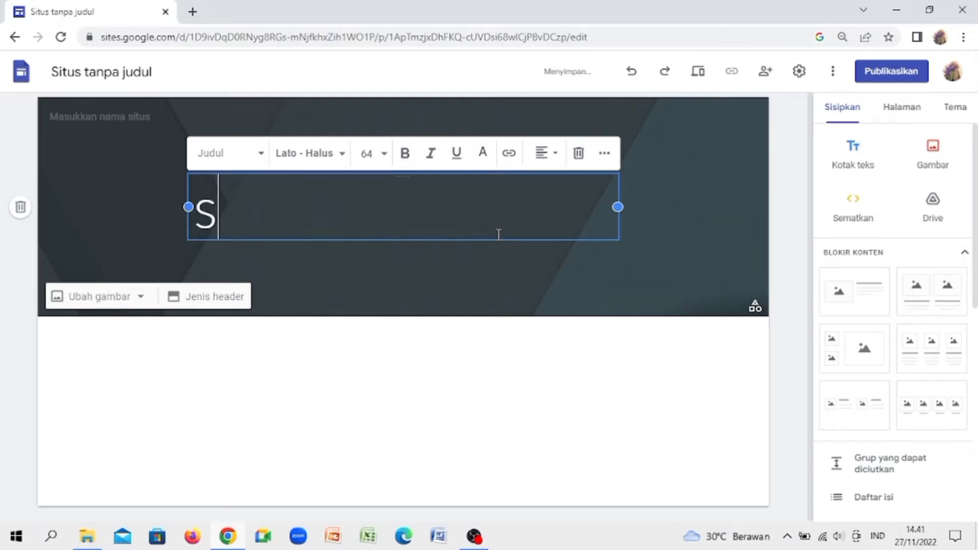
{"action": "key", "text": "BackSpace"}
{"action": "type", "text": "Sifa"}
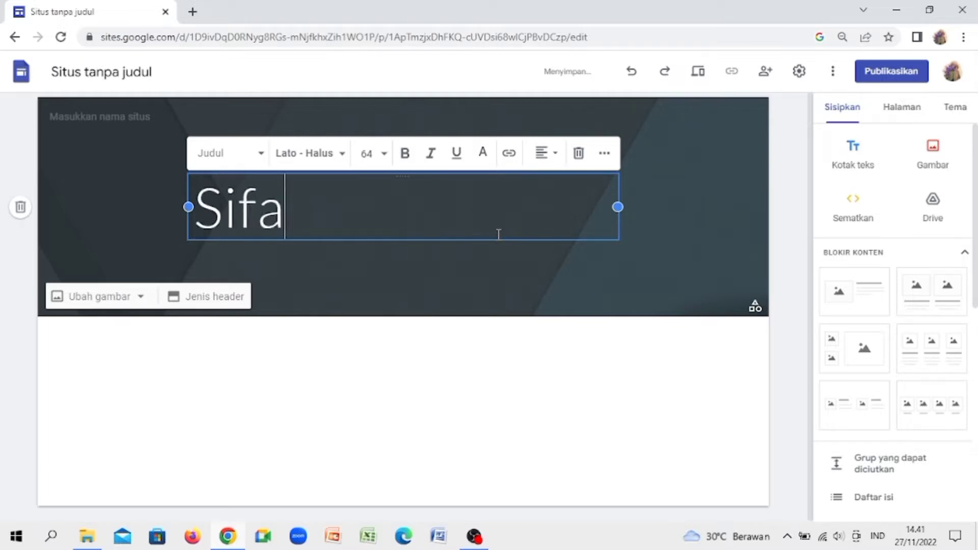
{"action": "type", "text": "t Koli"}
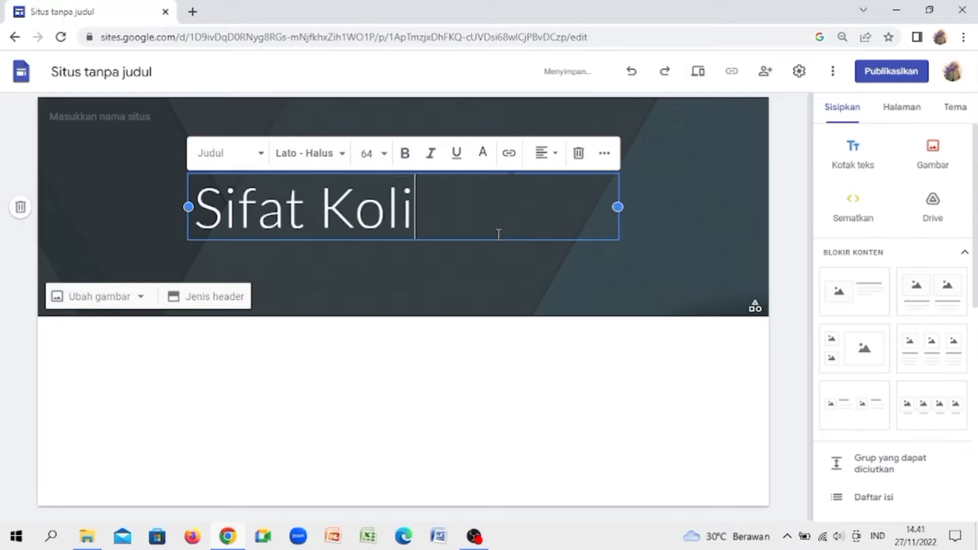
{"action": "type", "text": "gatif "}
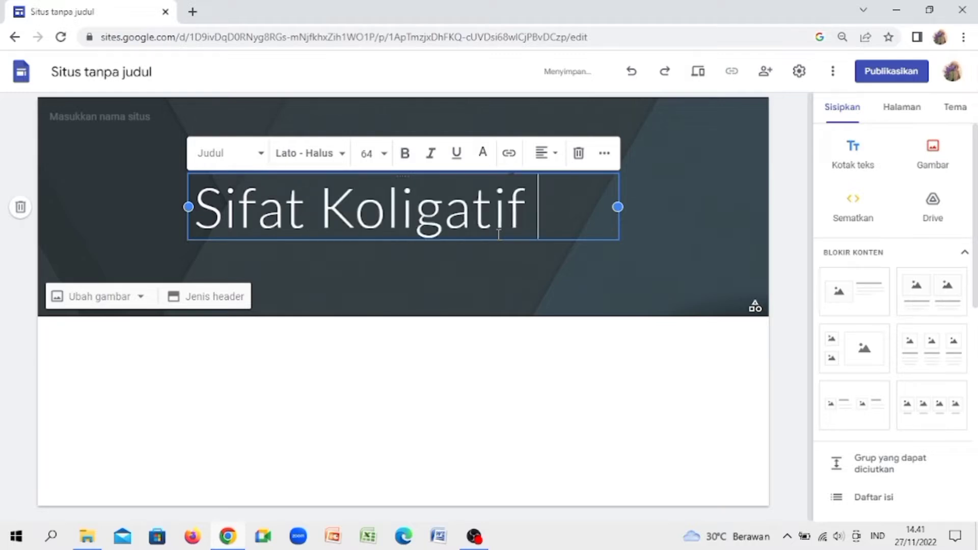
{"action": "type", "text": "Larut"}
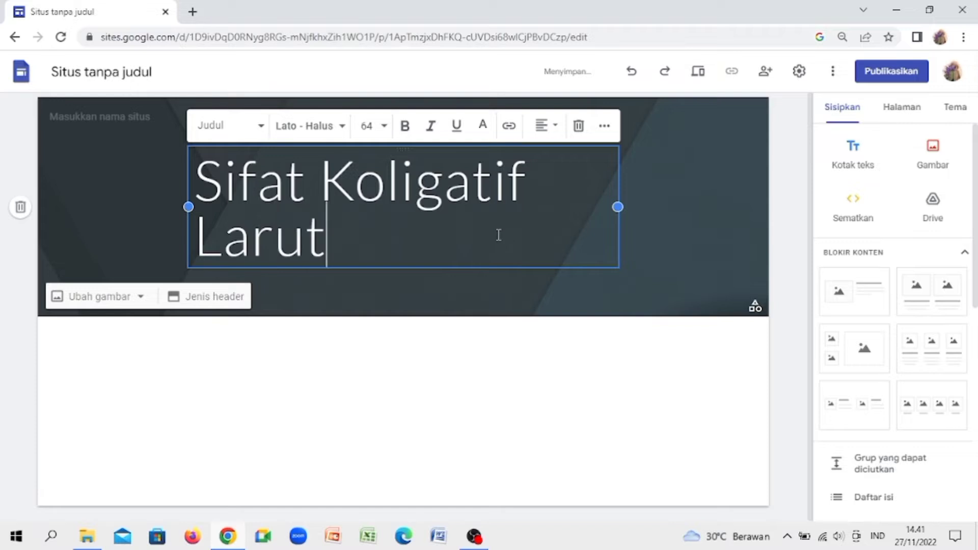
{"action": "type", "text": "an"}
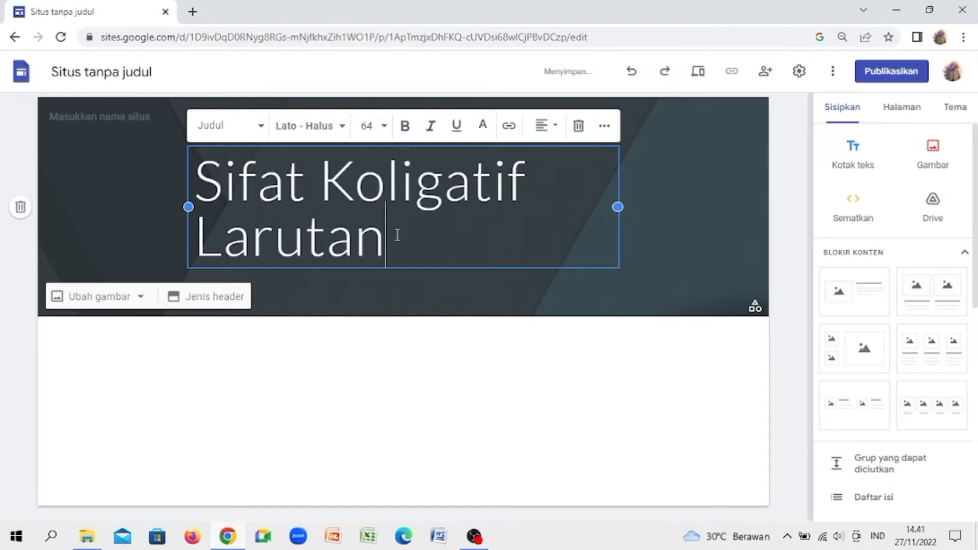
- Center-align the whole "Sifat Koligatif Larutan" title in the header
{"action": "left_click_drag", "start_coordinate": [397, 234], "coordinate": [202, 173]}
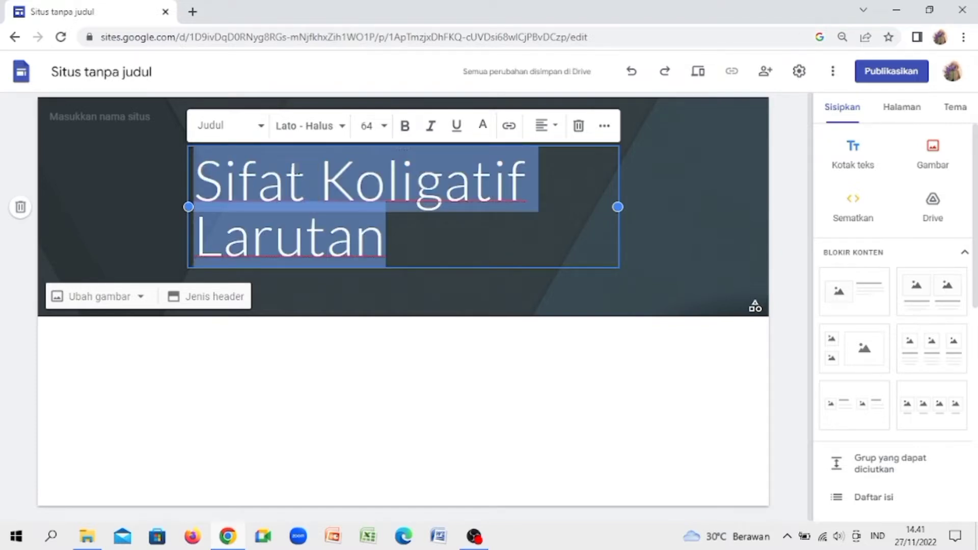
{"action": "left_click", "coordinate": [548, 125]}
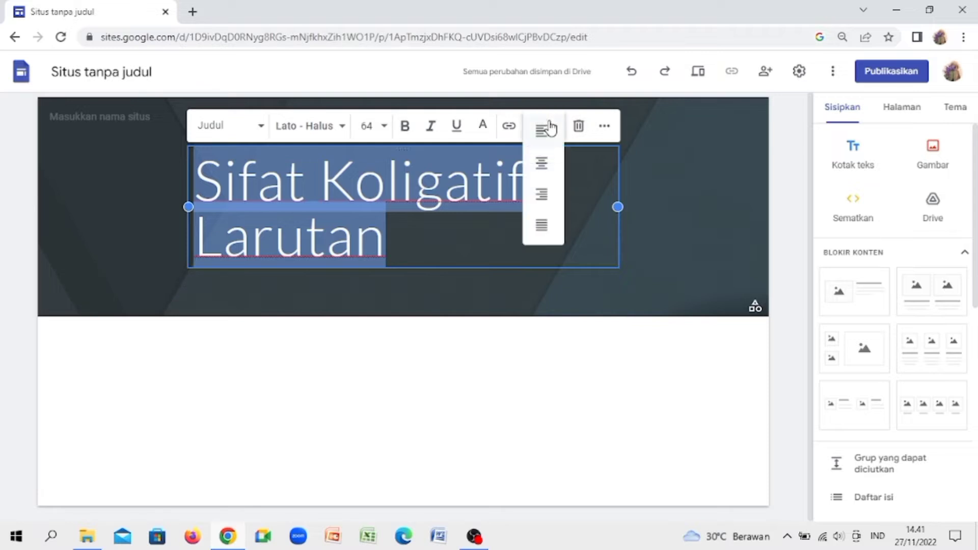
{"action": "left_click", "coordinate": [543, 164]}
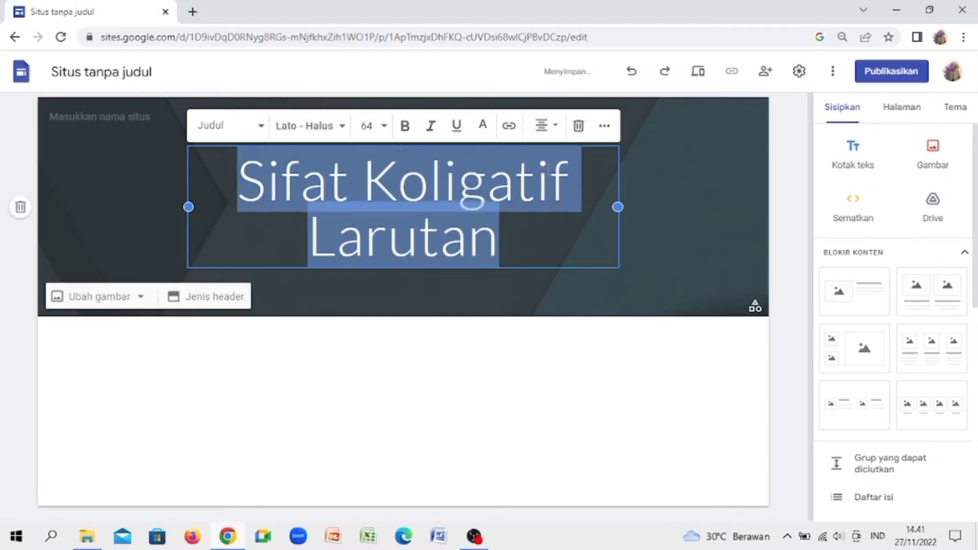
{"action": "left_click", "coordinate": [558, 300]}
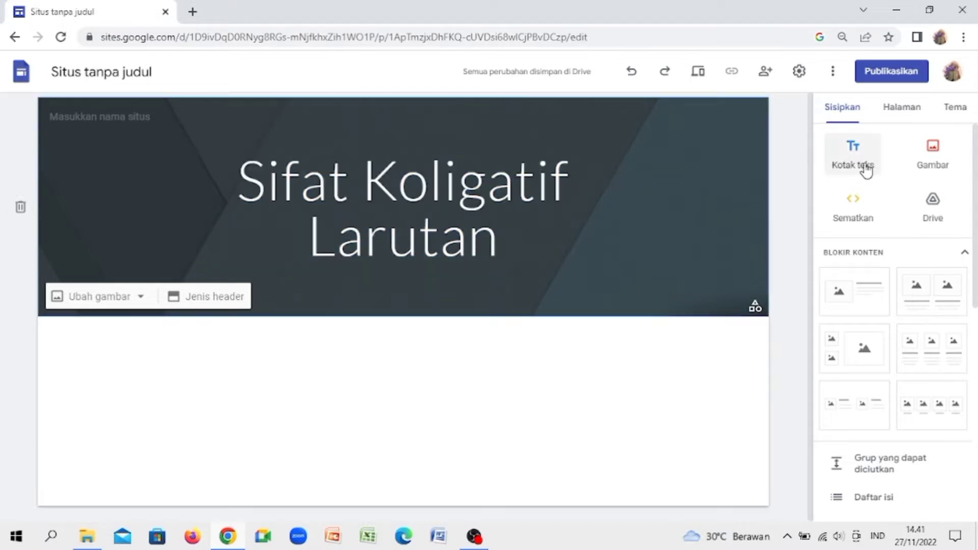
- Try the Aristoteles theme on the site, and apply the Diplomat theme instead
{"action": "left_click", "coordinate": [953, 113]}
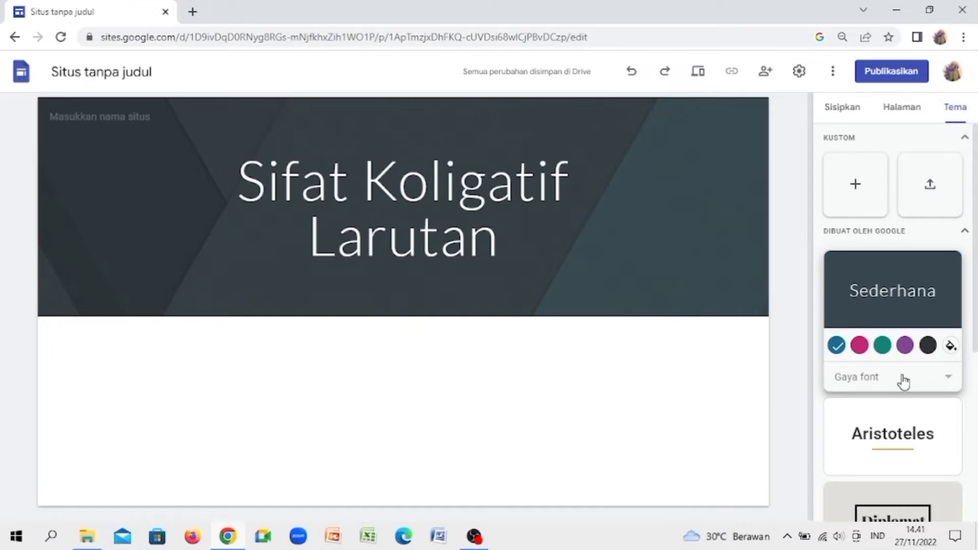
{"action": "left_click", "coordinate": [859, 464]}
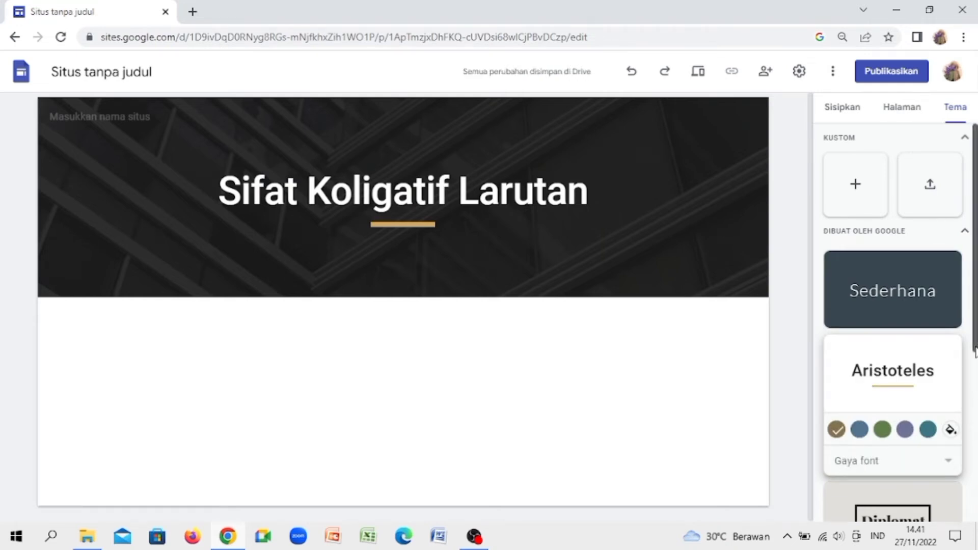
{"action": "scroll", "coordinate": [976, 352], "scroll_direction": "down", "scroll_amount": 4}
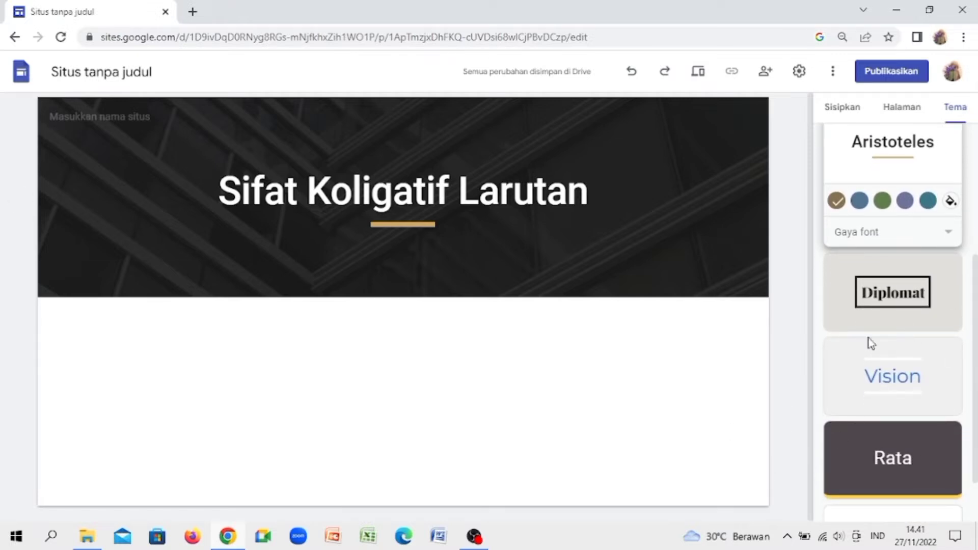
{"action": "left_click", "coordinate": [869, 321]}
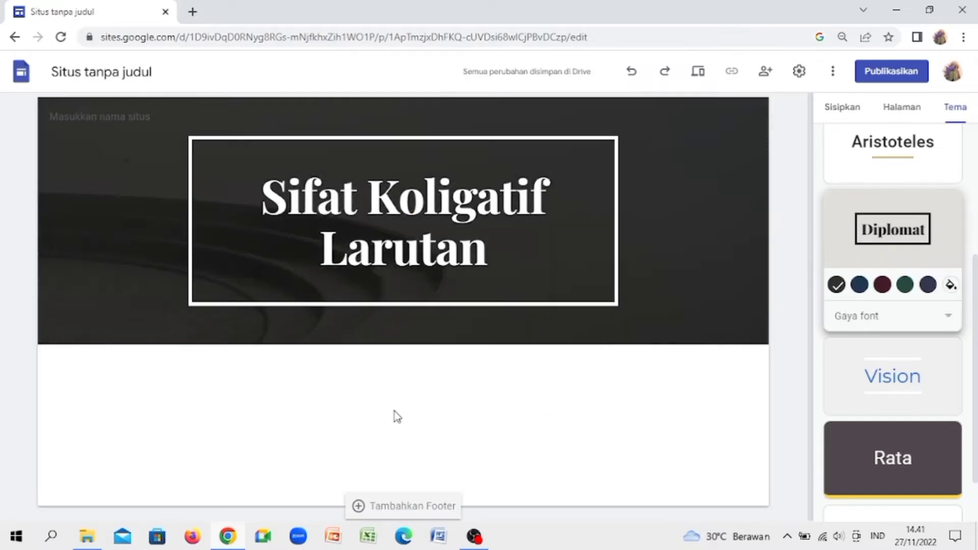
- Rename the untitled site document as "Sifat Koligatif Larutan"
{"action": "mouse_move", "coordinate": [151, 283]}
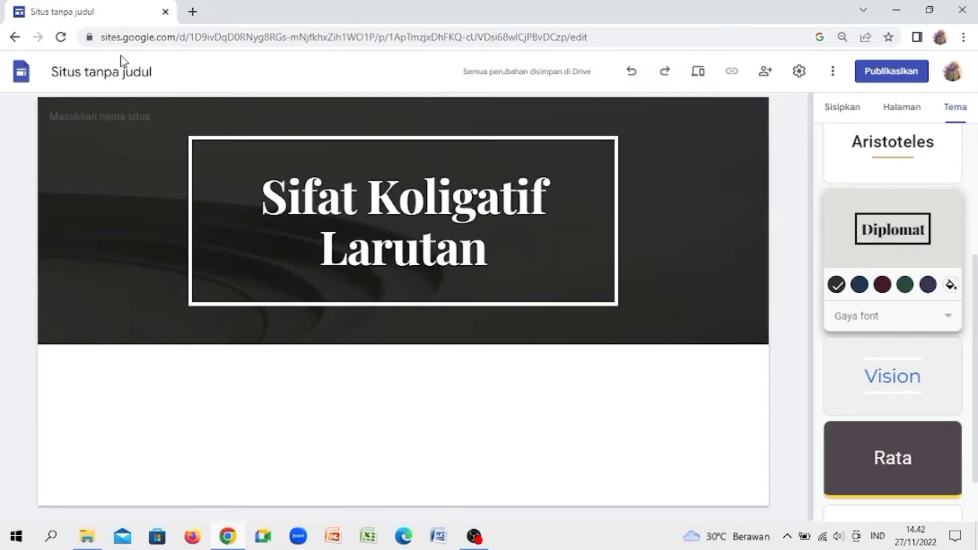
{"action": "left_click", "coordinate": [93, 72]}
{"action": "key", "text": "BackSpace"}
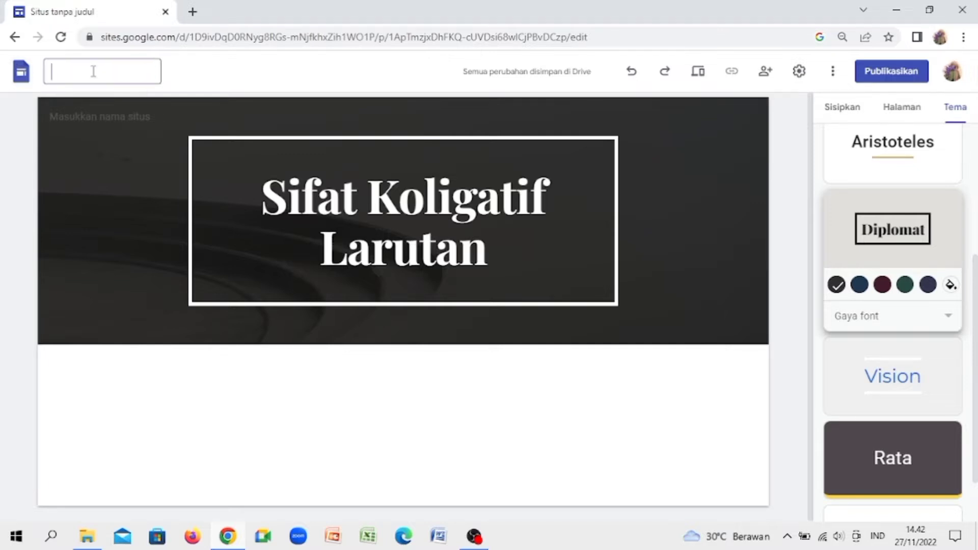
{"action": "type", "text": "Sifat Koligatif L"}
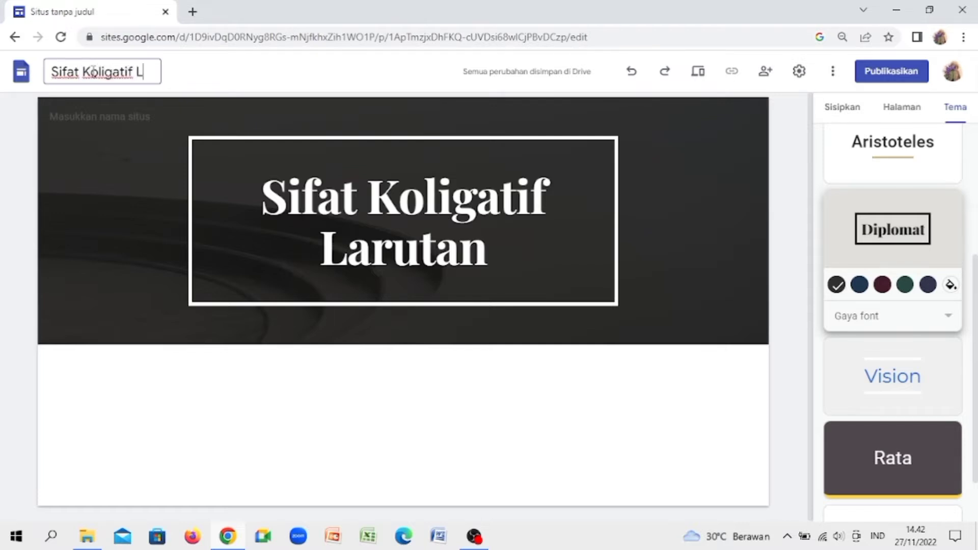
{"action": "type", "text": "arutan"}
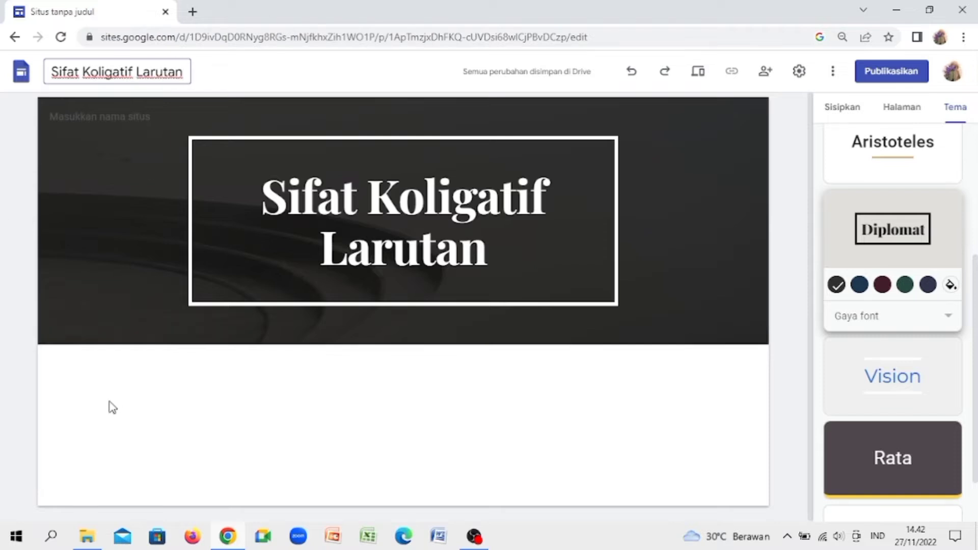
{"action": "left_click", "coordinate": [179, 195]}
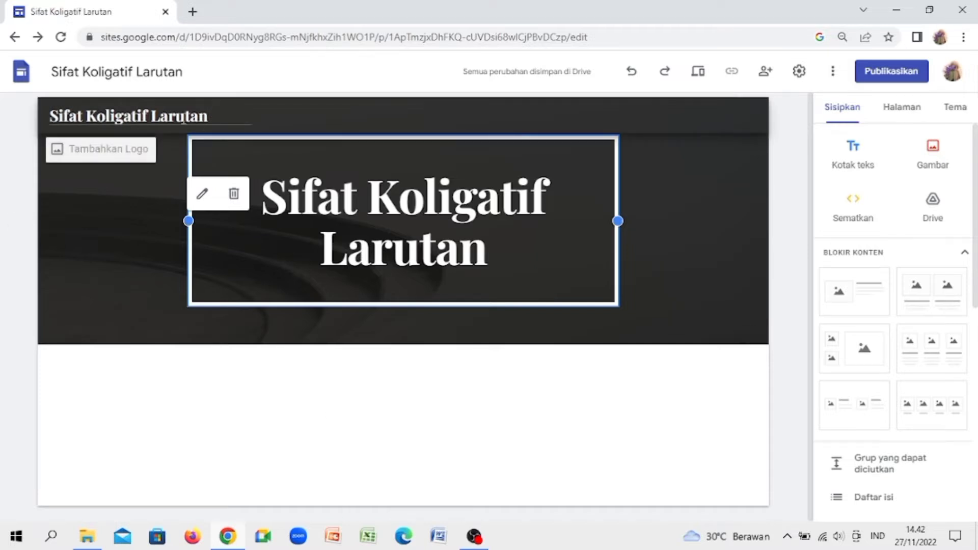
- Add a logo to the site by uploading the ICON image from the Media dan IT Kimia folder
{"action": "left_click", "coordinate": [103, 156]}
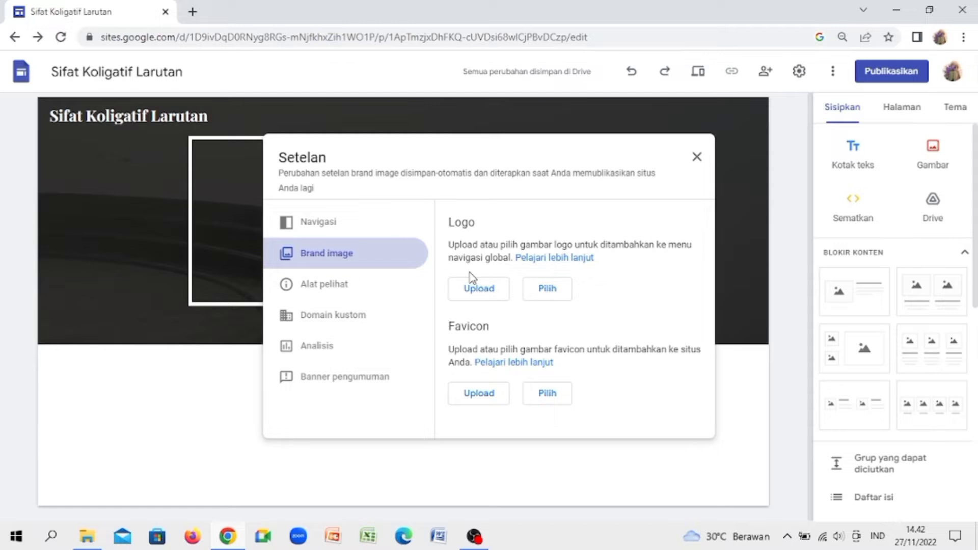
{"action": "left_click", "coordinate": [492, 294]}
{"action": "left_click", "coordinate": [472, 292]}
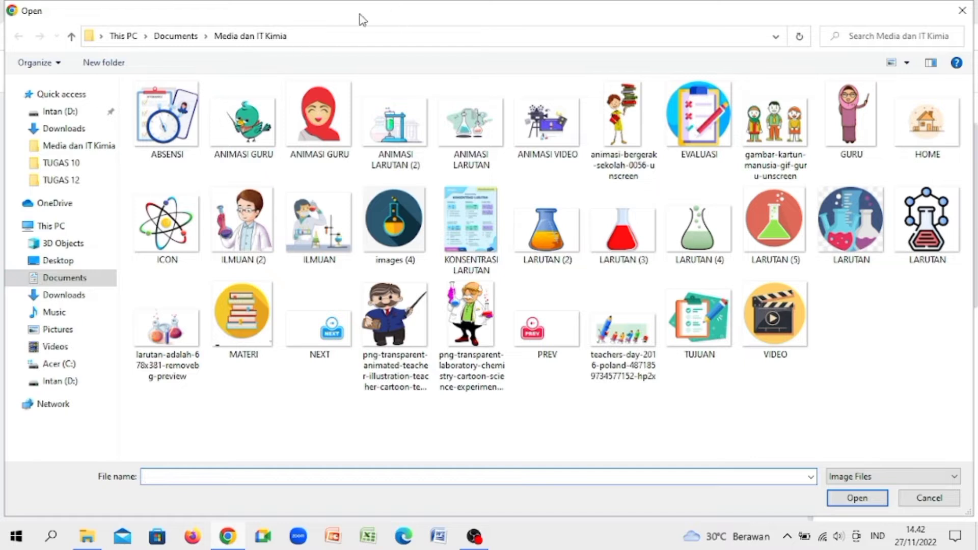
{"action": "left_click", "coordinate": [165, 221]}
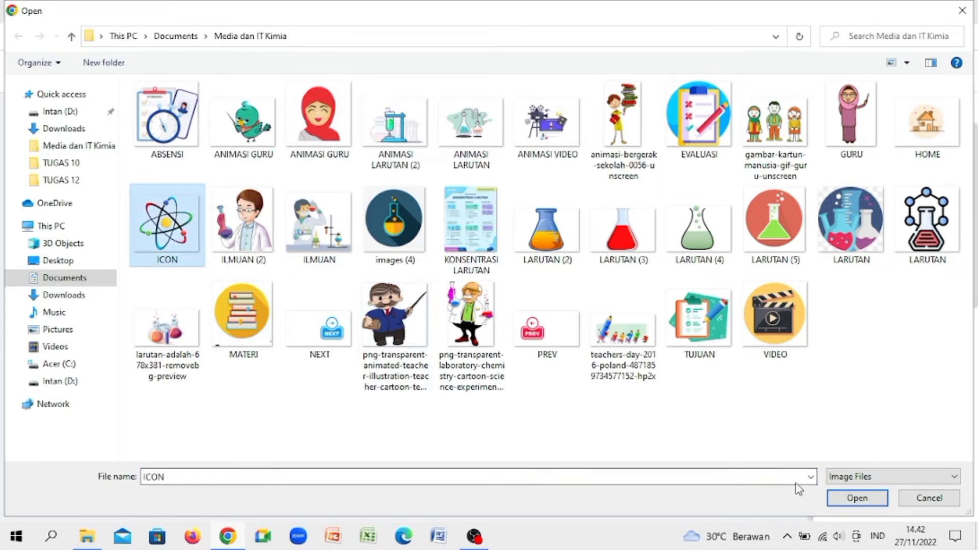
{"action": "left_click", "coordinate": [850, 505]}
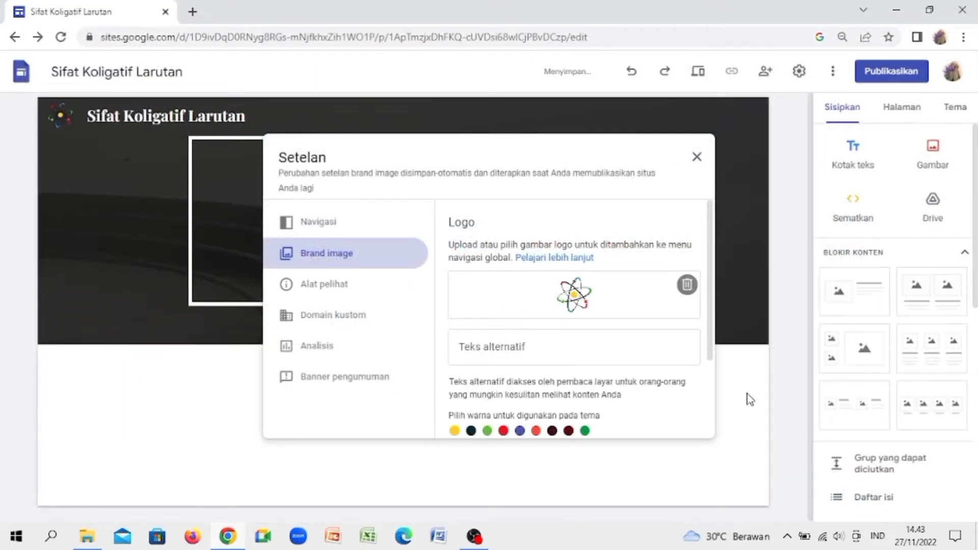
- Close the brand image settings and search Google for a header image with "kimia backgroud"
{"action": "left_click", "coordinate": [739, 274]}
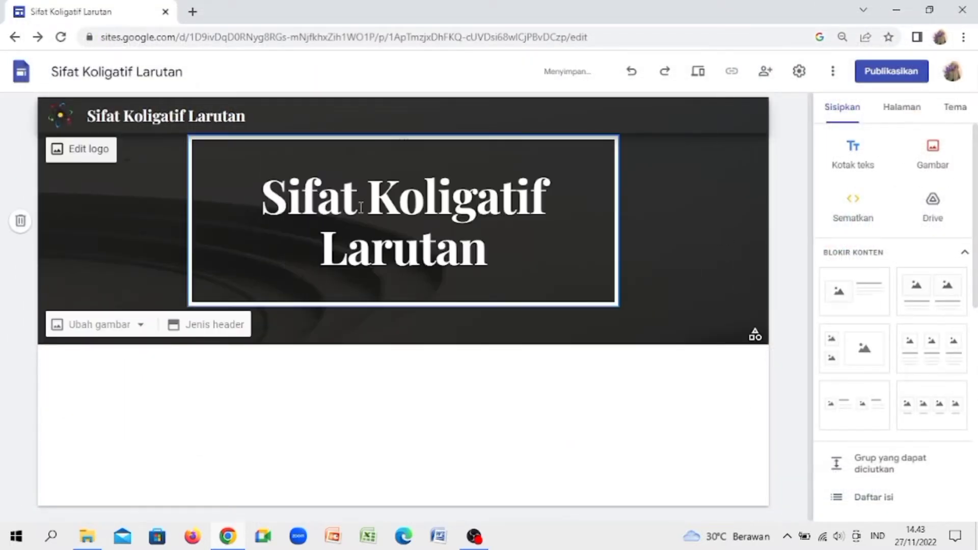
{"action": "left_click", "coordinate": [138, 326]}
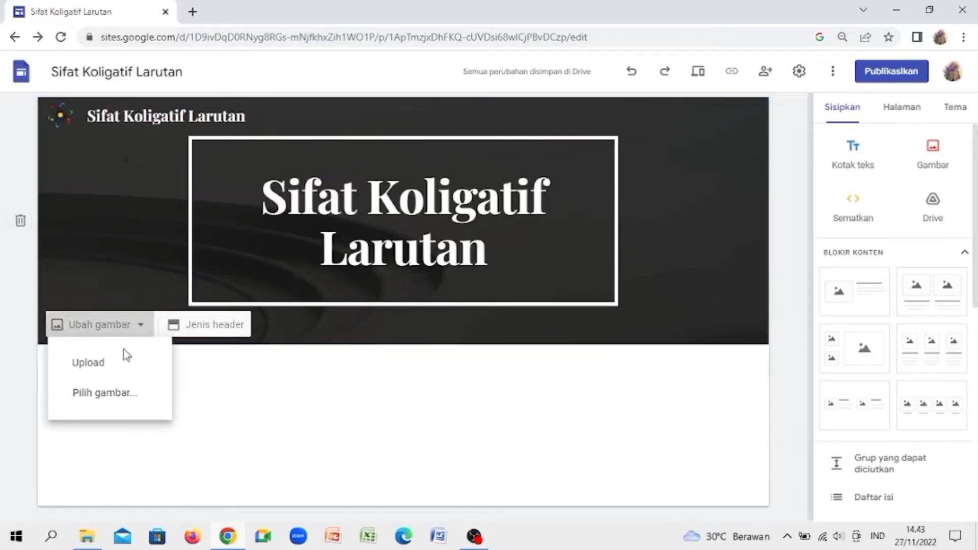
{"action": "left_click", "coordinate": [119, 394]}
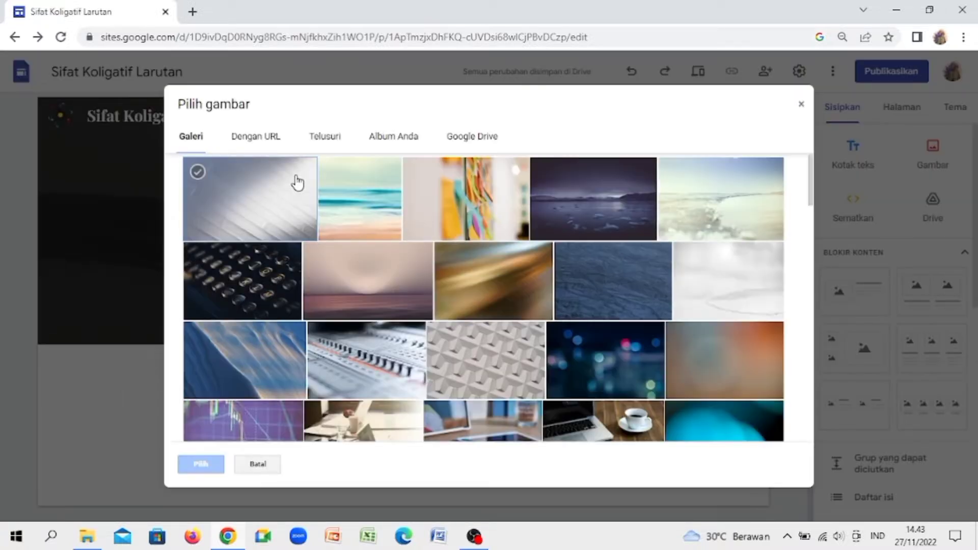
{"action": "left_click", "coordinate": [336, 130]}
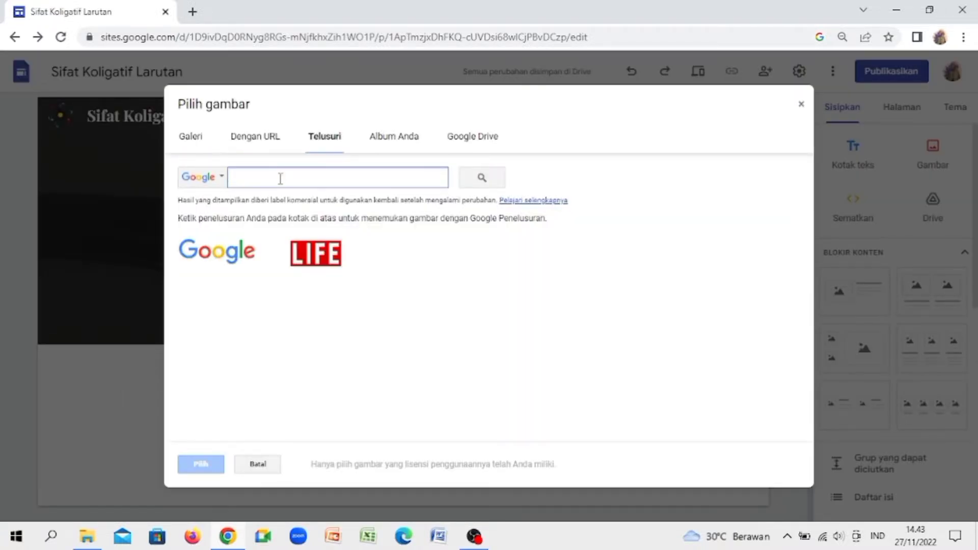
{"action": "type", "text": "kimia backgroud"}
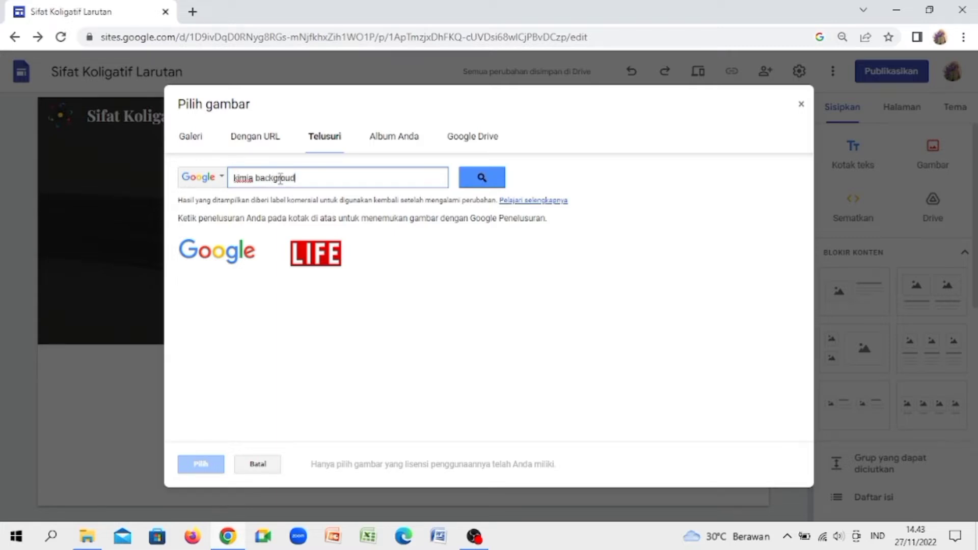
{"action": "key", "text": "Return"}
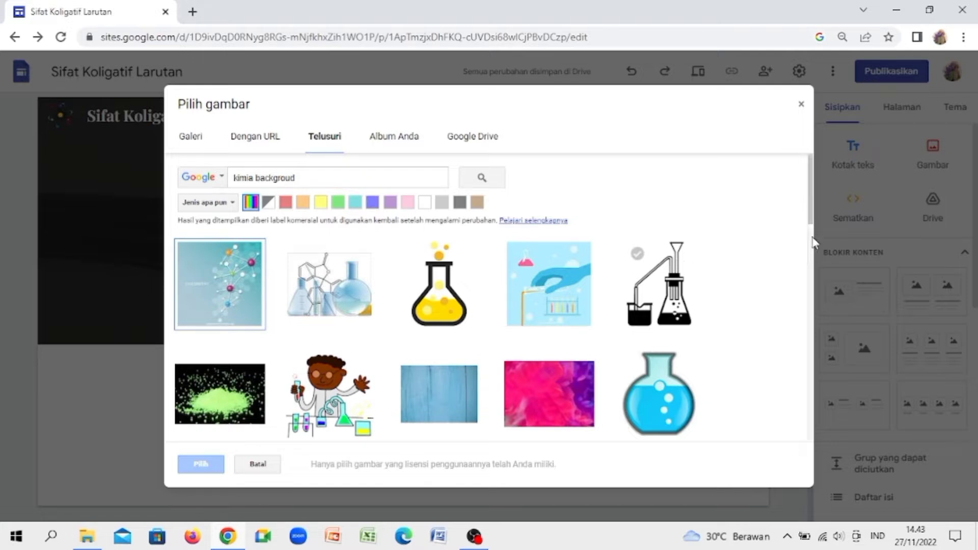
- Browse the image results and apply the pale blue glass-molecule picture as the header background
{"action": "left_click_drag", "start_coordinate": [814, 218], "coordinate": [807, 337]}
{"action": "scroll", "coordinate": [795, 374], "scroll_direction": "down", "scroll_amount": 7}
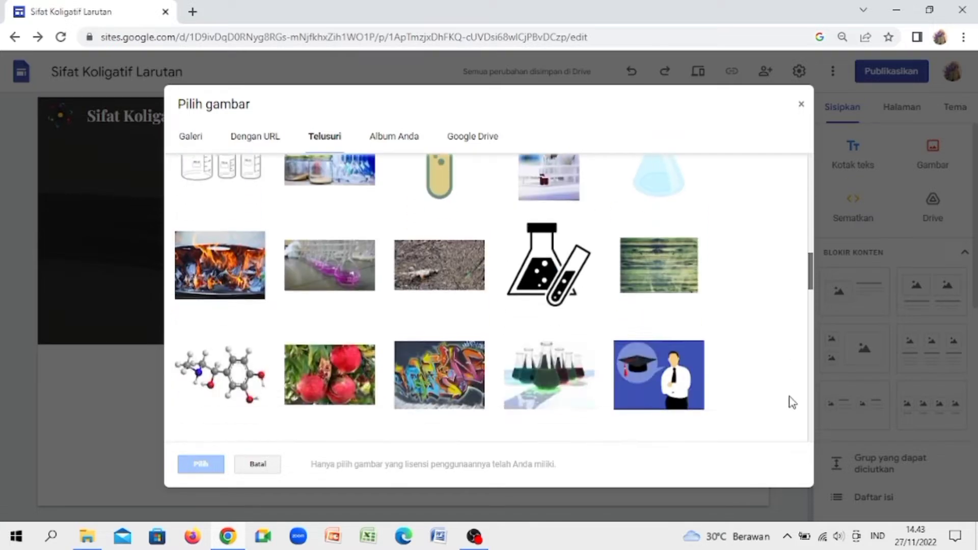
{"action": "scroll", "coordinate": [791, 423], "scroll_direction": "down", "scroll_amount": 3}
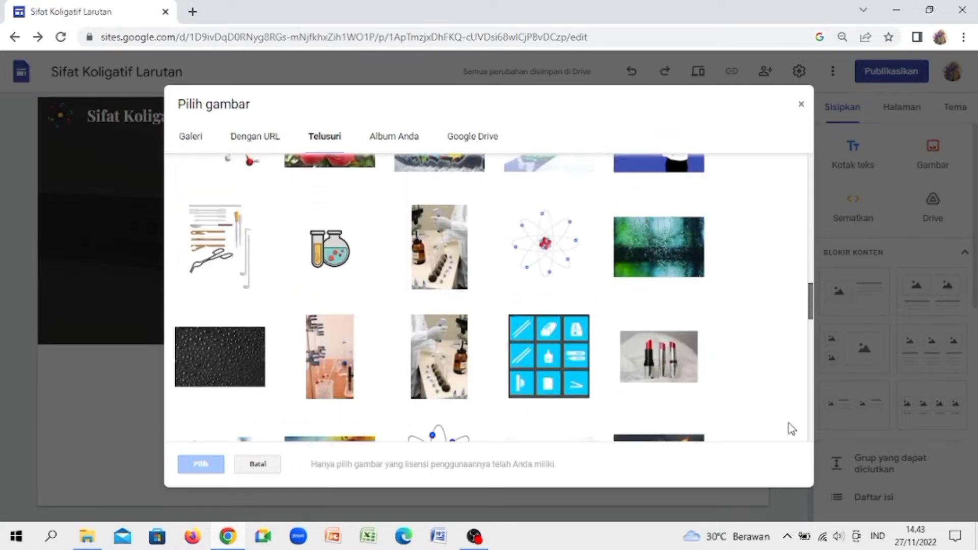
{"action": "scroll", "coordinate": [791, 428], "scroll_direction": "down", "scroll_amount": 4}
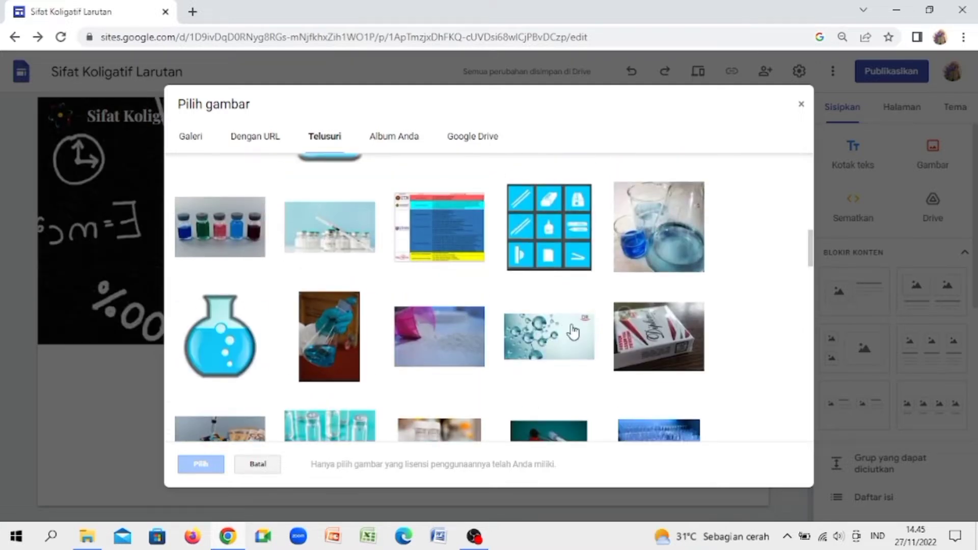
{"action": "left_click", "coordinate": [543, 339]}
{"action": "left_click", "coordinate": [207, 467]}
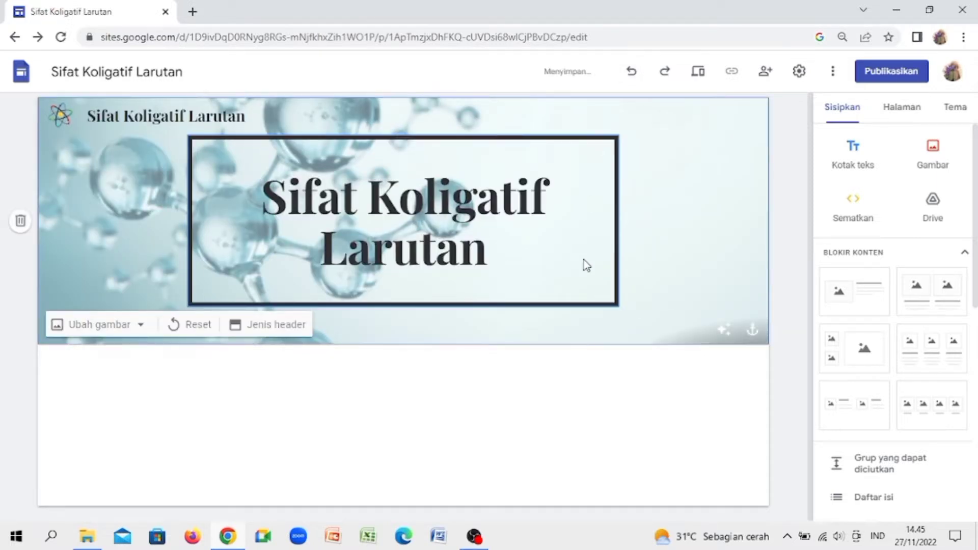
- Colour the whole "Sifat Koligatif Larutan" header title dark red and underline it
{"action": "left_click", "coordinate": [475, 246]}
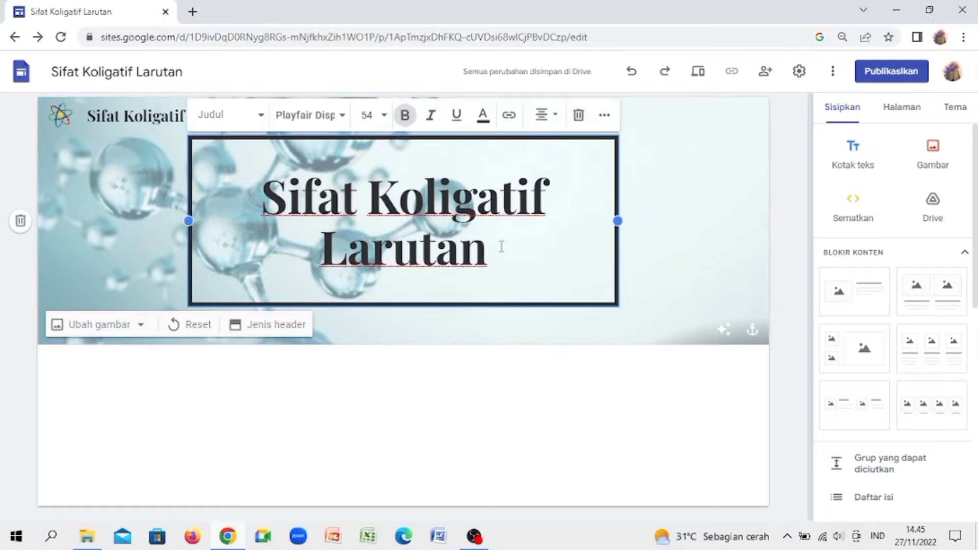
{"action": "triple_click", "coordinate": [501, 247]}
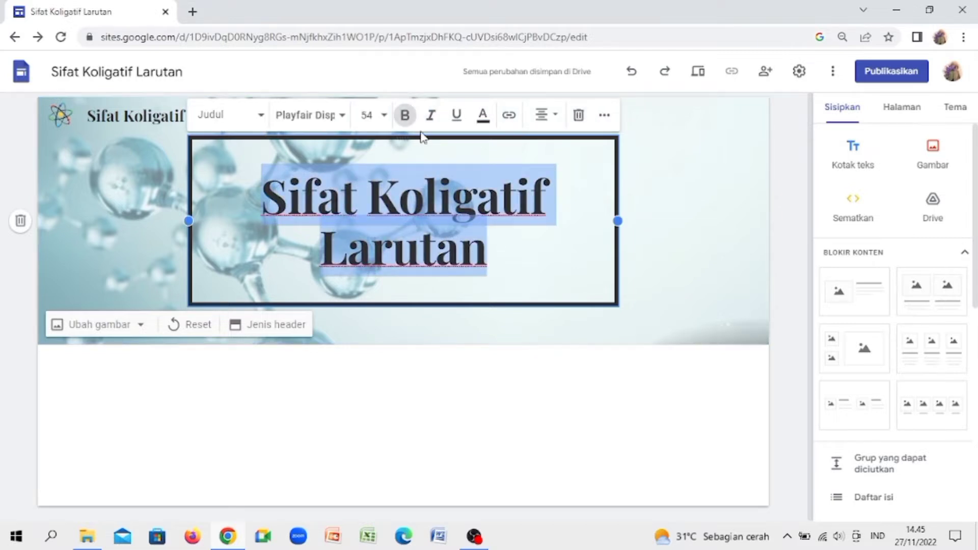
{"action": "left_click", "coordinate": [482, 119]}
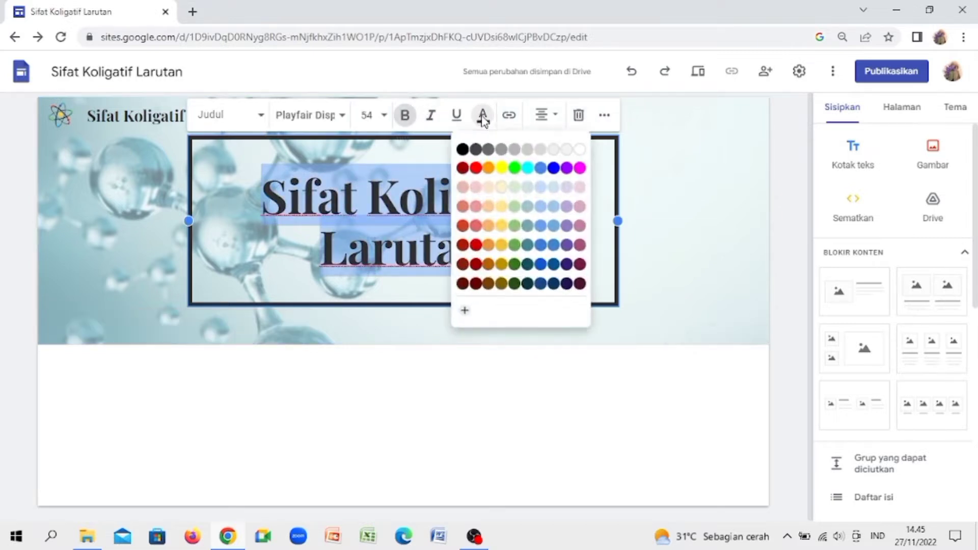
{"action": "left_click", "coordinate": [460, 166]}
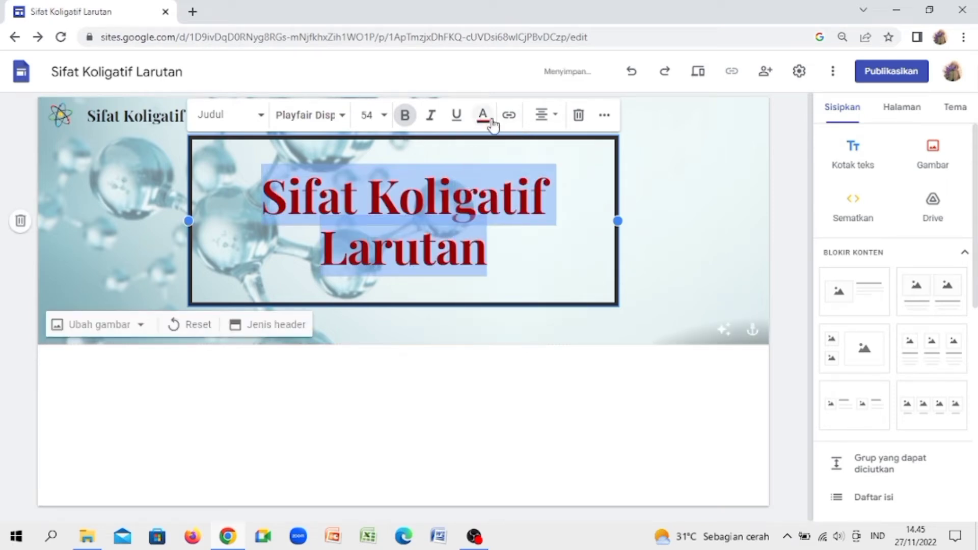
{"action": "left_click", "coordinate": [484, 117]}
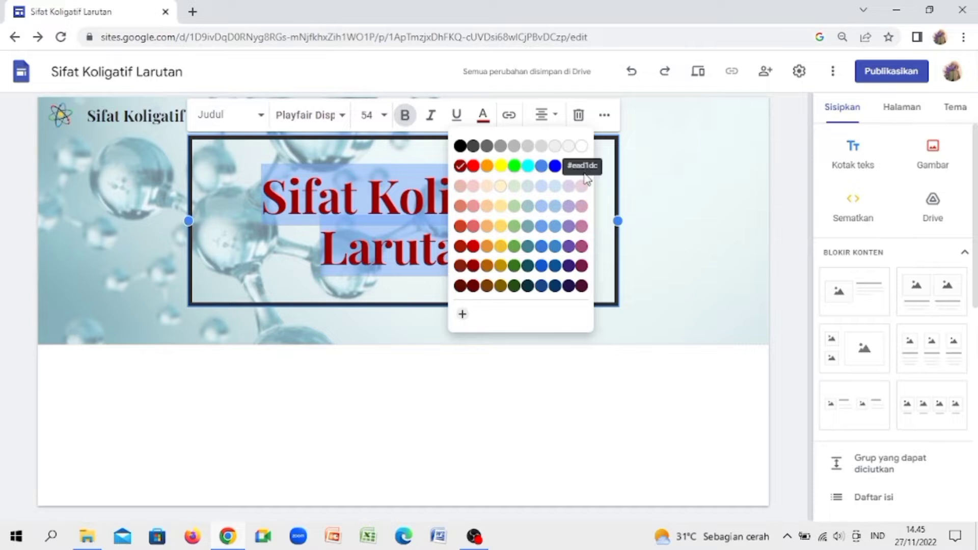
{"action": "left_click", "coordinate": [581, 146]}
{"action": "left_click", "coordinate": [482, 114]}
{"action": "left_click", "coordinate": [473, 286]}
{"action": "left_click", "coordinate": [451, 122]}
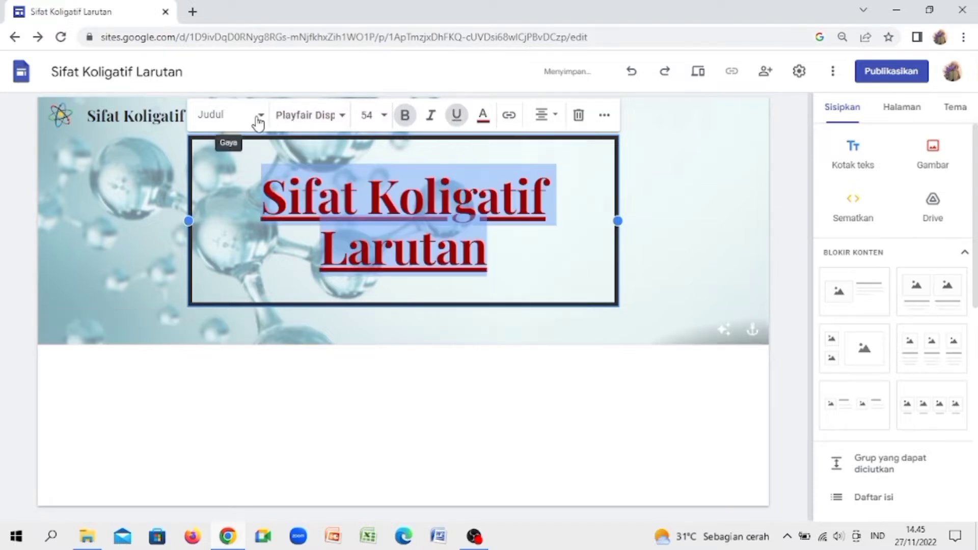
{"action": "left_click", "coordinate": [258, 120]}
{"action": "left_click", "coordinate": [258, 147]}
{"action": "left_click", "coordinate": [324, 118]}
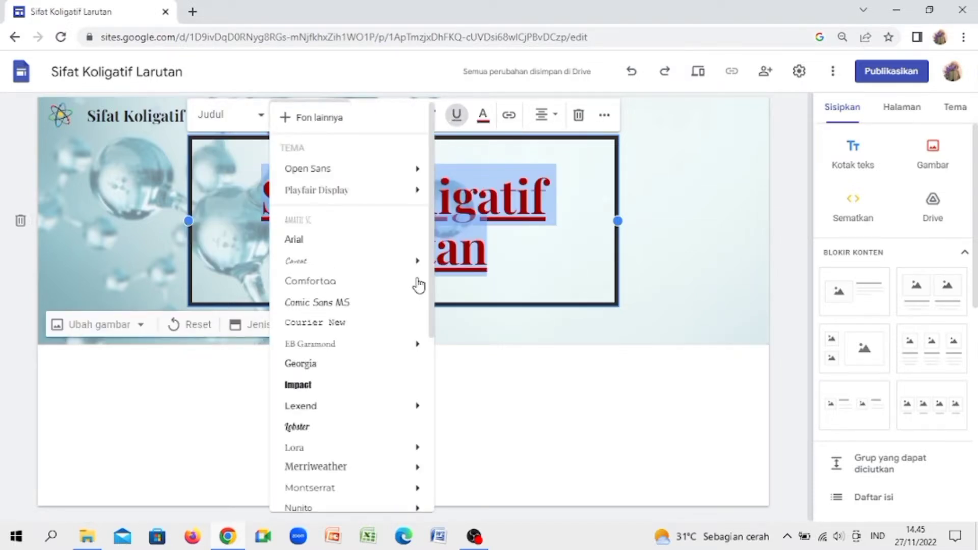
{"action": "left_click", "coordinate": [181, 391]}
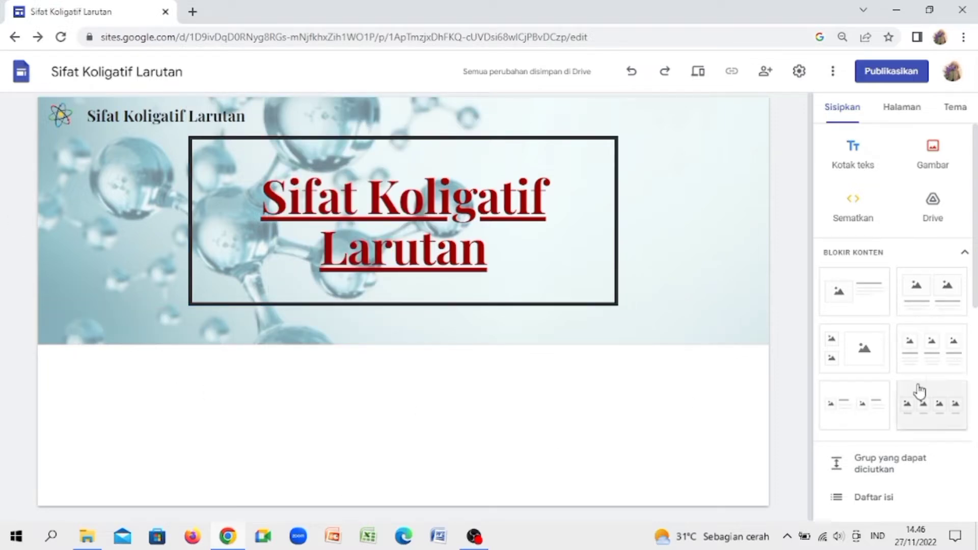
- Insert the four-column image-and-caption content block below the header and shrink its first three placeholders
{"action": "left_click", "coordinate": [956, 408]}
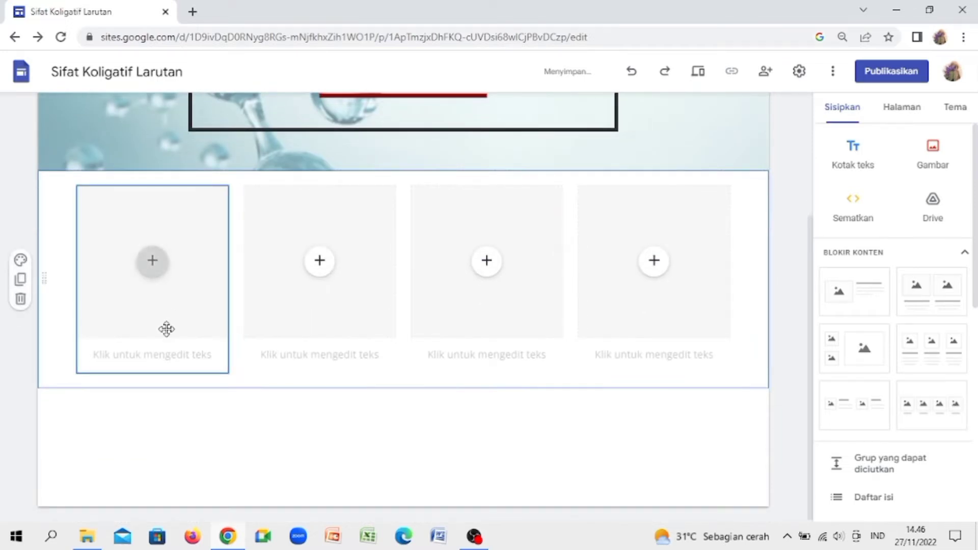
{"action": "left_click", "coordinate": [163, 328]}
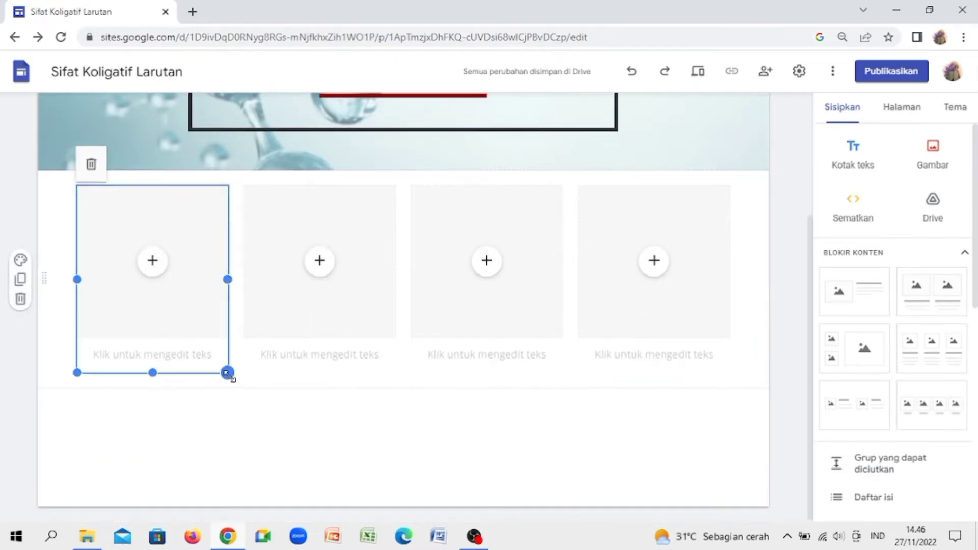
{"action": "left_click_drag", "start_coordinate": [228, 373], "coordinate": [185, 336]}
{"action": "left_click", "coordinate": [323, 314]}
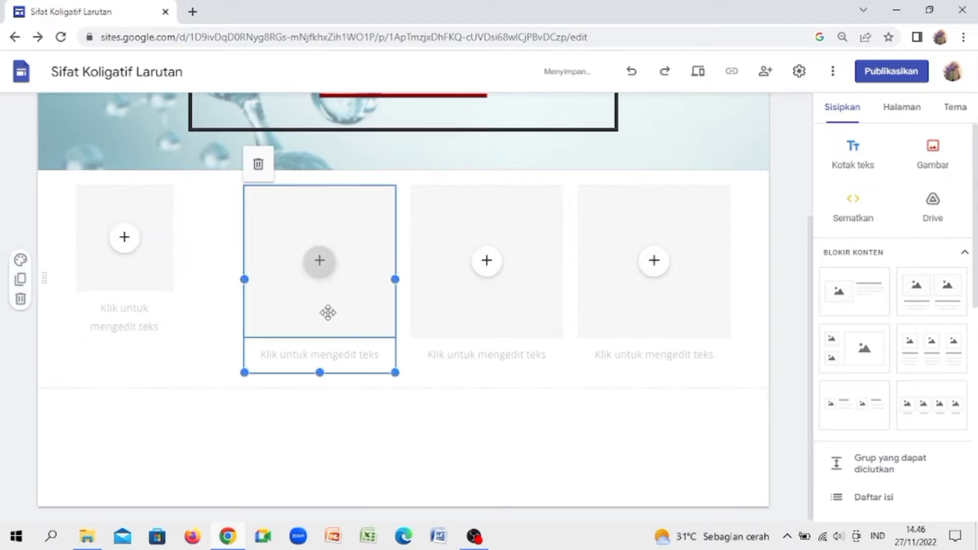
{"action": "left_click_drag", "start_coordinate": [395, 372], "coordinate": [338, 334]}
{"action": "left_click", "coordinate": [474, 306]}
{"action": "left_click_drag", "start_coordinate": [562, 373], "coordinate": [509, 359]}
- Shrink and align the remaining placeholders so all four sit side by side at equal width
{"action": "left_click", "coordinate": [270, 317]}
{"action": "left_click", "coordinate": [308, 331]}
{"action": "left_click", "coordinate": [310, 269]}
{"action": "left_click_drag", "start_coordinate": [396, 352], "coordinate": [398, 335]}
{"action": "left_click", "coordinate": [591, 326]}
{"action": "left_click_drag", "start_coordinate": [579, 373], "coordinate": [641, 364]}
{"action": "left_click", "coordinate": [485, 326]}
{"action": "left_click_drag", "start_coordinate": [507, 390], "coordinate": [509, 364]}
- Duplicate the placeholder row and move one copied placeholder into the first row as its fifth item
{"action": "left_click", "coordinate": [20, 297]}
{"action": "left_click_drag", "start_coordinate": [352, 295], "coordinate": [541, 148]}
- Caption the five placeholders in the first row HOME, TUJUAN PEMBELAJARAN, ABSENSI, MATERI and VIDEO
{"action": "scroll", "coordinate": [550, 351], "scroll_direction": "up", "scroll_amount": 7}
{"action": "left_click", "coordinate": [134, 489]}
{"action": "type", "text": "HOME"}
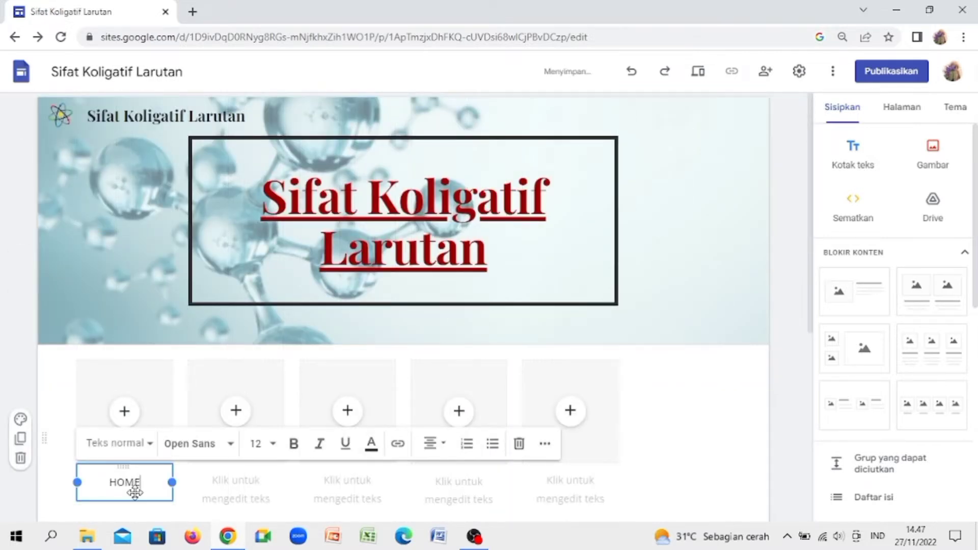
{"action": "left_click", "coordinate": [247, 481]}
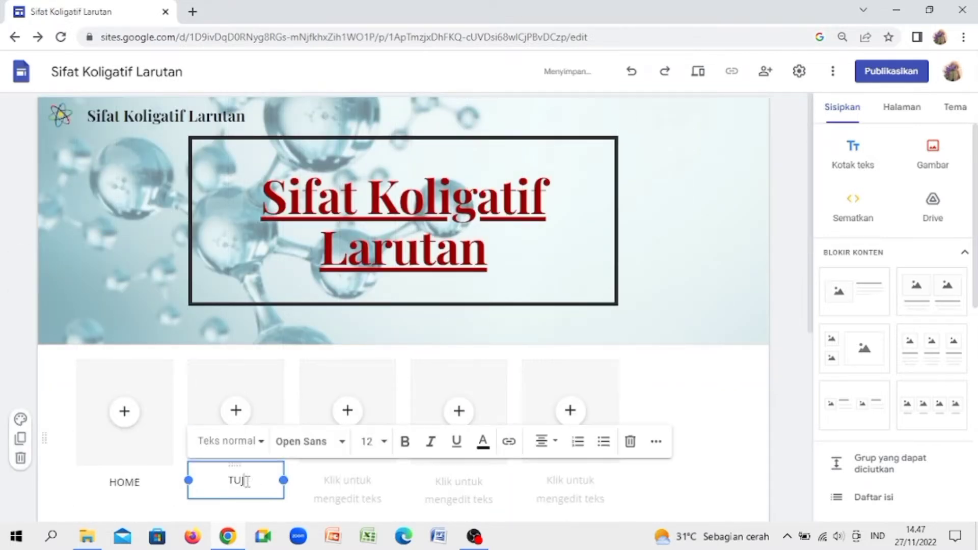
{"action": "type", "text": "TUJUAN PEMBELAJARAN"}
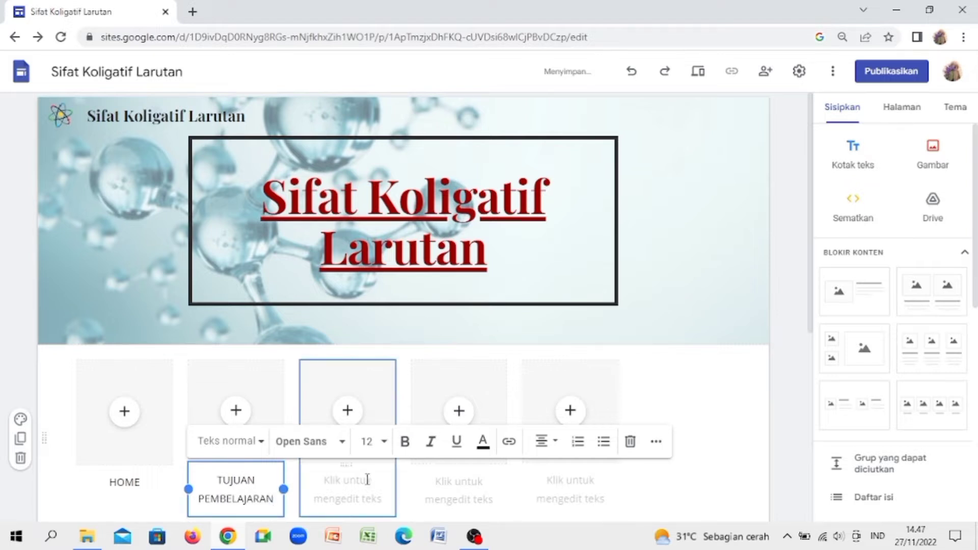
{"action": "left_click", "coordinate": [364, 484]}
{"action": "type", "text": "ABSENSI"}
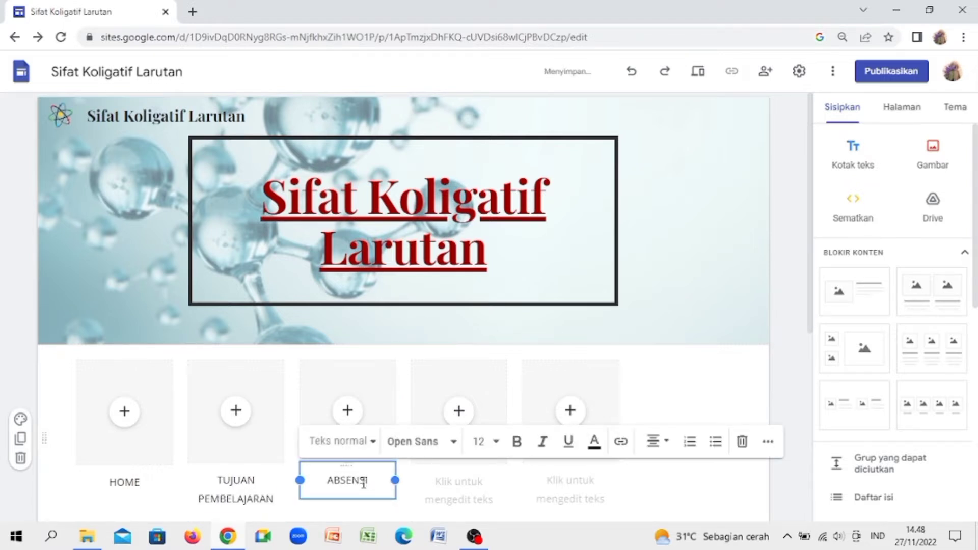
{"action": "left_click", "coordinate": [445, 484]}
{"action": "left_click", "coordinate": [569, 482]}
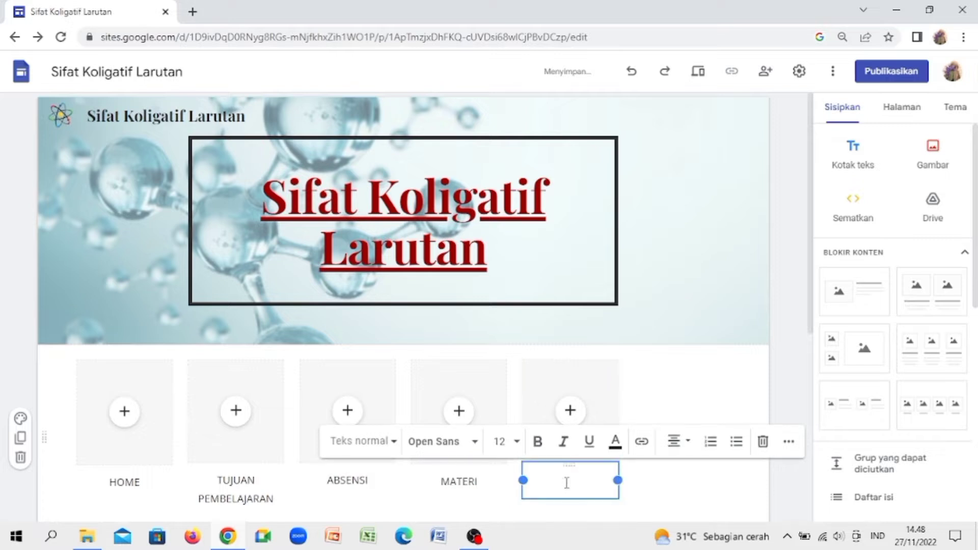
{"action": "type", "text": "M"}
{"action": "left_click", "coordinate": [684, 495]}
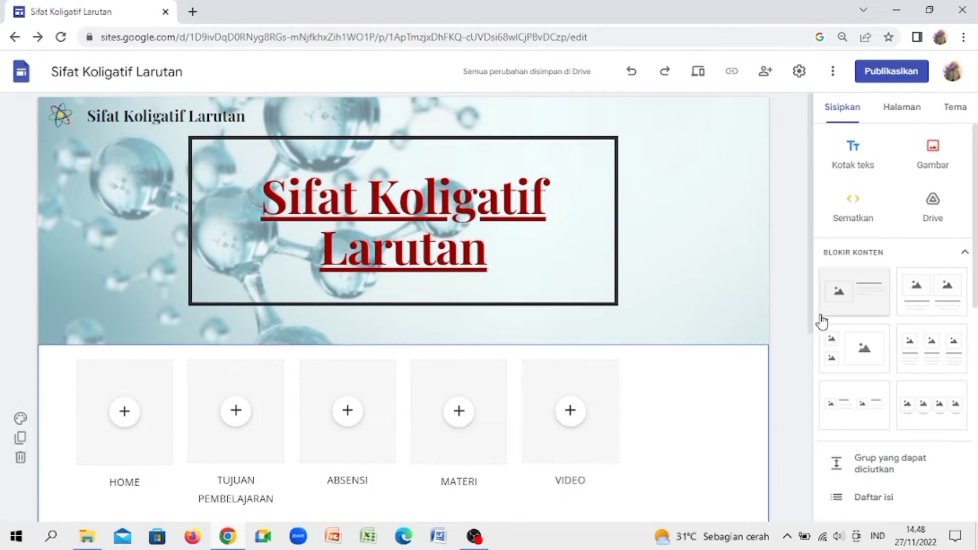
- Move another copied placeholder into the first row as its sixth item and caption it EVALUASI
{"action": "scroll", "coordinate": [812, 332], "scroll_direction": "down", "scroll_amount": 3}
{"action": "left_click_drag", "start_coordinate": [424, 448], "coordinate": [684, 347]}
{"action": "left_click", "coordinate": [683, 359]}
{"action": "type", "text": "EVALUASI"}
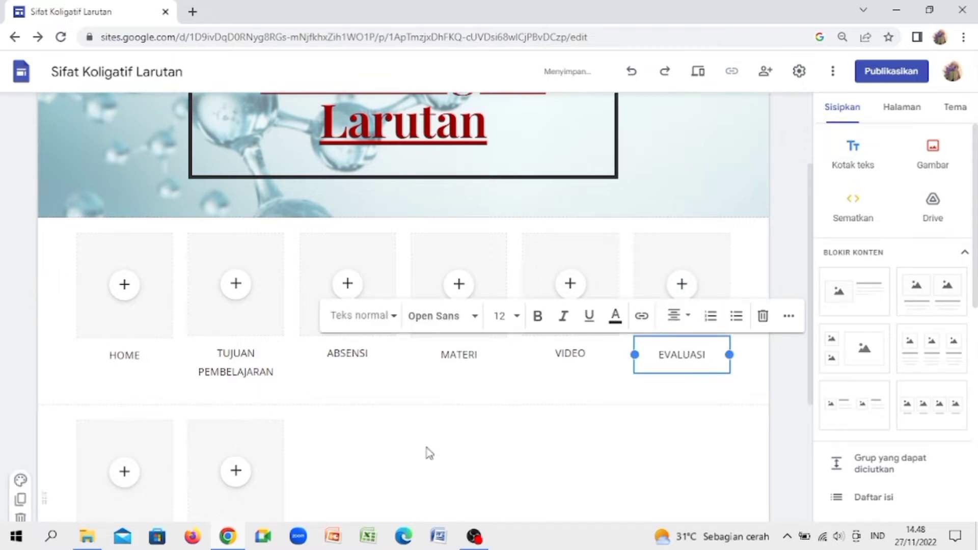
- Delete the leftover duplicate row with the two empty placeholders
{"action": "left_click_drag", "start_coordinate": [813, 397], "coordinate": [813, 449]}
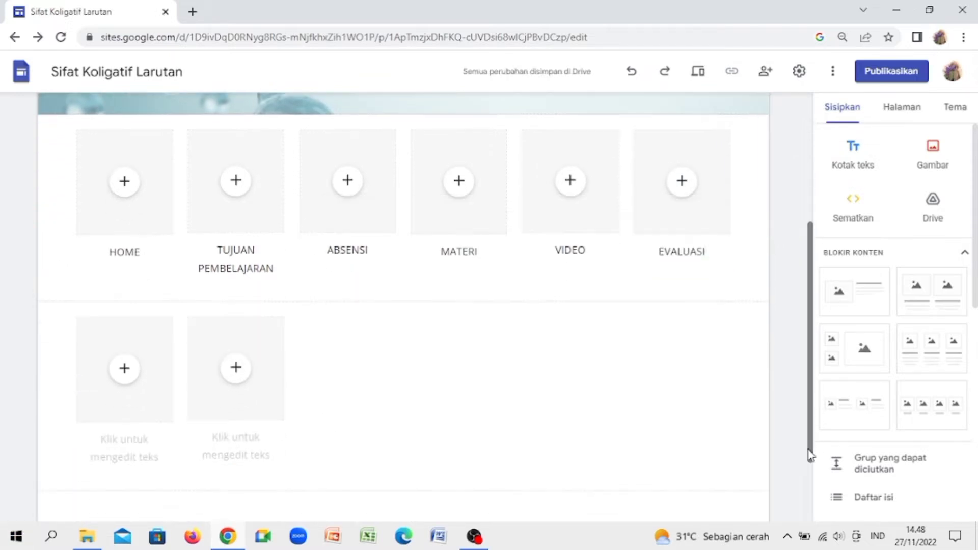
{"action": "left_click", "coordinate": [22, 416]}
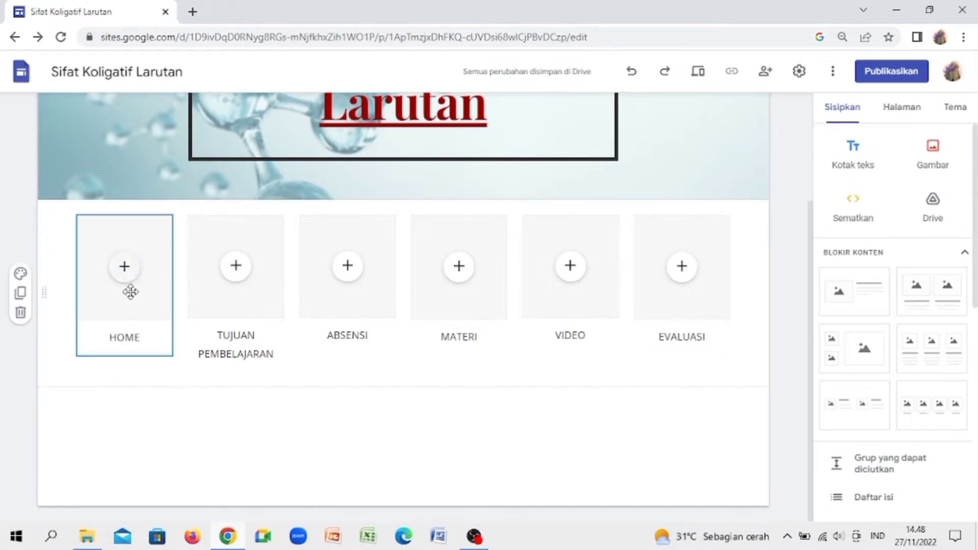
- Upload the HOME image from the Media dan IT Kimia folder into the placeholder above the HOME caption
{"action": "left_click", "coordinate": [124, 267]}
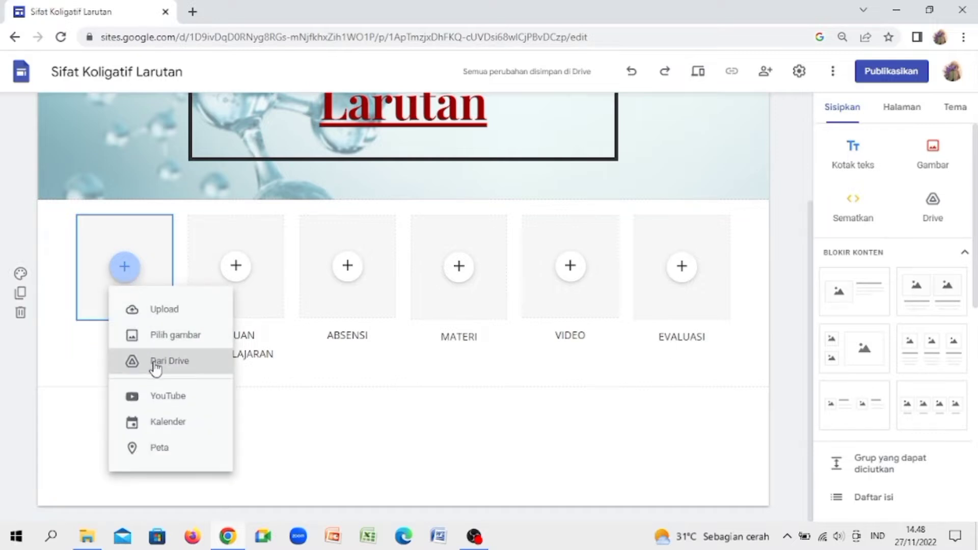
{"action": "left_click", "coordinate": [188, 314]}
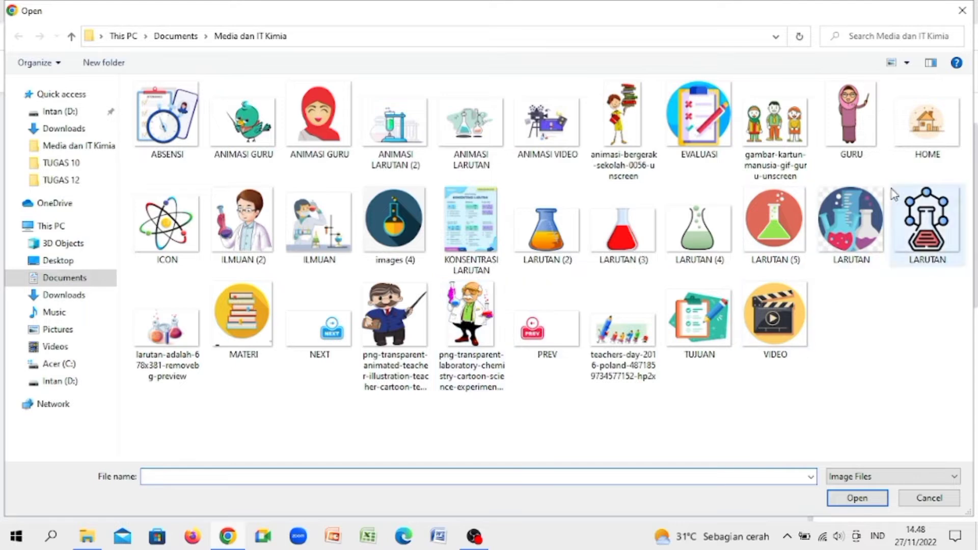
{"action": "left_click", "coordinate": [937, 121]}
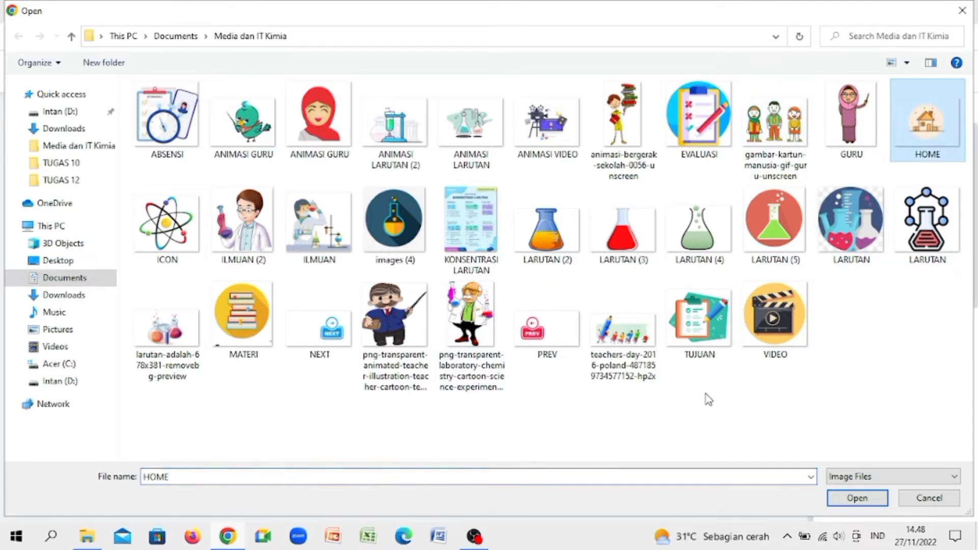
{"action": "left_click", "coordinate": [858, 498]}
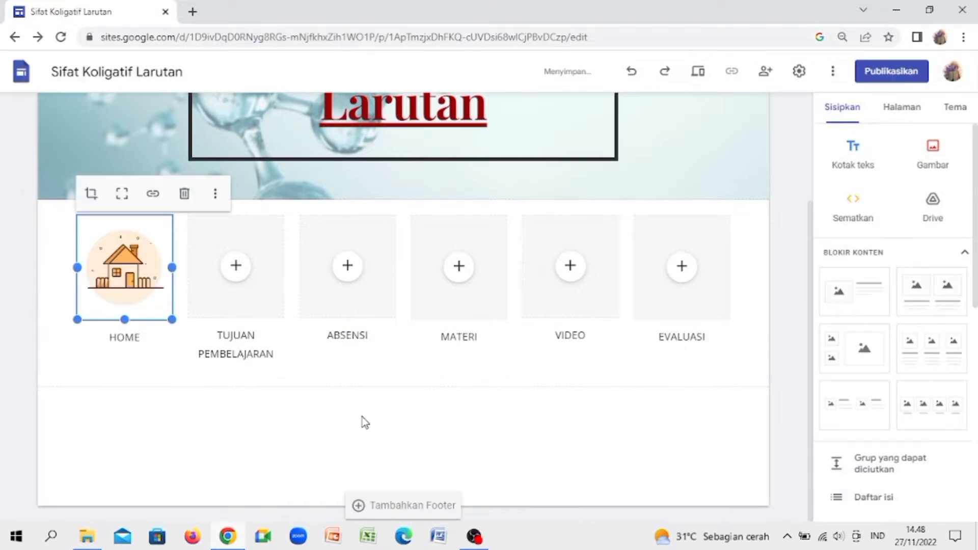
- Upload the TUJUAN image from the Media dan IT Kimia folder into the placeholder above the TUJUAN PEMBELAJARAN caption
{"action": "left_click", "coordinate": [236, 266]}
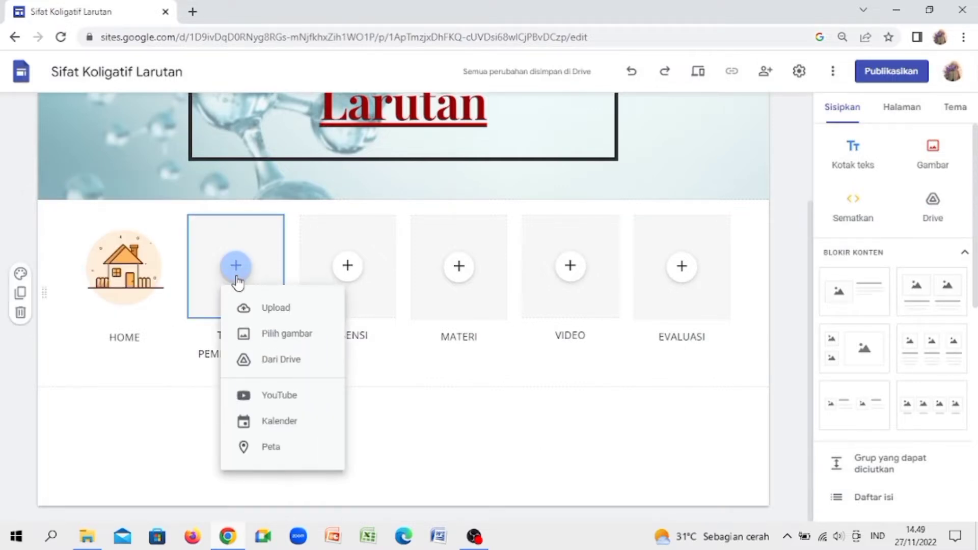
{"action": "left_click", "coordinate": [253, 308]}
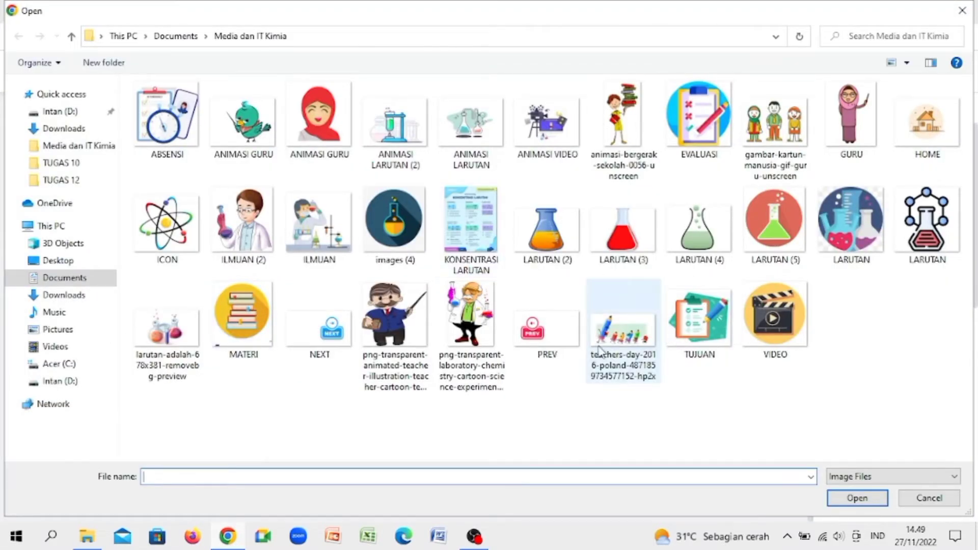
{"action": "left_click", "coordinate": [679, 340]}
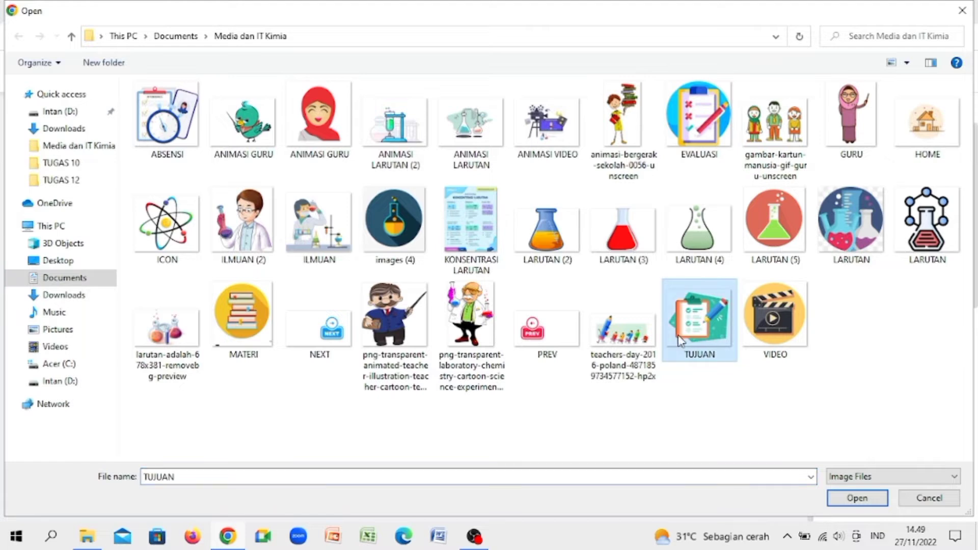
{"action": "left_click", "coordinate": [872, 504]}
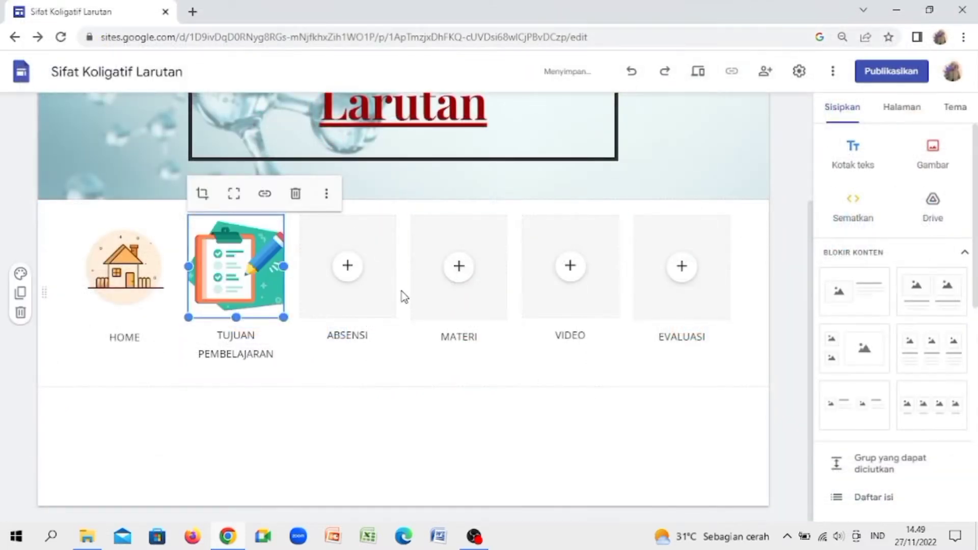
{"action": "left_click", "coordinate": [359, 273]}
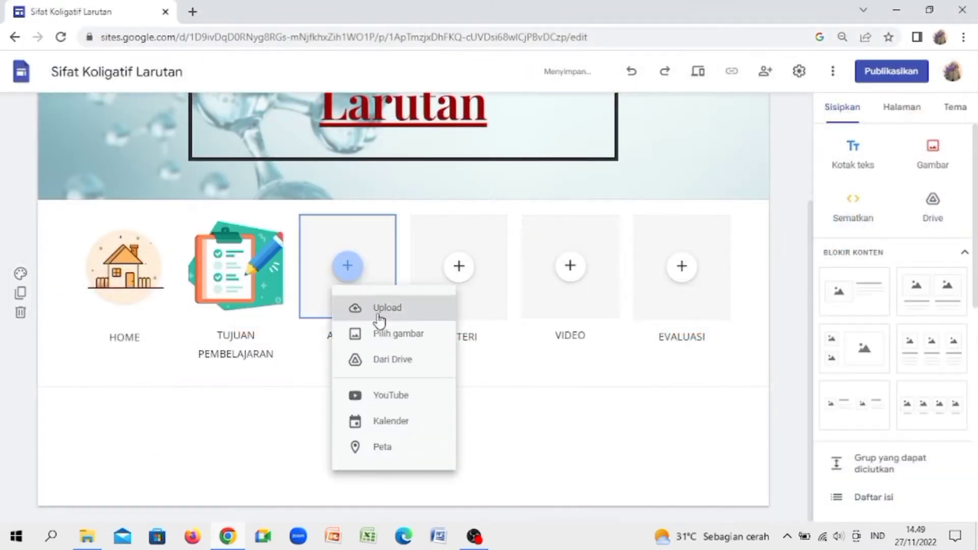
{"action": "left_click", "coordinate": [376, 335]}
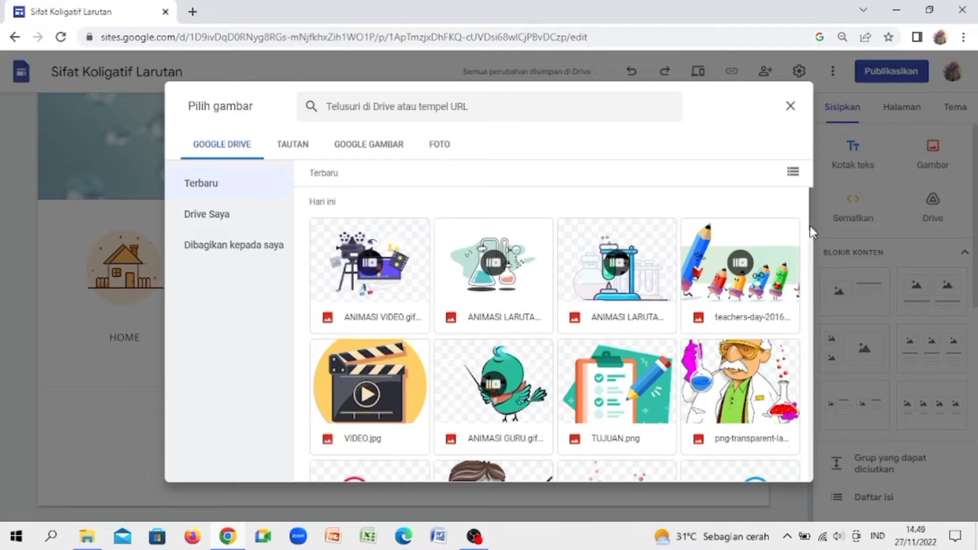
{"action": "left_click_drag", "start_coordinate": [810, 226], "coordinate": [807, 155]}
{"action": "left_click", "coordinate": [791, 107]}
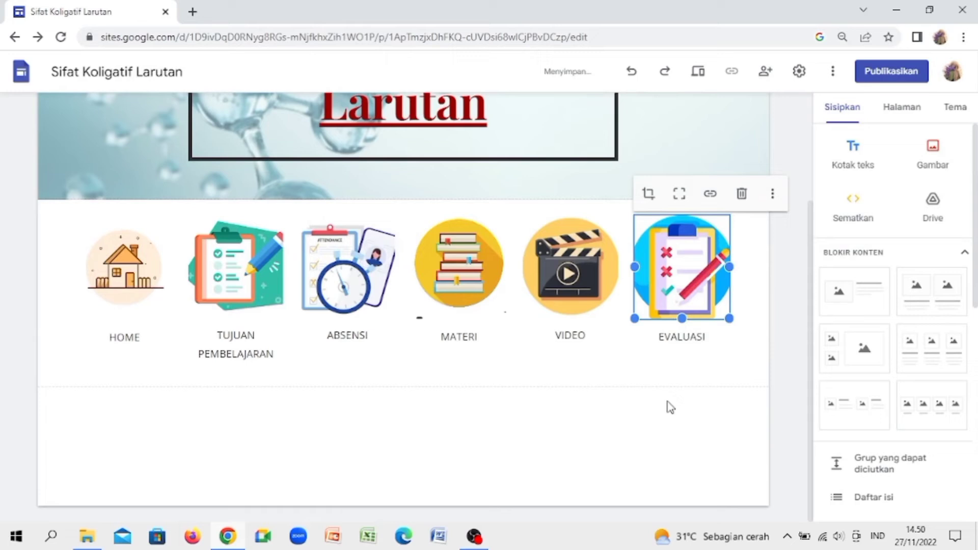
{"action": "left_click", "coordinate": [124, 337]}
{"action": "double_click", "coordinate": [124, 337]}
{"action": "left_click", "coordinate": [224, 300]}
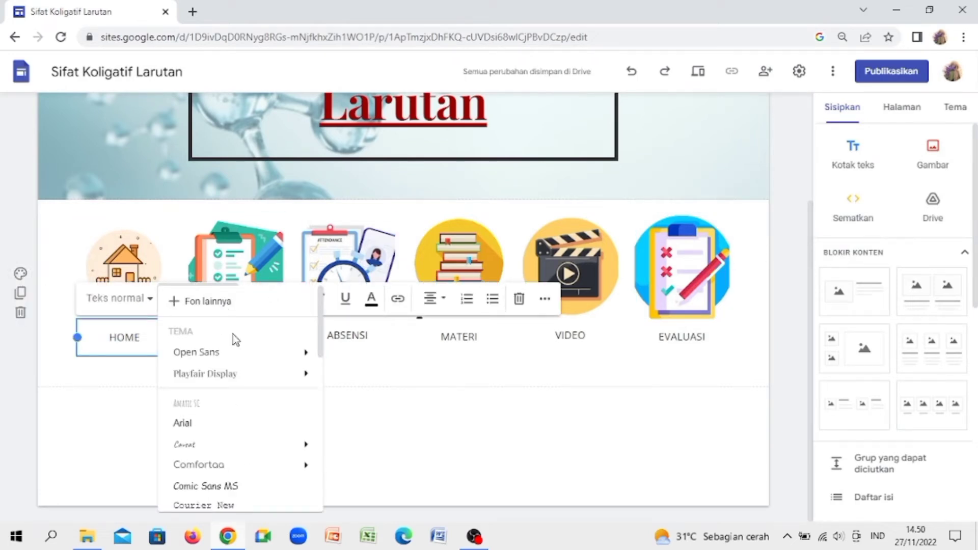
{"action": "left_click", "coordinate": [235, 352]}
{"action": "triple_click", "coordinate": [234, 352]}
{"action": "left_click", "coordinate": [336, 298]}
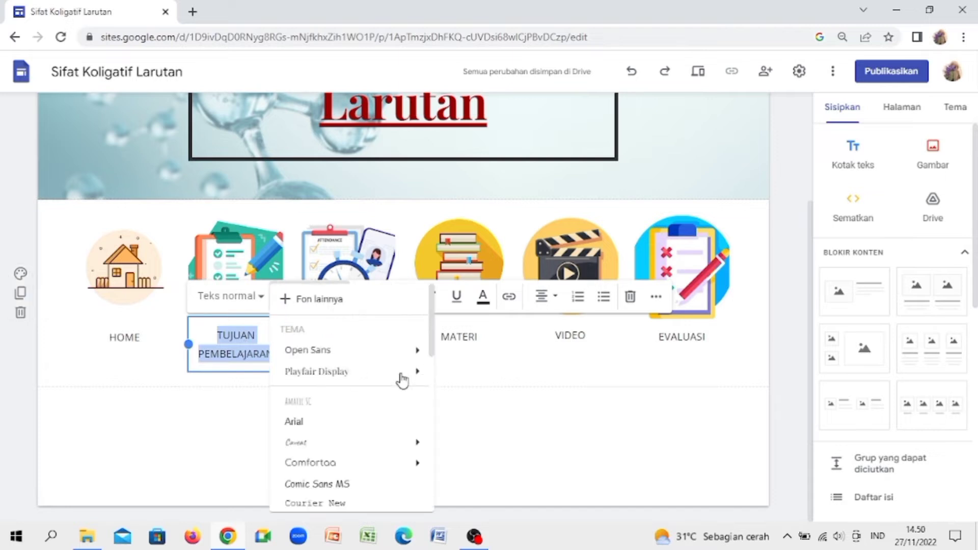
{"action": "left_click", "coordinate": [521, 424]}
- Make the HOME, TUJUAN PEMBELAJARAN and ABSENSI captions bold
{"action": "left_click", "coordinate": [124, 337]}
{"action": "double_click", "coordinate": [124, 337]}
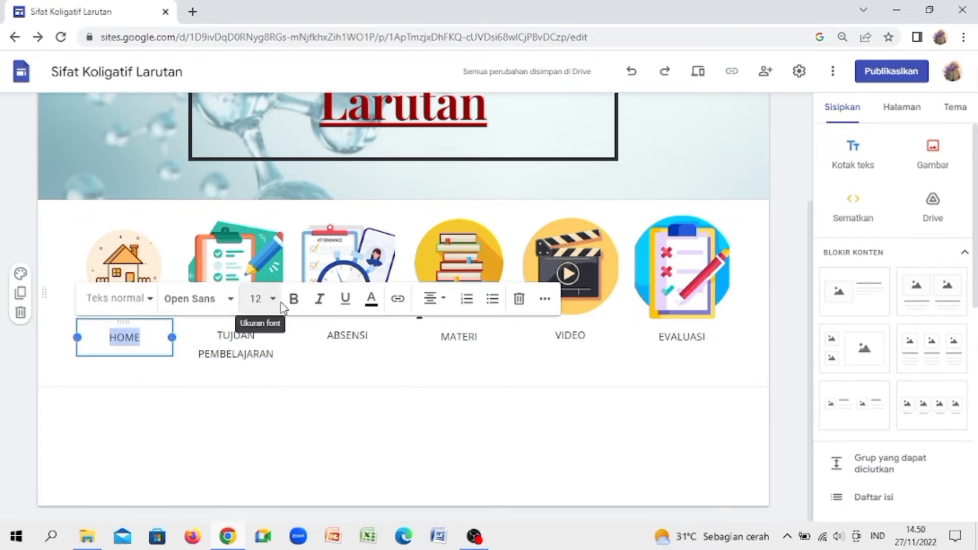
{"action": "left_click", "coordinate": [294, 298]}
{"action": "triple_click", "coordinate": [234, 344]}
{"action": "left_click", "coordinate": [406, 298]}
{"action": "left_click", "coordinate": [353, 337]}
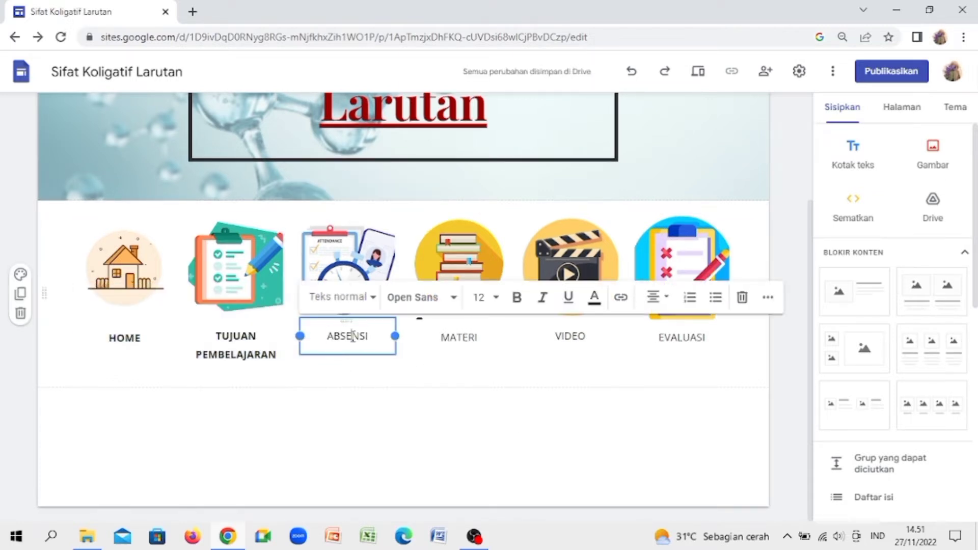
{"action": "double_click", "coordinate": [352, 338]}
{"action": "left_click", "coordinate": [517, 297]}
- Make the MATERI, VIDEO and EVALUASI captions bold
{"action": "double_click", "coordinate": [458, 337]}
{"action": "left_click", "coordinate": [538, 297]}
{"action": "double_click", "coordinate": [581, 338]}
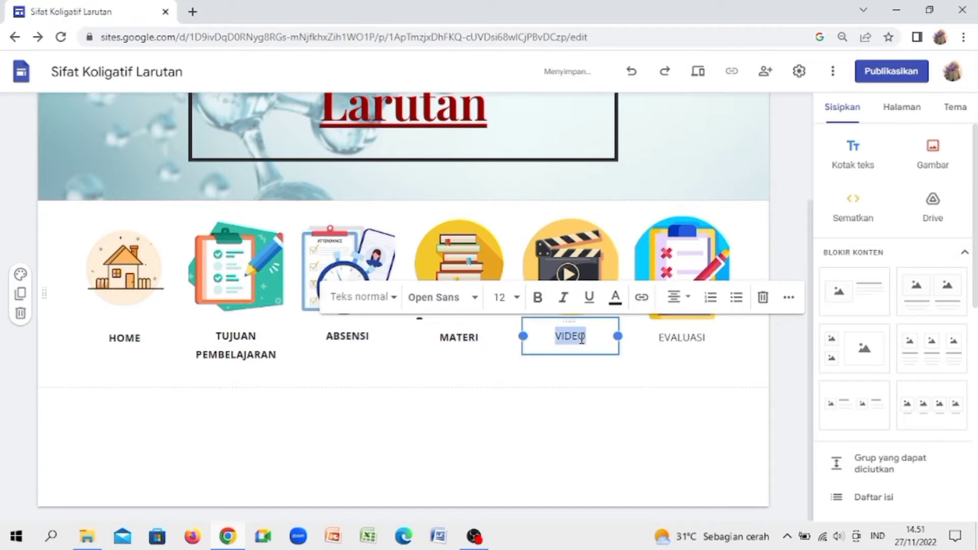
{"action": "left_click", "coordinate": [538, 297]}
{"action": "double_click", "coordinate": [682, 337]}
{"action": "left_click", "coordinate": [537, 298]}
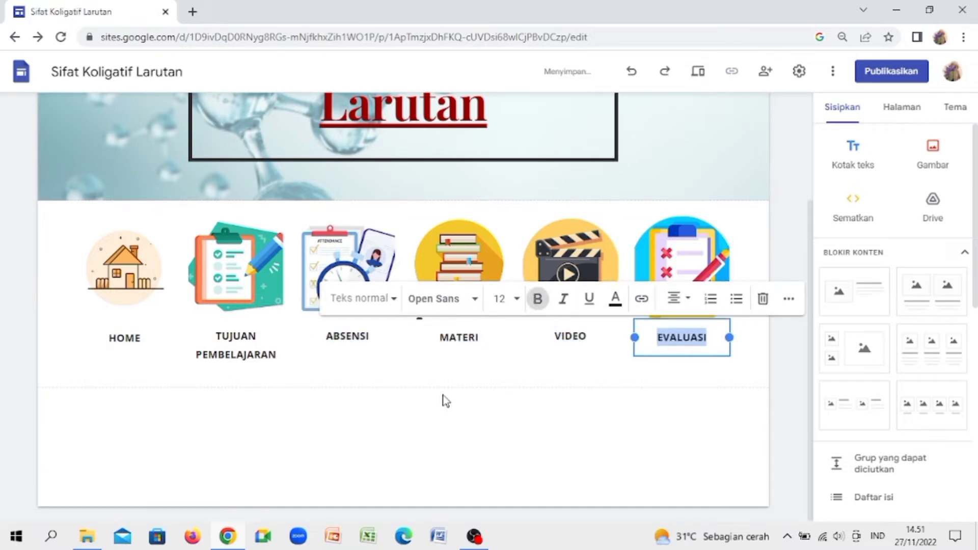
{"action": "left_click", "coordinate": [445, 401]}
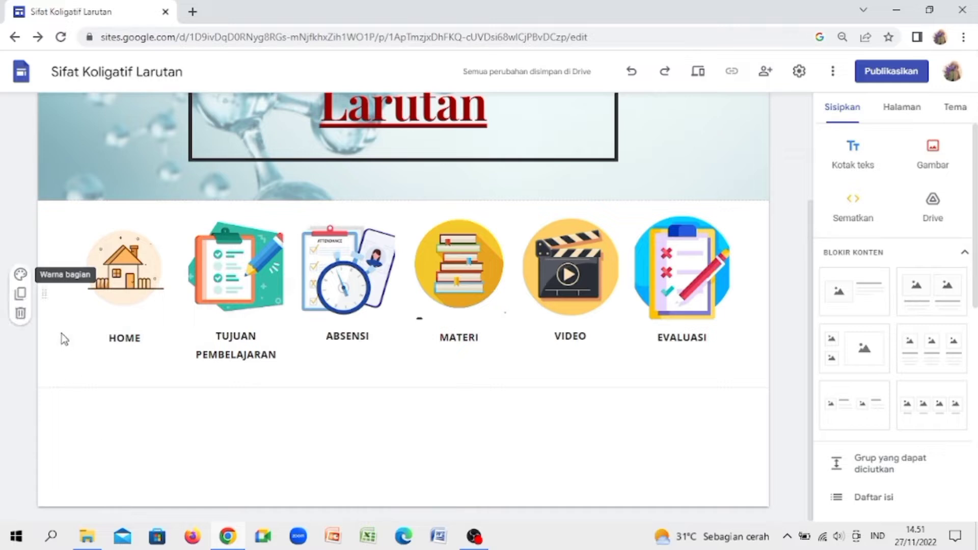
- Apply the Gaya 2 section colour to the menu icon row
{"action": "left_click", "coordinate": [20, 274]}
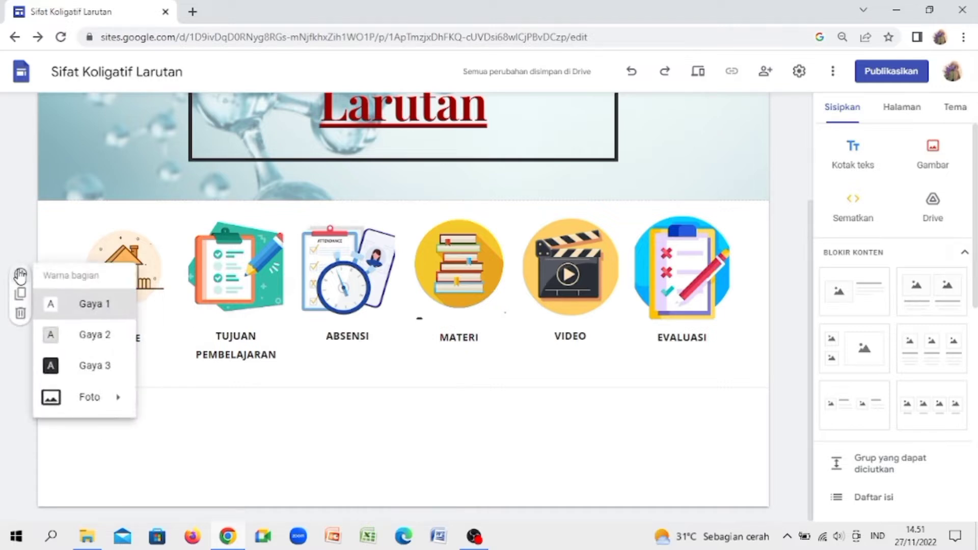
{"action": "left_click", "coordinate": [84, 343]}
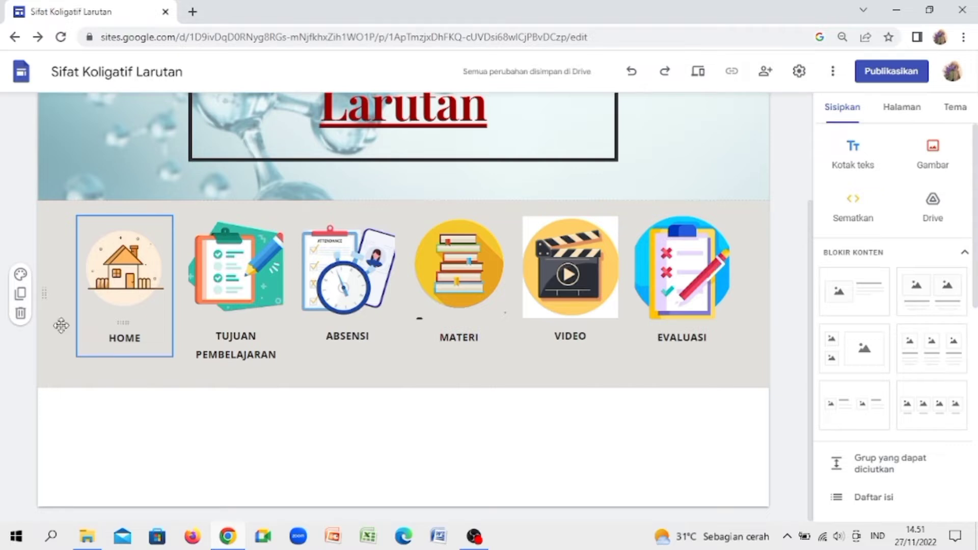
- Search Google images for BIRU and set a plain blue gradient picture as the background of the menu icon row
{"action": "left_click", "coordinate": [21, 276]}
{"action": "mouse_move", "coordinate": [104, 404]}
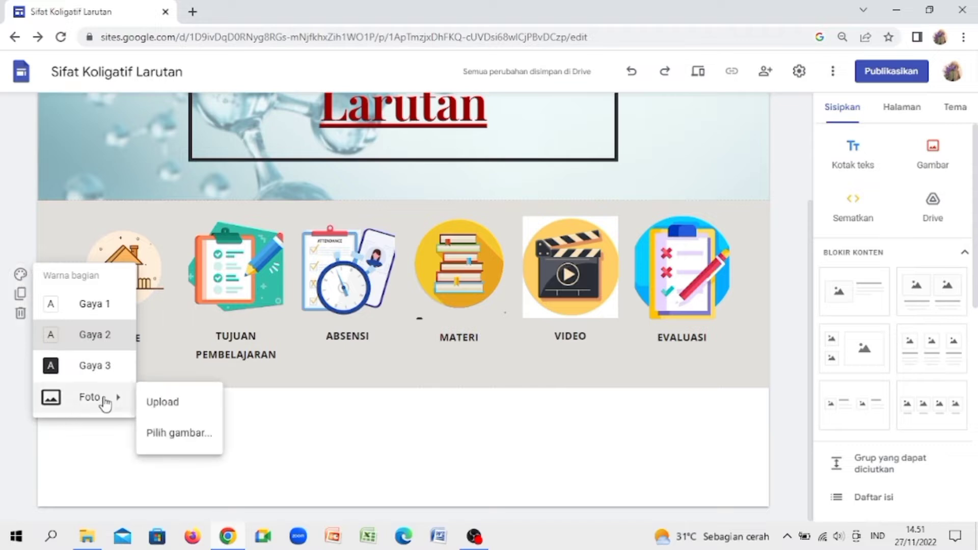
{"action": "left_click", "coordinate": [153, 433]}
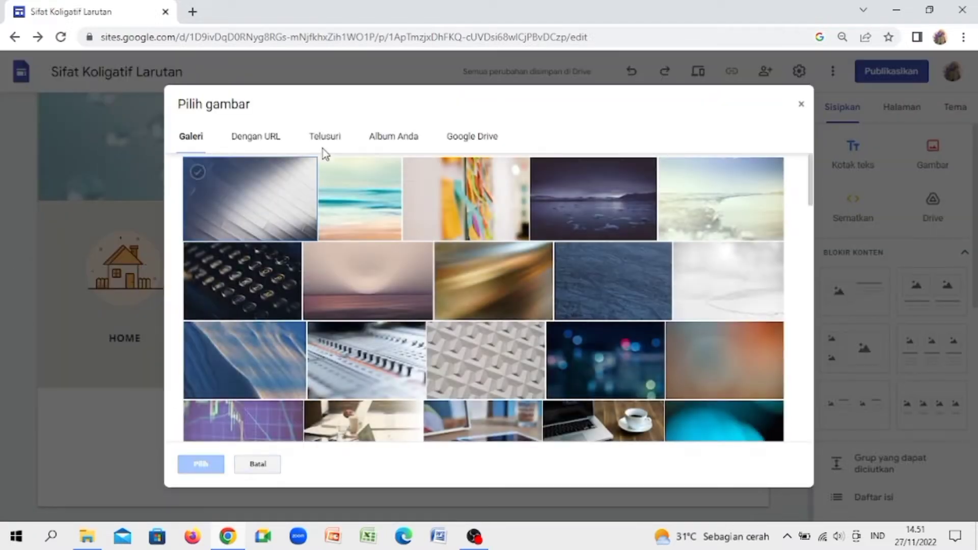
{"action": "left_click", "coordinate": [331, 142]}
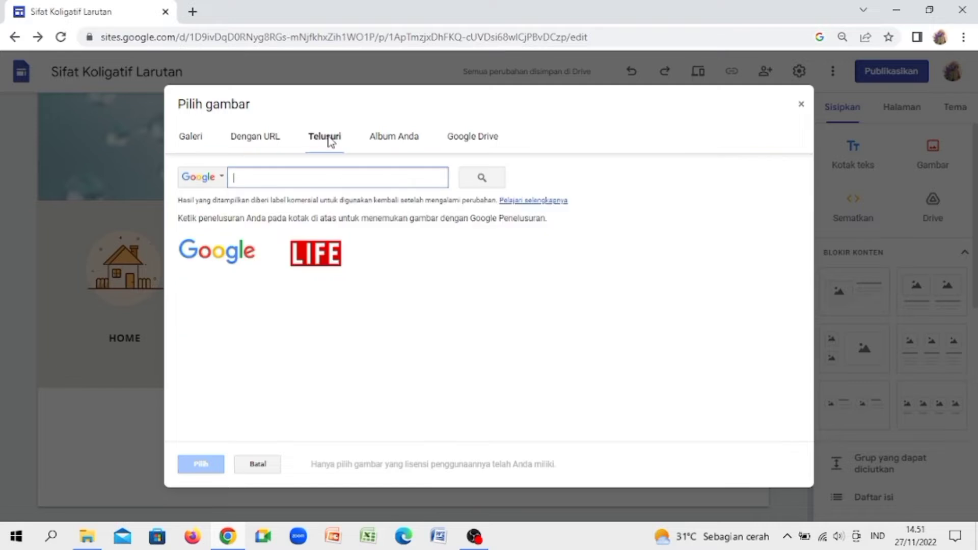
{"action": "type", "text": "BIR"}
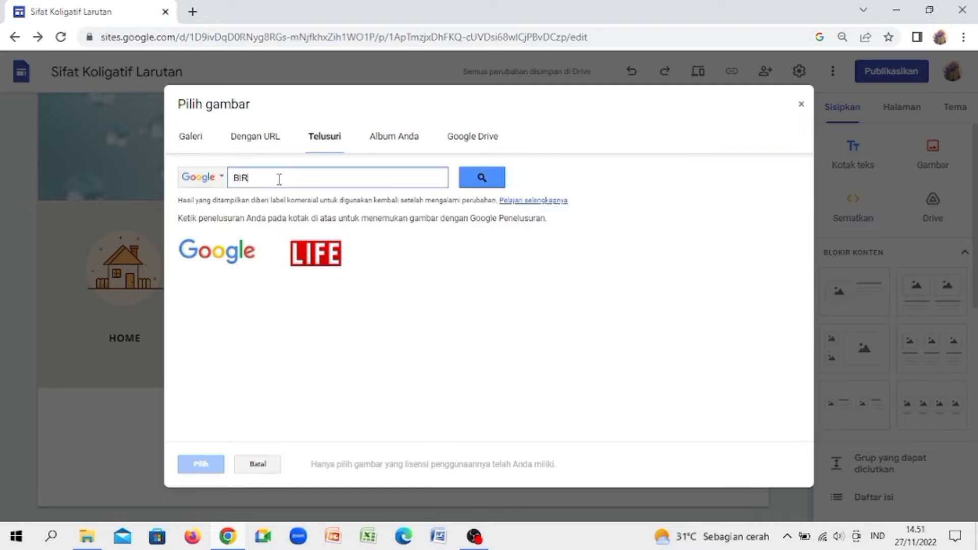
{"action": "type", "text": "U"}
{"action": "key", "text": "Return"}
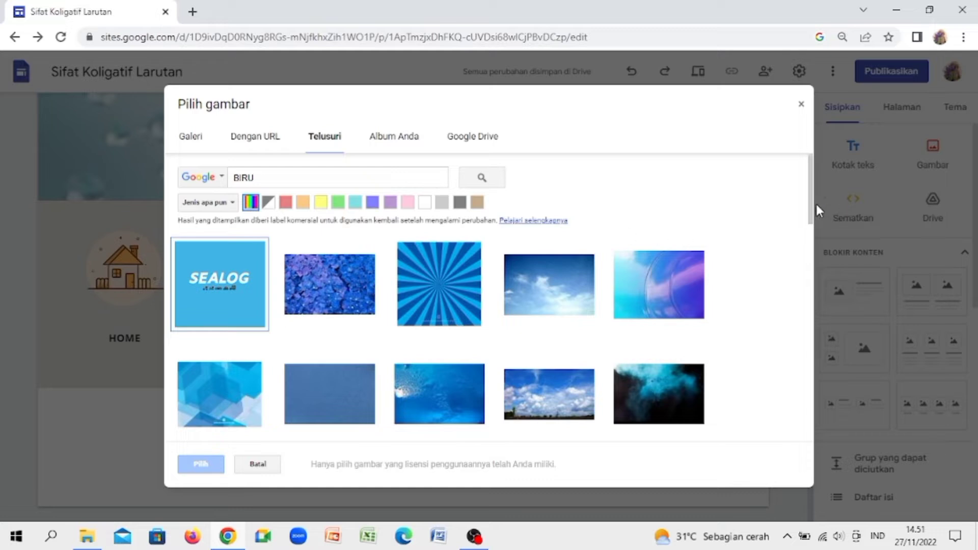
{"action": "left_click_drag", "start_coordinate": [812, 206], "coordinate": [809, 341]}
{"action": "left_click", "coordinate": [670, 334]}
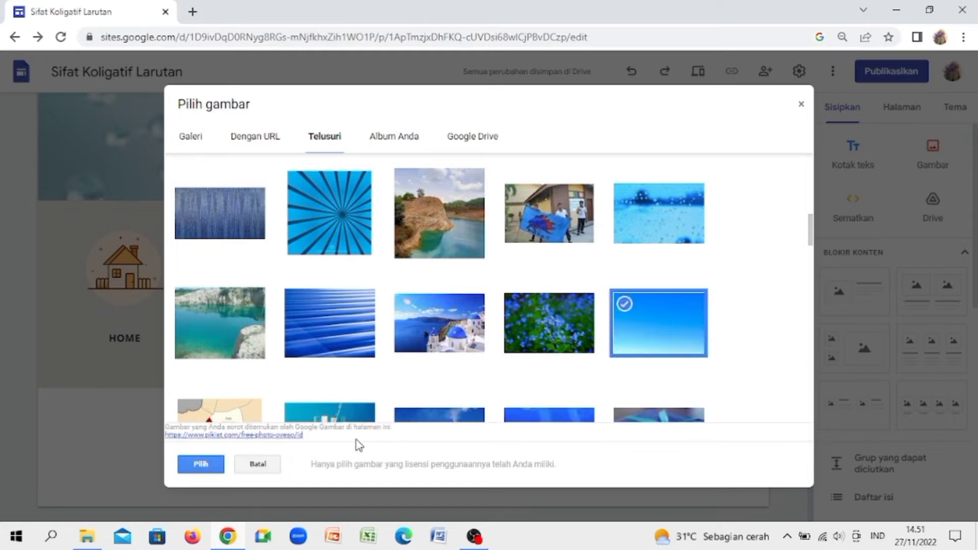
{"action": "left_click", "coordinate": [185, 467]}
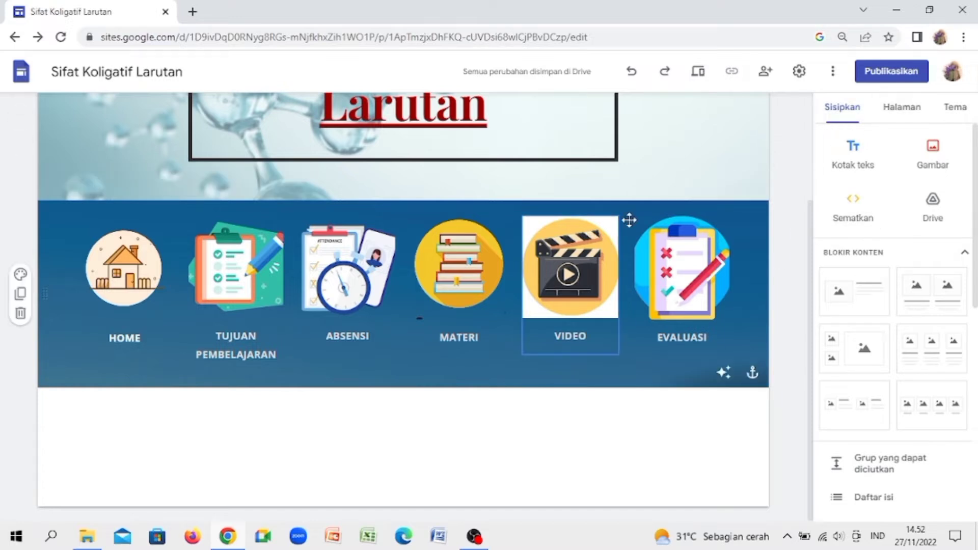
- Rename the Halaman Muka page to HOME
{"action": "left_click", "coordinate": [912, 121]}
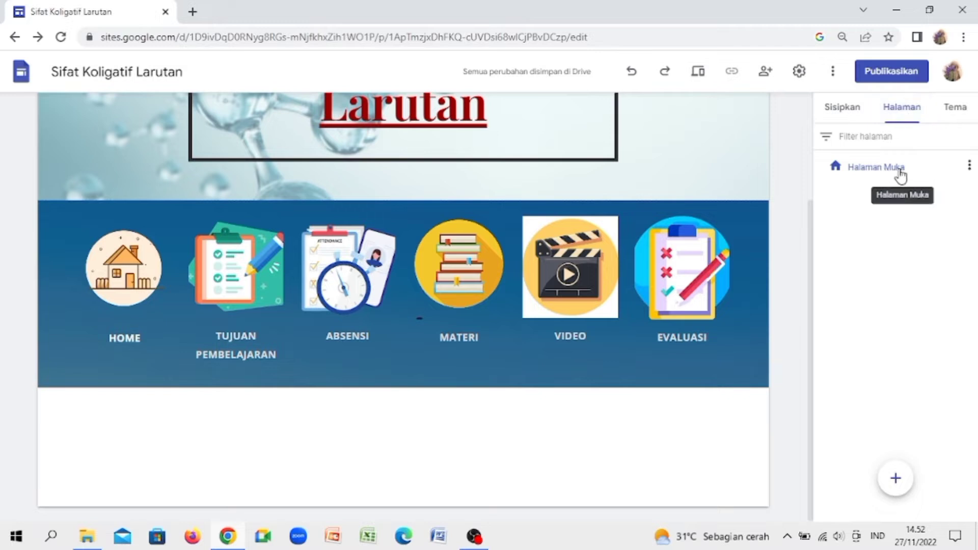
{"action": "double_click", "coordinate": [860, 168]}
{"action": "key", "text": "BackSpace"}
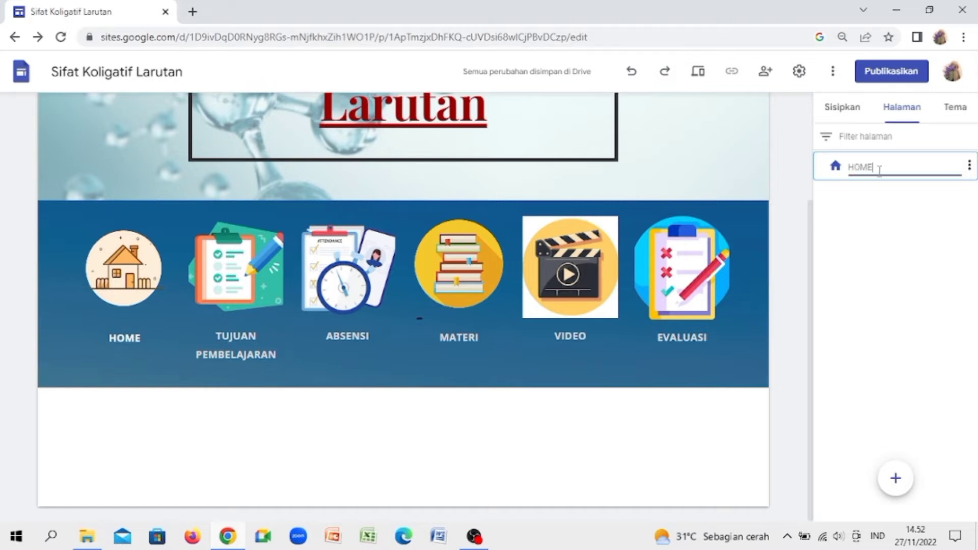
{"action": "key", "text": "Return"}
- Add a new page named TUJUAN PEMBELAJARAN and widen the title box in its header
{"action": "mouse_move", "coordinate": [896, 480]}
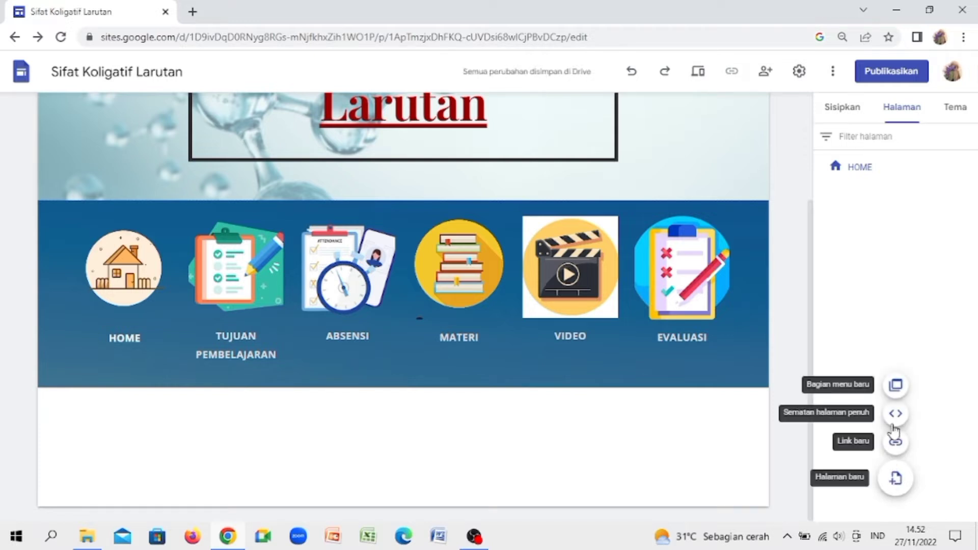
{"action": "left_click", "coordinate": [895, 479]}
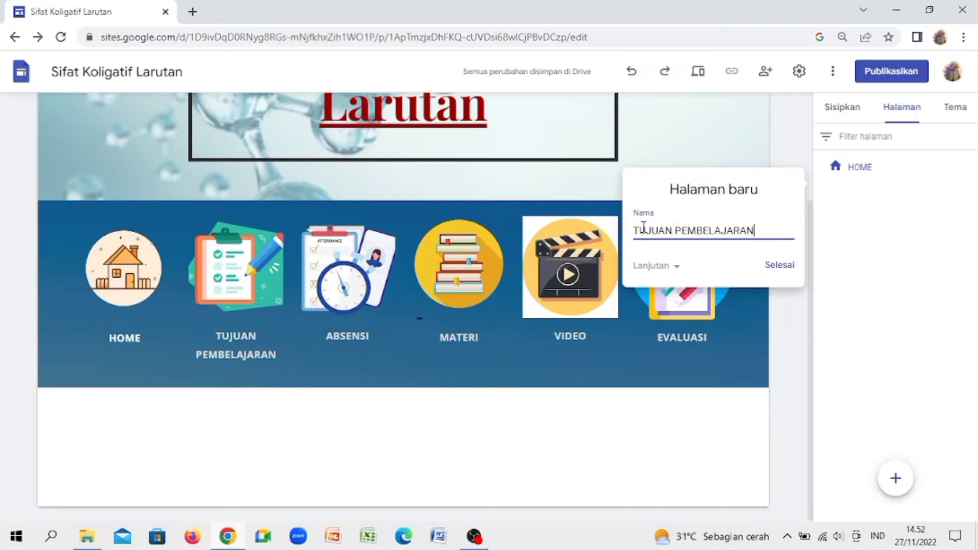
{"action": "left_click", "coordinate": [779, 265]}
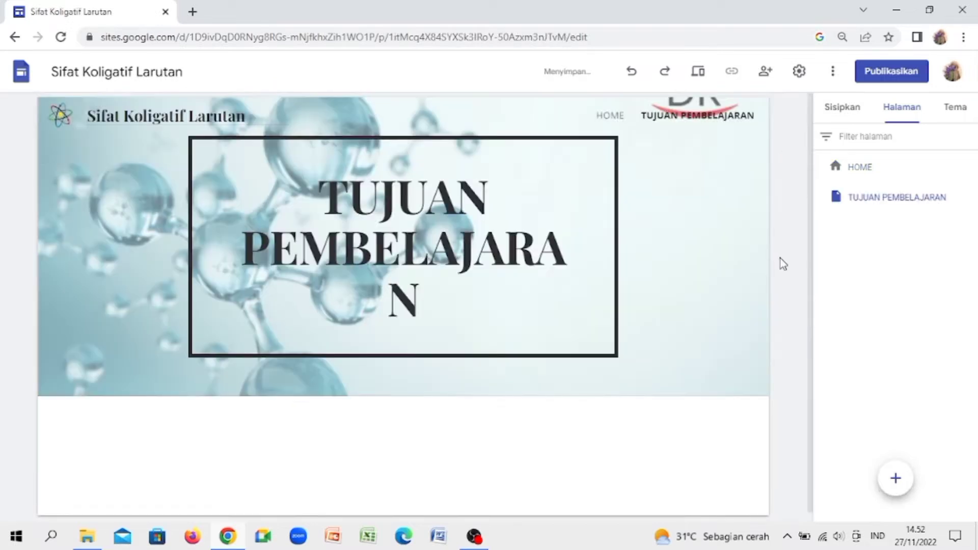
{"action": "left_click", "coordinate": [598, 263]}
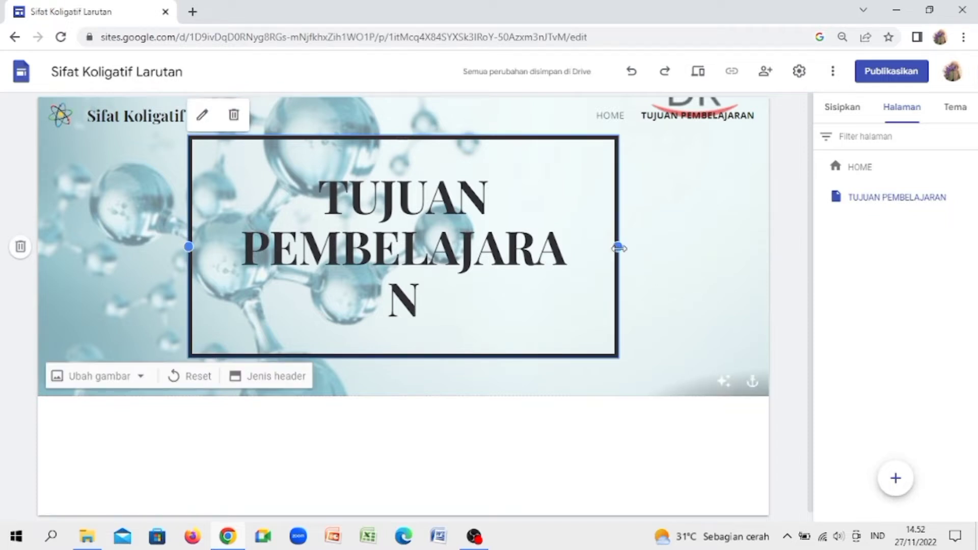
{"action": "left_click_drag", "start_coordinate": [619, 247], "coordinate": [662, 254]}
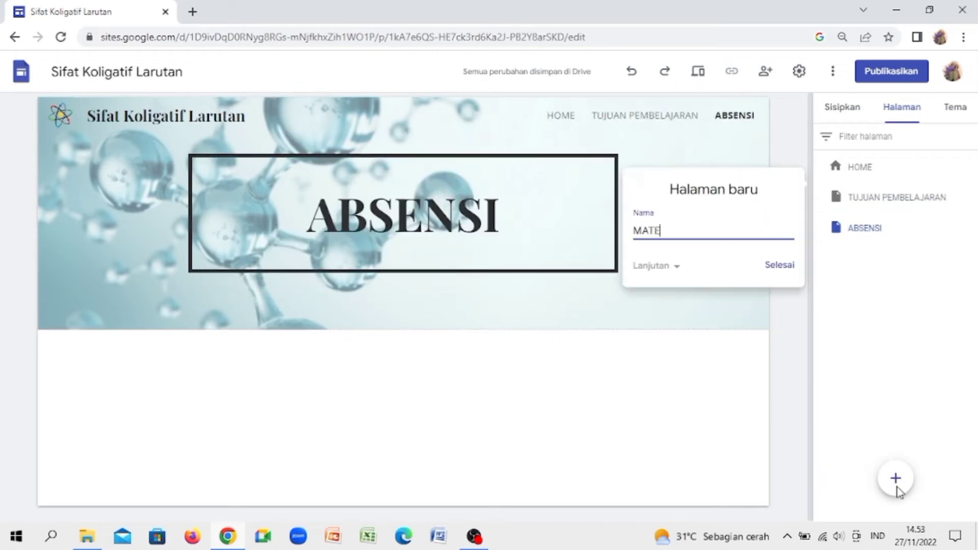
- Move the MATERI page below ABSENSI in the page order and add the VIDEO and EVALUASI pages
{"action": "left_click_drag", "start_coordinate": [862, 197], "coordinate": [867, 277]}
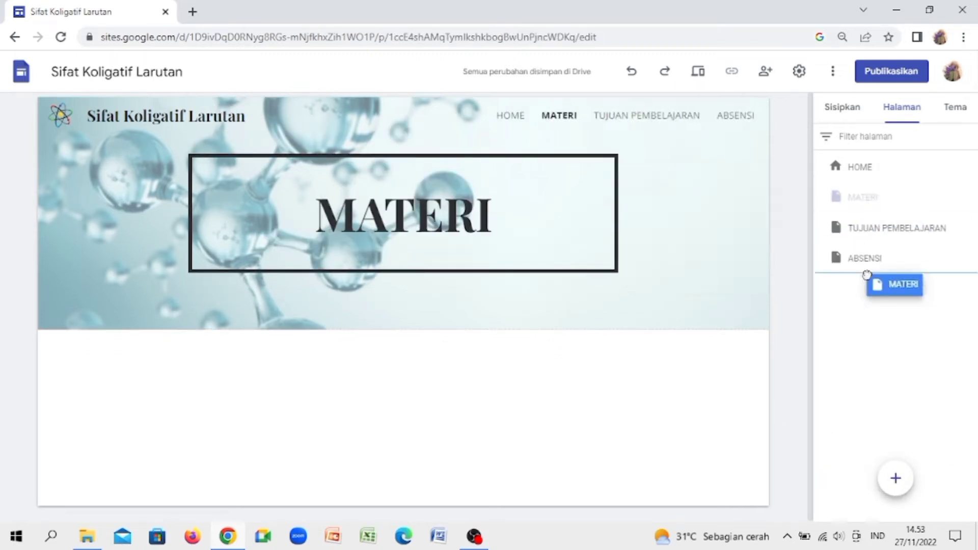
{"action": "left_click", "coordinate": [896, 479]}
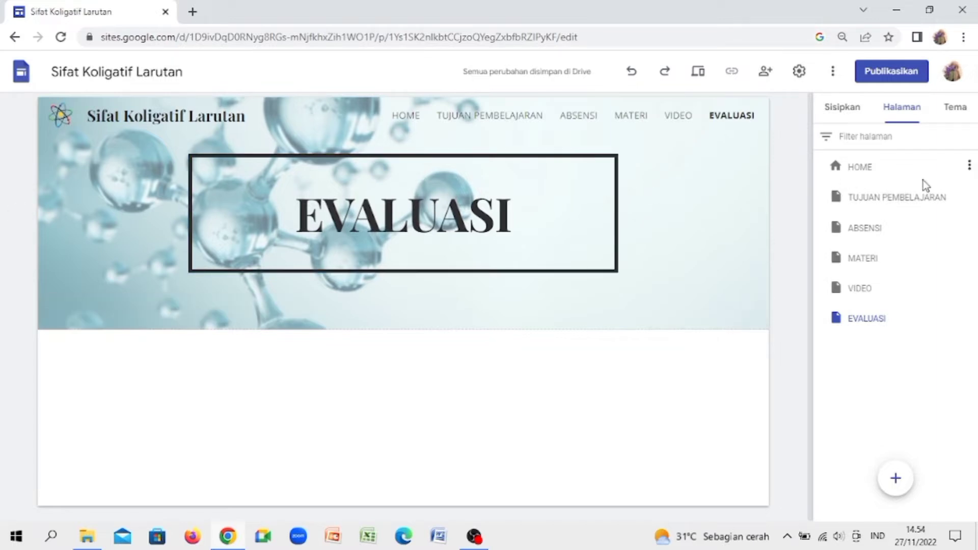
- Open the HOME page for editing
{"action": "left_click", "coordinate": [886, 168]}
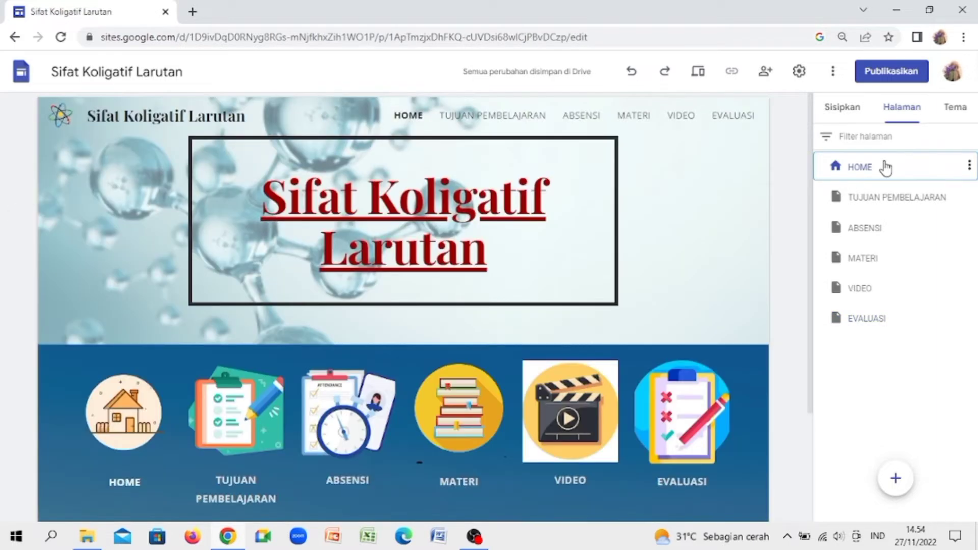
{"action": "double_click", "coordinate": [348, 108]}
{"action": "left_click", "coordinate": [363, 124]}
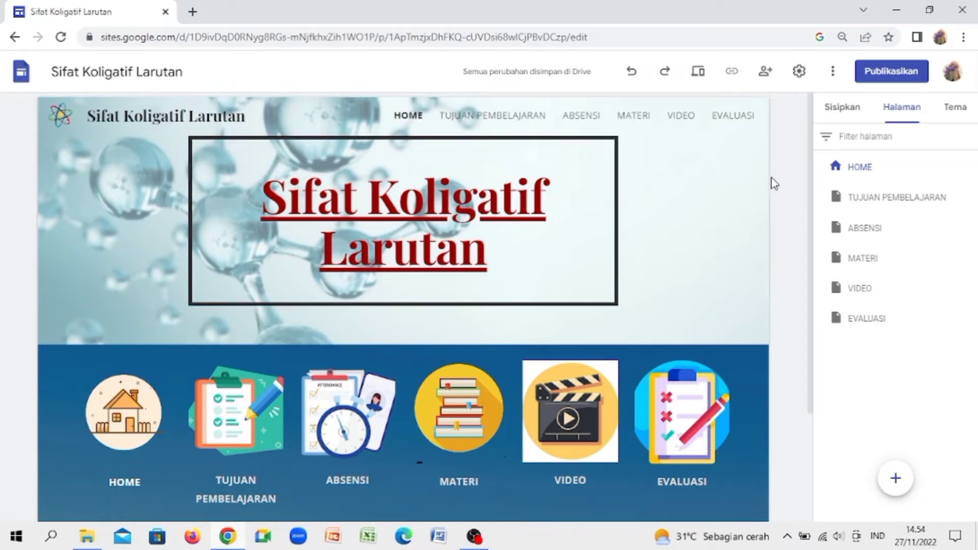
{"action": "left_click", "coordinate": [125, 416]}
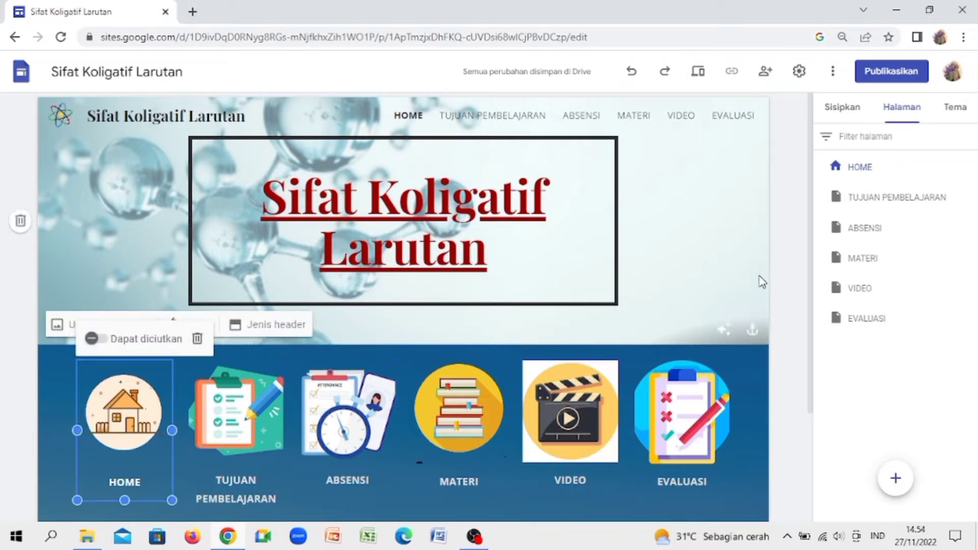
{"action": "left_click_drag", "start_coordinate": [811, 310], "coordinate": [811, 377]}
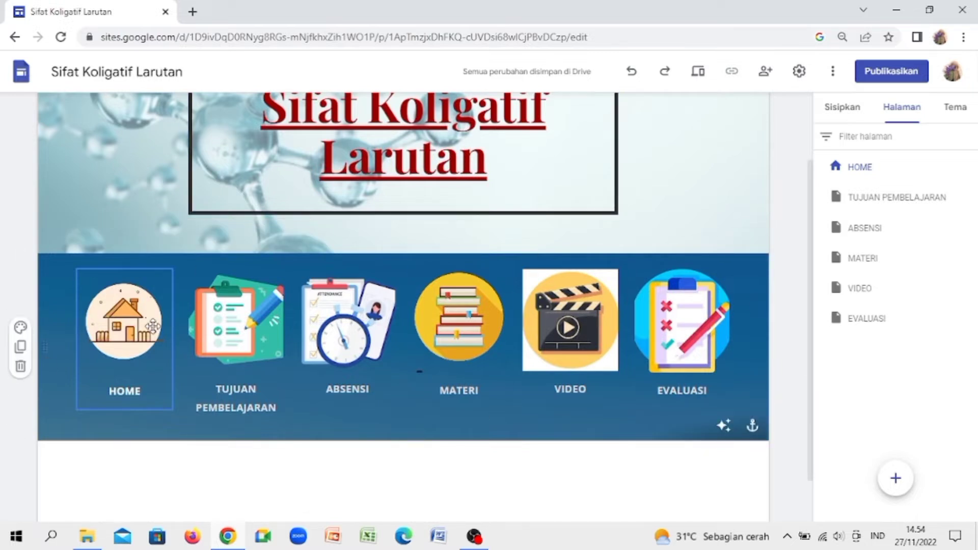
{"action": "left_click", "coordinate": [117, 311]}
{"action": "left_click", "coordinate": [117, 310]}
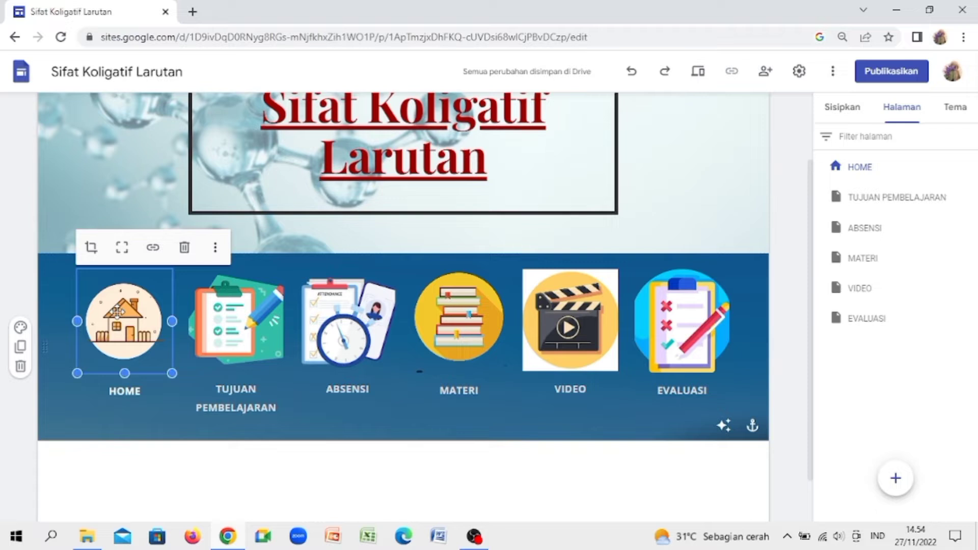
{"action": "left_click", "coordinate": [154, 248]}
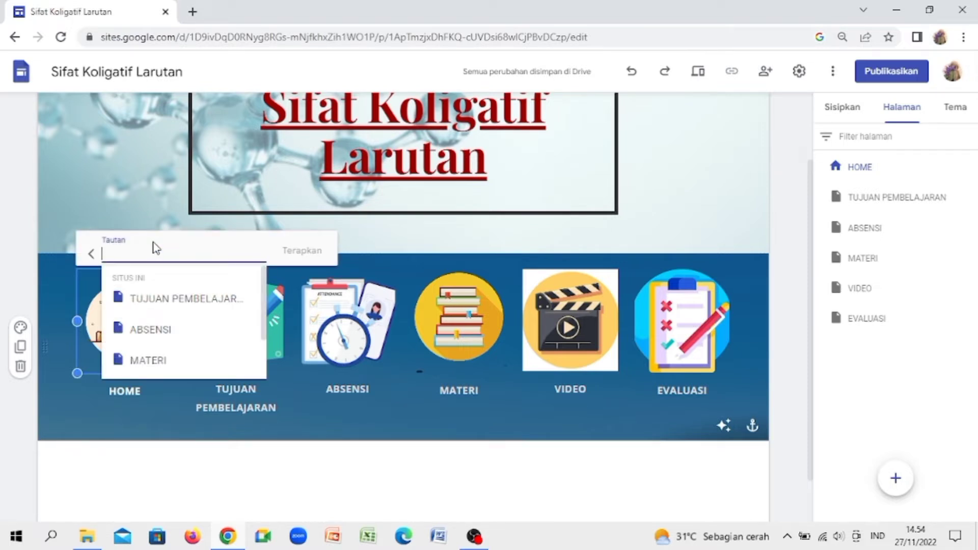
{"action": "left_click_drag", "start_coordinate": [263, 308], "coordinate": [267, 377]}
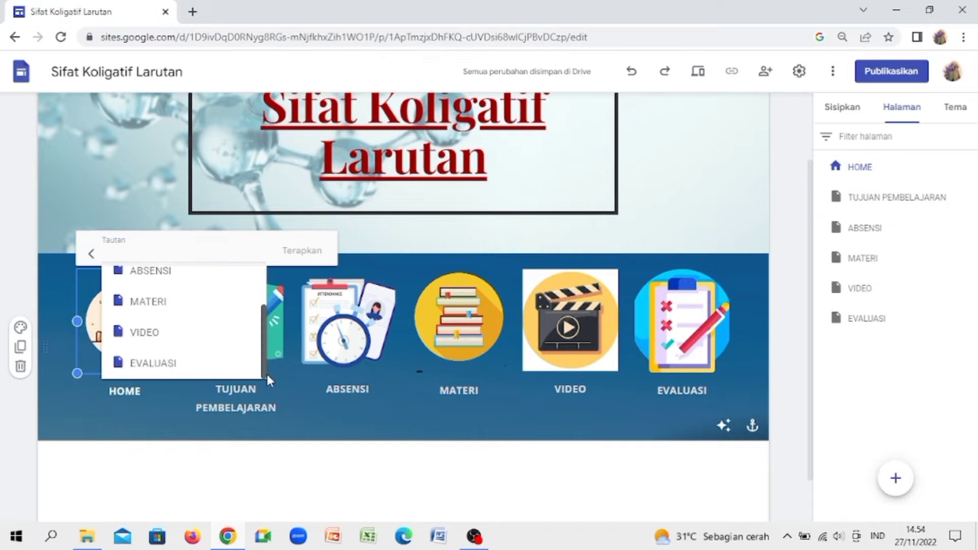
{"action": "left_click", "coordinate": [216, 461]}
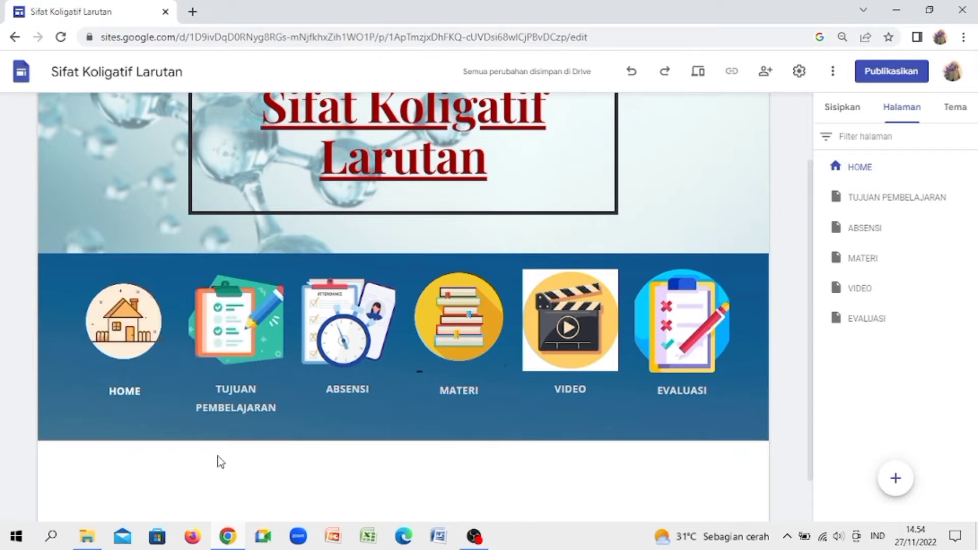
- Link the TUJUAN PEMBELAJARAN icon in the menu row to the TUJUAN PEMBELAJARAN page of this site
{"action": "left_click", "coordinate": [251, 315]}
{"action": "left_click", "coordinate": [251, 315]}
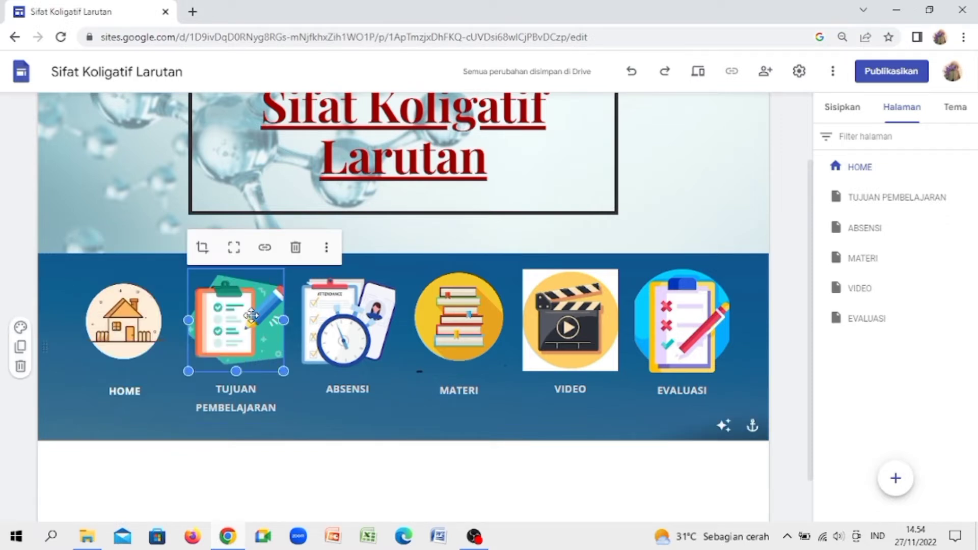
{"action": "left_click", "coordinate": [265, 248]}
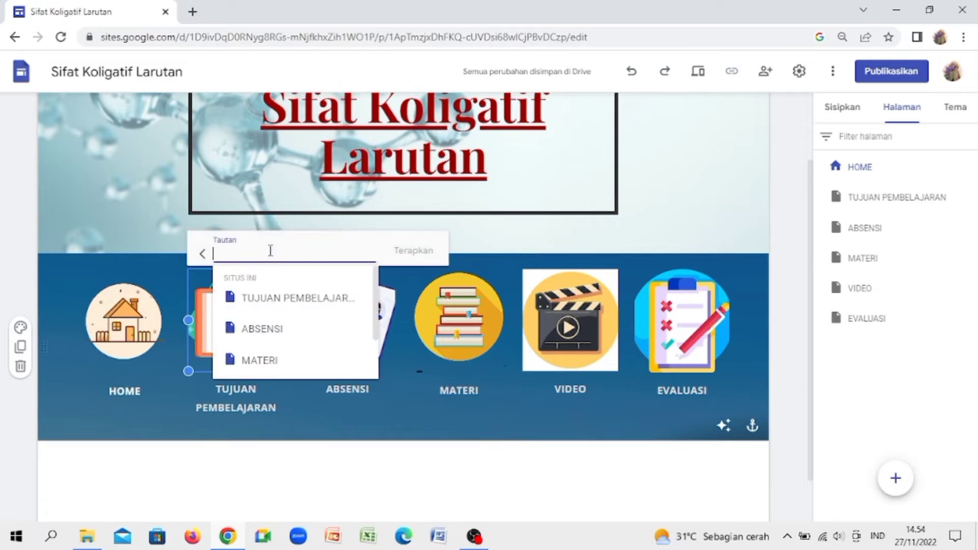
{"action": "left_click", "coordinate": [260, 301]}
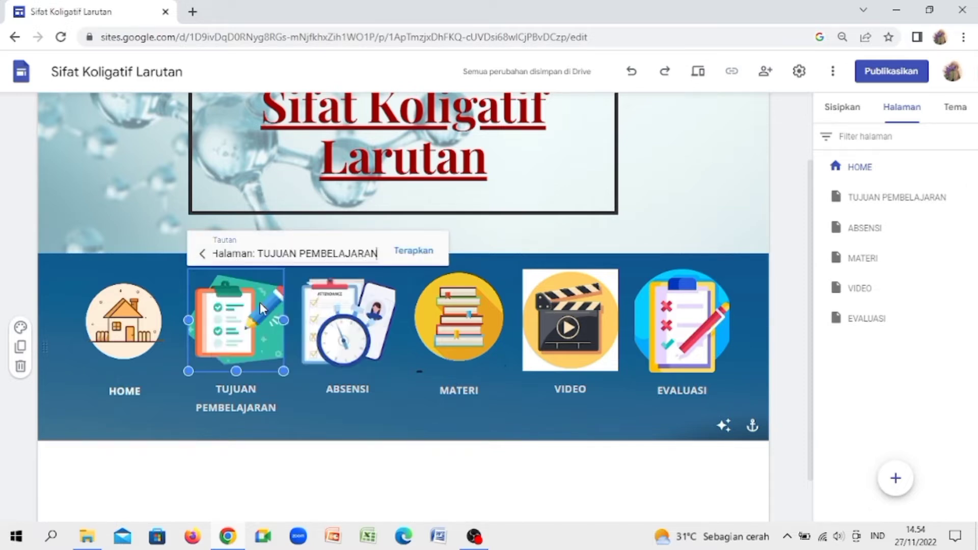
{"action": "left_click", "coordinate": [411, 256]}
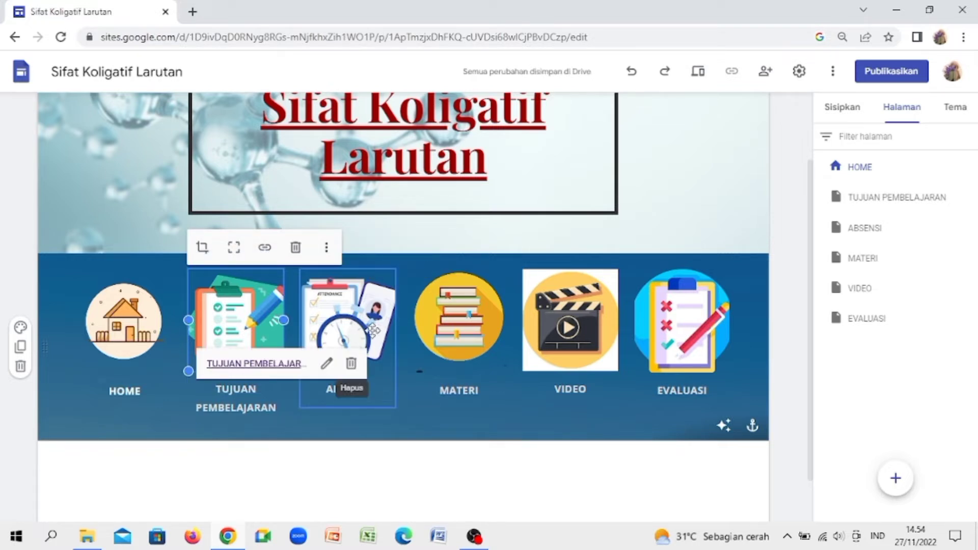
- Link the ABSENSI icon in the menu row to the ABSENSI page of this site
{"action": "left_click", "coordinate": [372, 330]}
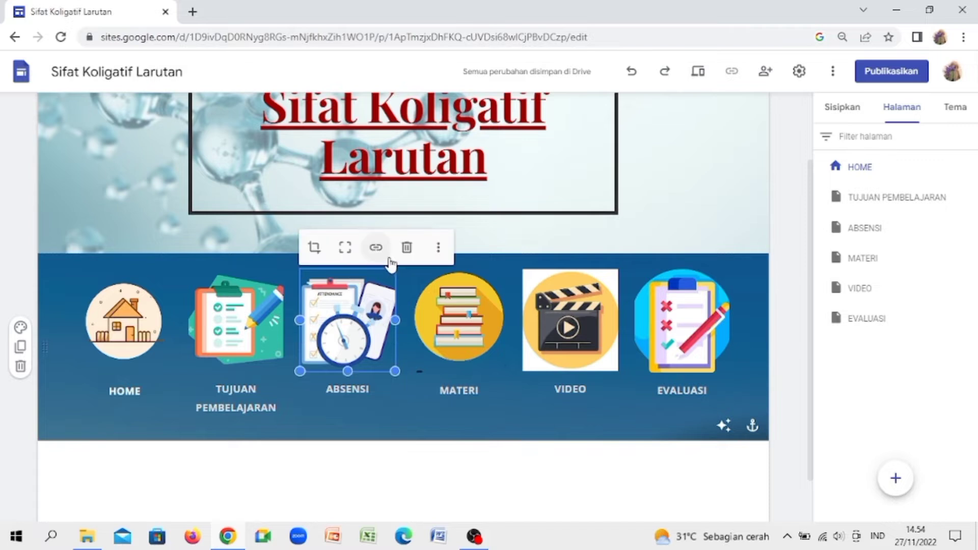
{"action": "left_click", "coordinate": [386, 255]}
{"action": "left_click", "coordinate": [384, 326]}
{"action": "left_click", "coordinate": [525, 250]}
- Link the MATERI icon in the menu row to the MATERI page of this site
{"action": "left_click", "coordinate": [461, 314]}
{"action": "left_click", "coordinate": [487, 251]}
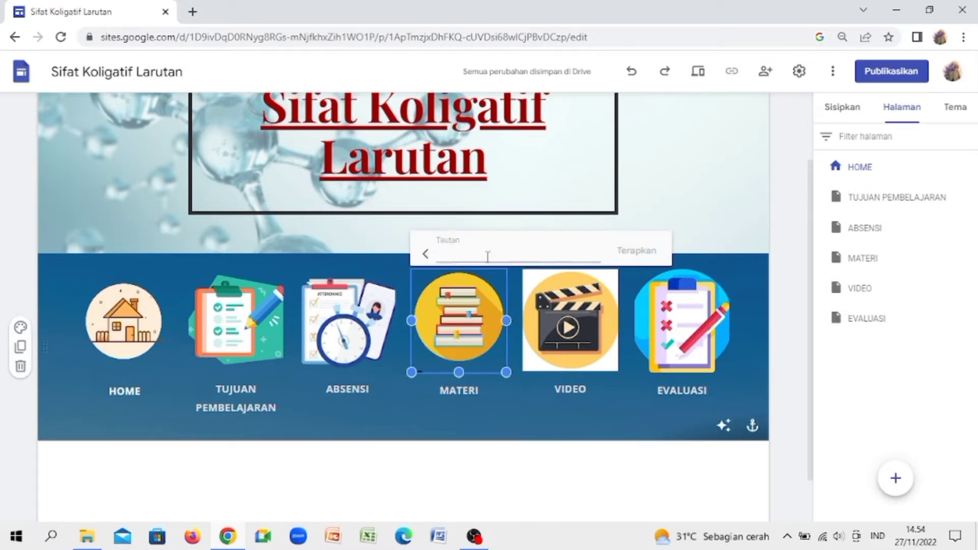
{"action": "left_click", "coordinate": [488, 257]}
{"action": "left_click", "coordinate": [482, 360]}
{"action": "left_click", "coordinate": [637, 251]}
- Link the VIDEO icon in the menu row to the VIDEO page of this site
{"action": "left_click", "coordinate": [571, 321]}
{"action": "left_click", "coordinate": [600, 252]}
{"action": "left_click", "coordinate": [603, 253]}
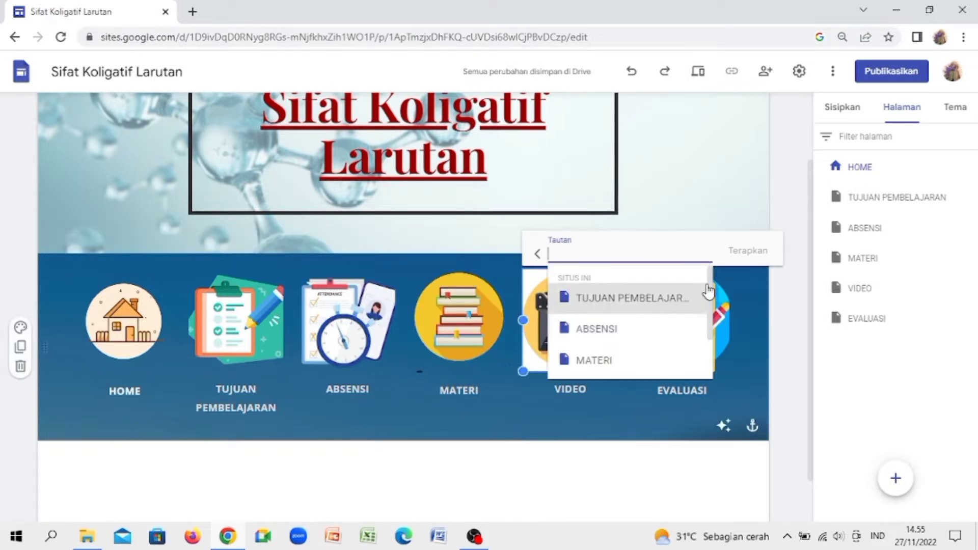
{"action": "scroll", "coordinate": [708, 291], "scroll_direction": "down", "scroll_amount": 2}
{"action": "left_click", "coordinate": [649, 331]}
{"action": "left_click", "coordinate": [749, 250]}
- Link the EVALUASI icon in the menu row to the EVALUASI page of this site
{"action": "left_click", "coordinate": [683, 326]}
{"action": "left_click", "coordinate": [714, 247]}
{"action": "type", "text": "EV"}
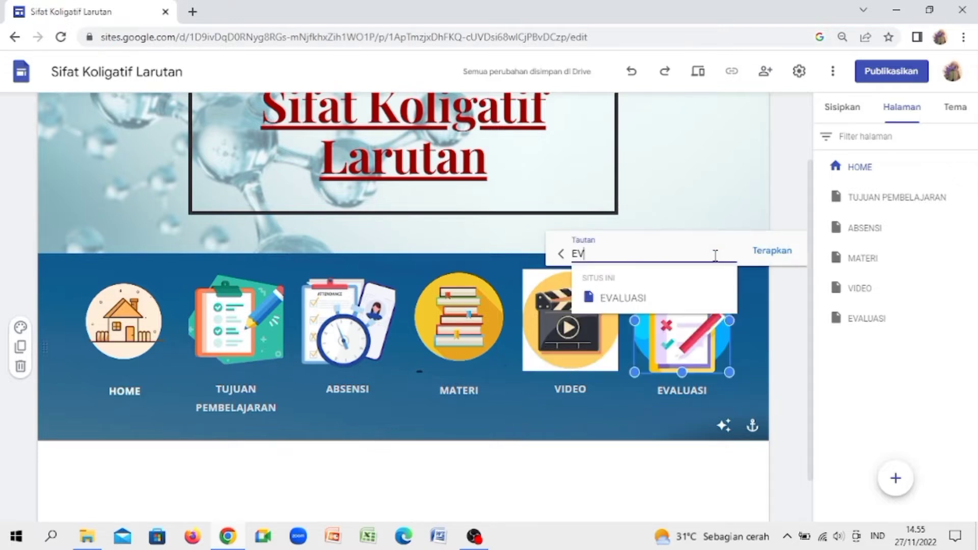
{"action": "left_click", "coordinate": [623, 298]}
{"action": "left_click", "coordinate": [772, 250]}
- Upload the ANIMASI LARUTAN image into the empty header area before the title and enlarge it to about the title box's height
{"action": "scroll", "coordinate": [5, 163], "scroll_direction": "up", "scroll_amount": 2}
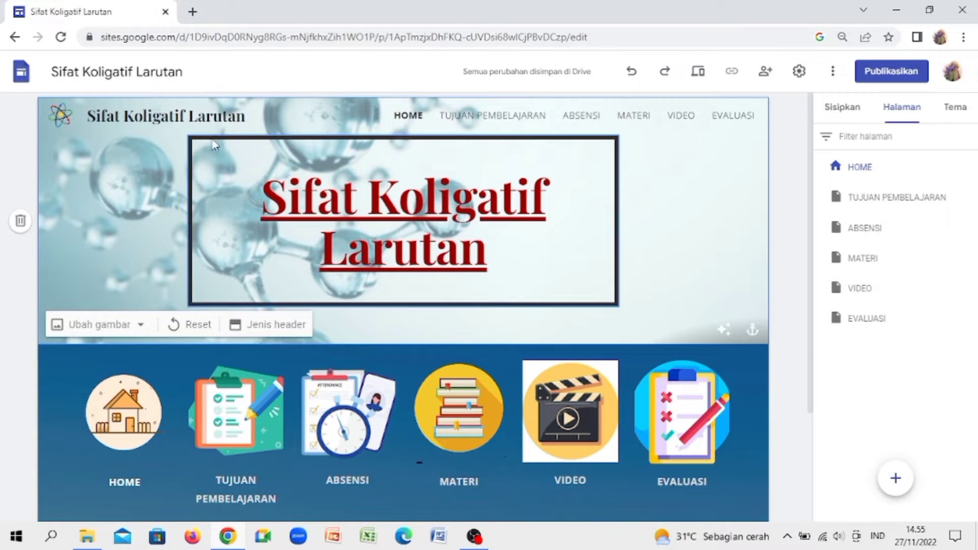
{"action": "double_click", "coordinate": [128, 216]}
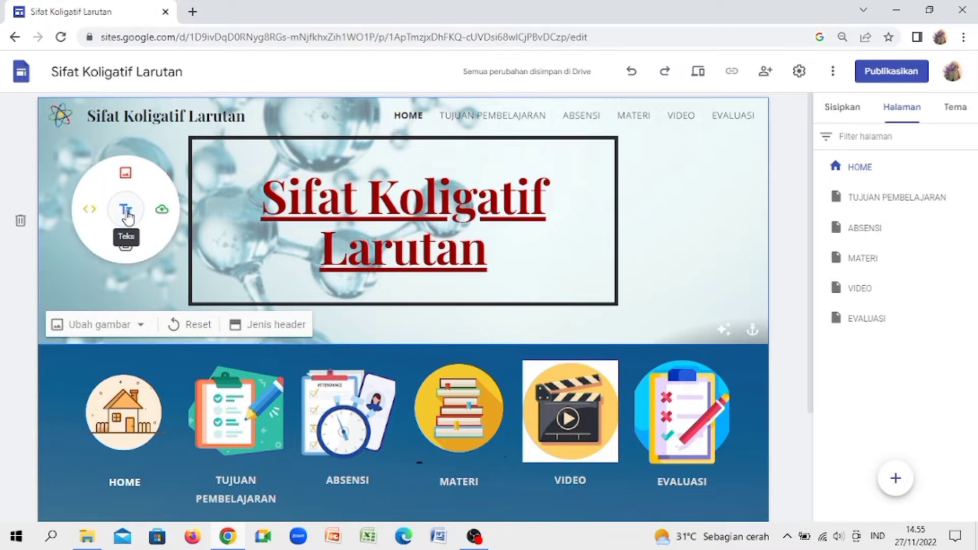
{"action": "left_click", "coordinate": [162, 213]}
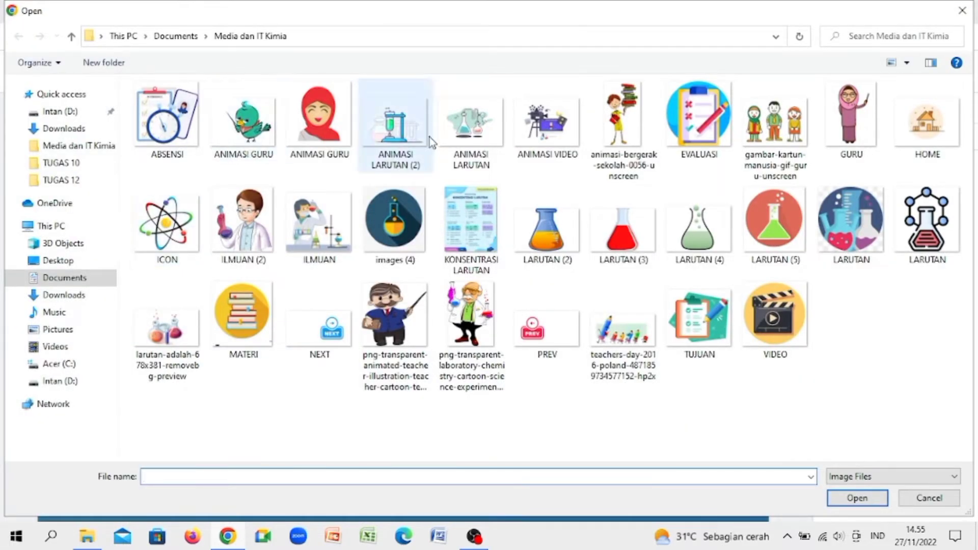
{"action": "left_click", "coordinate": [489, 151]}
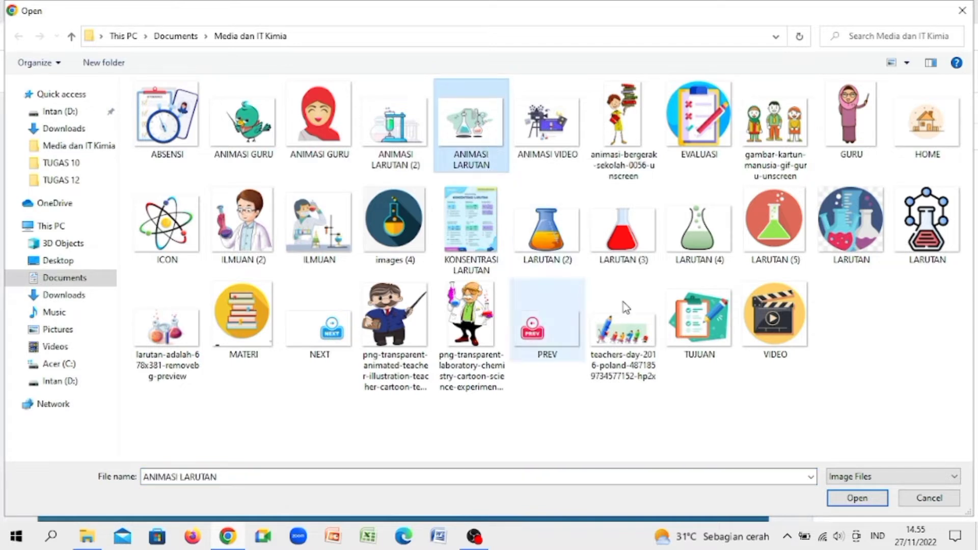
{"action": "left_click", "coordinate": [865, 503]}
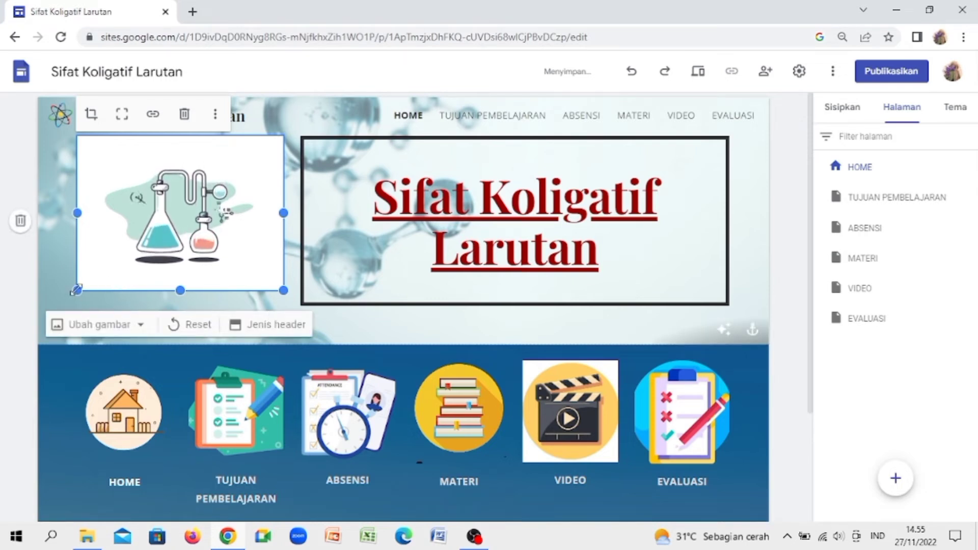
{"action": "left_click_drag", "start_coordinate": [77, 290], "coordinate": [70, 312]}
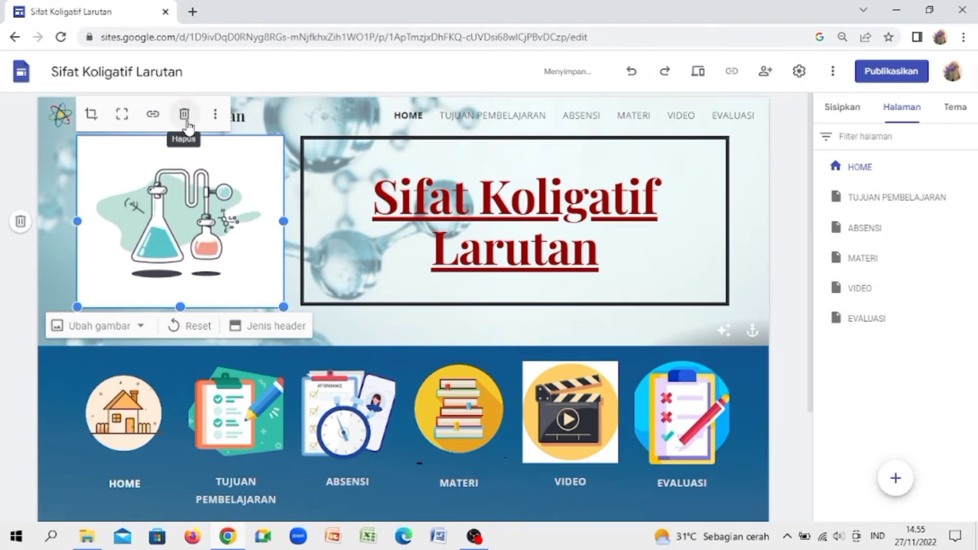
- Replace the header's flask image with the uploaded ILMUAN picture of a scientist at a lab bench
{"action": "left_click", "coordinate": [215, 113]}
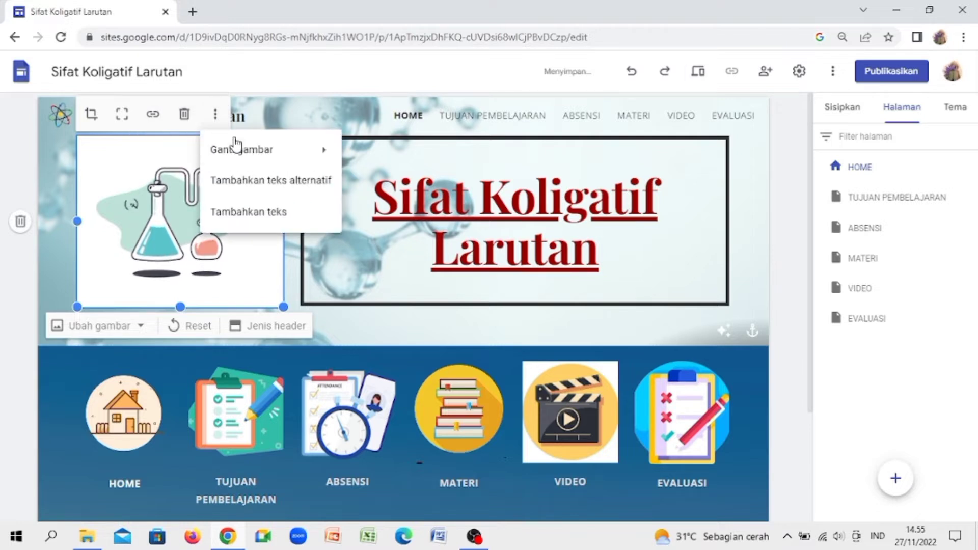
{"action": "mouse_move", "coordinate": [235, 148]}
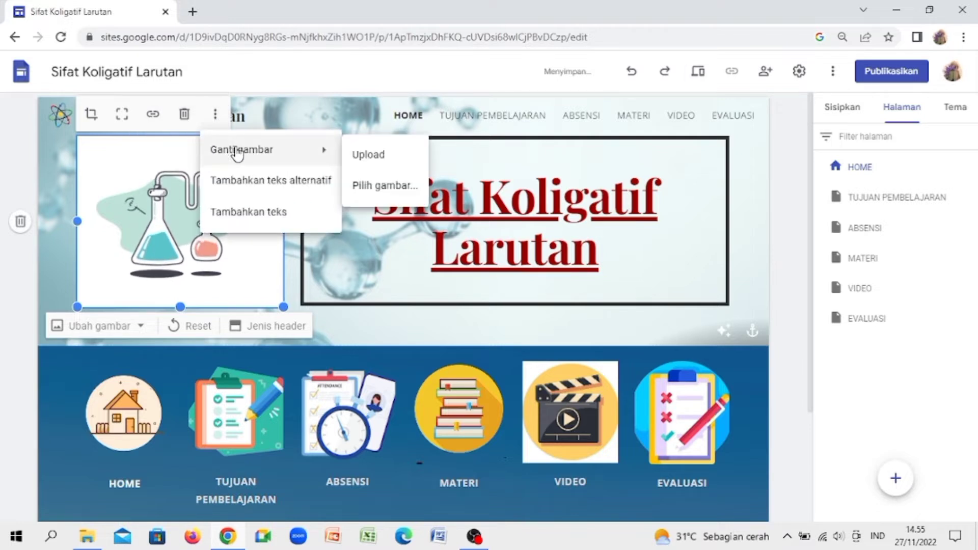
{"action": "left_click", "coordinate": [364, 162]}
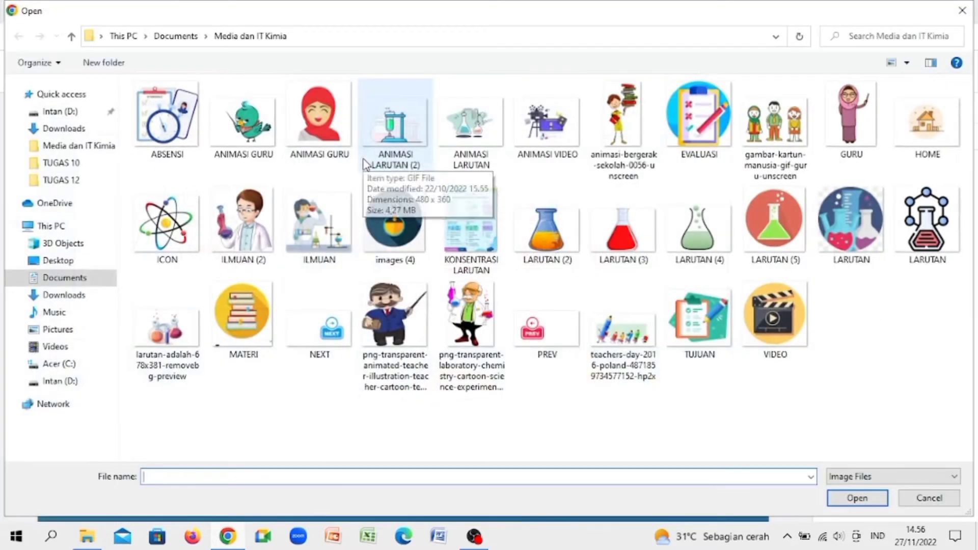
{"action": "left_click", "coordinate": [266, 137]}
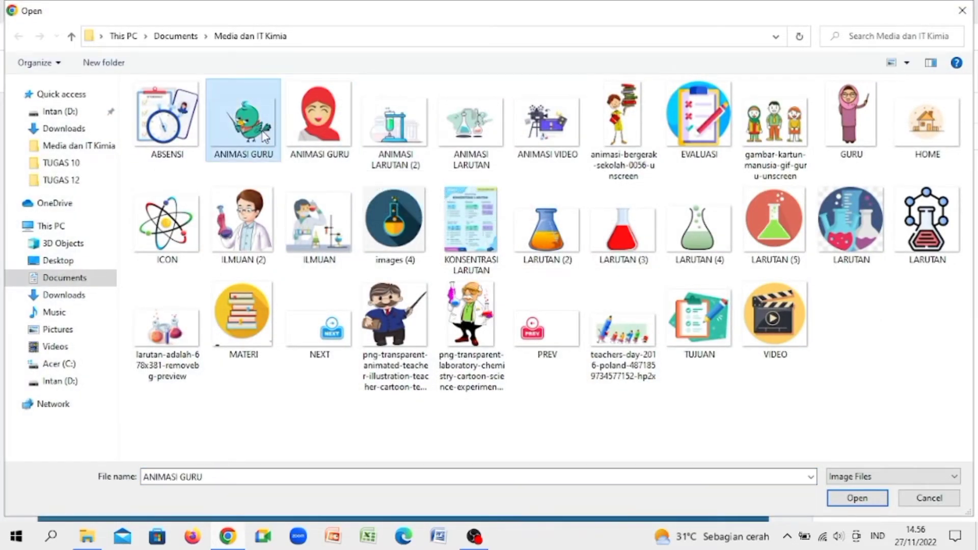
{"action": "left_click", "coordinate": [315, 239]}
{"action": "left_click", "coordinate": [857, 498]}
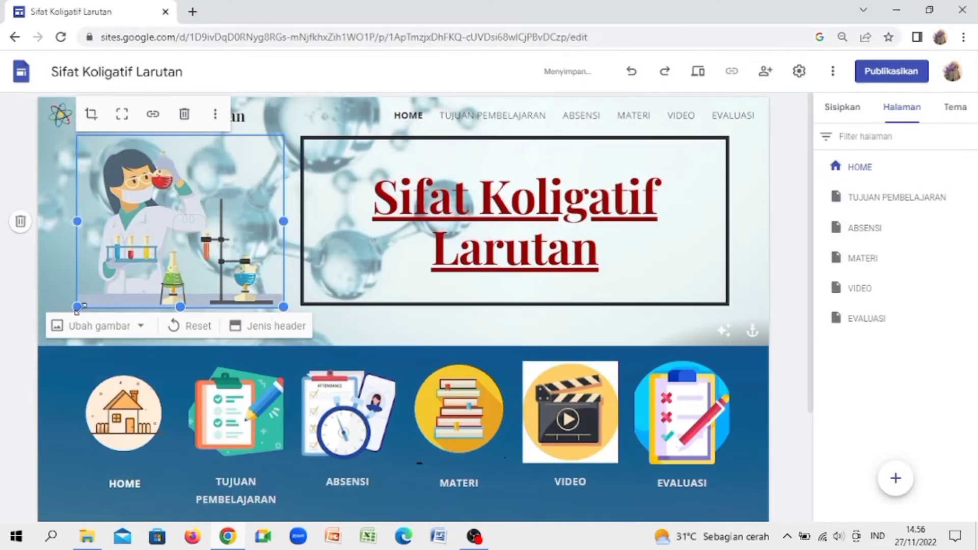
{"action": "left_click", "coordinate": [797, 311]}
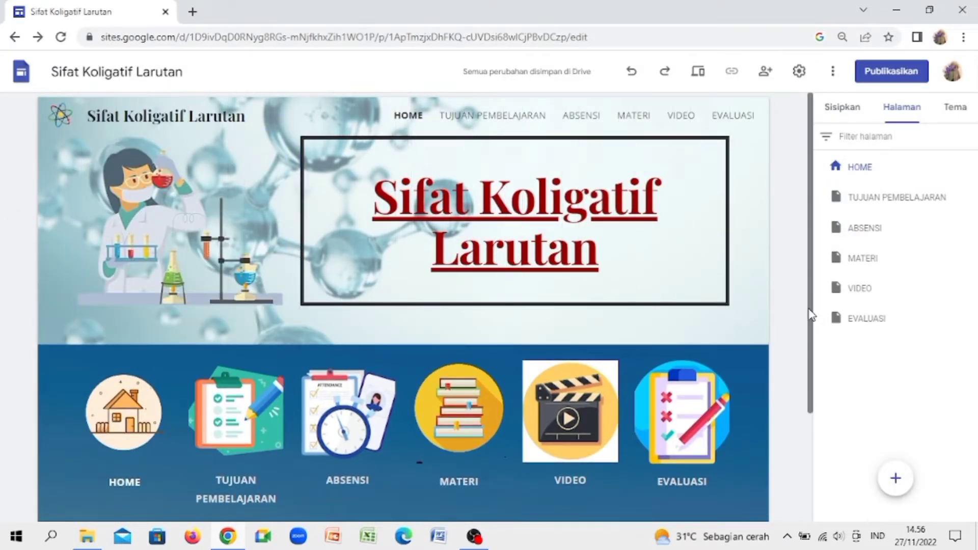
{"action": "left_click_drag", "start_coordinate": [811, 314], "coordinate": [811, 474]}
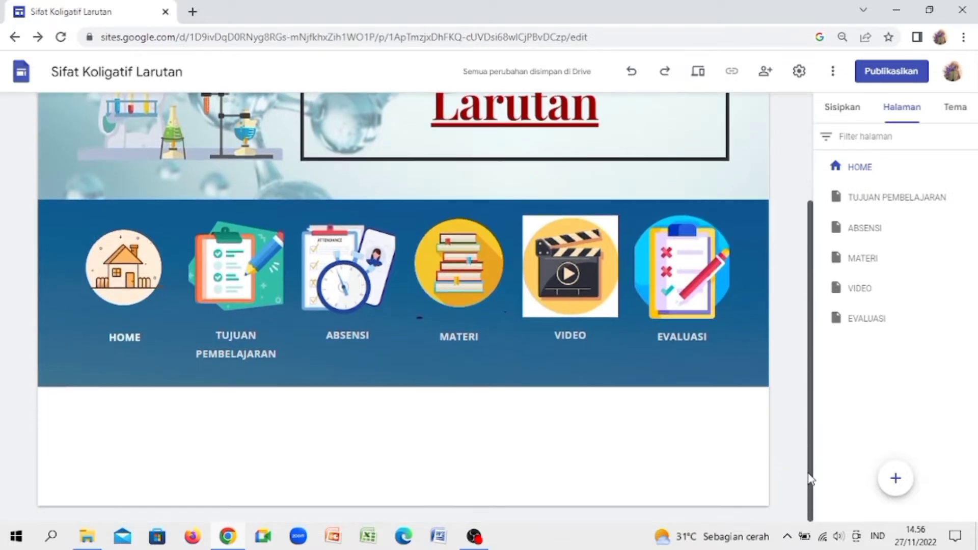
{"action": "double_click", "coordinate": [252, 464]}
{"action": "left_click", "coordinate": [250, 456]}
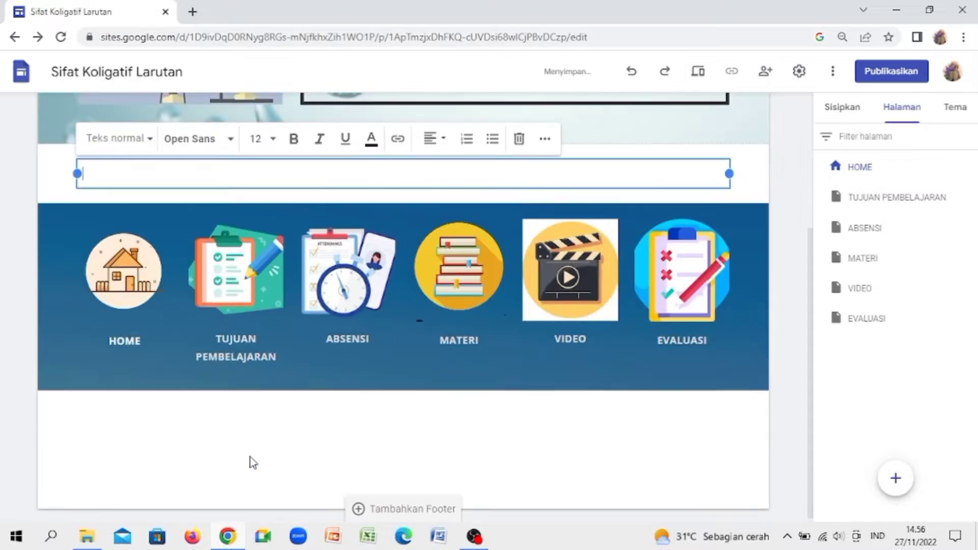
{"action": "key", "text": "BackSpace"}
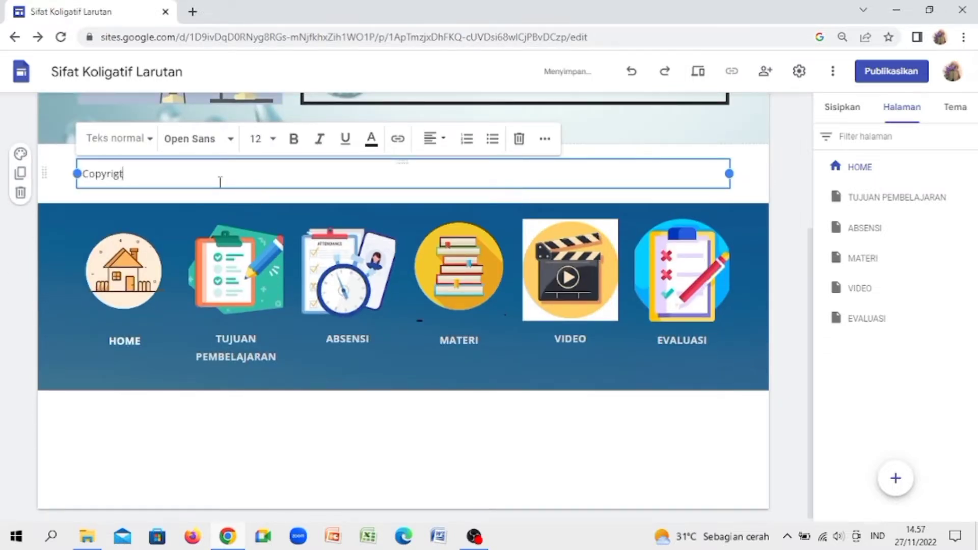
{"action": "type", "text": "Copyrigth @2022"}
{"action": "key", "text": "Return"}
{"action": "type", "text": "kel"}
{"action": "key", "text": "BackSpace"}
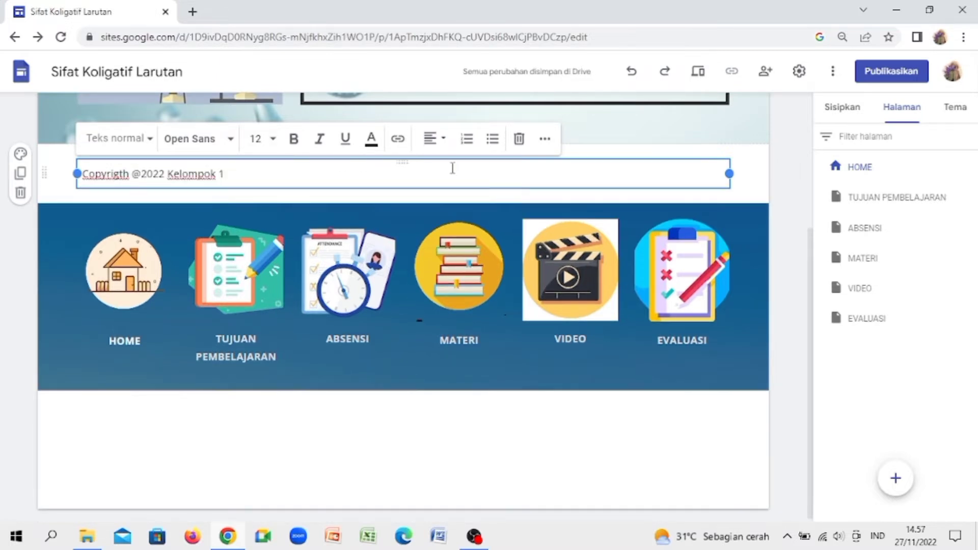
- Centre the whole copyright line and make it italic
{"action": "left_click", "coordinate": [283, 201]}
{"action": "left_click", "coordinate": [239, 168]}
{"action": "key", "text": "ctrl+a"}
{"action": "left_click", "coordinate": [429, 139]}
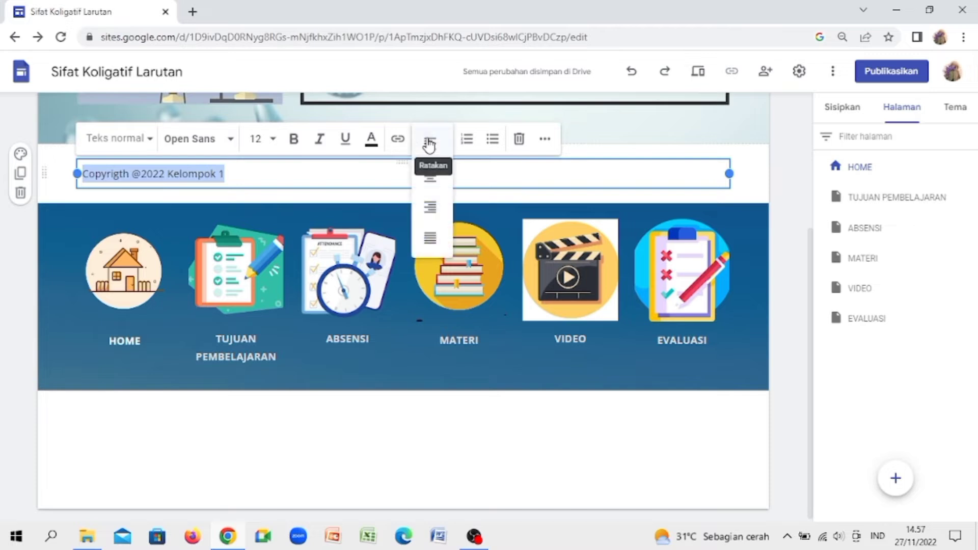
{"action": "left_click", "coordinate": [431, 175]}
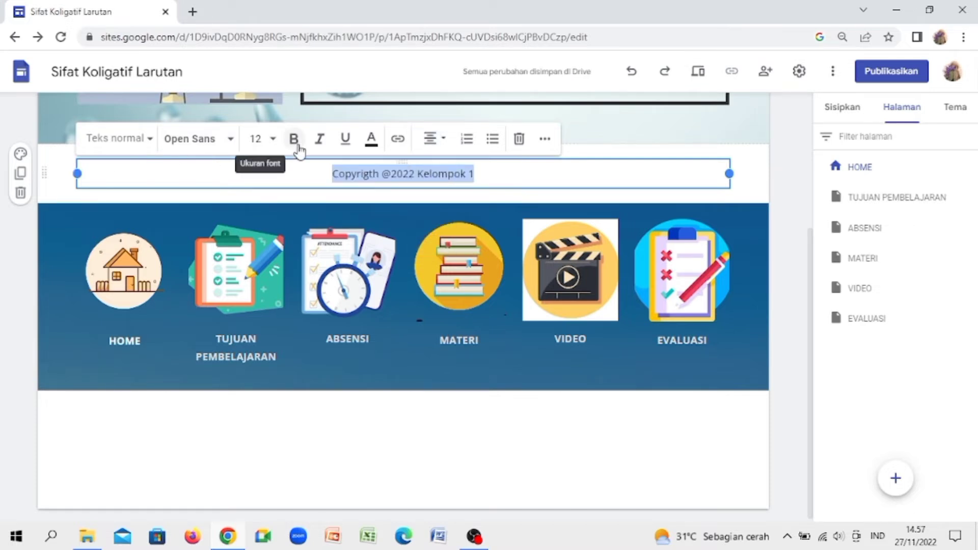
{"action": "left_click", "coordinate": [321, 147]}
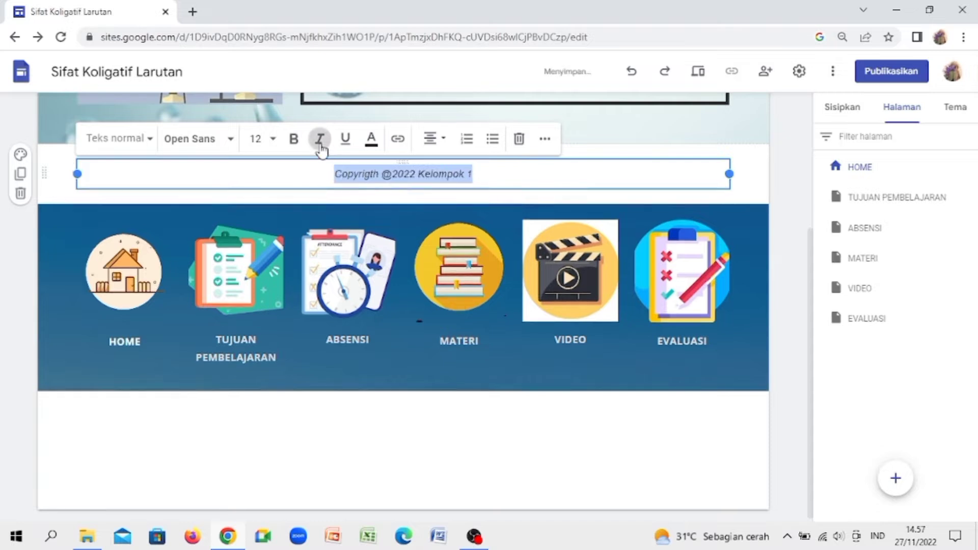
- Make the copyright line dark red and bold, and move its section below the menu icons section
{"action": "left_click", "coordinate": [371, 139]}
{"action": "left_click", "coordinate": [349, 189]}
{"action": "left_click", "coordinate": [291, 148]}
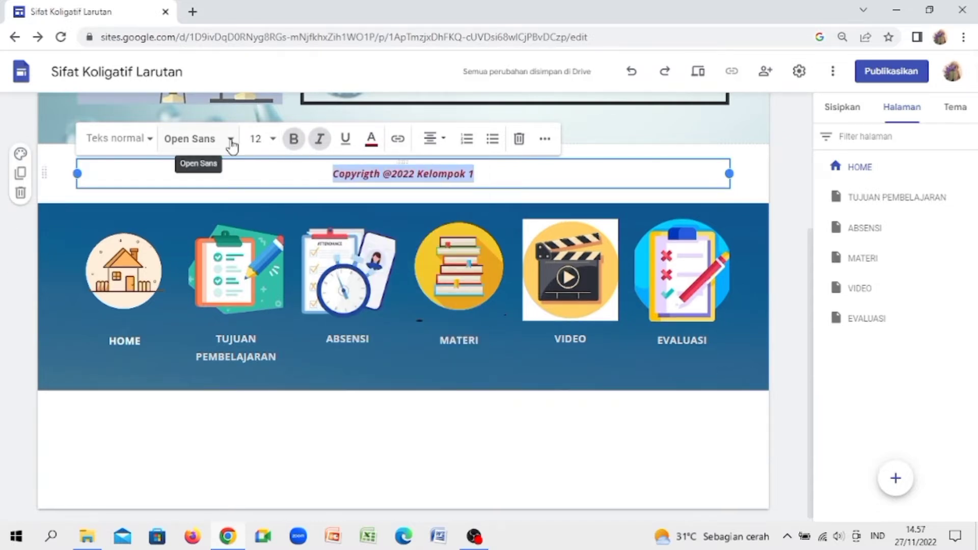
{"action": "left_click_drag", "start_coordinate": [59, 196], "coordinate": [47, 432]}
{"action": "mouse_move", "coordinate": [153, 362]}
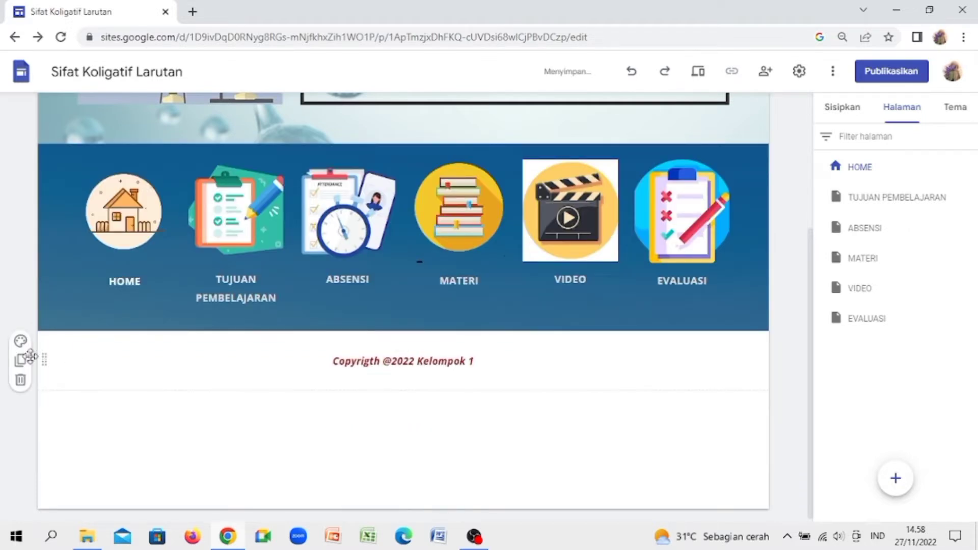
- Apply the Gaya 3 style to the copyright section and colour the whole copyright line white
{"action": "left_click", "coordinate": [21, 341]}
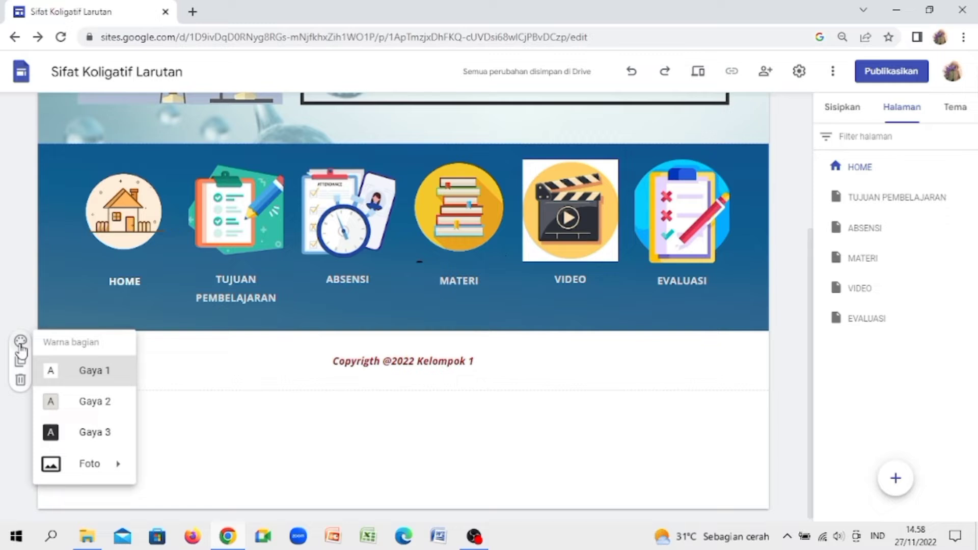
{"action": "left_click", "coordinate": [90, 434]}
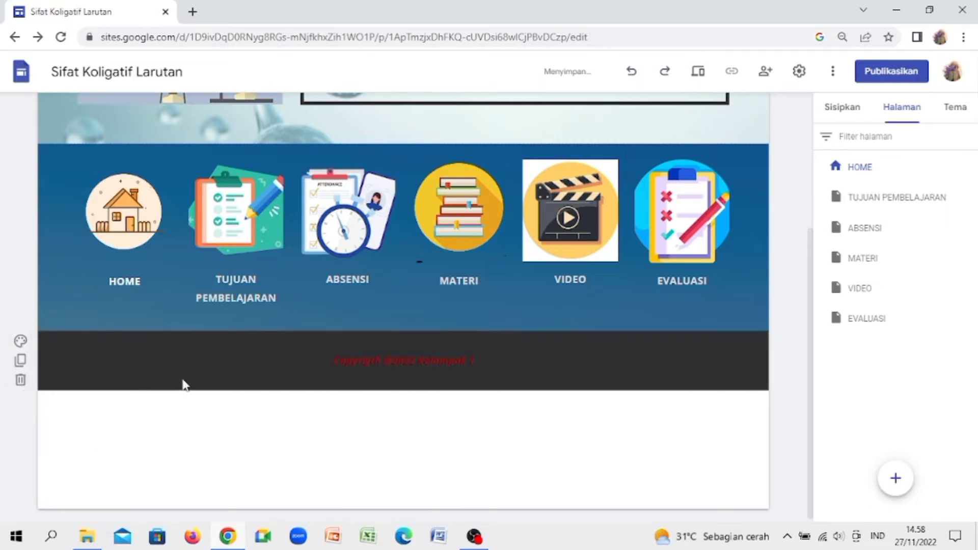
{"action": "left_click", "coordinate": [350, 363]}
{"action": "triple_click", "coordinate": [350, 363]}
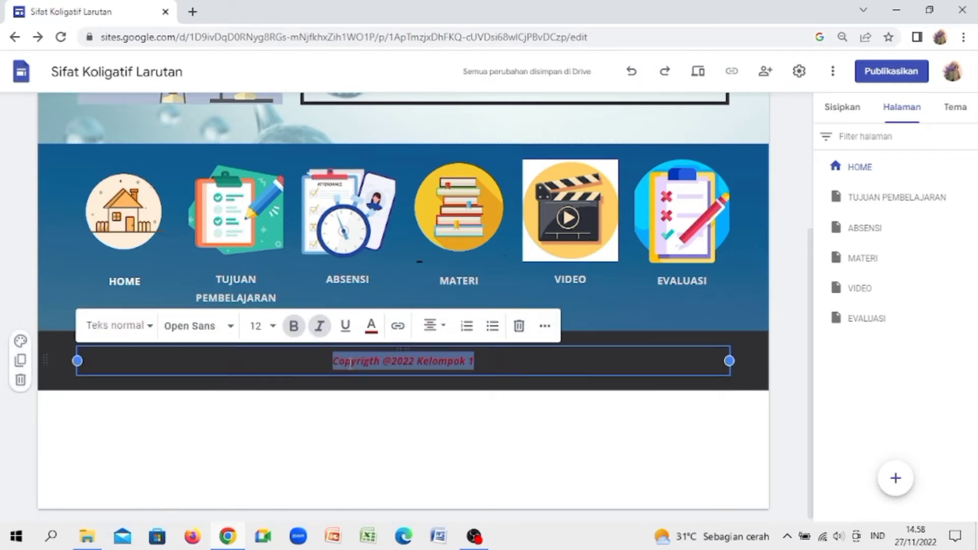
{"action": "left_click", "coordinate": [374, 330]}
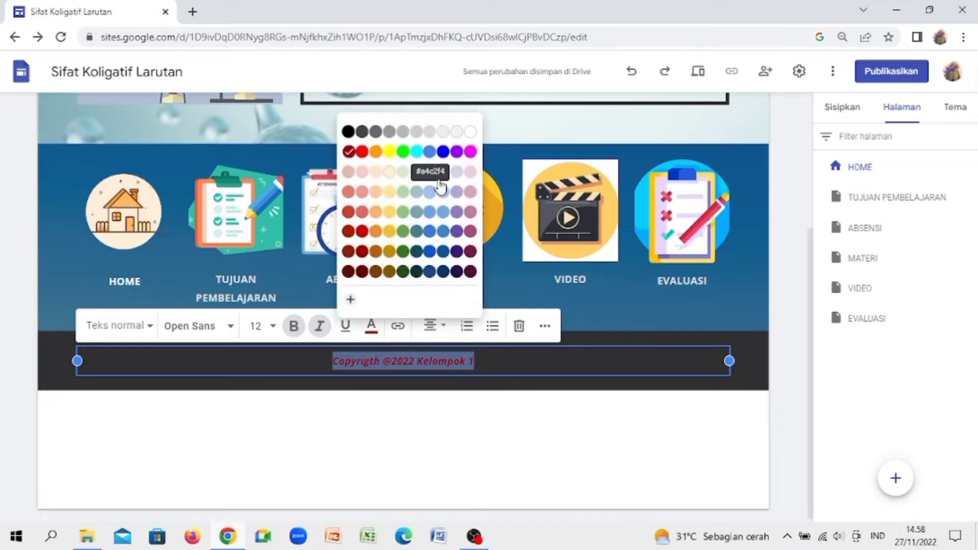
{"action": "left_click", "coordinate": [470, 134]}
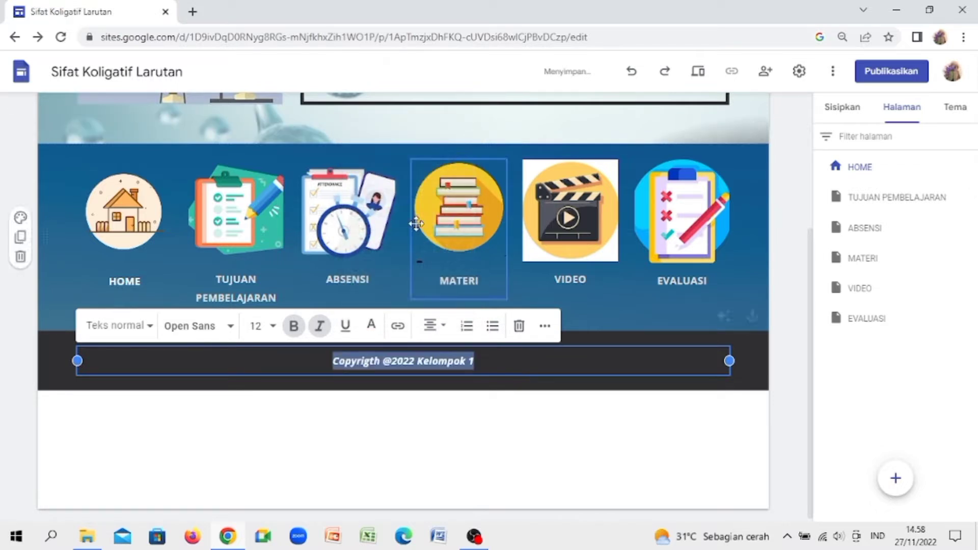
{"action": "left_click", "coordinate": [341, 423]}
{"action": "mouse_move", "coordinate": [223, 387]}
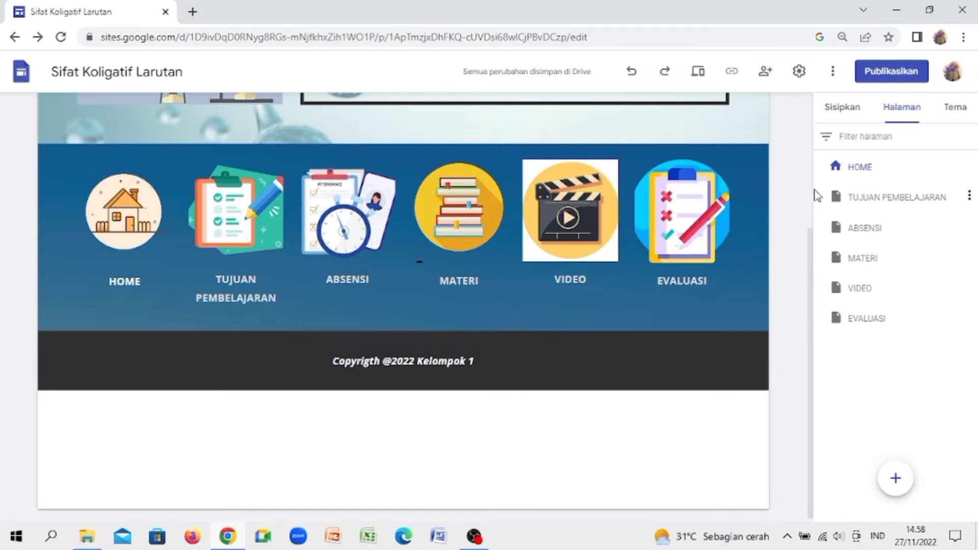
- Go to the TUJUAN PEMBELAJARAN page and upload the green bird ANIMASI GURU image into its header beside the title
{"action": "scroll", "coordinate": [813, 197], "scroll_direction": "up", "scroll_amount": 4}
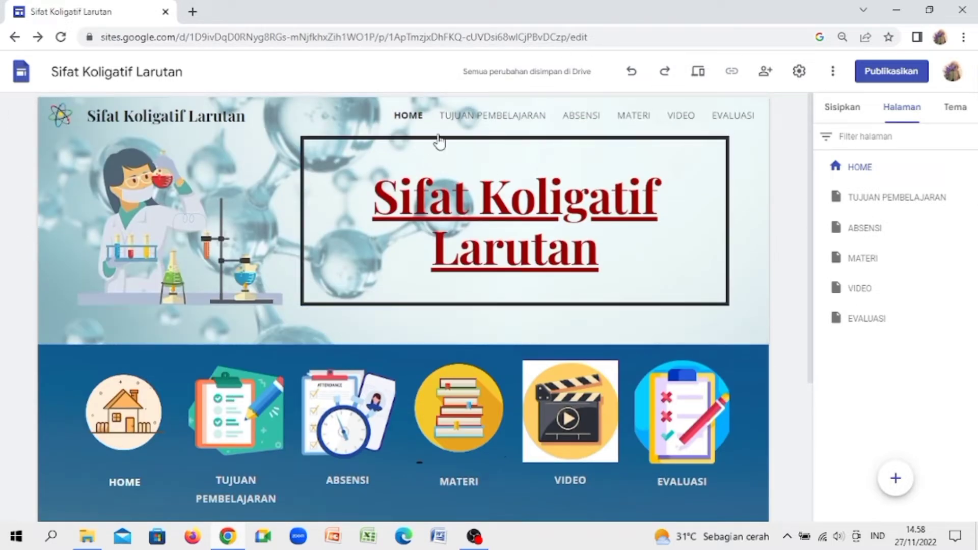
{"action": "left_click", "coordinate": [891, 201]}
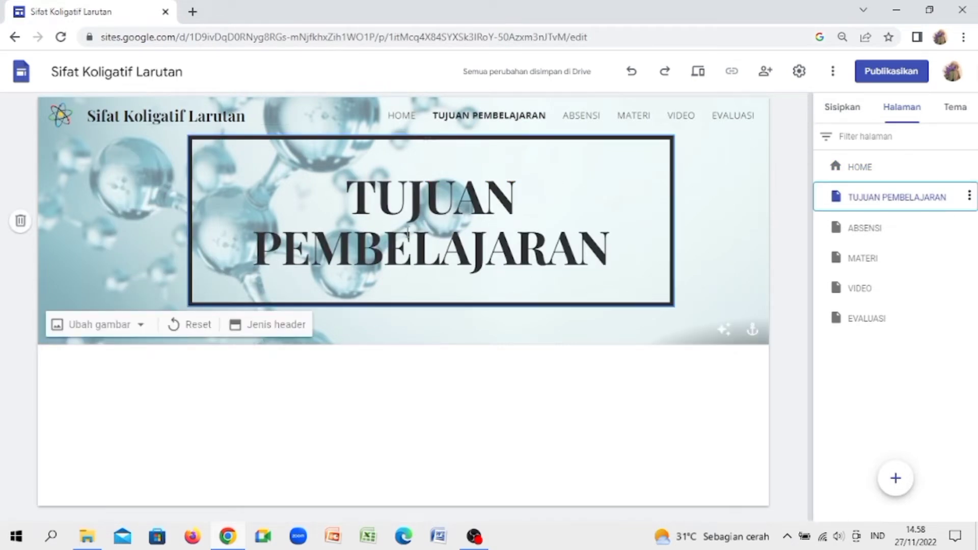
{"action": "left_click", "coordinate": [138, 220]}
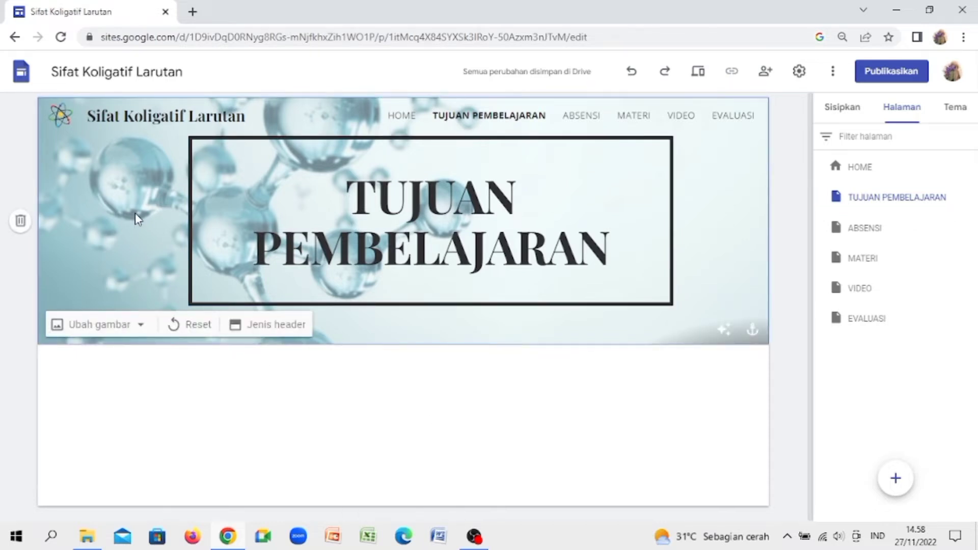
{"action": "double_click", "coordinate": [136, 219]}
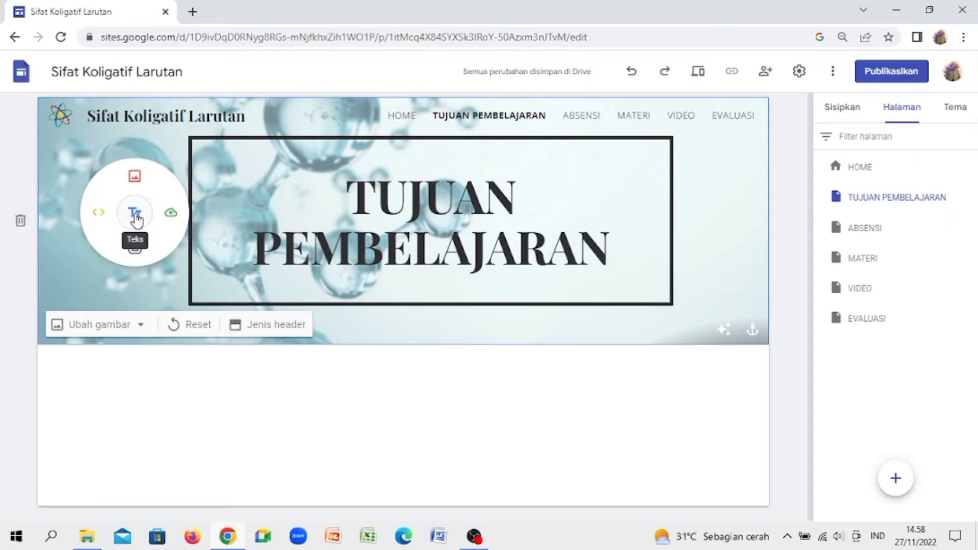
{"action": "left_click", "coordinate": [171, 213]}
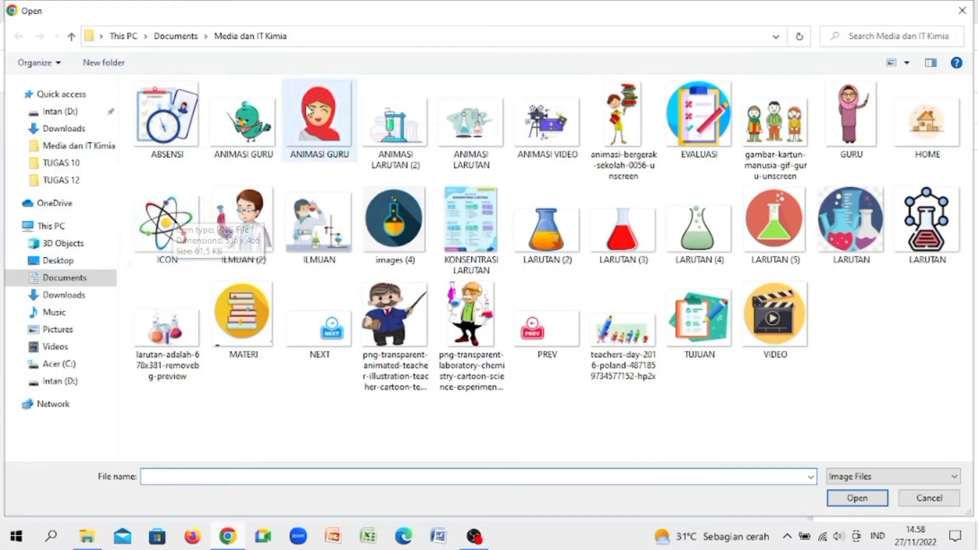
{"action": "left_click", "coordinate": [261, 125]}
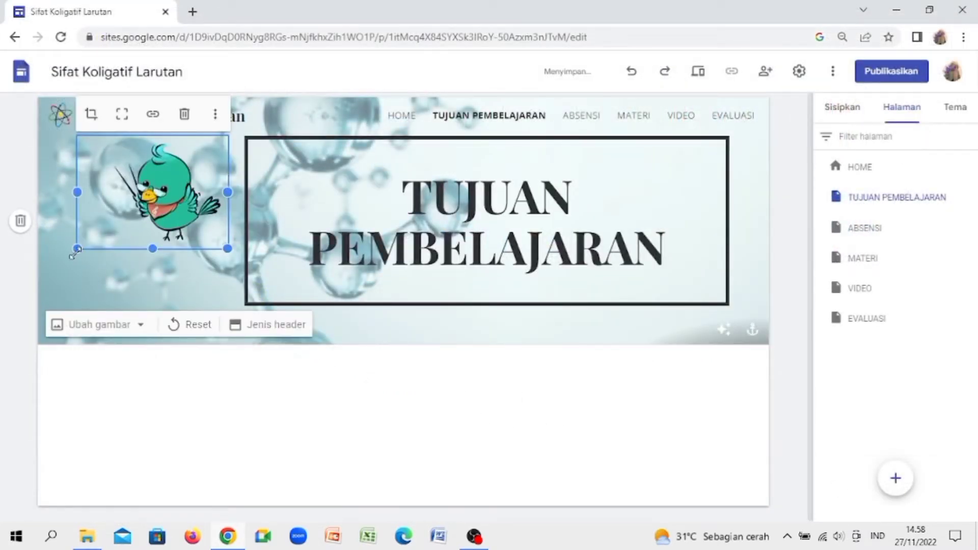
- Enlarge the bird image, move it to the other side of the title, and widen the title box until PEMBELAJARAN fits on one line
{"action": "left_click_drag", "start_coordinate": [72, 251], "coordinate": [77, 307]}
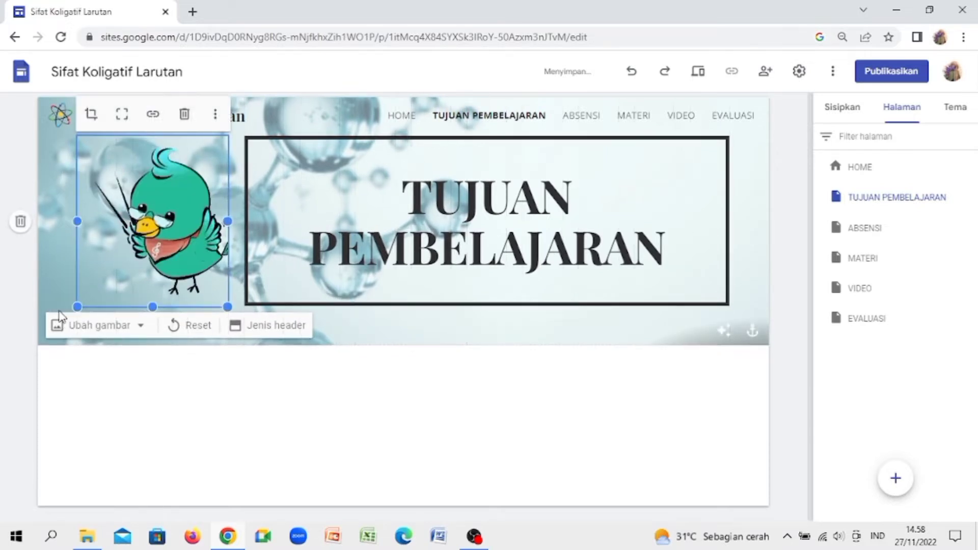
{"action": "left_click_drag", "start_coordinate": [229, 223], "coordinate": [286, 230]}
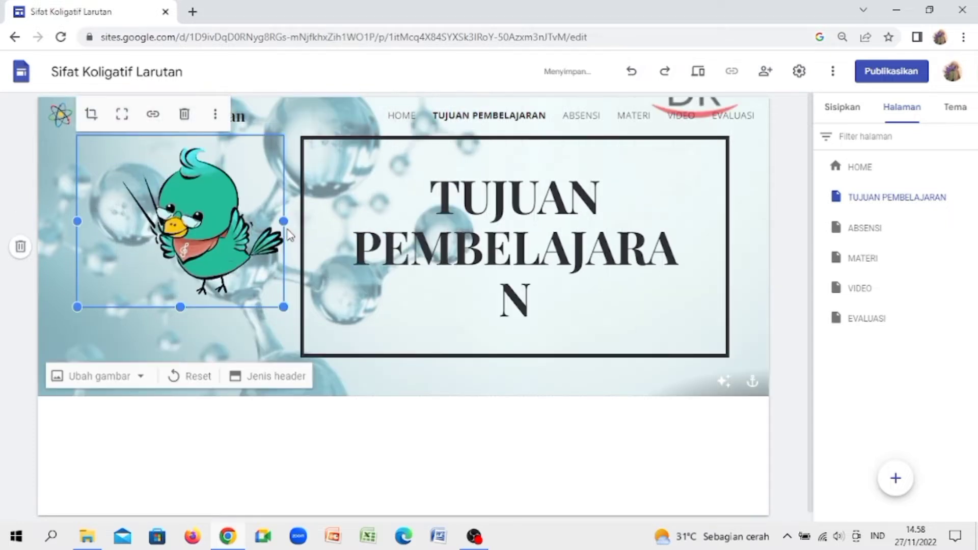
{"action": "left_click_drag", "start_coordinate": [256, 201], "coordinate": [632, 254]}
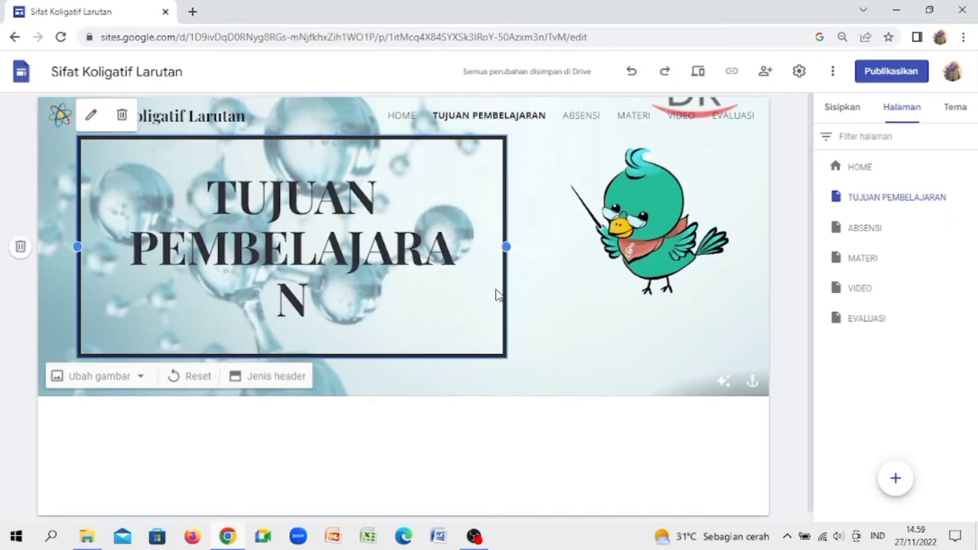
{"action": "left_click_drag", "start_coordinate": [522, 308], "coordinate": [579, 284]}
{"action": "left_click_drag", "start_coordinate": [507, 247], "coordinate": [563, 224]}
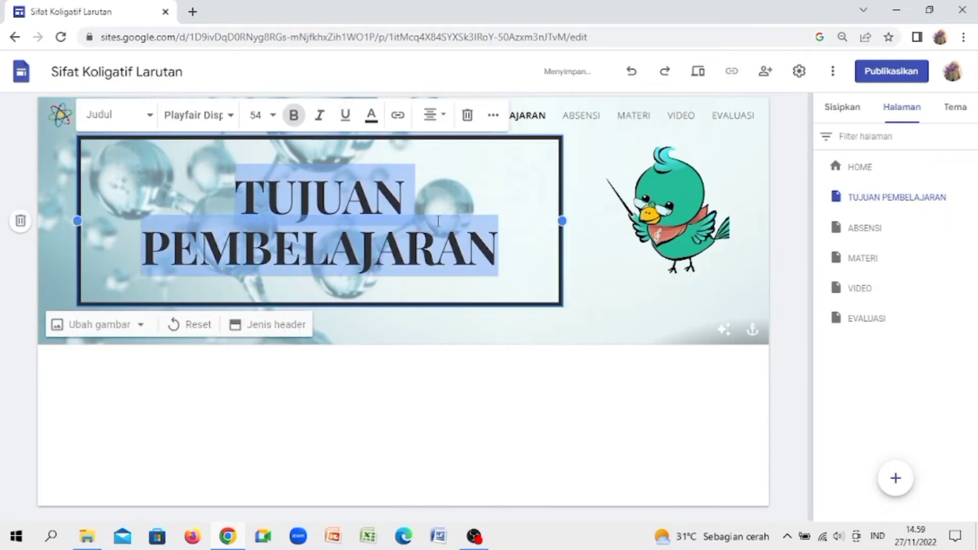
- Colour the TUJUAN PEMBELAJARAN header title dark red and underline it
{"action": "left_click", "coordinate": [372, 115]}
{"action": "left_click", "coordinate": [364, 260]}
{"action": "left_click", "coordinate": [345, 117]}
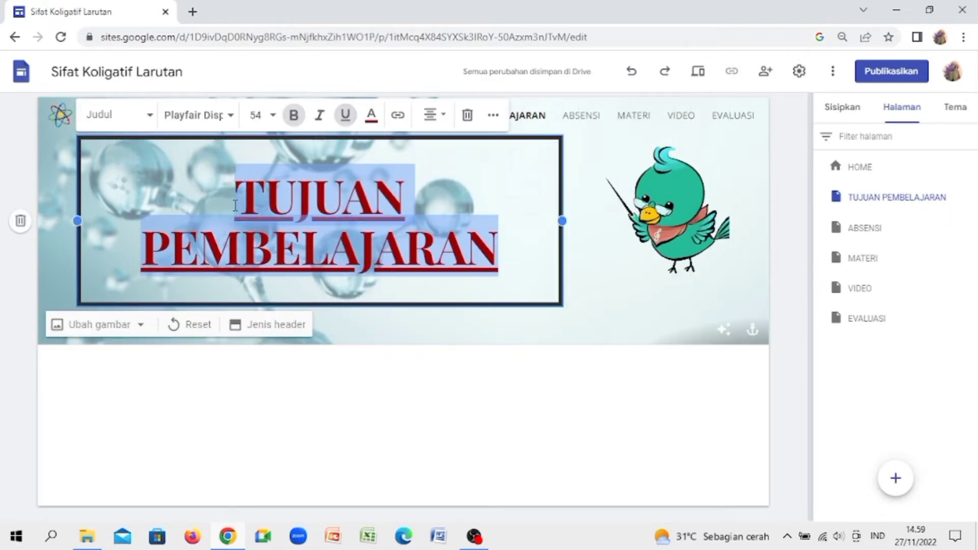
{"action": "left_click", "coordinate": [248, 421]}
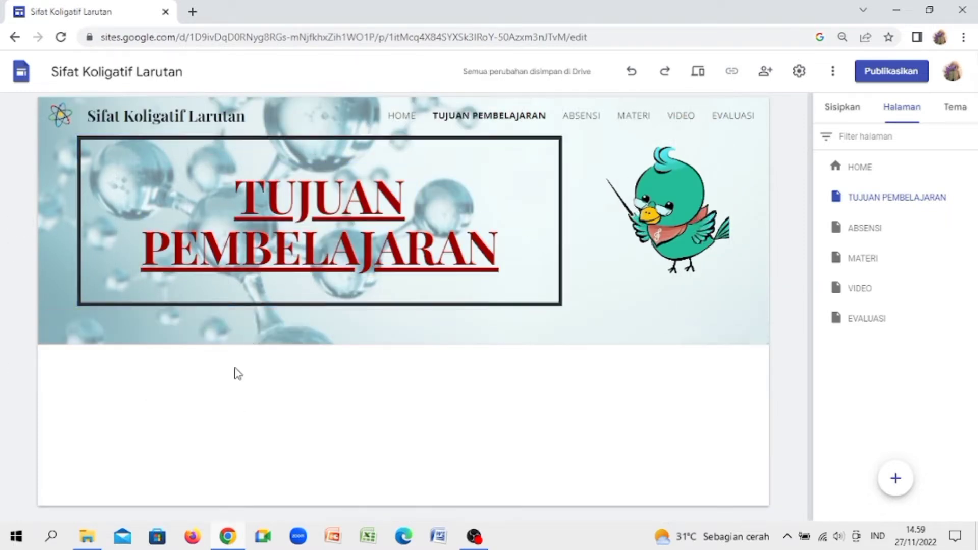
- Link the whole TUJUAN PEMBELAJARAN header title to the site's HOME page
{"action": "left_click", "coordinate": [301, 248]}
{"action": "triple_click", "coordinate": [306, 245]}
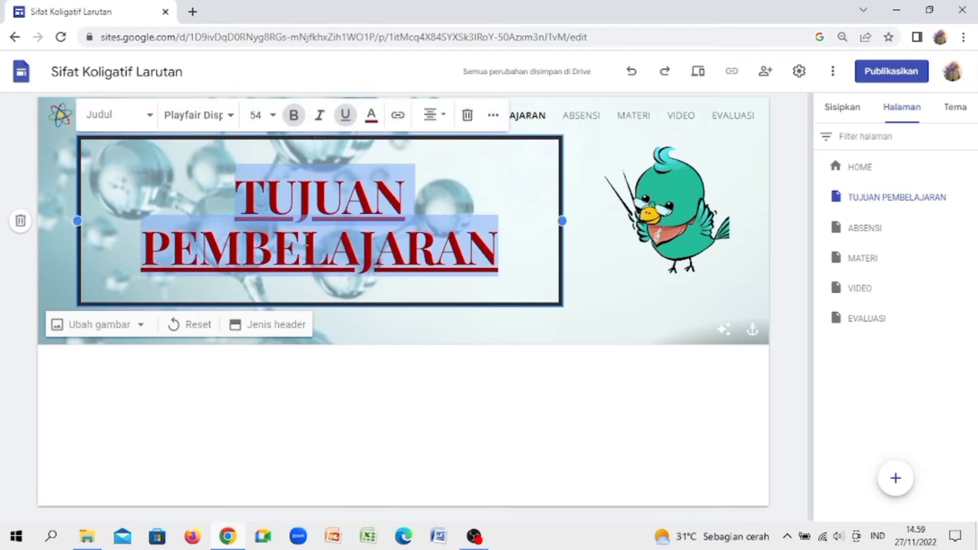
{"action": "left_click", "coordinate": [397, 119]}
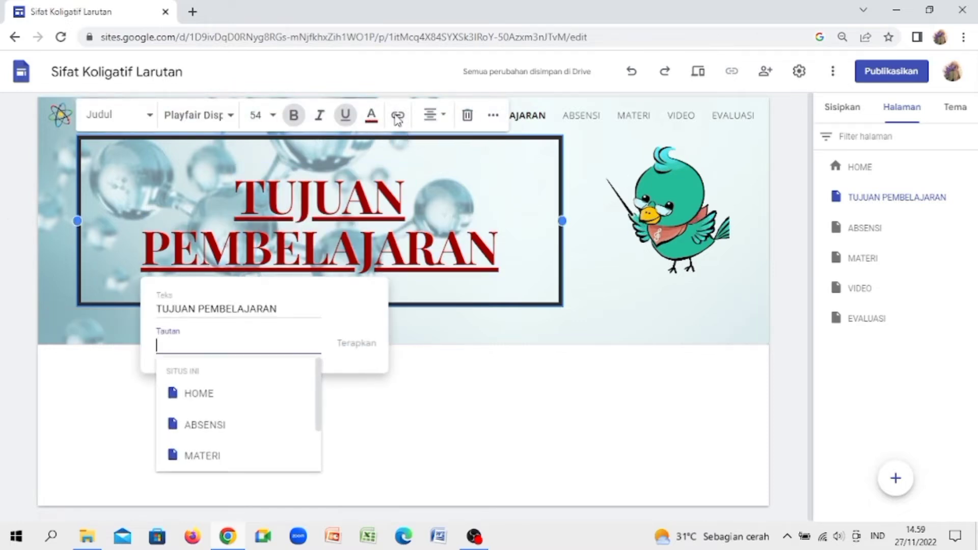
{"action": "left_click", "coordinate": [197, 397]}
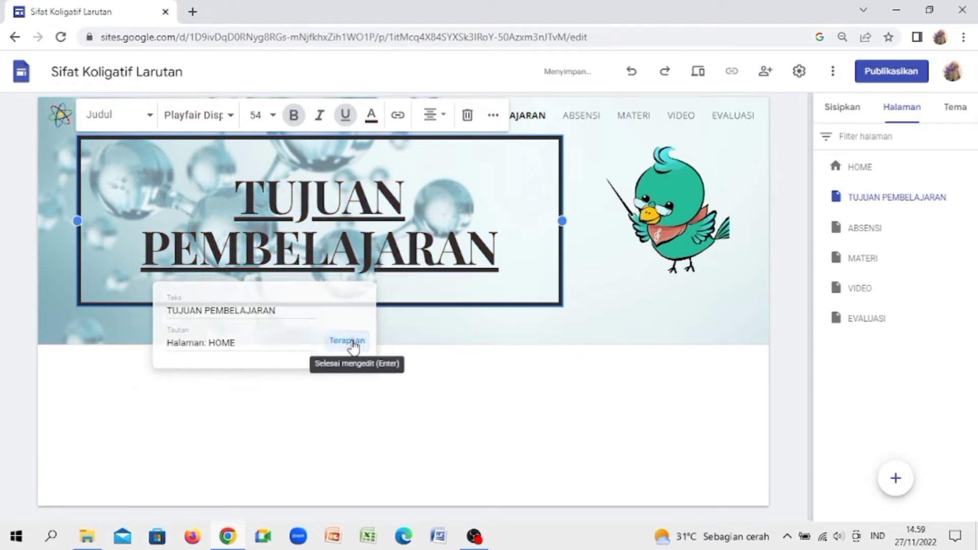
{"action": "left_click", "coordinate": [354, 346]}
{"action": "left_click", "coordinate": [308, 405]}
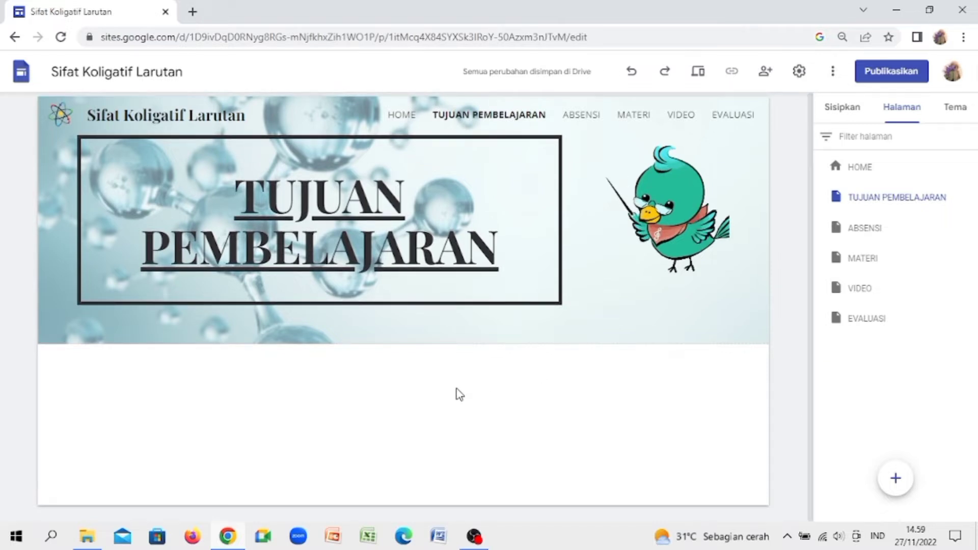
- Add a centred text box below the header reading "Tujuan Pembelajaran Tentang Sifat Koligatif Larutan"
{"action": "double_click", "coordinate": [390, 401]}
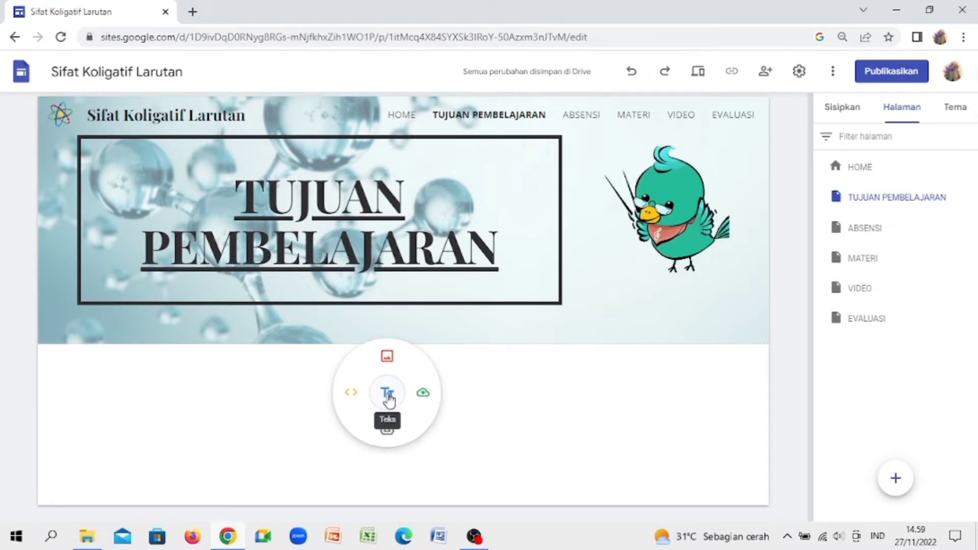
{"action": "left_click", "coordinate": [390, 400]}
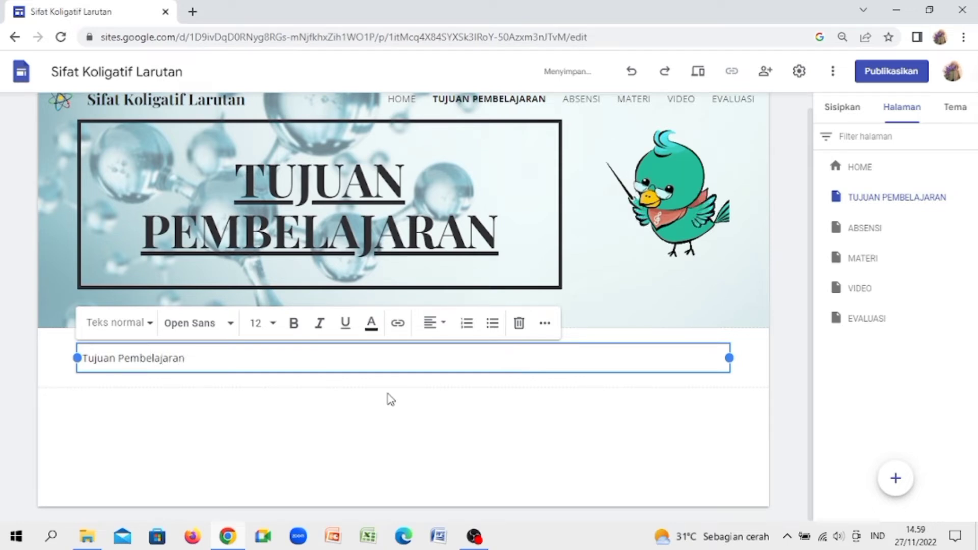
{"action": "type", "text": "Tentang Sifat k"}
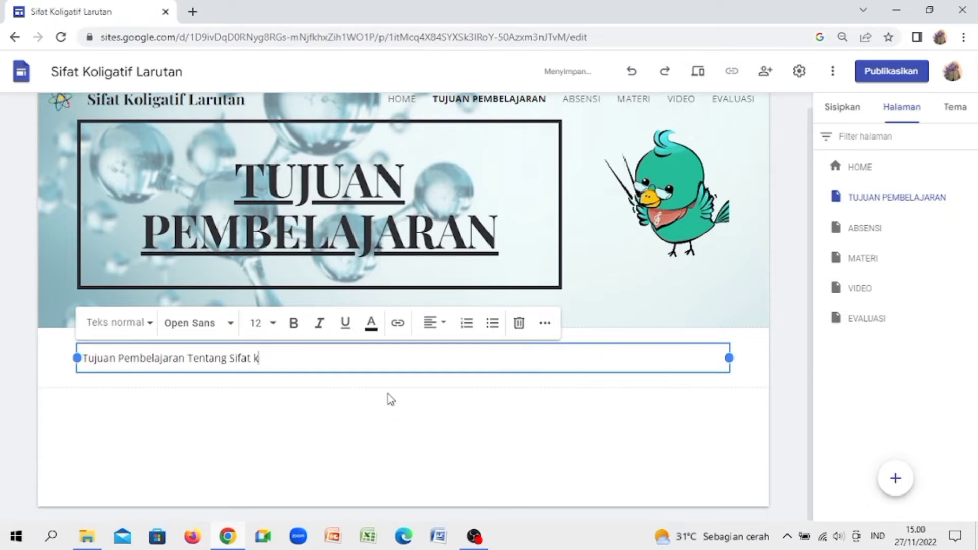
{"action": "type", "text": "rutan"}
{"action": "left_click", "coordinate": [430, 323]}
{"action": "left_click", "coordinate": [431, 374]}
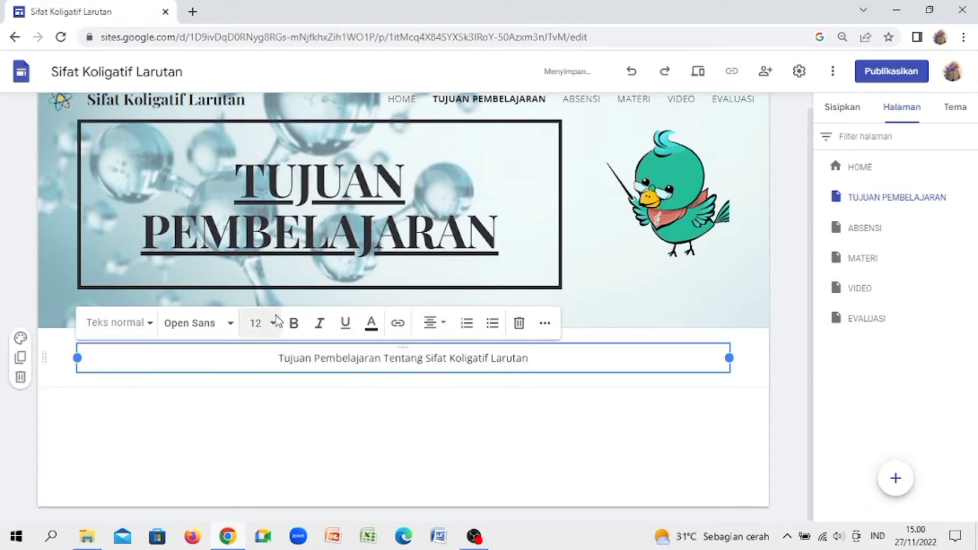
- Format the new heading as bold, underlined, size 24 text and give its section the Gaya 2 style
{"action": "key", "text": "ctrl+a"}
{"action": "key", "text": "ctrl+b"}
{"action": "left_click", "coordinate": [274, 325]}
{"action": "left_click", "coordinate": [255, 299]}
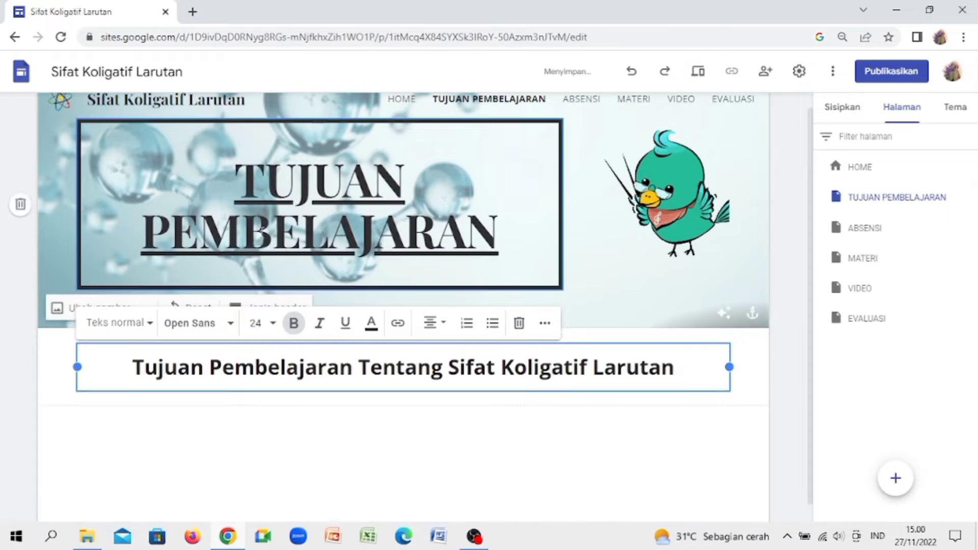
{"action": "left_click", "coordinate": [345, 323]}
{"action": "left_click", "coordinate": [21, 347]}
{"action": "left_click", "coordinate": [61, 411]}
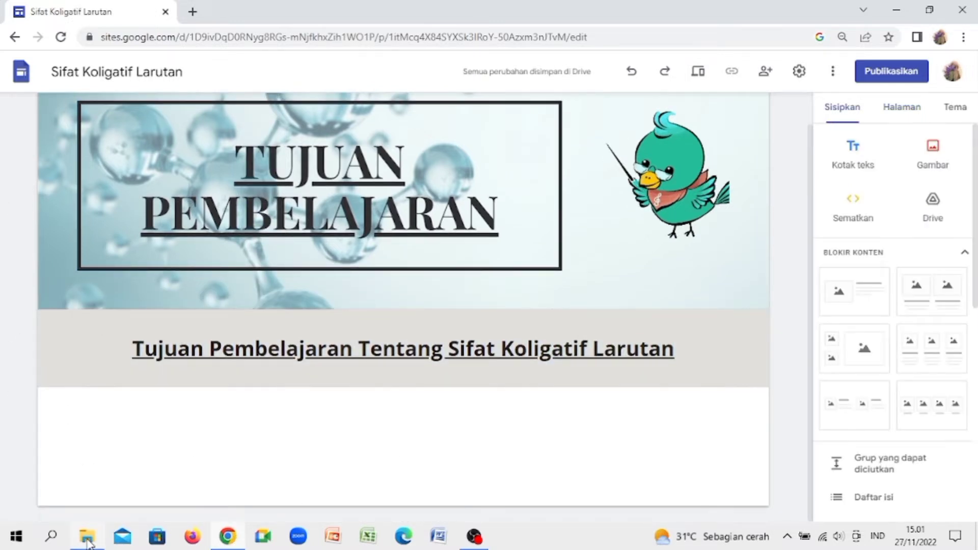
- Open the TUJUAN PEMBELAJARAN Word document from the Media dan IT Kimia folder and copy its entire text
{"action": "left_click", "coordinate": [88, 541]}
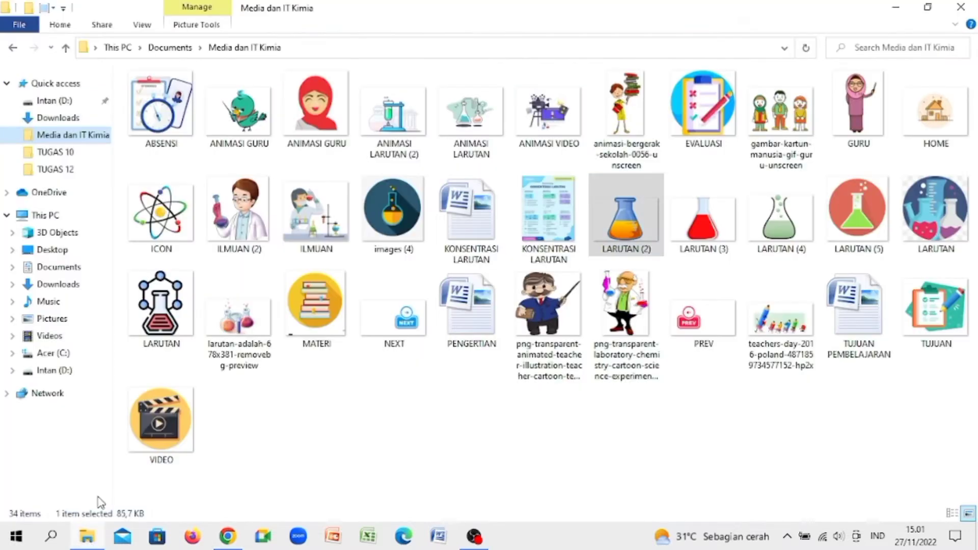
{"action": "left_click", "coordinate": [848, 336]}
{"action": "double_click", "coordinate": [848, 333]}
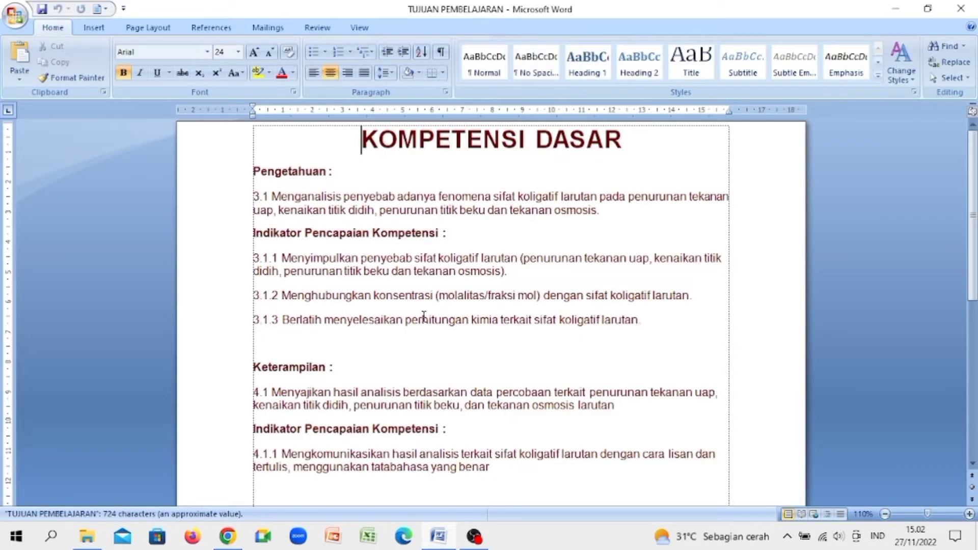
{"action": "key", "text": "ctrl+a"}
{"action": "right_click", "coordinate": [395, 278]}
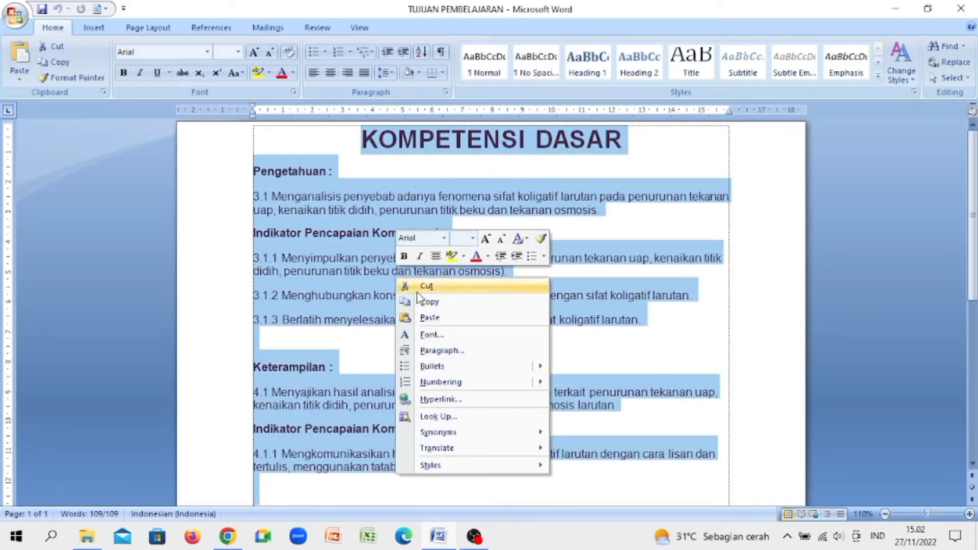
{"action": "left_click", "coordinate": [424, 303]}
- Switch to the Google Sites editor and paste the copied document text into a new text box below the page heading
{"action": "left_click", "coordinate": [228, 537]}
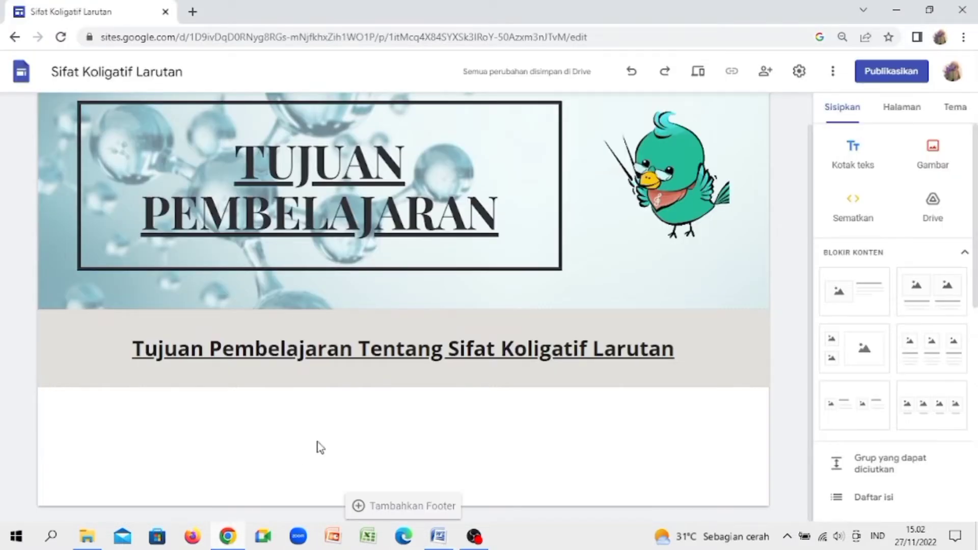
{"action": "double_click", "coordinate": [319, 448]}
{"action": "left_click", "coordinate": [320, 448]}
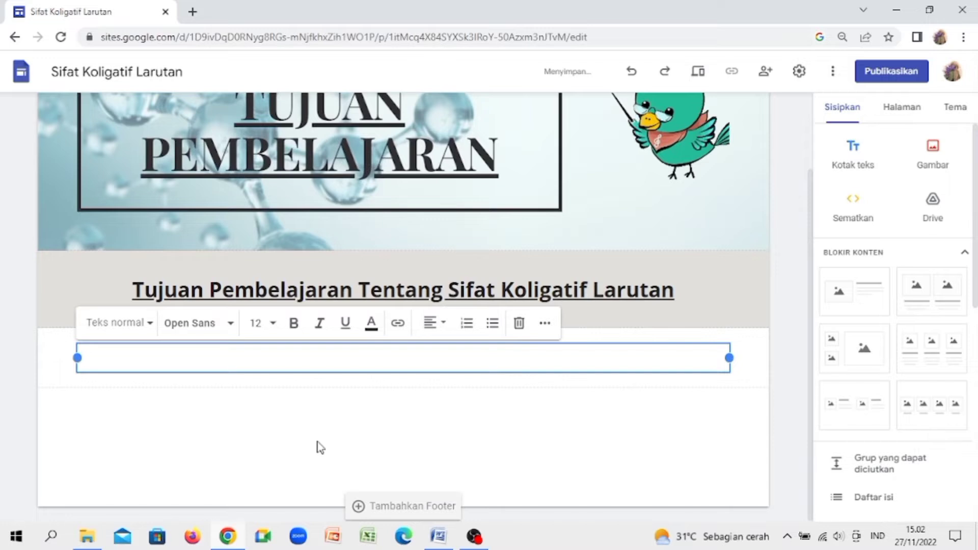
{"action": "key", "text": "ctrl+v"}
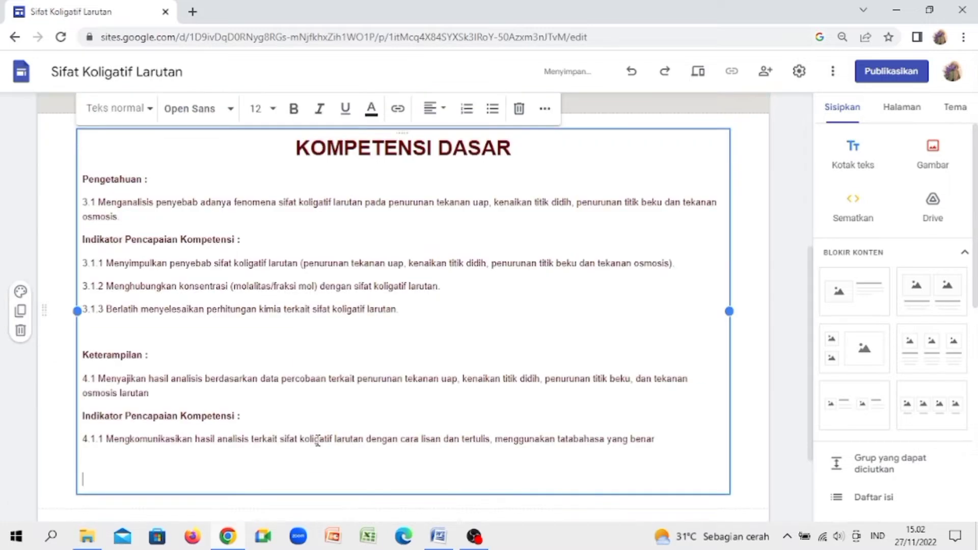
- Set all of the pasted competency text to size 14
{"action": "key", "text": "ctrl+a"}
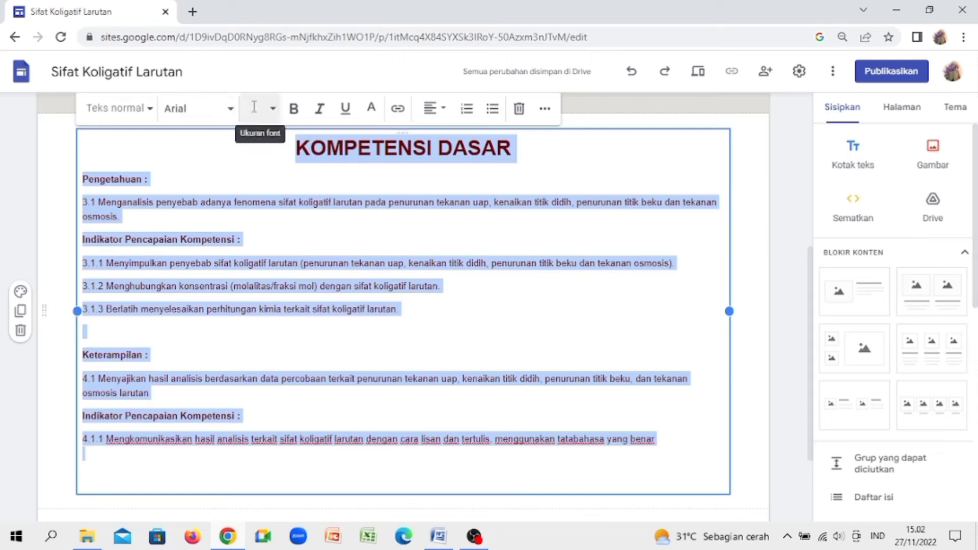
{"action": "left_click", "coordinate": [273, 109]}
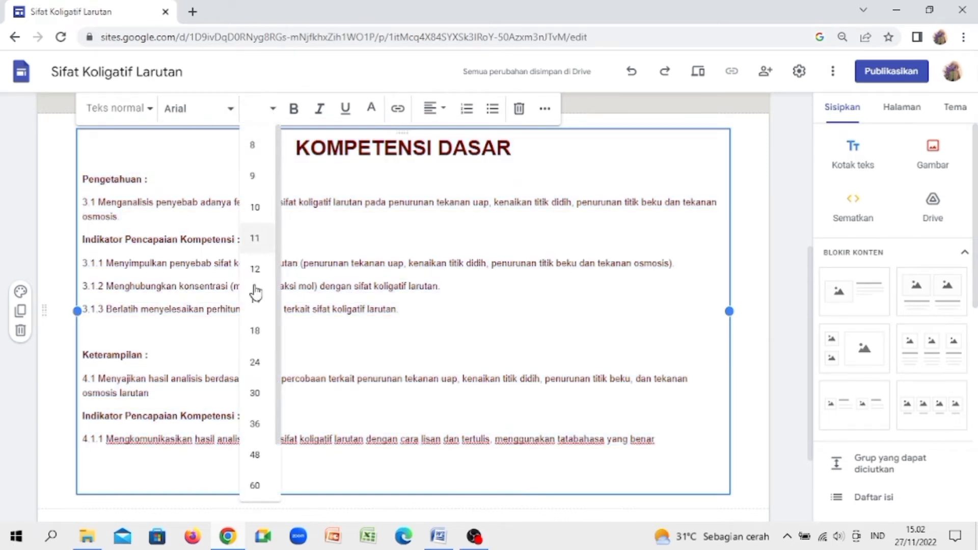
{"action": "left_click", "coordinate": [257, 301]}
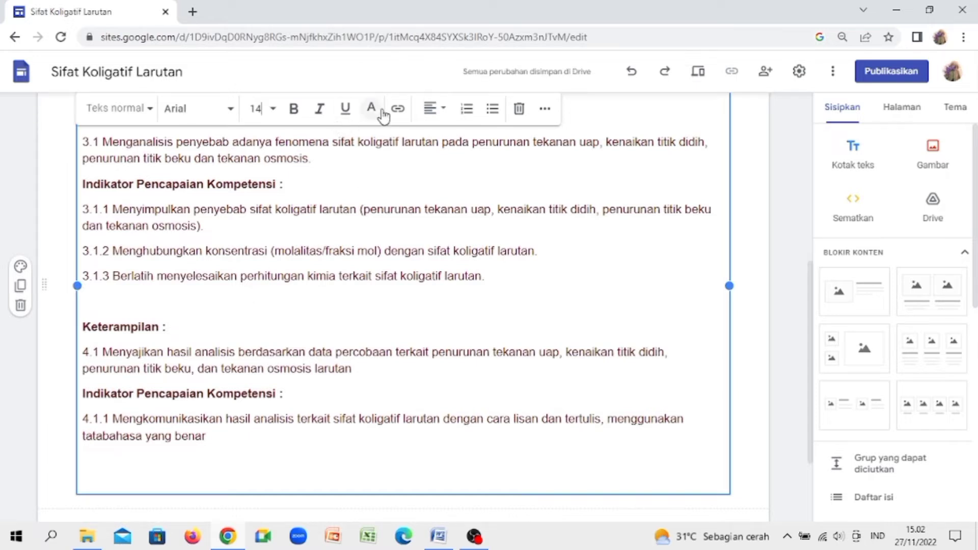
- Underline the KOMPETENSI DASAR line and set the whole competency text to size 16
{"action": "left_click", "coordinate": [344, 209]}
{"action": "scroll", "coordinate": [812, 309], "scroll_direction": "up", "scroll_amount": 3}
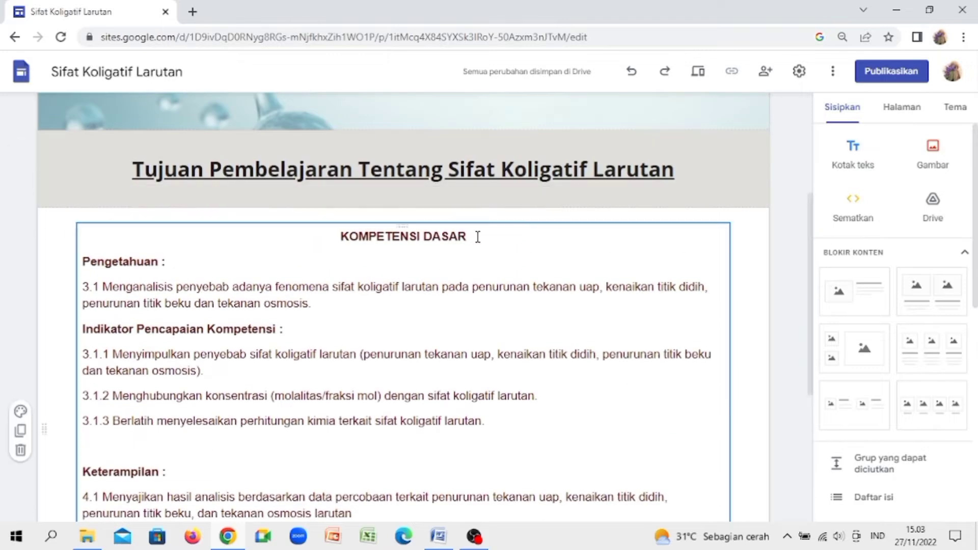
{"action": "left_click_drag", "start_coordinate": [476, 235], "coordinate": [339, 236]}
{"action": "left_click", "coordinate": [256, 277]}
{"action": "key", "text": "ctrl+a"}
{"action": "left_click", "coordinate": [198, 202]}
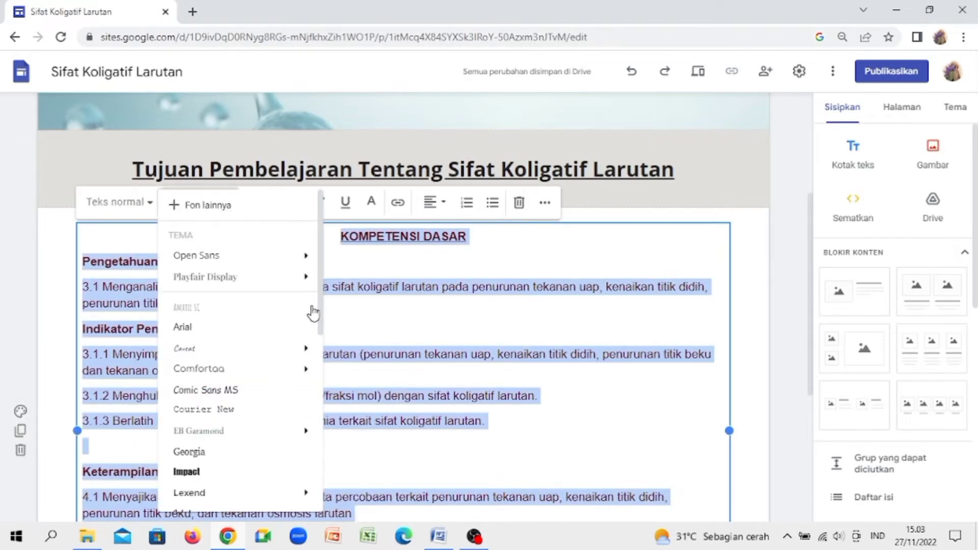
{"action": "key", "text": "Escape"}
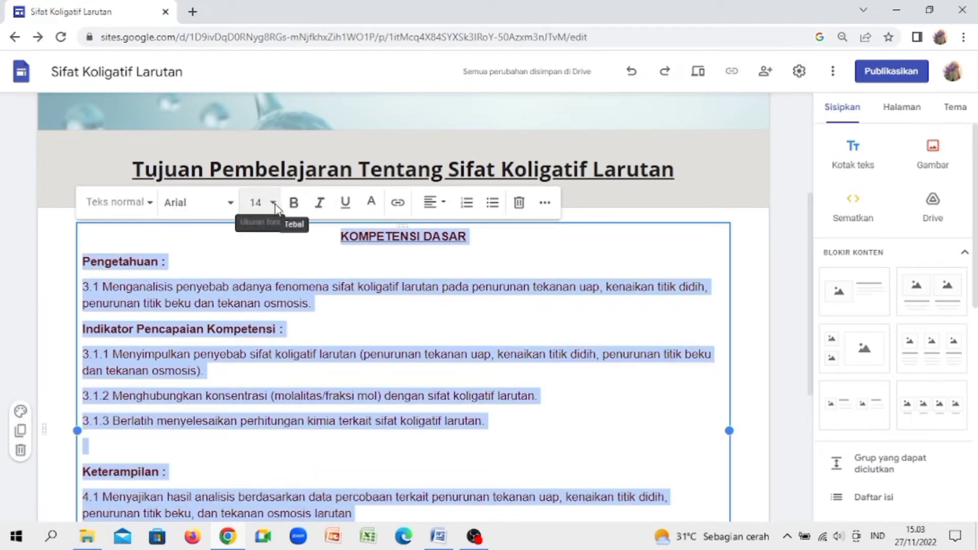
{"action": "left_click", "coordinate": [255, 202]}
{"action": "left_click", "coordinate": [253, 423]}
- Search the background images for "biru muda" and apply a blue result to the competency text section
{"action": "left_click", "coordinate": [21, 245]}
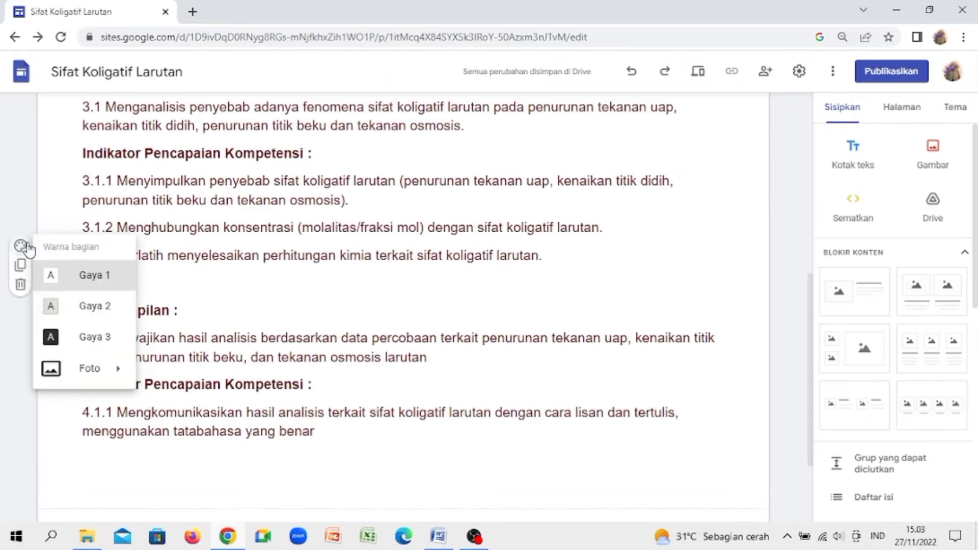
{"action": "mouse_move", "coordinate": [122, 368]}
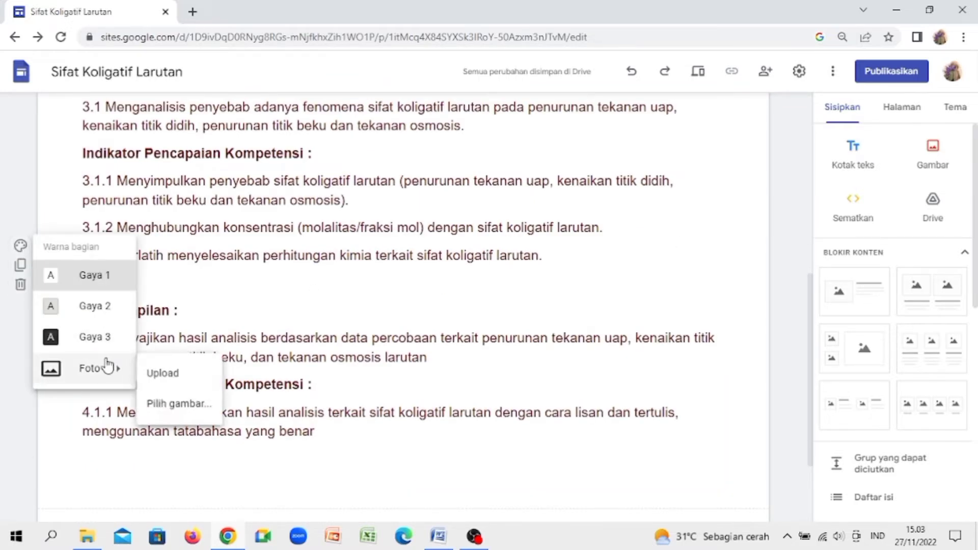
{"action": "left_click", "coordinate": [164, 404]}
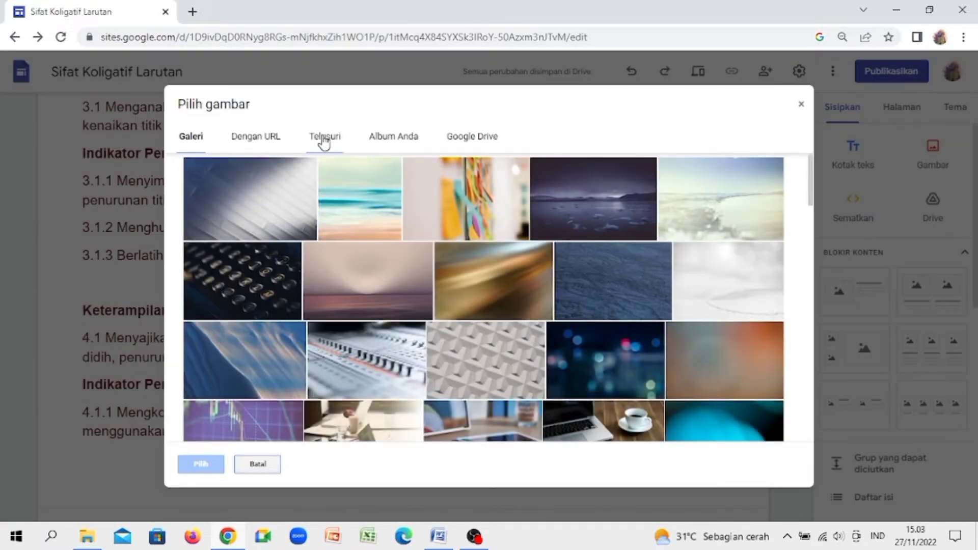
{"action": "left_click", "coordinate": [324, 139]}
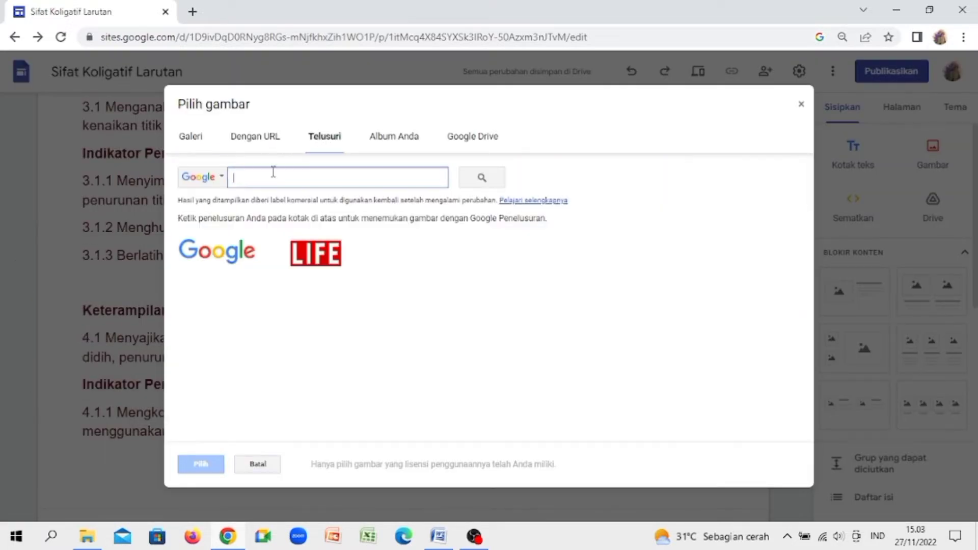
{"action": "type", "text": "t"}
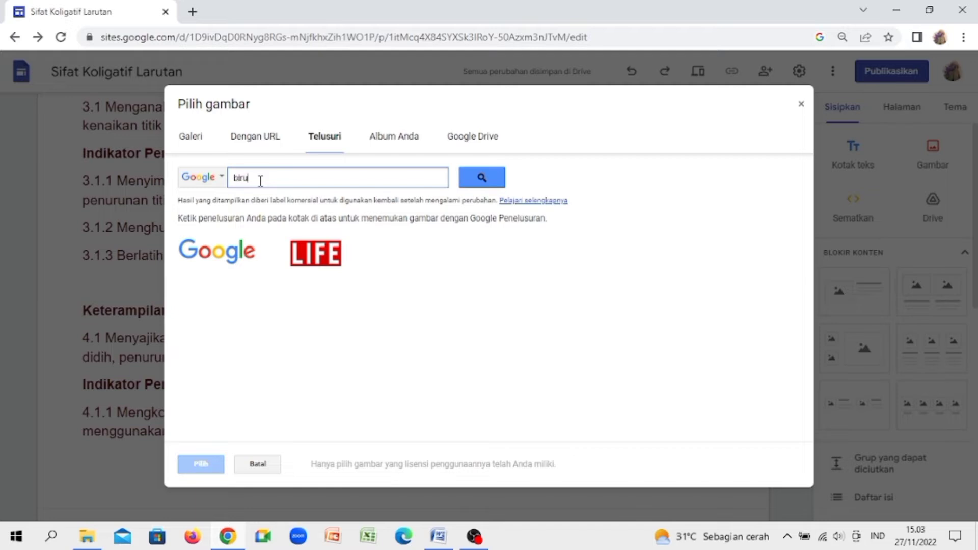
{"action": "type", "text": "iru muda"}
{"action": "key", "text": "Return"}
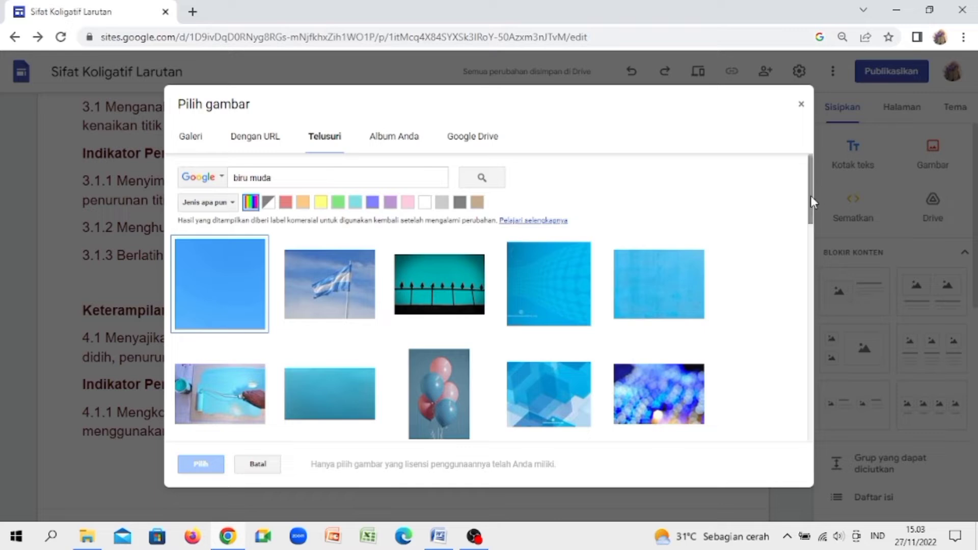
{"action": "left_click_drag", "start_coordinate": [812, 195], "coordinate": [759, 471]}
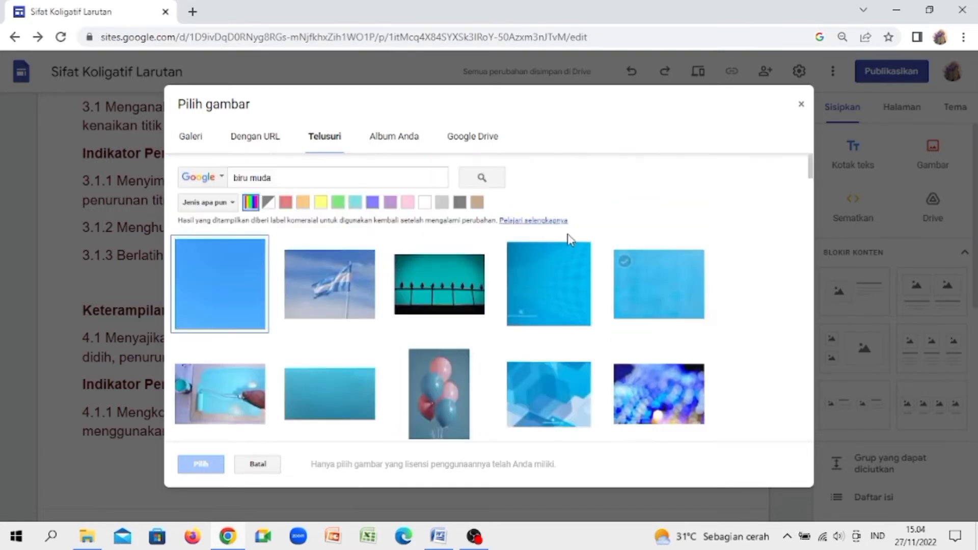
{"action": "left_click", "coordinate": [551, 279]}
{"action": "left_click", "coordinate": [201, 464]}
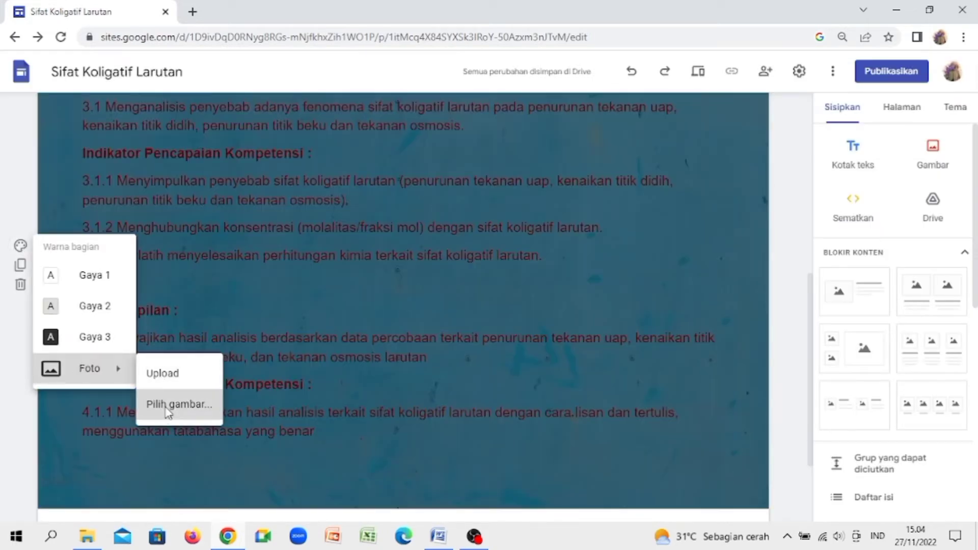
- Search for a blue background image and apply a light blue watercolour one to the competency text section
{"action": "left_click", "coordinate": [168, 404]}
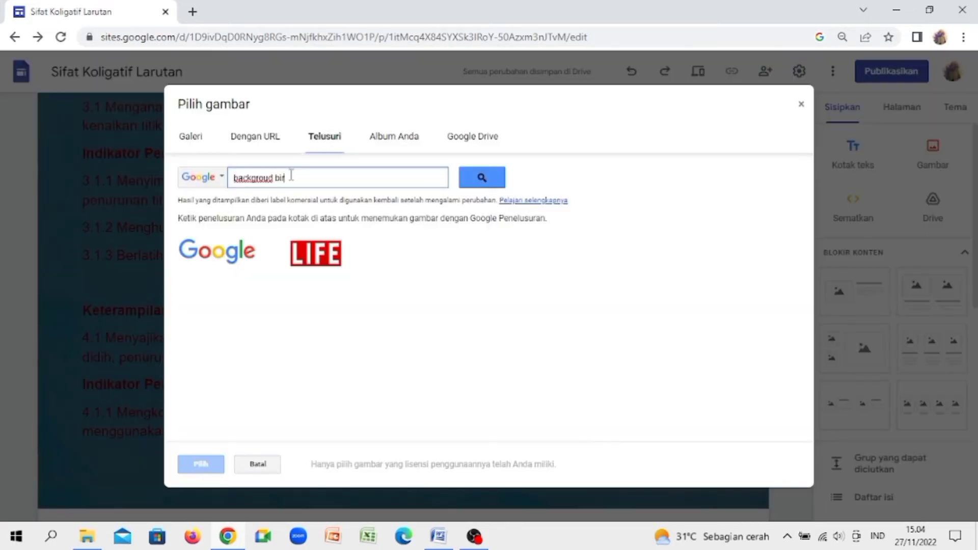
{"action": "left_click", "coordinate": [247, 399]}
{"action": "left_click", "coordinate": [200, 464]}
- Colour the heading "Tujuan Pembelajaran Tentang Sifat Koligatif Larutan" dark red
{"action": "scroll", "coordinate": [811, 359], "scroll_direction": "up", "scroll_amount": 3}
{"action": "scroll", "coordinate": [812, 359], "scroll_direction": "up", "scroll_amount": 3}
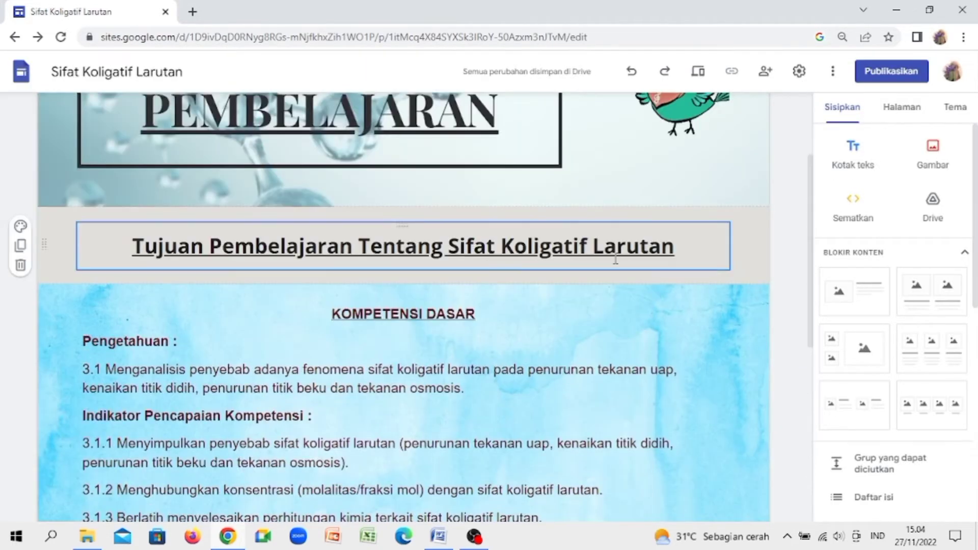
{"action": "triple_click", "coordinate": [356, 246]}
{"action": "left_click", "coordinate": [372, 202]}
{"action": "left_click", "coordinate": [352, 251]}
- Colour all of the competency text below the heading dark red
{"action": "left_click", "coordinate": [546, 321]}
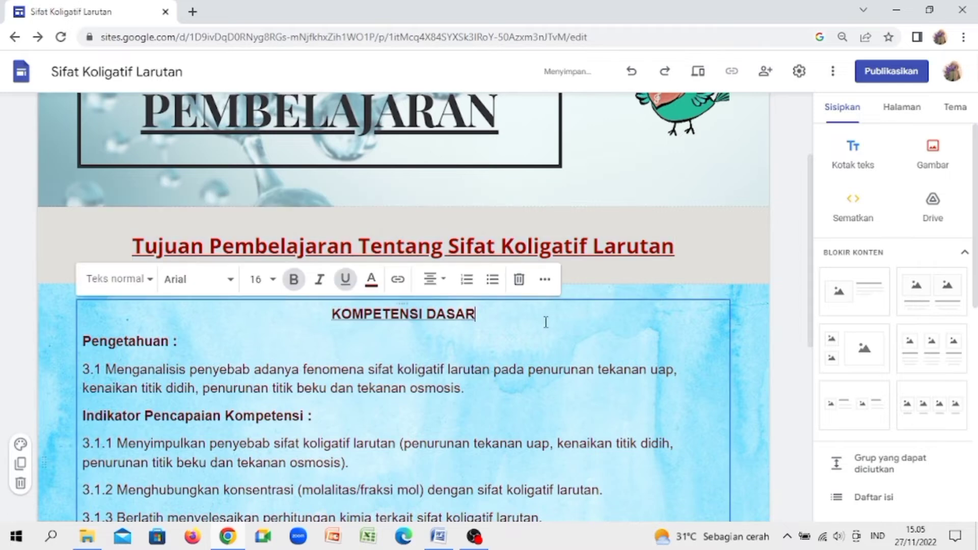
{"action": "key", "text": "ctrl+a"}
{"action": "left_click", "coordinate": [372, 280]}
{"action": "left_click", "coordinate": [351, 329]}
{"action": "scroll", "coordinate": [577, 386], "scroll_direction": "down", "scroll_amount": 5}
{"action": "left_click", "coordinate": [577, 386]}
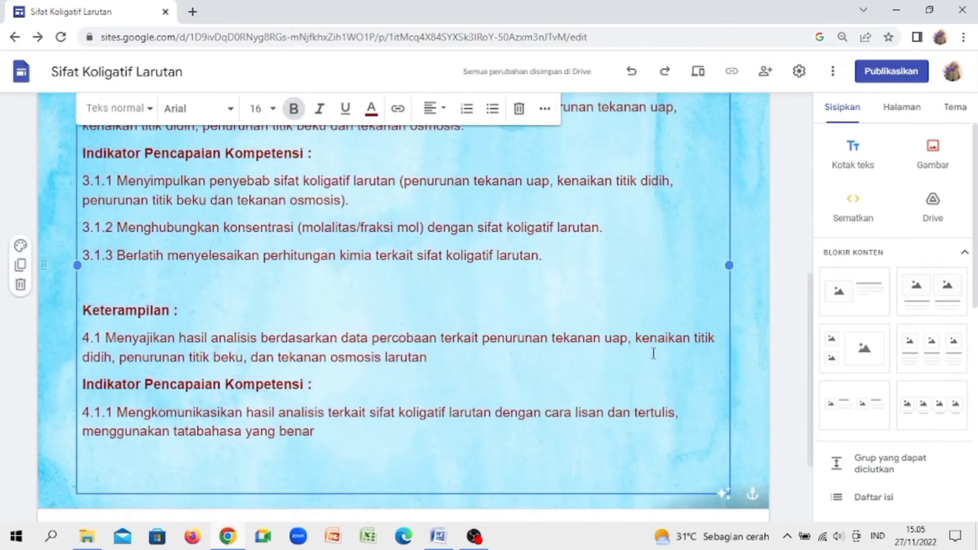
- Check the finished TUJUAN PEMBELAJARAN page from end to start and open the ABSENSI page for editing
{"action": "scroll", "coordinate": [614, 482], "scroll_direction": "down", "scroll_amount": 3}
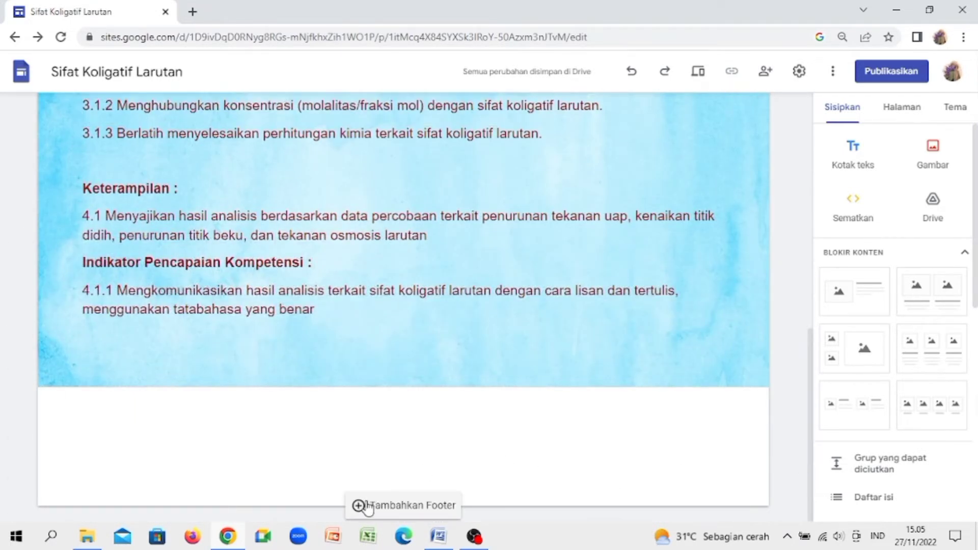
{"action": "scroll", "coordinate": [810, 316], "scroll_direction": "up", "scroll_amount": 12}
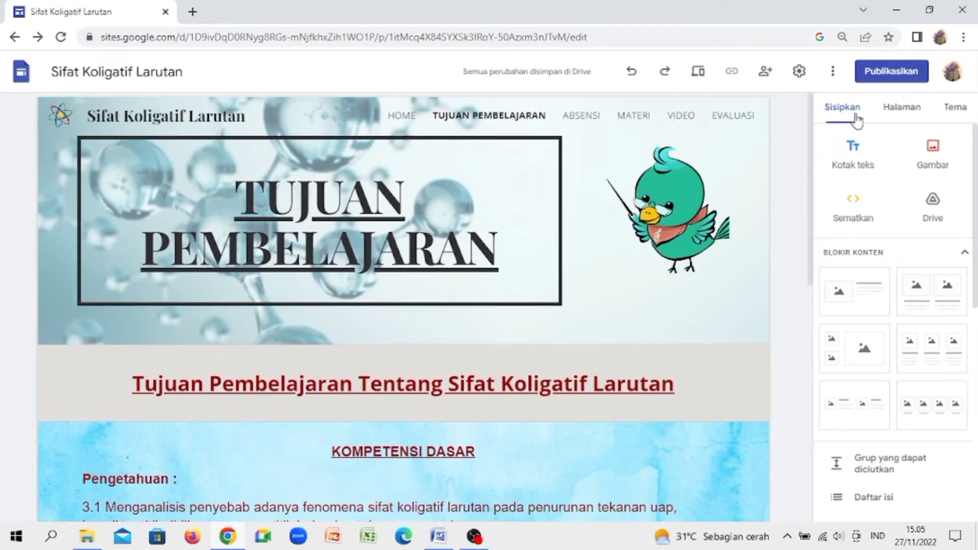
{"action": "left_click", "coordinate": [901, 108]}
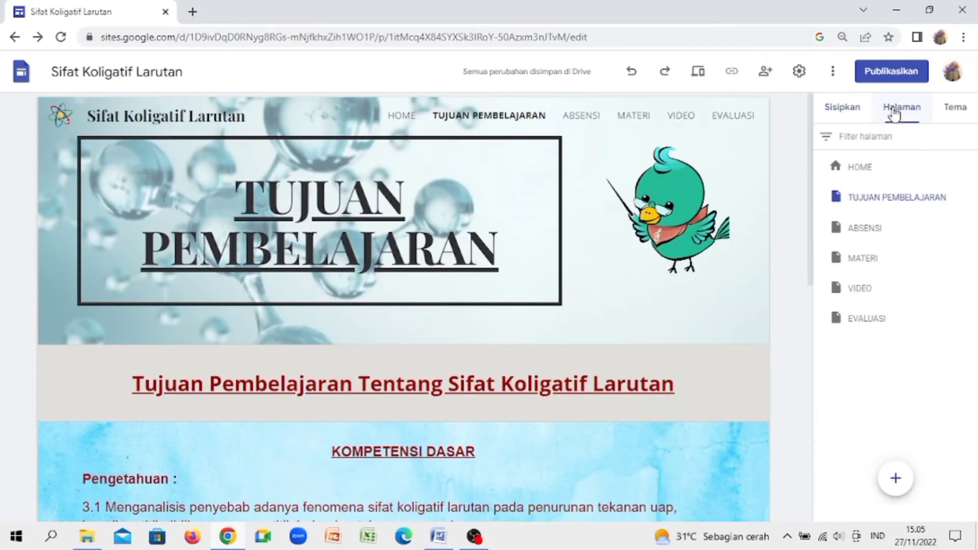
{"action": "left_click", "coordinate": [866, 227]}
{"action": "mouse_move", "coordinate": [559, 283]}
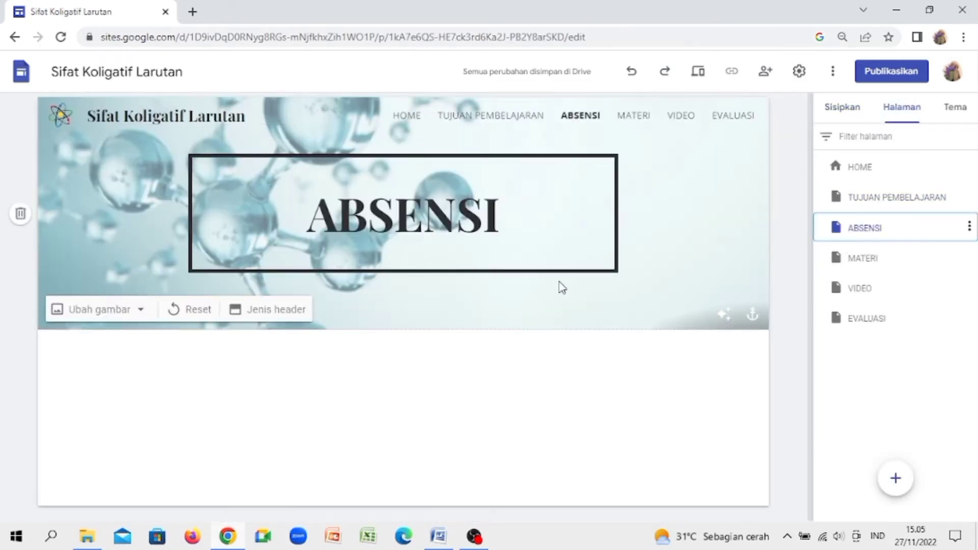
- Upload the gambar-kartun-manusia-gif-guru-unscreen picture into the ABSENSI header beside the title and shrink it slightly
{"action": "double_click", "coordinate": [127, 243]}
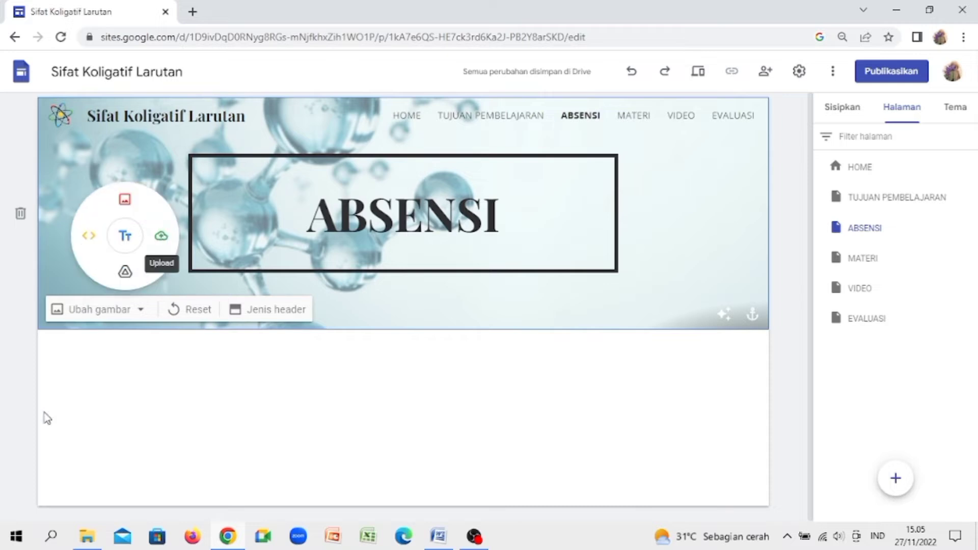
{"action": "left_click", "coordinate": [169, 237]}
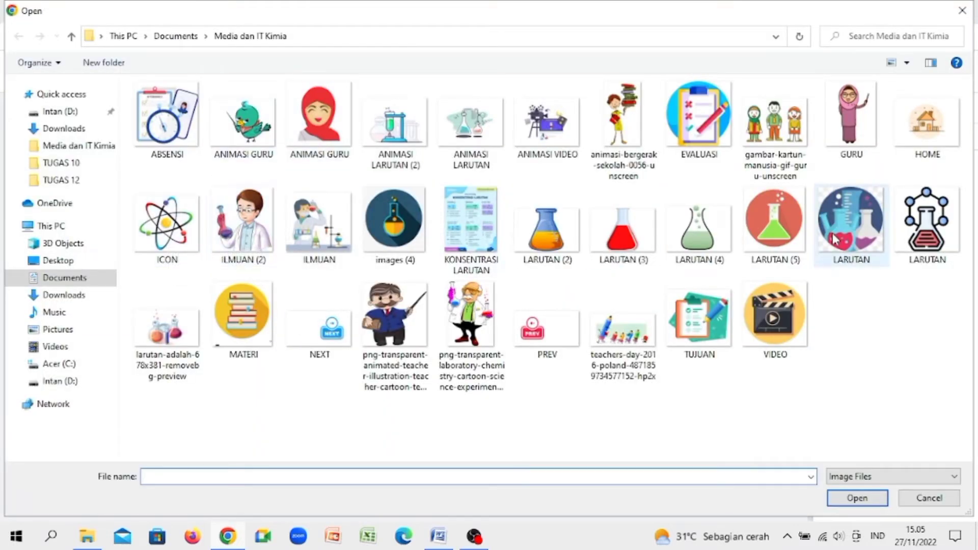
{"action": "double_click", "coordinate": [778, 159]}
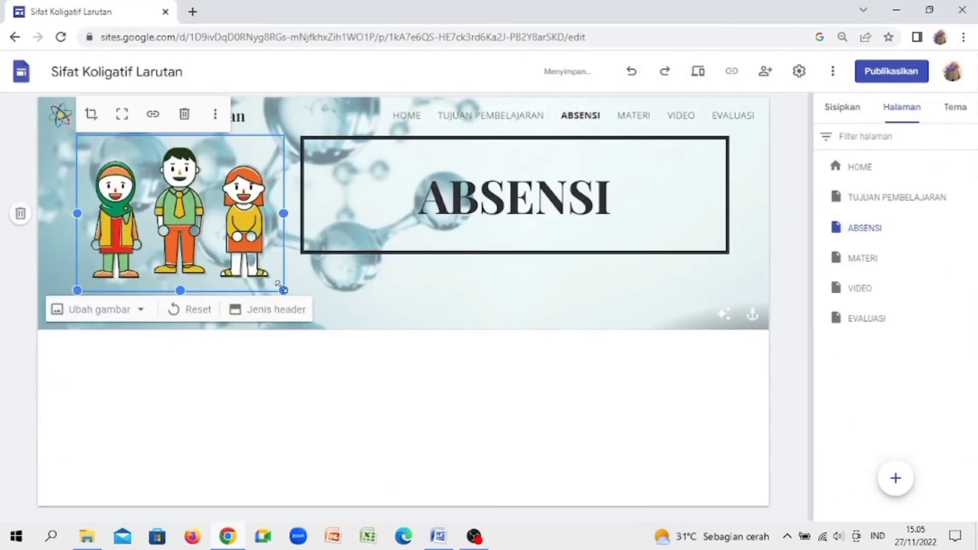
- Link the ABSENSI header title to the site's HOME page
{"action": "left_click", "coordinate": [481, 211]}
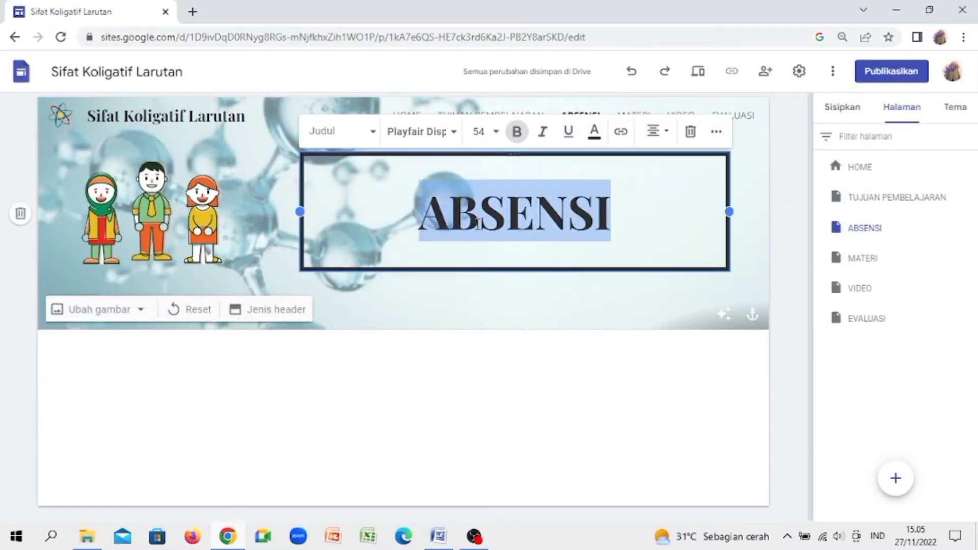
{"action": "double_click", "coordinate": [527, 222]}
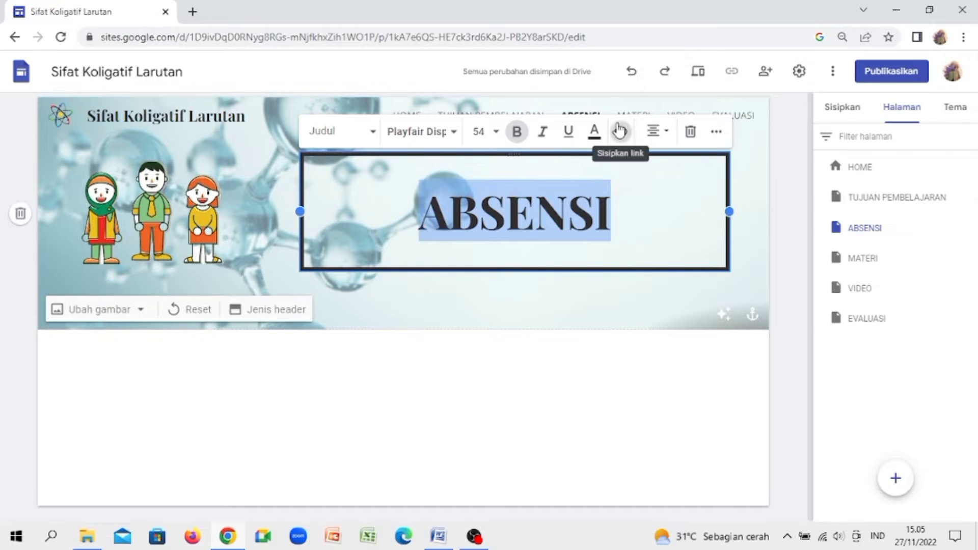
{"action": "left_click", "coordinate": [620, 131]}
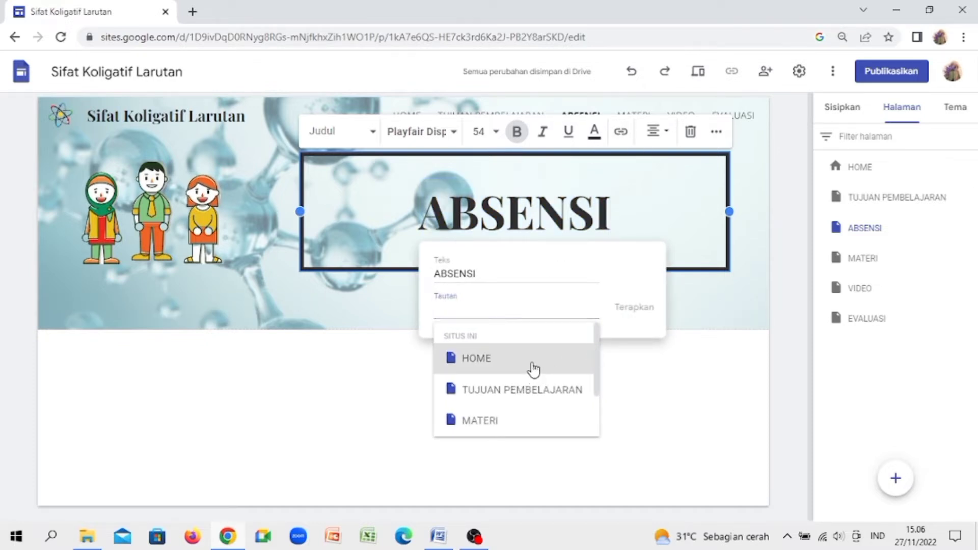
{"action": "left_click", "coordinate": [532, 364]}
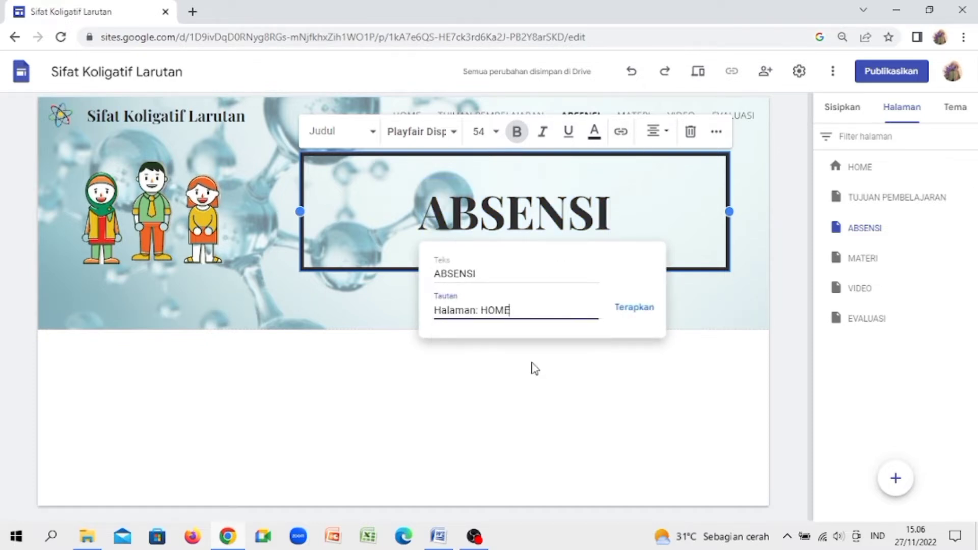
{"action": "left_click", "coordinate": [636, 317]}
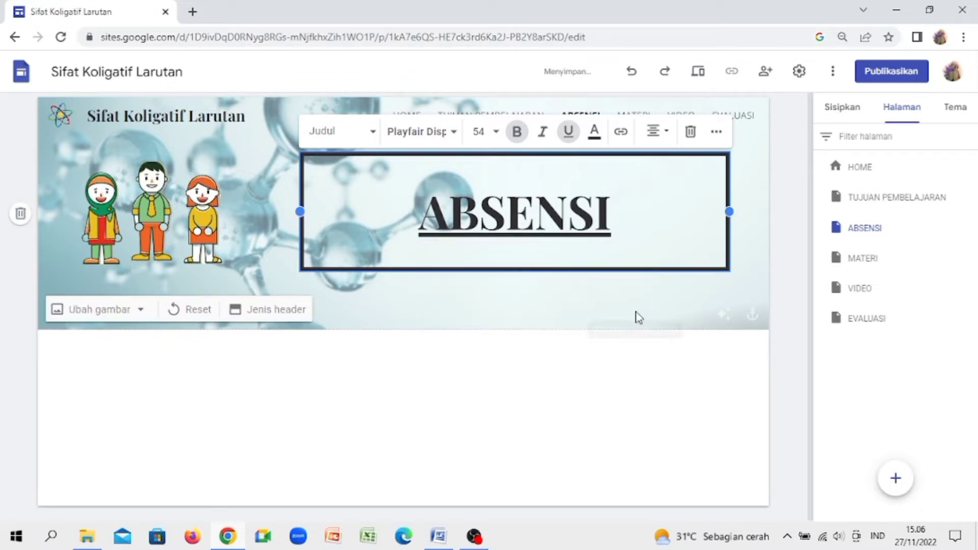
- Insert the ABSENSI Google Form with the class and attendance questions below the page header
{"action": "left_click", "coordinate": [554, 388]}
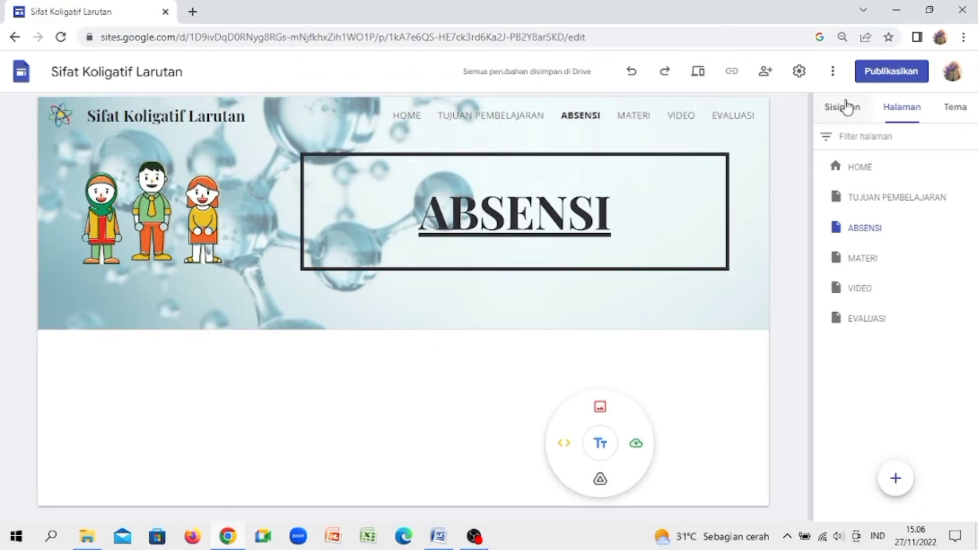
{"action": "left_click", "coordinate": [838, 109]}
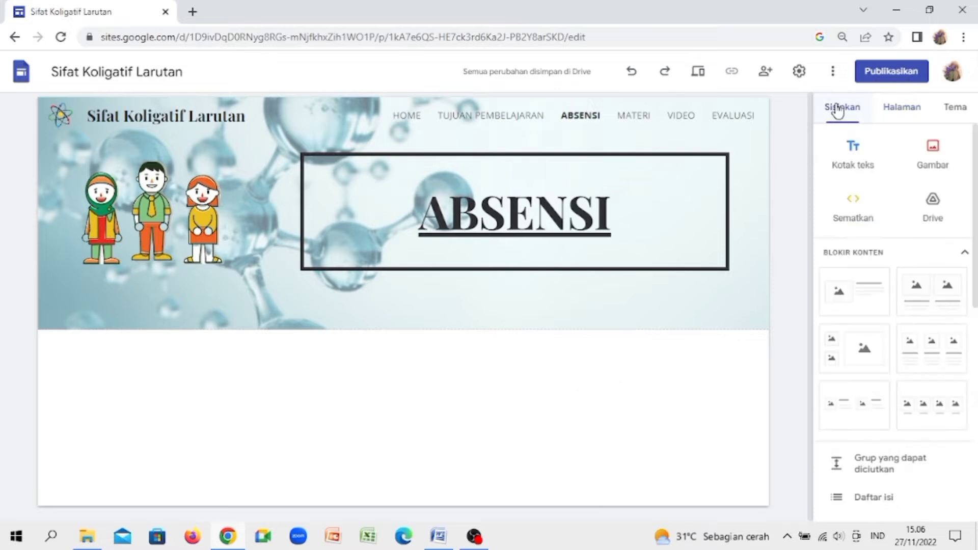
{"action": "left_click", "coordinate": [917, 220]}
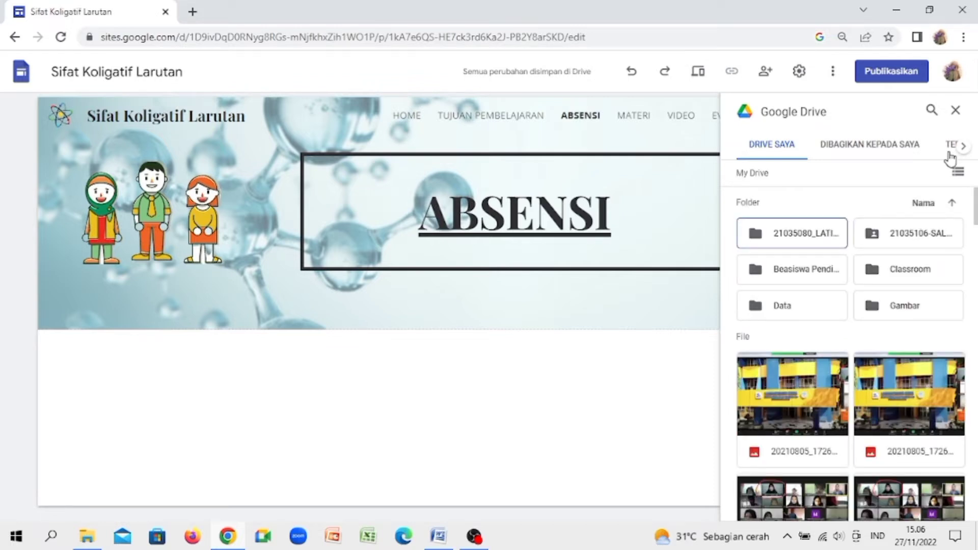
{"action": "left_click", "coordinate": [957, 112]}
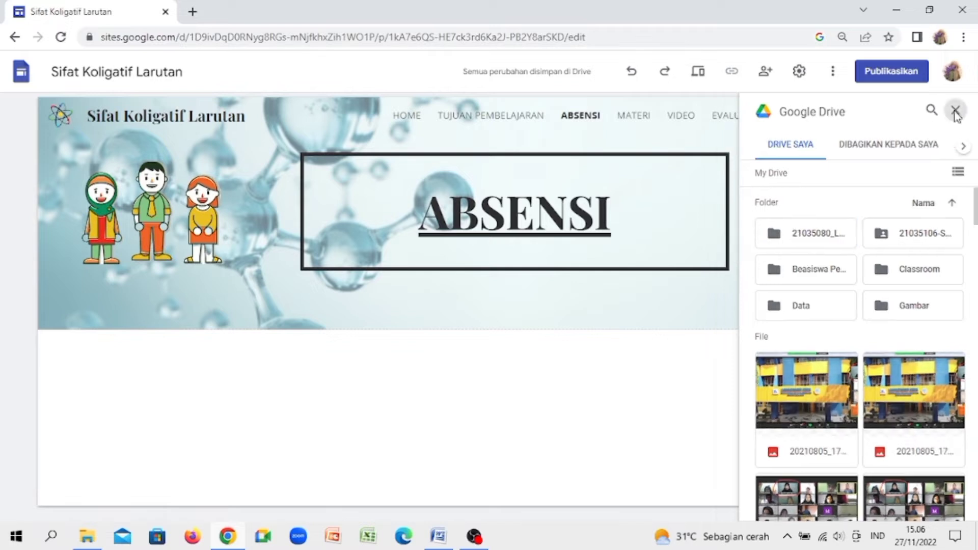
{"action": "scroll", "coordinate": [976, 196], "scroll_direction": "down", "scroll_amount": 7}
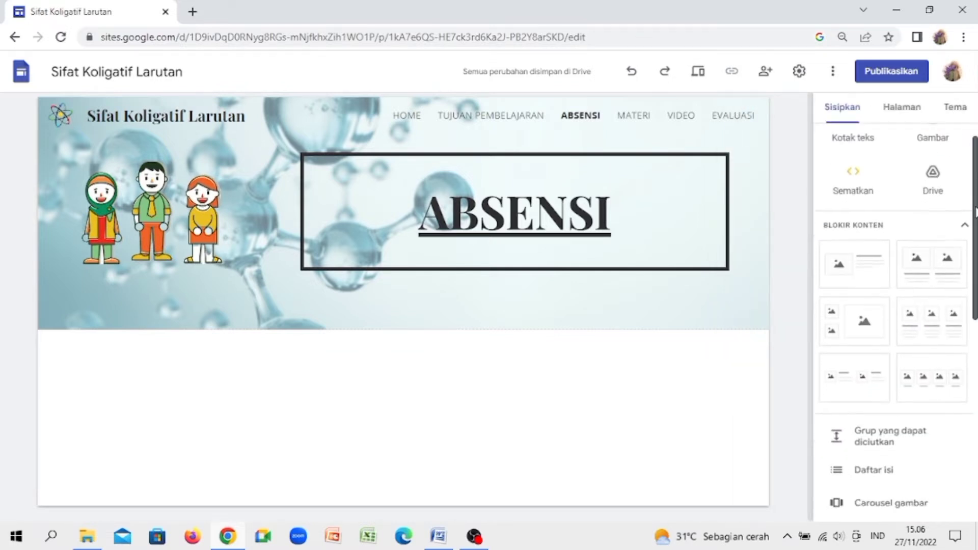
{"action": "scroll", "coordinate": [974, 417], "scroll_direction": "down", "scroll_amount": 2}
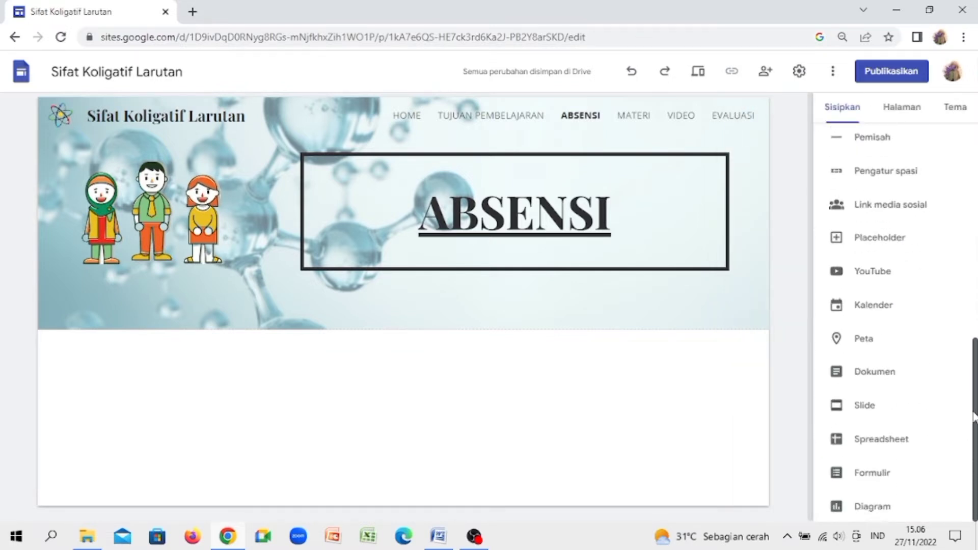
{"action": "left_click", "coordinate": [861, 482]}
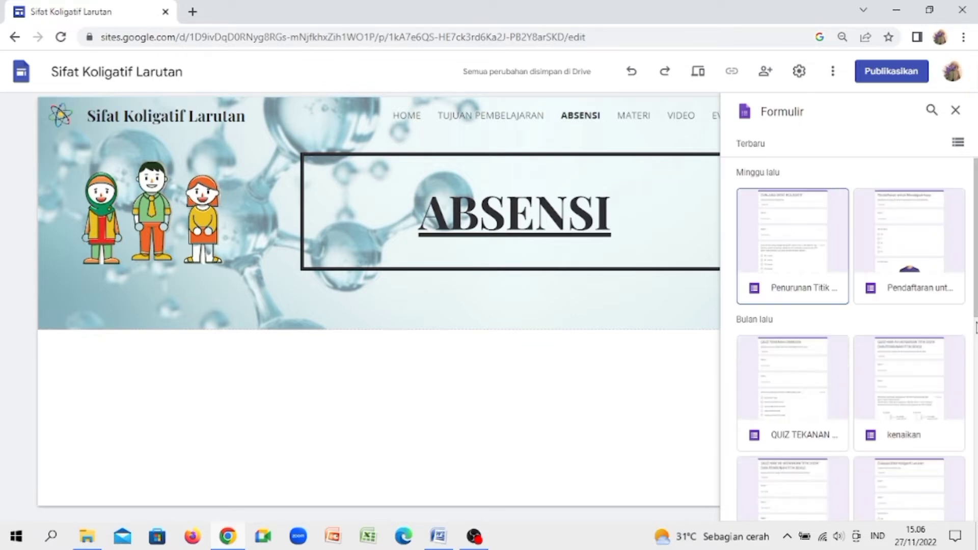
{"action": "scroll", "coordinate": [974, 336], "scroll_direction": "down", "scroll_amount": 1}
{"action": "left_click_drag", "start_coordinate": [974, 349], "coordinate": [961, 463]}
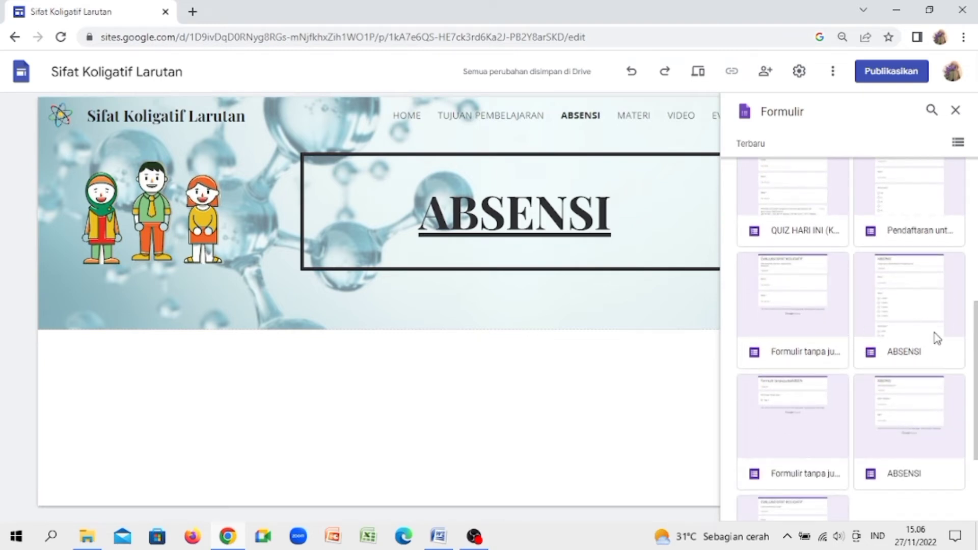
{"action": "left_click", "coordinate": [914, 324]}
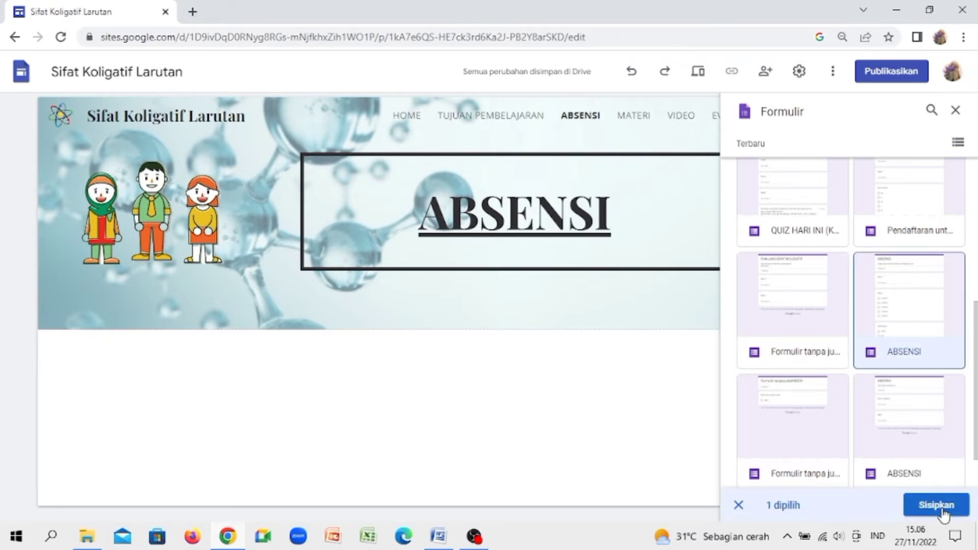
{"action": "left_click", "coordinate": [943, 507]}
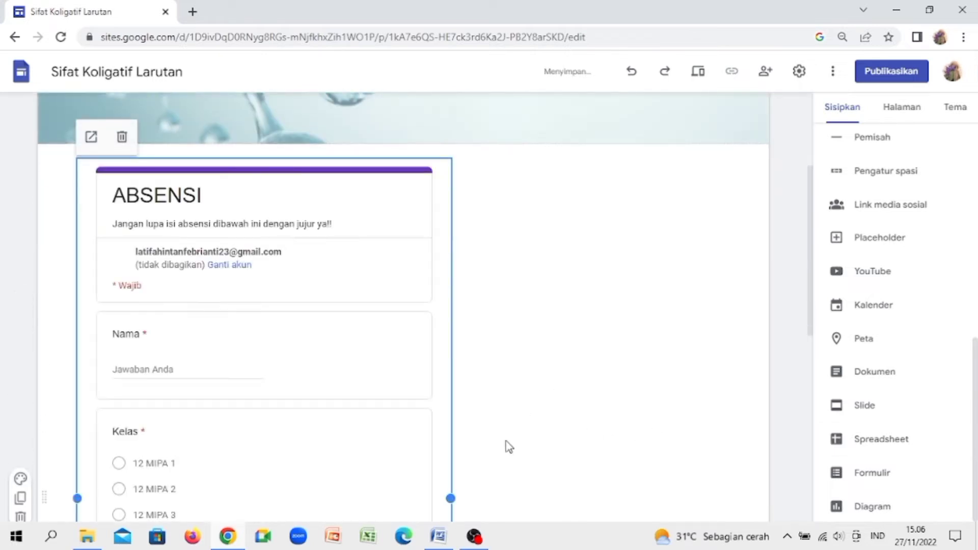
- Move the embedded ABSENSI form to the middle of its section and widen it on both sides
{"action": "mouse_move", "coordinate": [410, 360]}
{"action": "left_mouse_down"}
{"action": "mouse_move", "coordinate": [473, 364]}
{"action": "mouse_move", "coordinate": [425, 368]}
{"action": "left_mouse_up"}
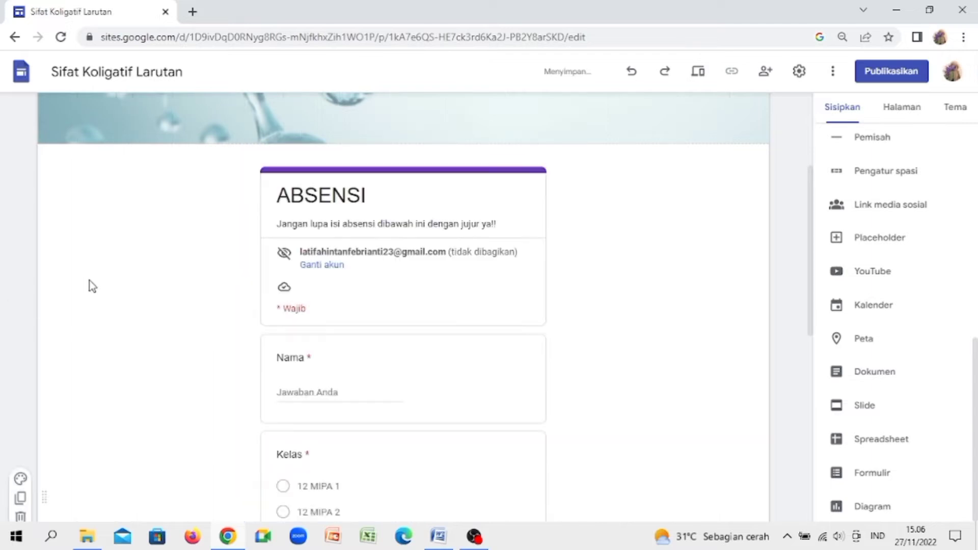
{"action": "left_click_drag", "start_coordinate": [240, 502], "coordinate": [109, 496]}
{"action": "left_click_drag", "start_coordinate": [563, 498], "coordinate": [765, 498]}
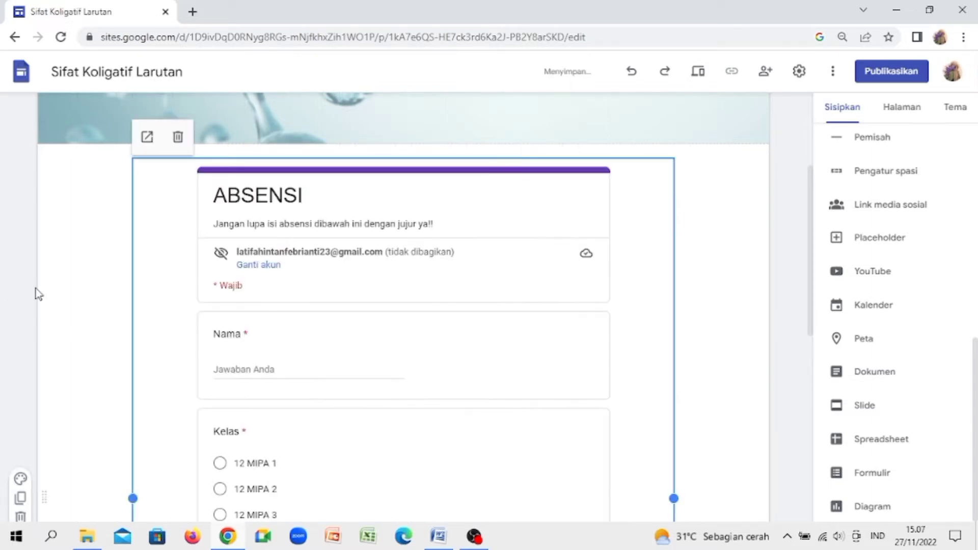
- Add a text box beside the form reading "Isilah Absensi dibawah ini!!!!"
{"action": "double_click", "coordinate": [79, 252]}
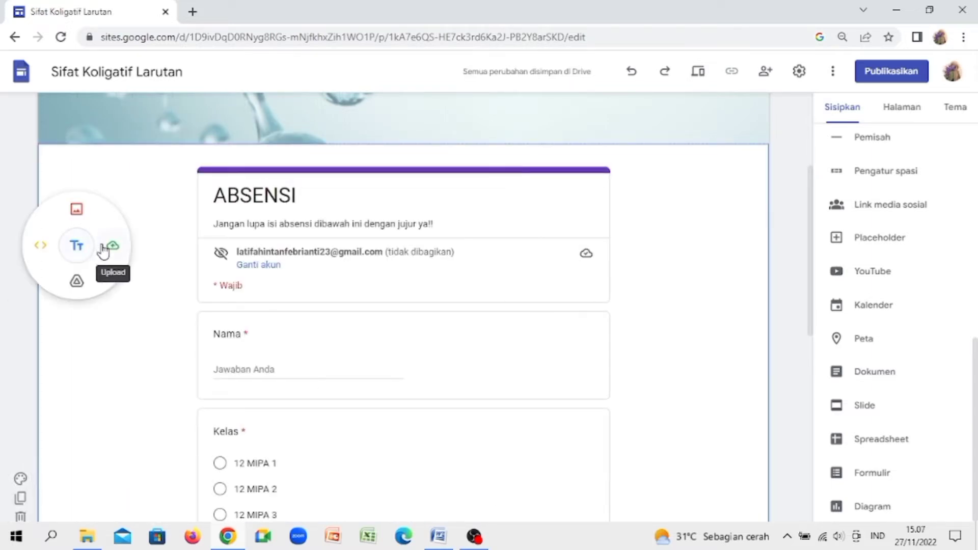
{"action": "left_click", "coordinate": [79, 249]}
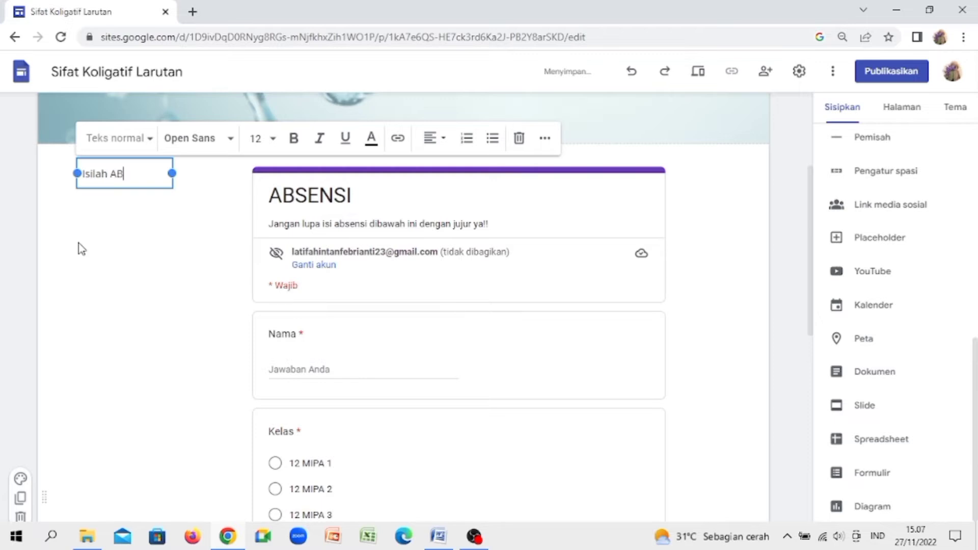
{"action": "type", "text": "Isilah Absensi dibawah ini"}
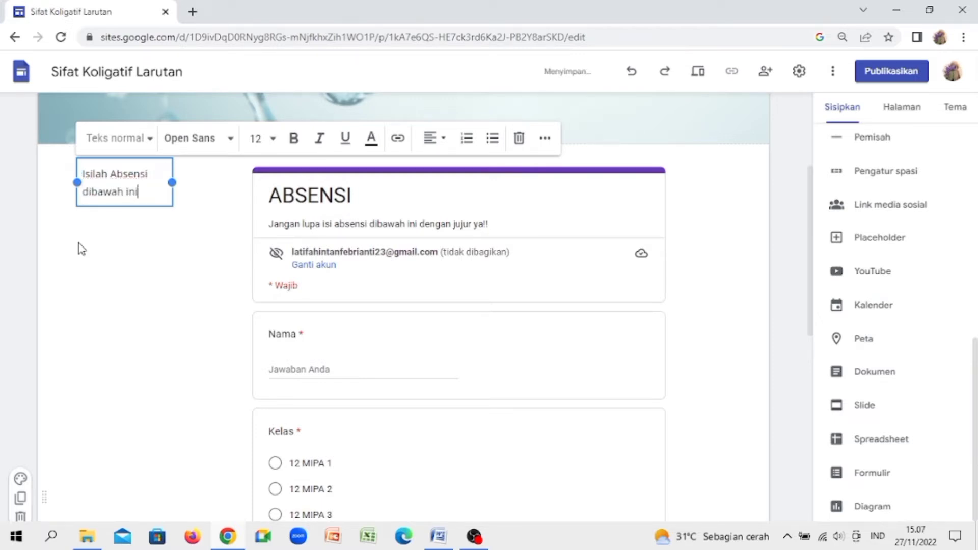
{"action": "type", "text": "!!!!"}
- Place the form underneath the instruction text box and stretch the text box across the full content width
{"action": "left_click_drag", "start_coordinate": [172, 183], "coordinate": [748, 188]}
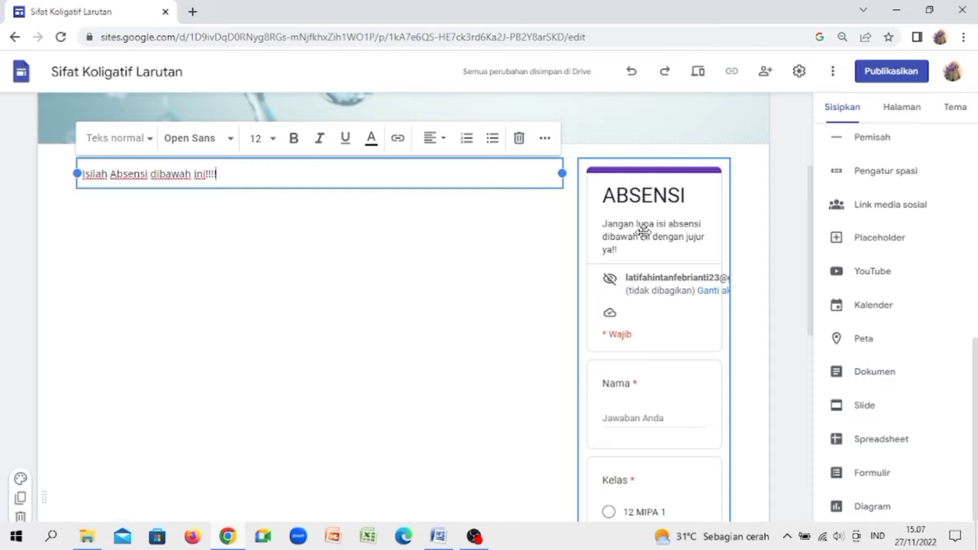
{"action": "left_click_drag", "start_coordinate": [643, 230], "coordinate": [401, 292]}
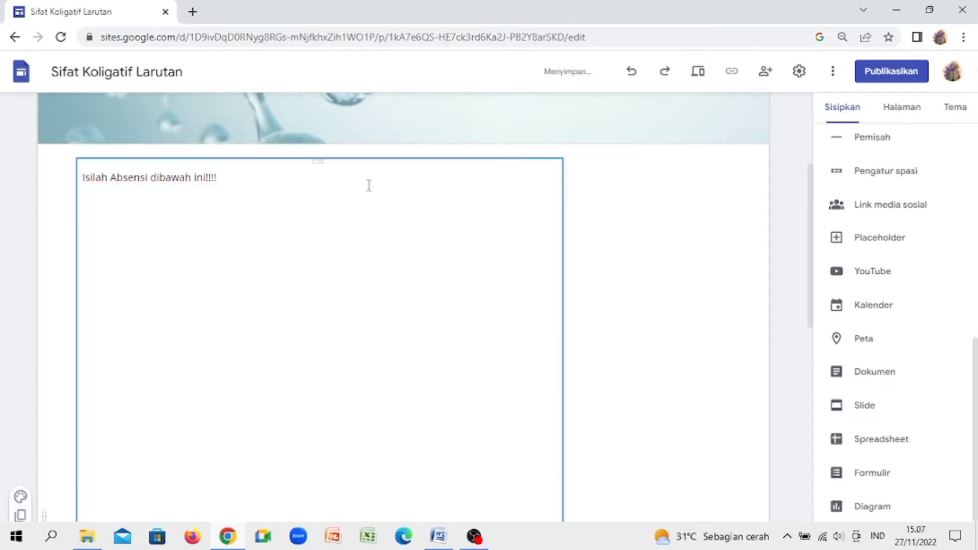
{"action": "left_click", "coordinate": [261, 182]}
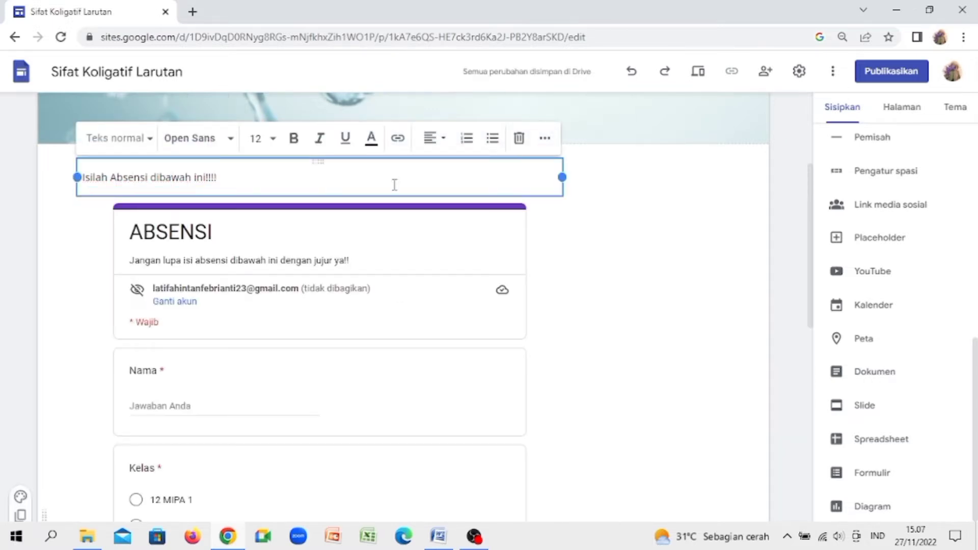
{"action": "left_click_drag", "start_coordinate": [562, 176], "coordinate": [729, 177]}
- Format the instruction line above the form as size 18, bold, underlined, italic and dark red
{"action": "triple_click", "coordinate": [423, 181]}
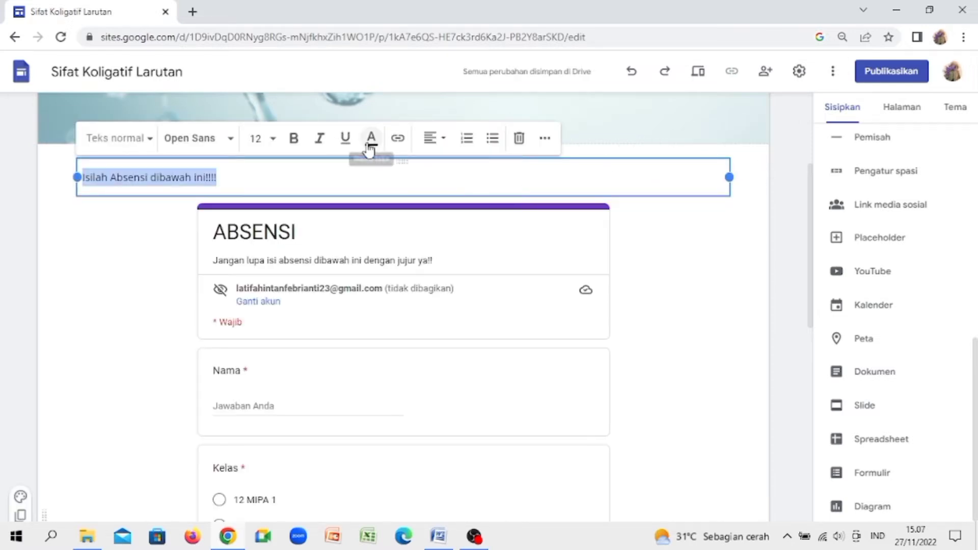
{"action": "left_click", "coordinate": [262, 139]}
{"action": "left_click", "coordinate": [253, 357]}
{"action": "left_click", "coordinate": [295, 140]}
{"action": "left_click", "coordinate": [345, 138]}
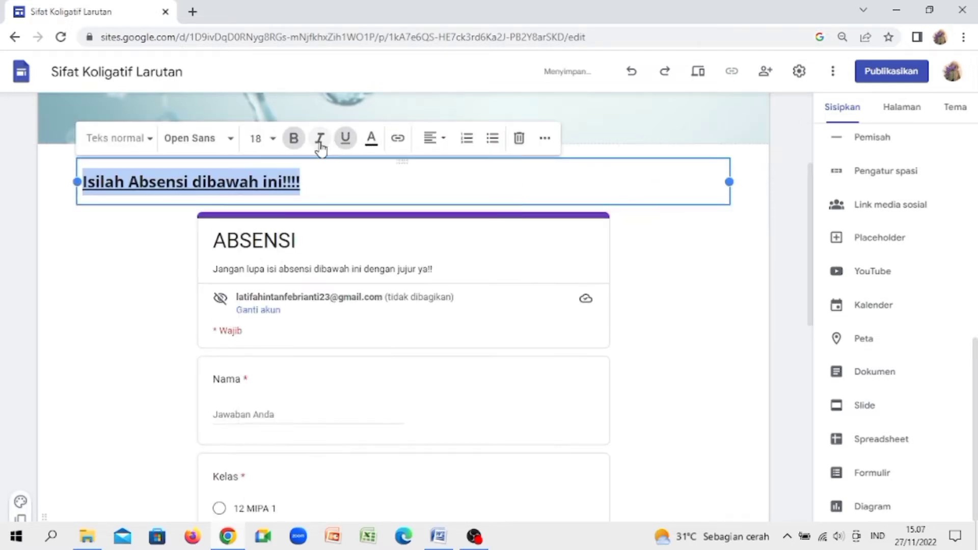
{"action": "left_click", "coordinate": [320, 139]}
{"action": "left_click", "coordinate": [371, 138]}
{"action": "left_click", "coordinate": [347, 190]}
- Try centring the instruction line above the form and return it to left alignment
{"action": "left_click", "coordinate": [433, 138]}
{"action": "left_click", "coordinate": [431, 175]}
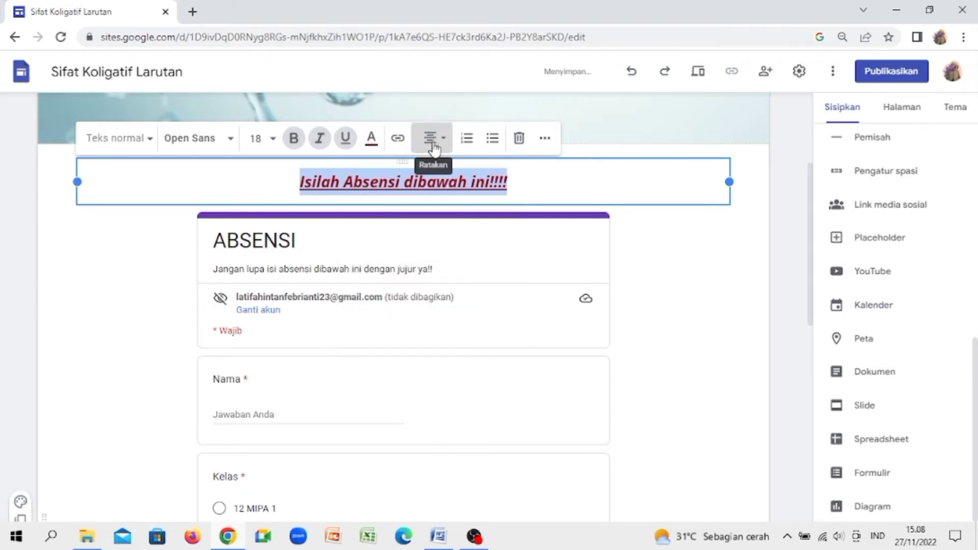
{"action": "left_click", "coordinate": [433, 143]}
{"action": "left_click", "coordinate": [431, 144]}
{"action": "left_click", "coordinate": [62, 306]}
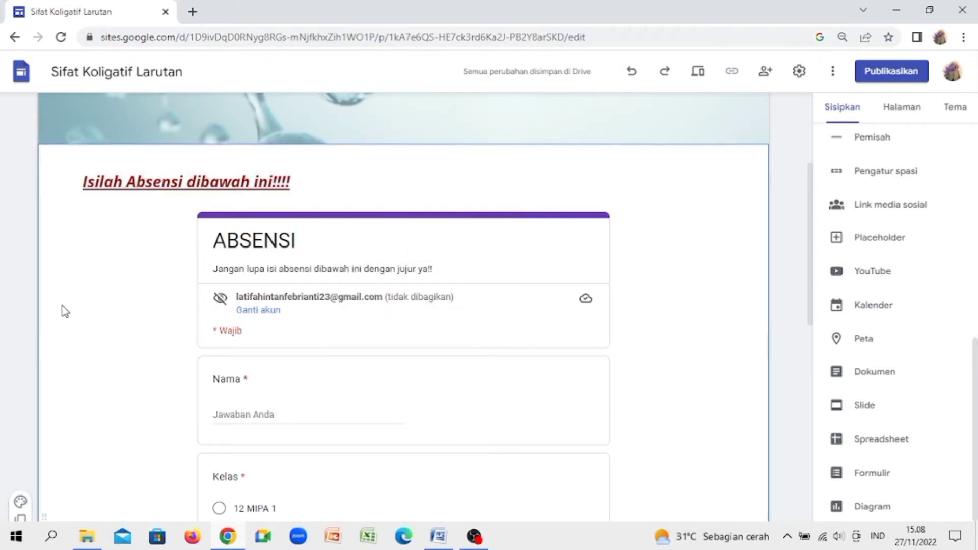
- Search the web images for "biru langit" and use the plain blue picture as the form section's background
{"action": "left_click", "coordinate": [21, 502]}
{"action": "mouse_move", "coordinate": [113, 492]}
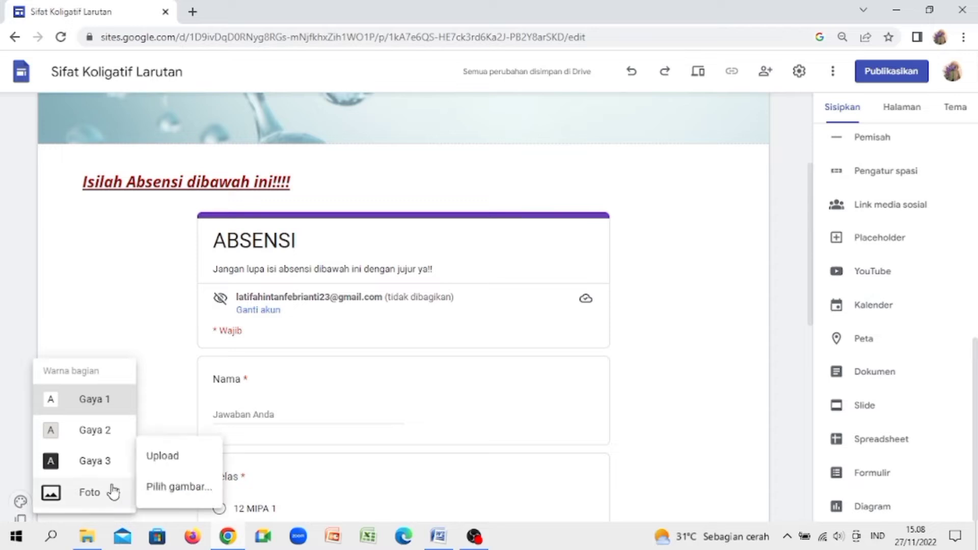
{"action": "left_click", "coordinate": [176, 488]}
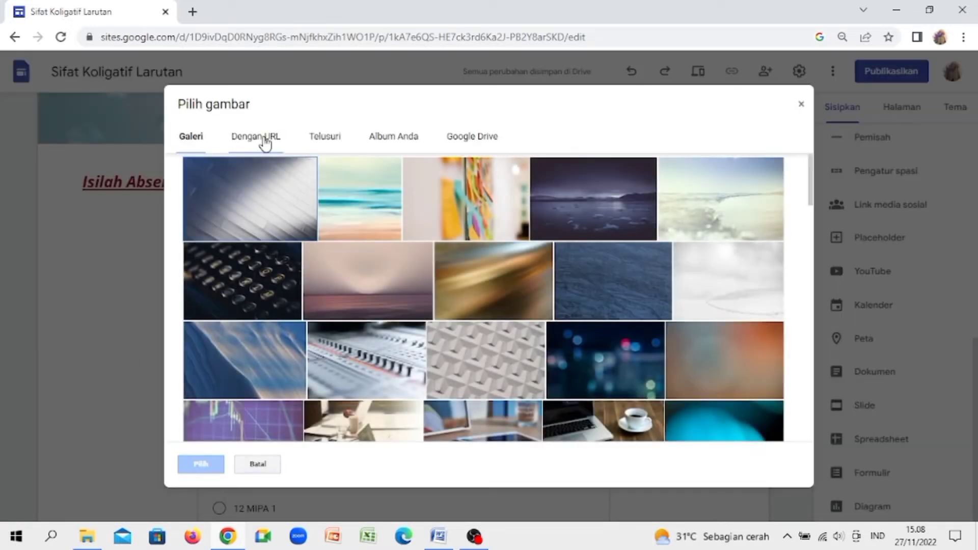
{"action": "left_click", "coordinate": [263, 142]}
{"action": "left_click", "coordinate": [333, 144]}
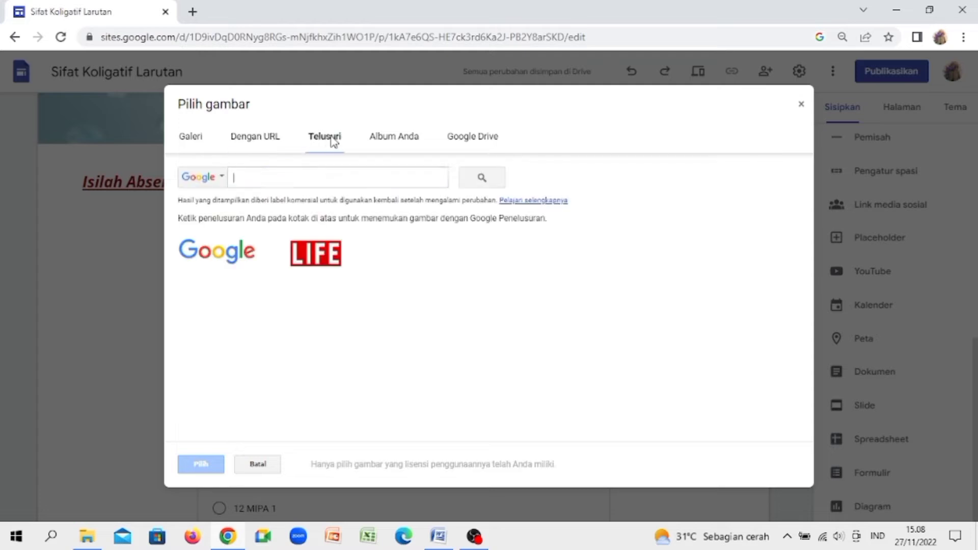
{"action": "type", "text": "biru langit"}
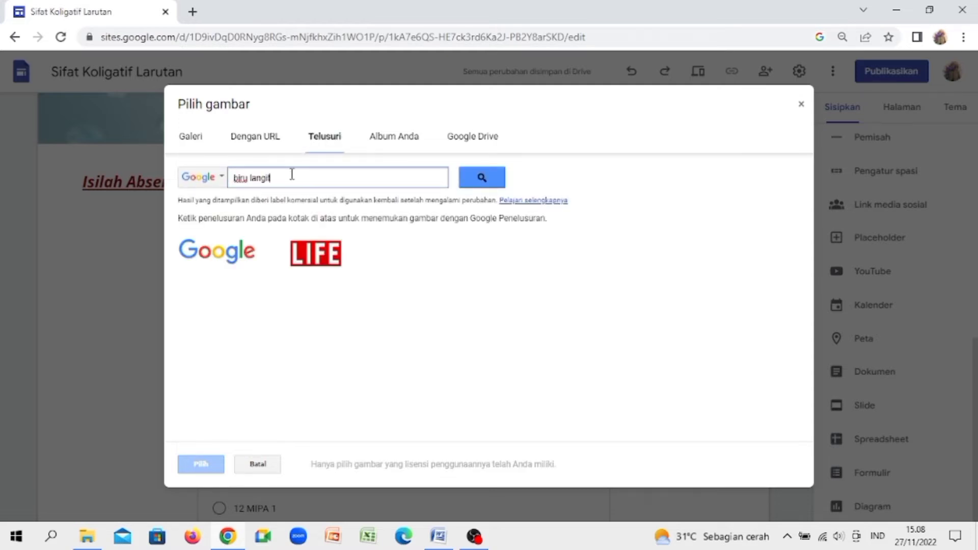
{"action": "key", "text": "Return"}
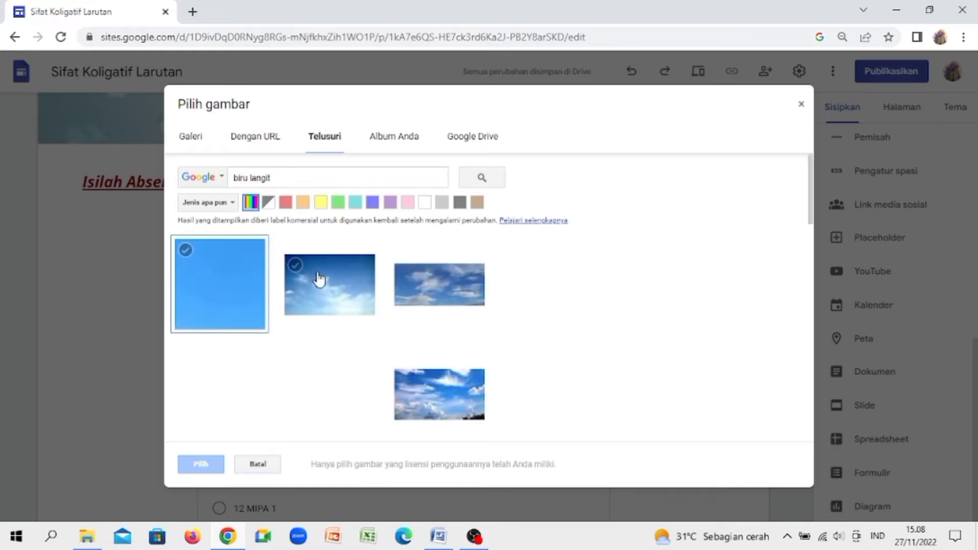
{"action": "left_click", "coordinate": [216, 286]}
{"action": "left_click", "coordinate": [200, 465]}
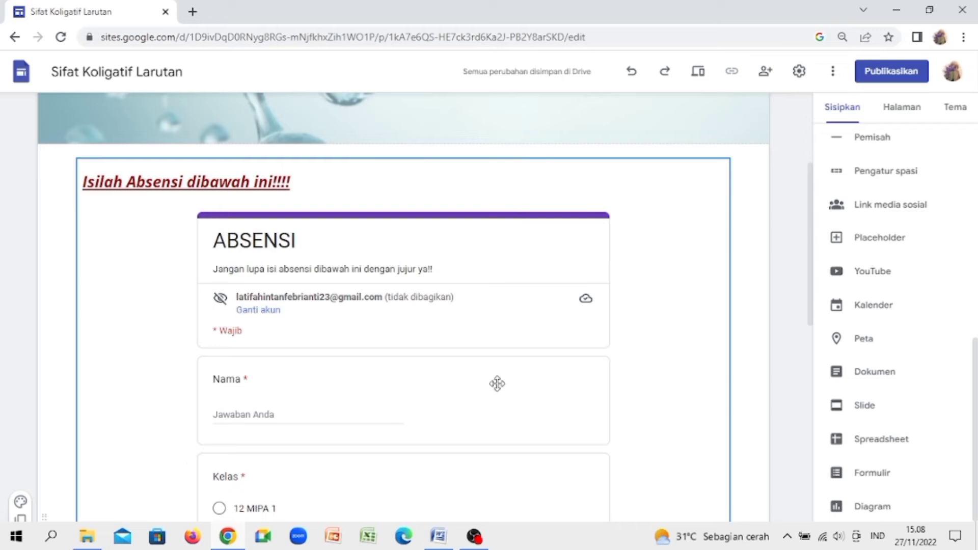
- Review the form section and replace its background picture with the Gaya 2 section colour
{"action": "left_click_drag", "start_coordinate": [812, 286], "coordinate": [785, 453]}
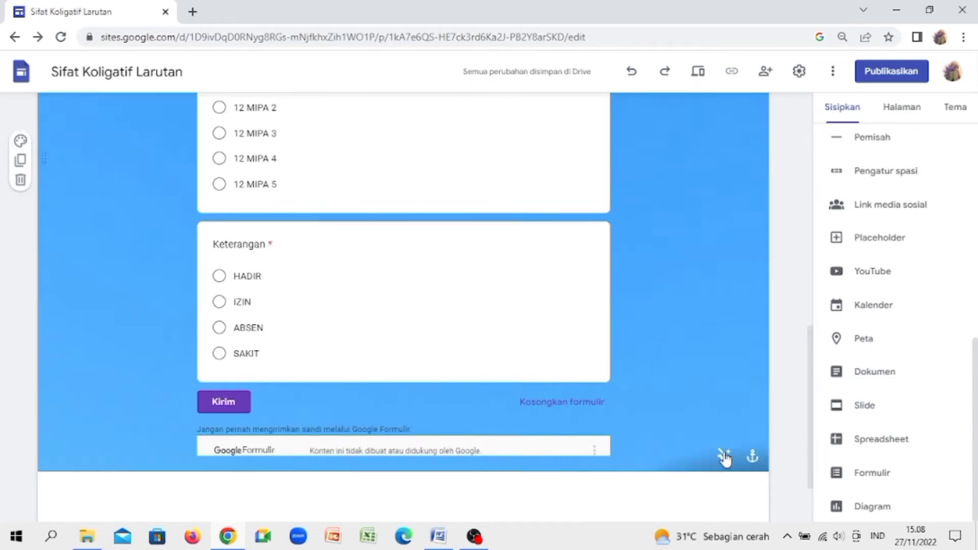
{"action": "scroll", "coordinate": [159, 306], "scroll_direction": "up", "scroll_amount": 10}
{"action": "left_click", "coordinate": [20, 444]}
{"action": "left_click", "coordinate": [76, 377]}
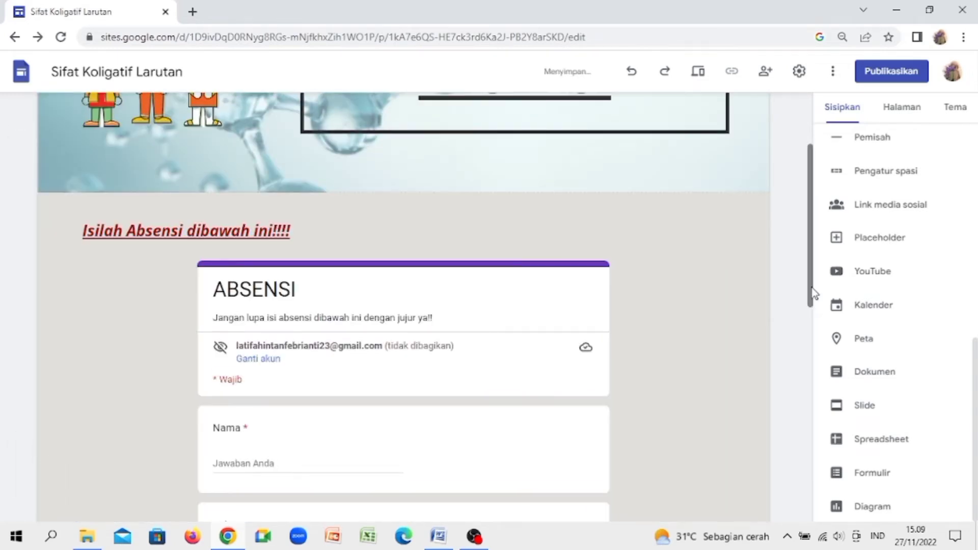
{"action": "left_click_drag", "start_coordinate": [812, 290], "coordinate": [829, 218]}
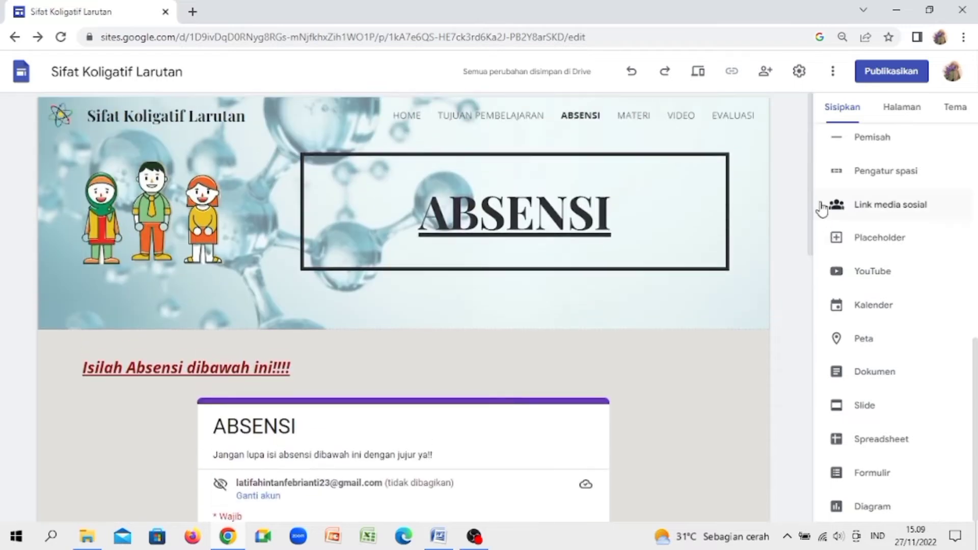
- Open the MATERI page and upload the picture "ANIMASI LARUTAN (2)" into its header beside the title
{"action": "left_click", "coordinate": [914, 124]}
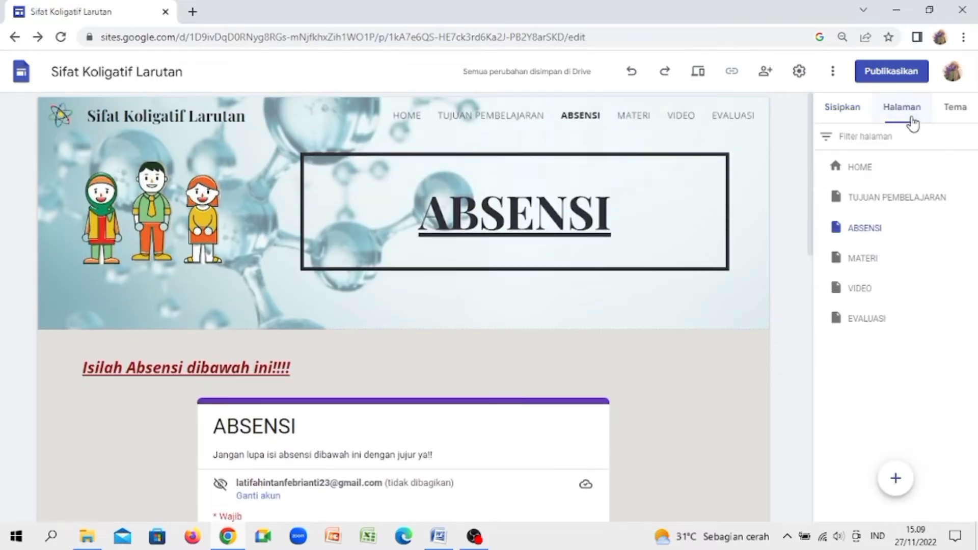
{"action": "left_click", "coordinate": [872, 261]}
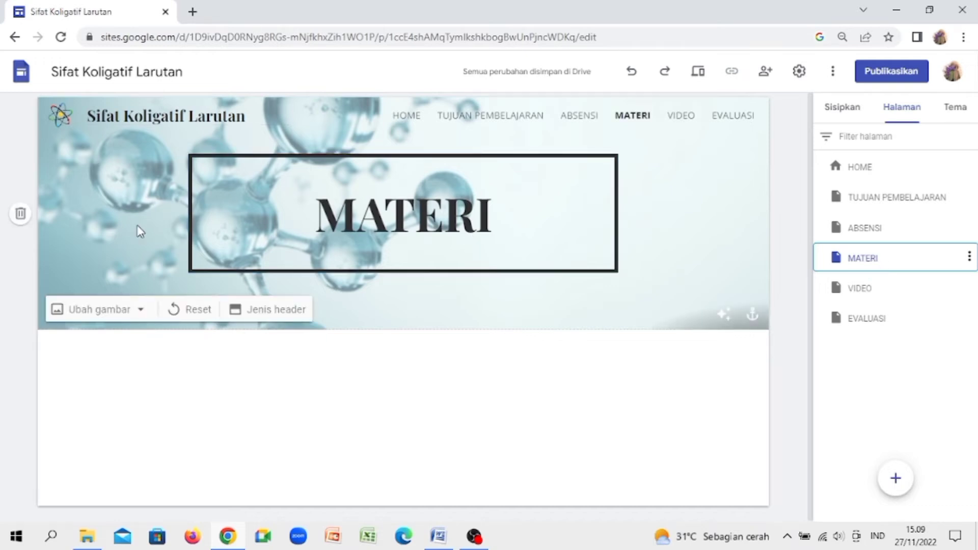
{"action": "double_click", "coordinate": [136, 228]}
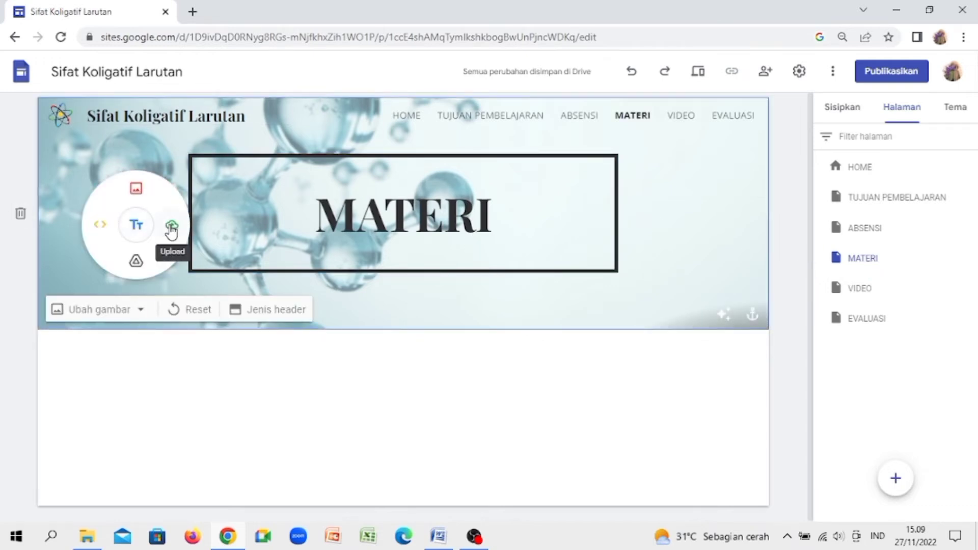
{"action": "left_click", "coordinate": [171, 228]}
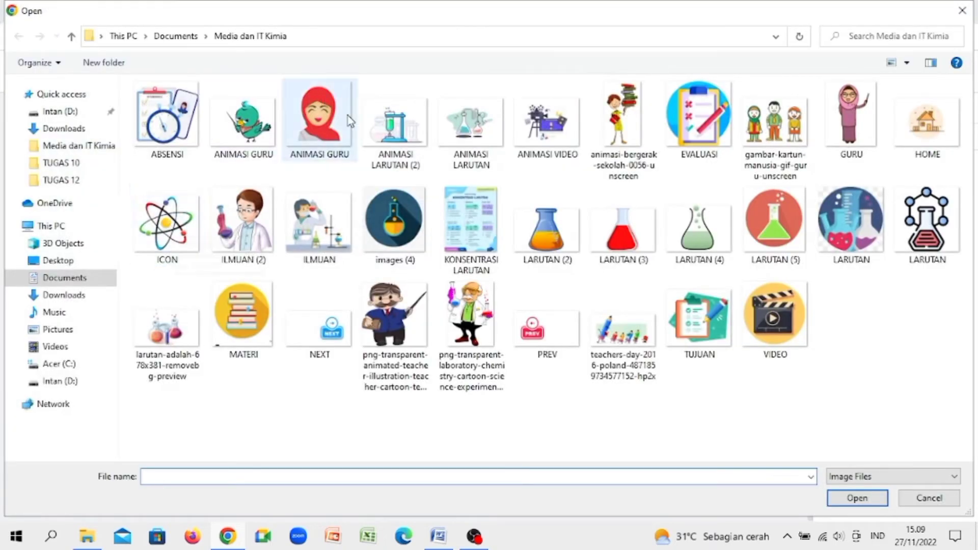
{"action": "left_click", "coordinate": [389, 151]}
{"action": "left_click", "coordinate": [857, 498]}
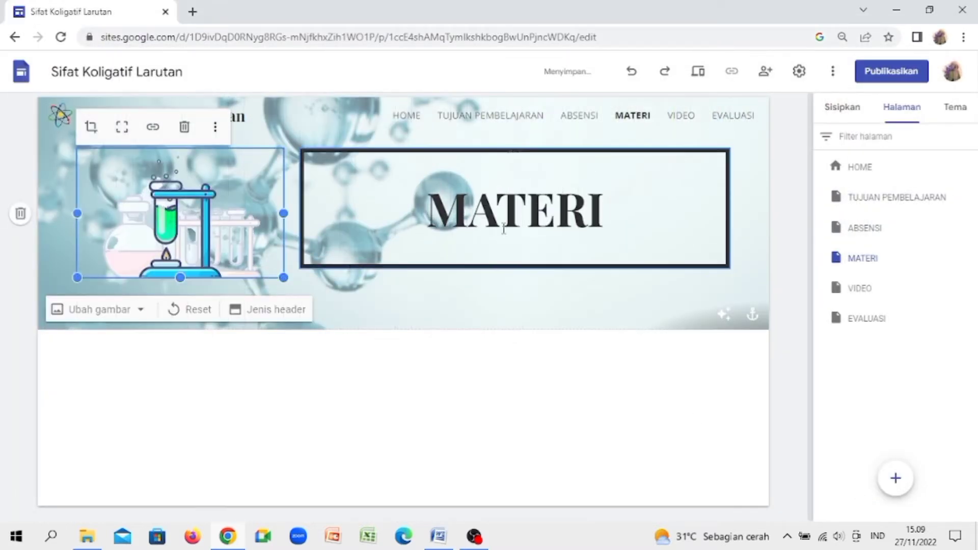
- Link the MATERI header title to the HOME page
{"action": "left_click", "coordinate": [509, 228]}
{"action": "double_click", "coordinate": [515, 226]}
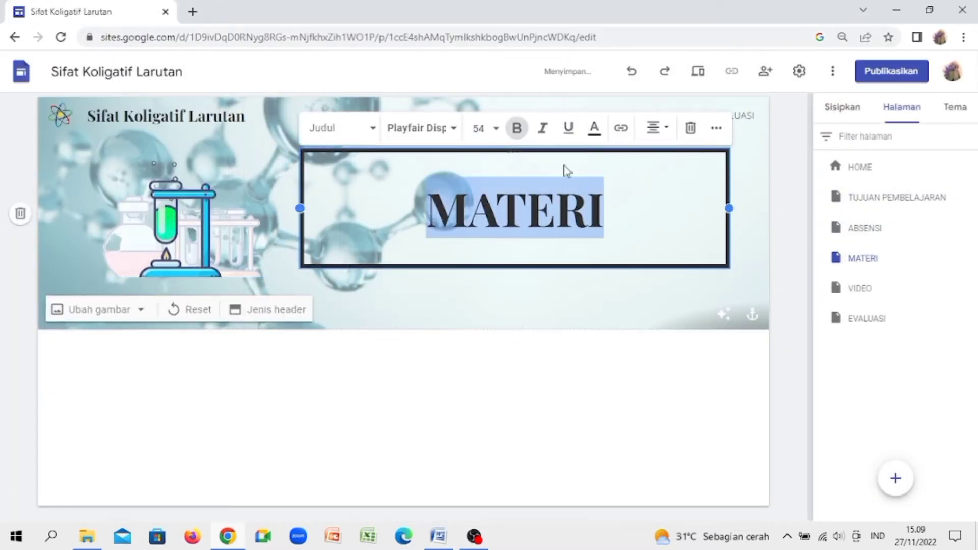
{"action": "left_click", "coordinate": [622, 129]}
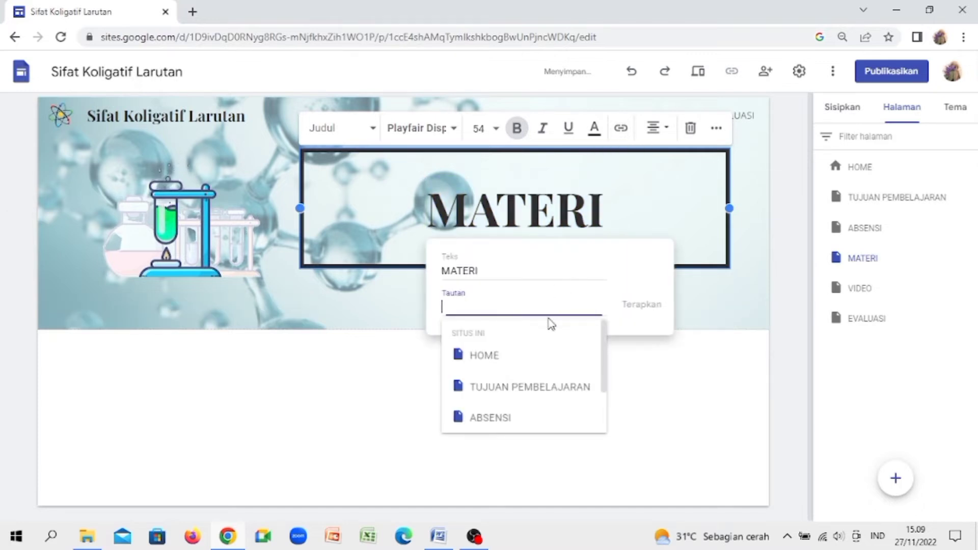
{"action": "left_click", "coordinate": [518, 359]}
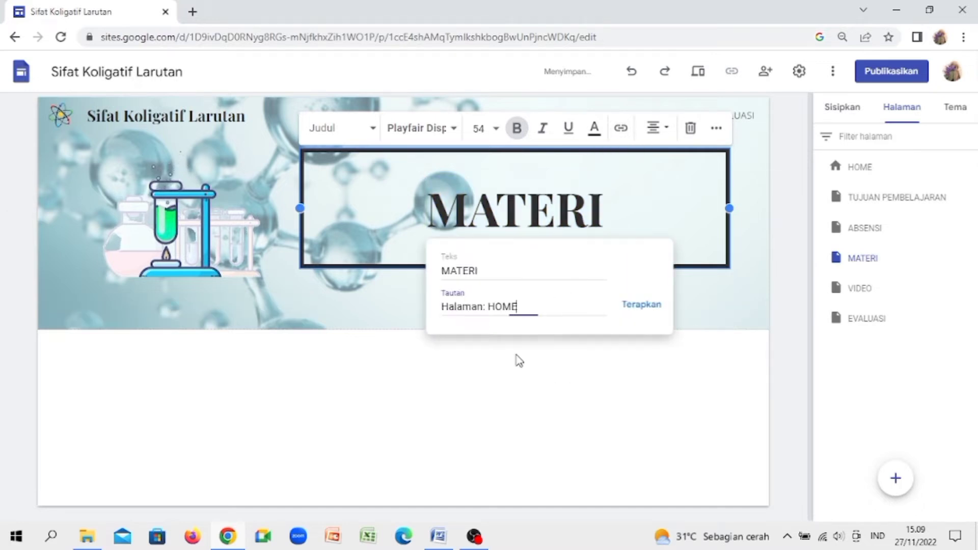
{"action": "left_click", "coordinate": [650, 306]}
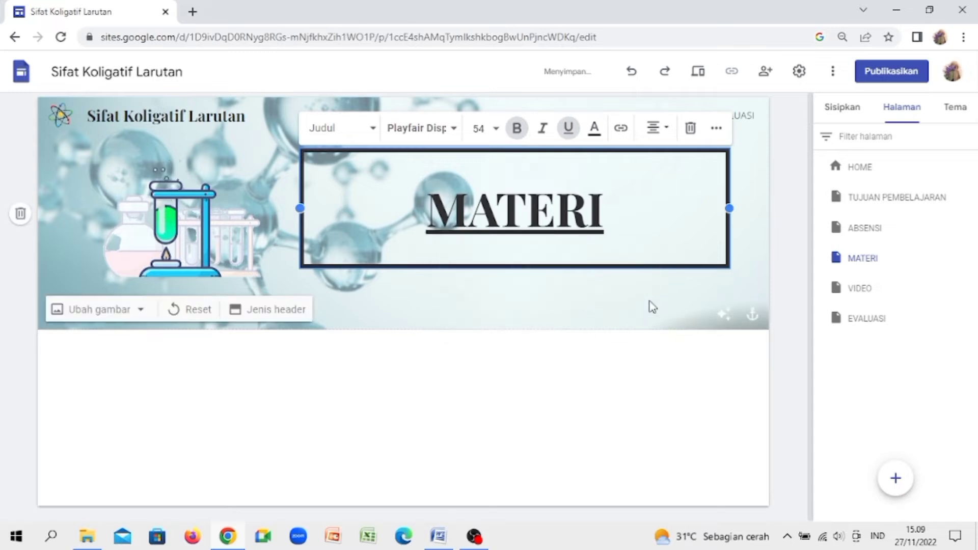
{"action": "left_click", "coordinate": [313, 412]}
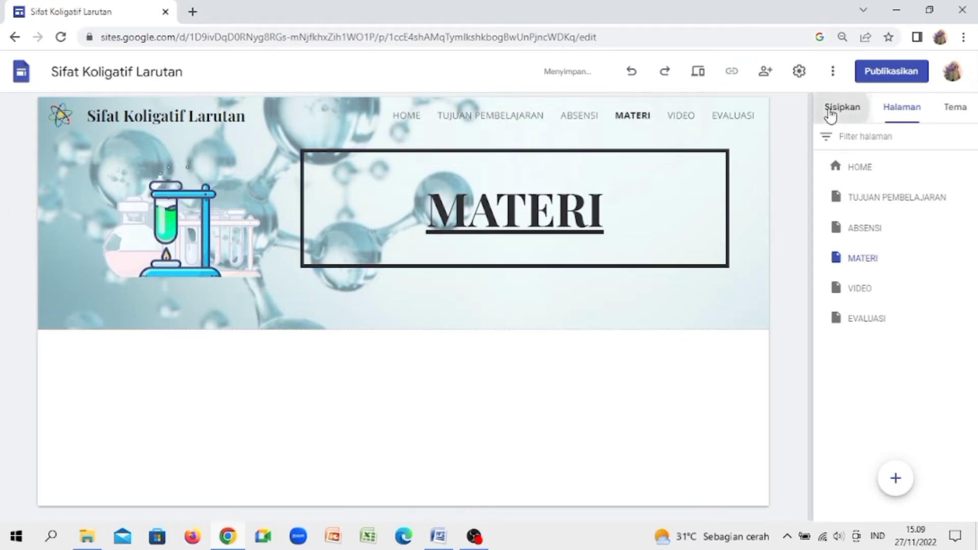
- Insert the content block with three images and captions side by side below the MATERI header
{"action": "left_click", "coordinate": [831, 116]}
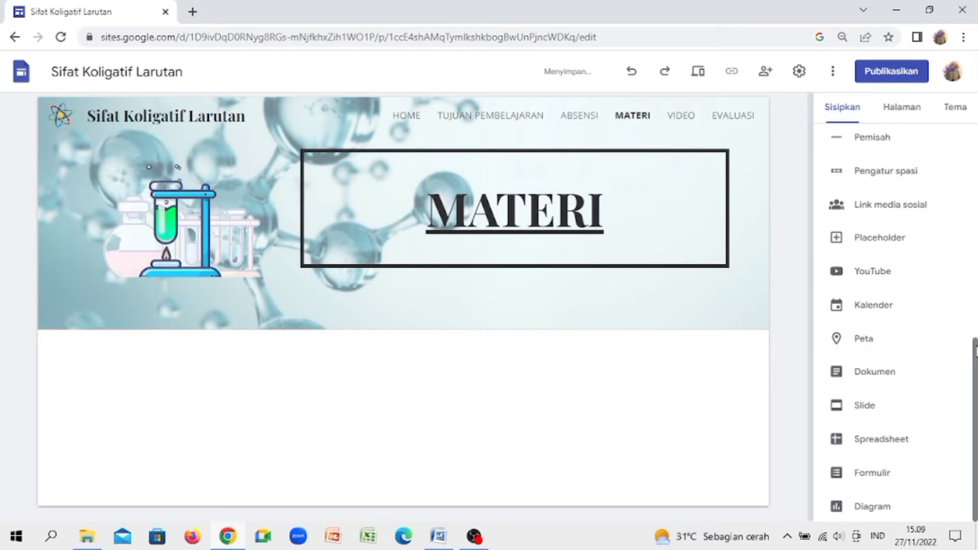
{"action": "left_click_drag", "start_coordinate": [976, 352], "coordinate": [974, 121]}
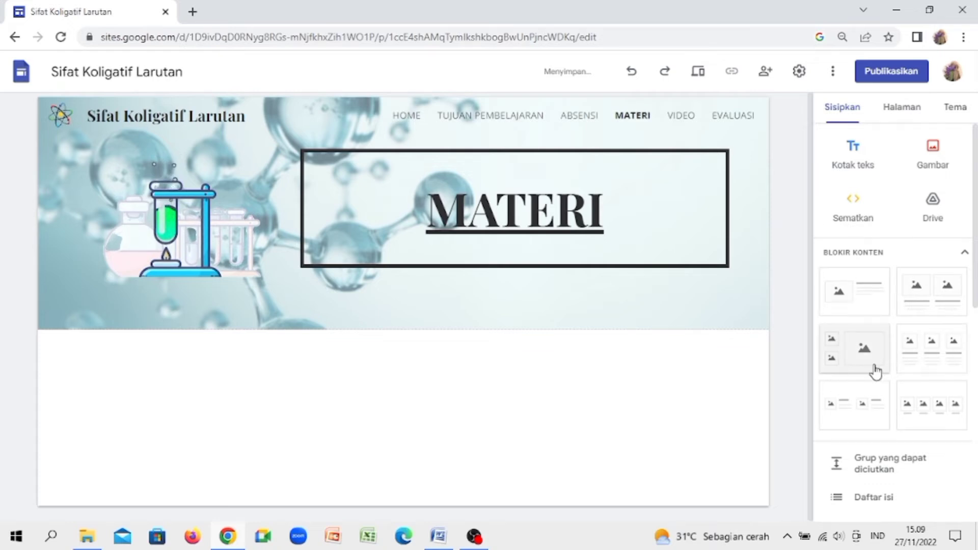
{"action": "left_click", "coordinate": [932, 363]}
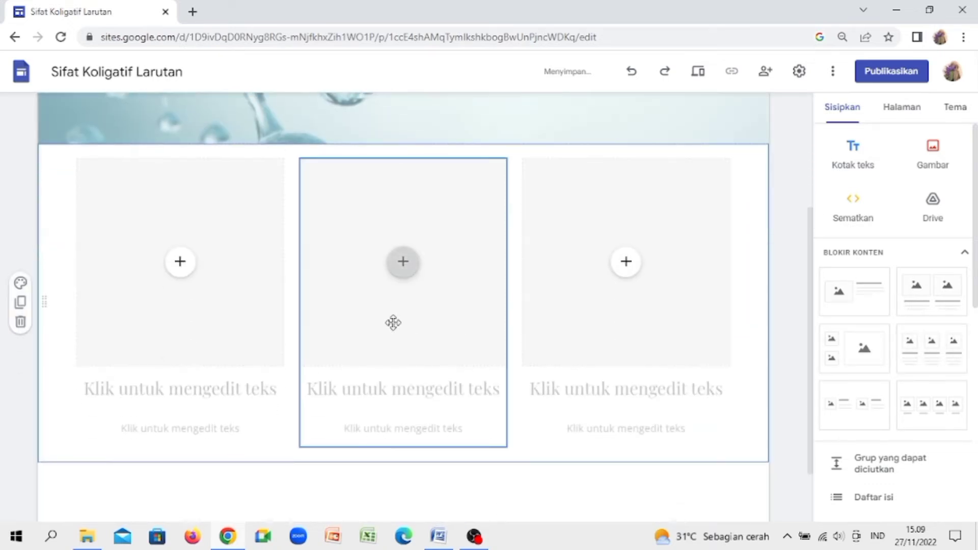
- Shrink the block's first and middle columns to the same smaller width and image height
{"action": "left_click", "coordinate": [248, 352]}
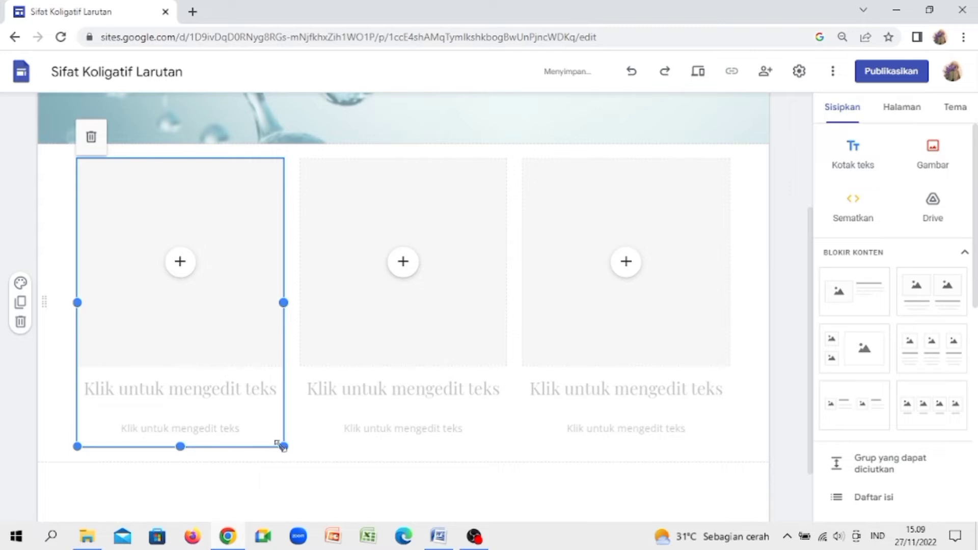
{"action": "left_click_drag", "start_coordinate": [283, 446], "coordinate": [197, 358]}
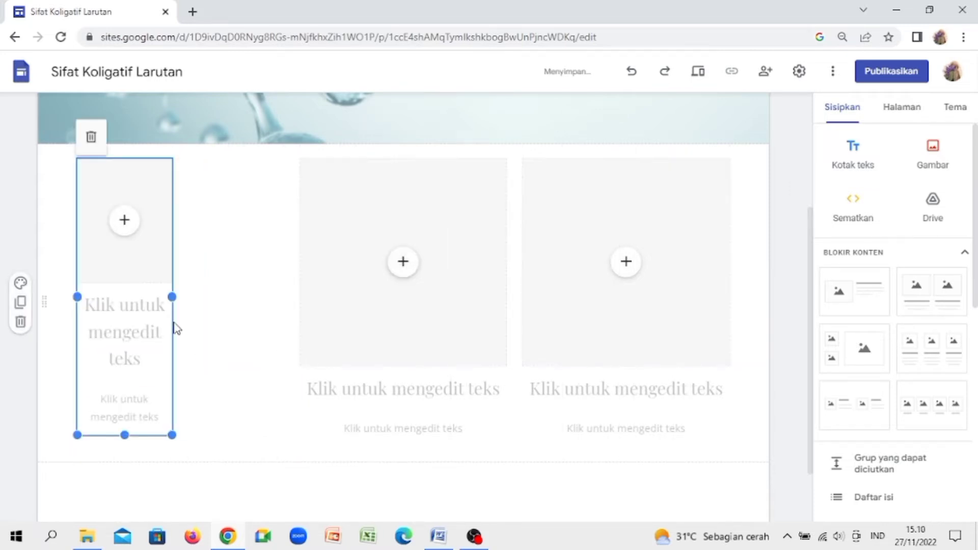
{"action": "left_click_drag", "start_coordinate": [172, 297], "coordinate": [208, 299]}
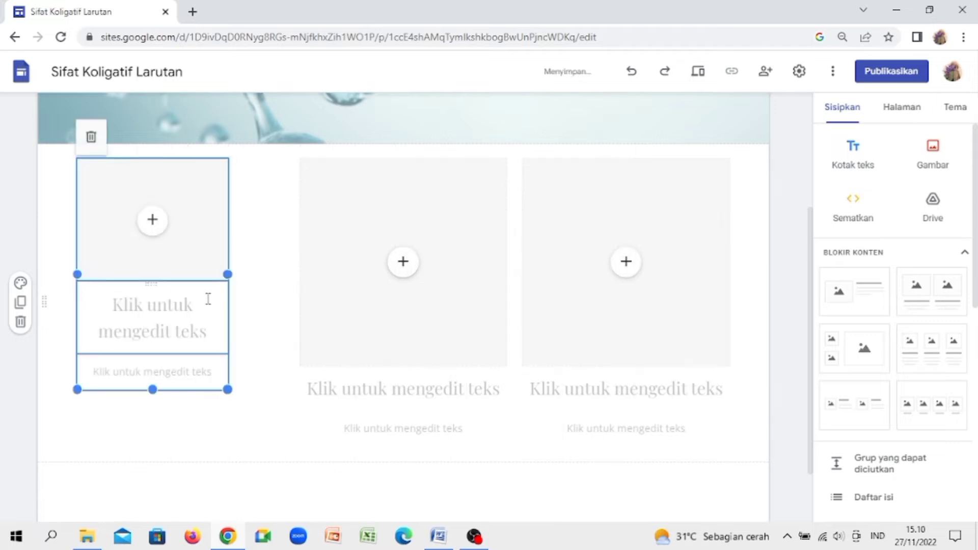
{"action": "left_click", "coordinate": [341, 313]}
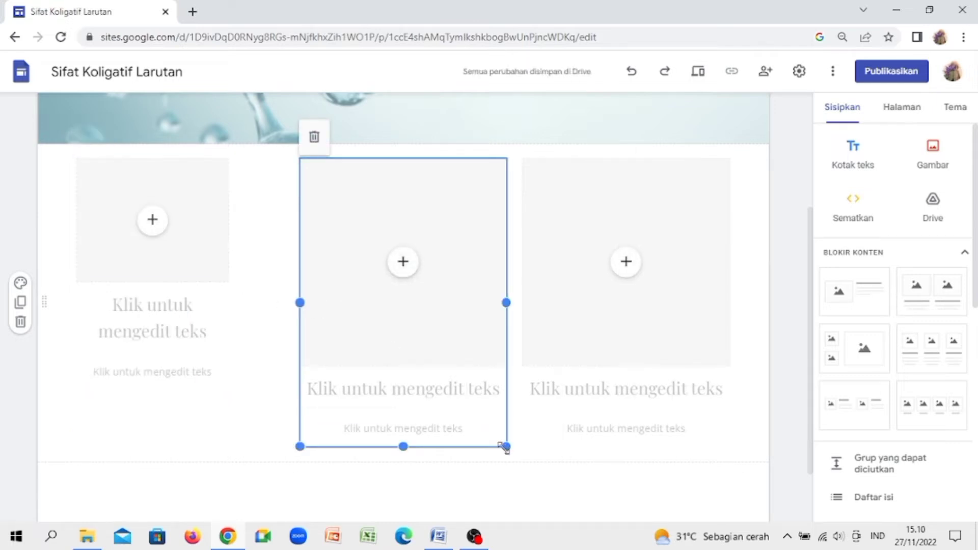
{"action": "left_click_drag", "start_coordinate": [507, 446], "coordinate": [455, 390]}
{"action": "left_click", "coordinate": [455, 390]}
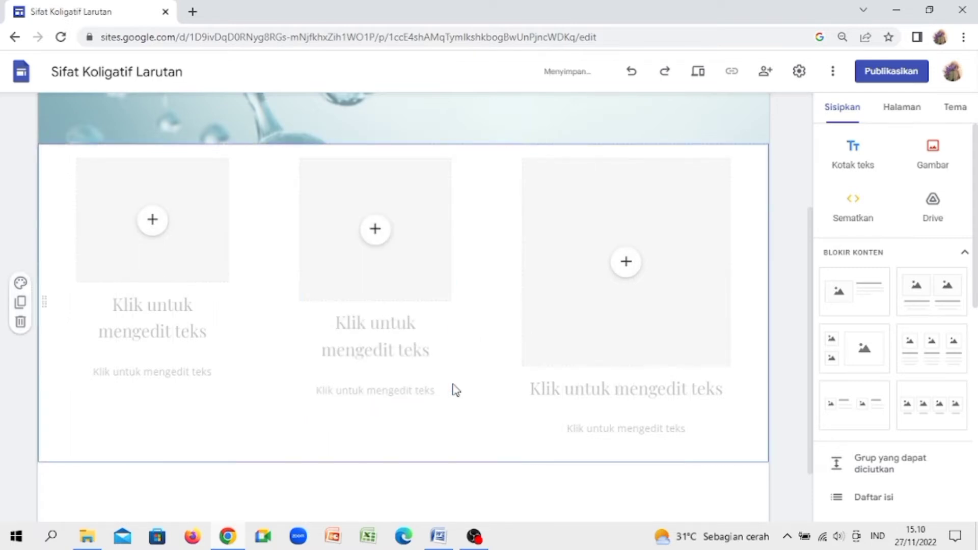
{"action": "left_click", "coordinate": [448, 390]}
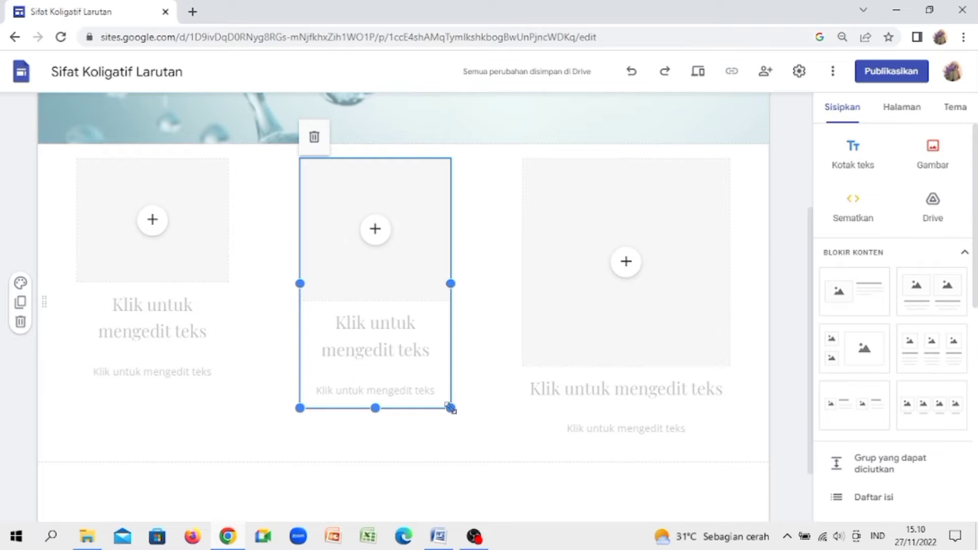
{"action": "left_click_drag", "start_coordinate": [451, 408], "coordinate": [452, 389]}
- Delete the block's third column and move the remaining two columns side by side to the middle of the section
{"action": "left_click", "coordinate": [541, 368]}
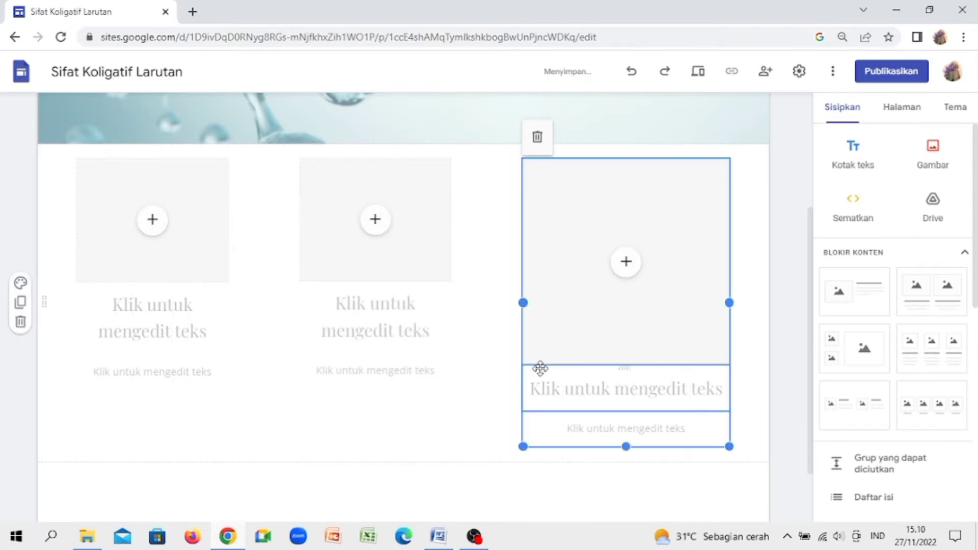
{"action": "key", "text": "Delete"}
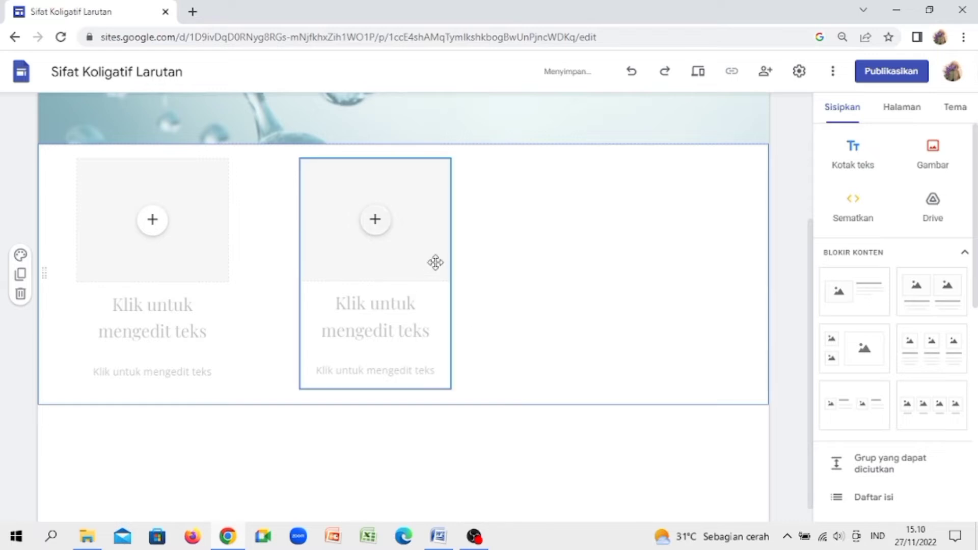
{"action": "left_click_drag", "start_coordinate": [428, 251], "coordinate": [490, 250]}
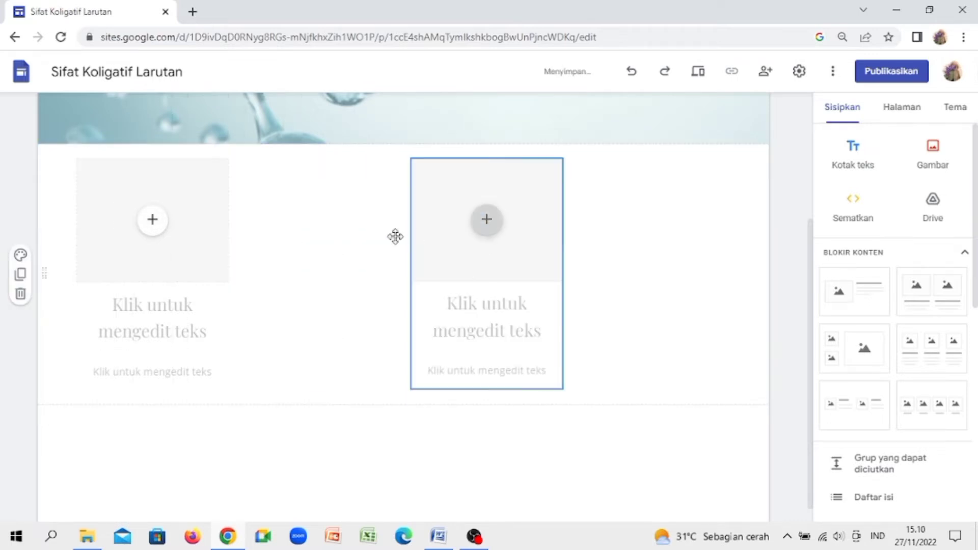
{"action": "left_click_drag", "start_coordinate": [202, 252], "coordinate": [301, 261]}
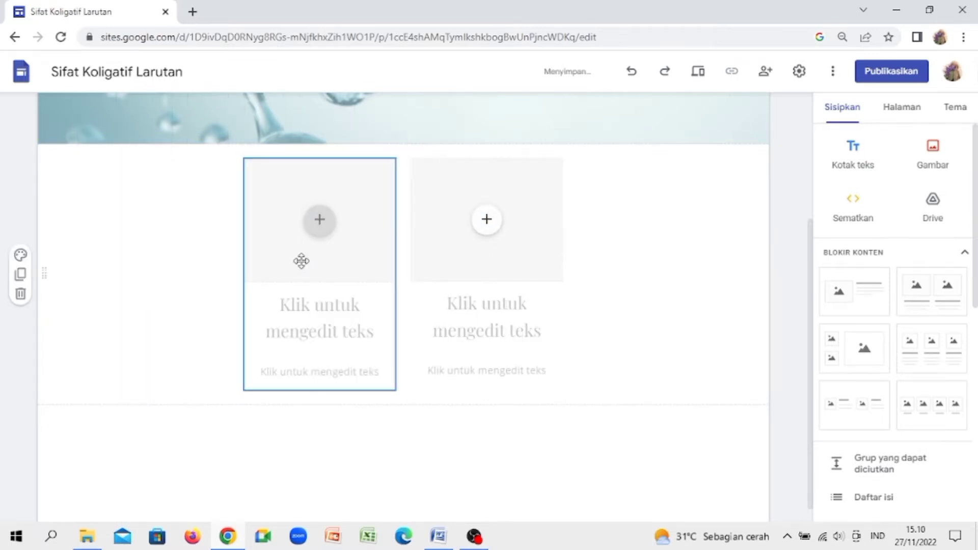
- Title the first column "PENGERTIAN" and delete the description text box beneath it
{"action": "left_click", "coordinate": [332, 314]}
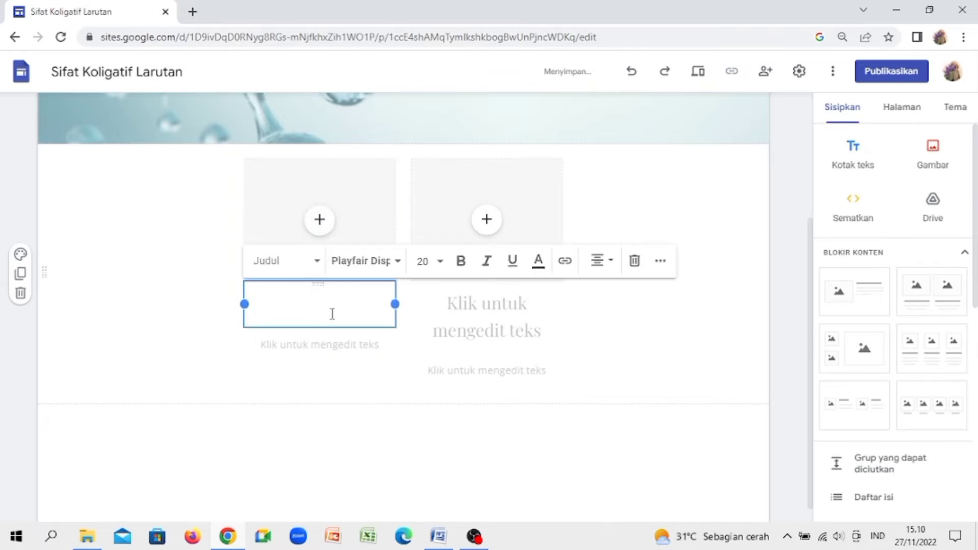
{"action": "type", "text": "PENGERTIAN"}
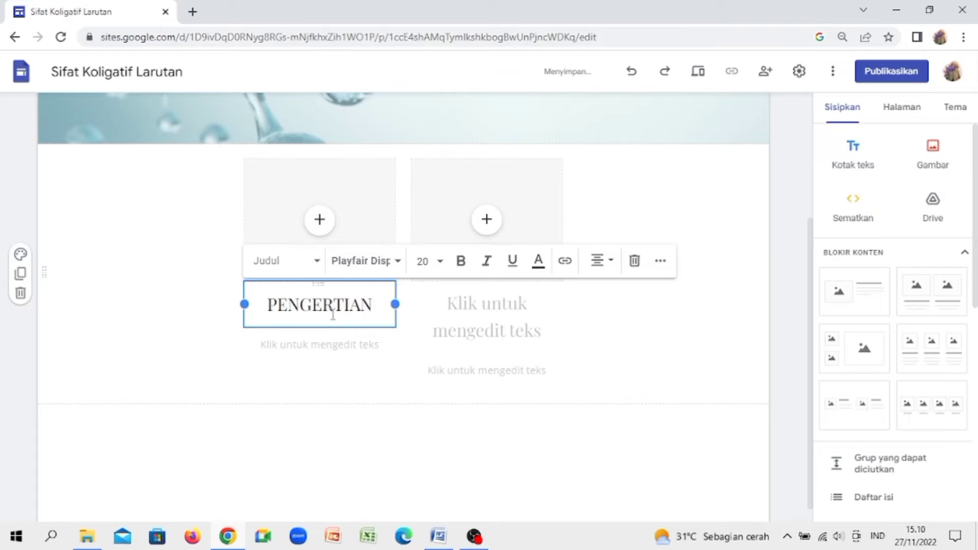
{"action": "left_click", "coordinate": [372, 349]}
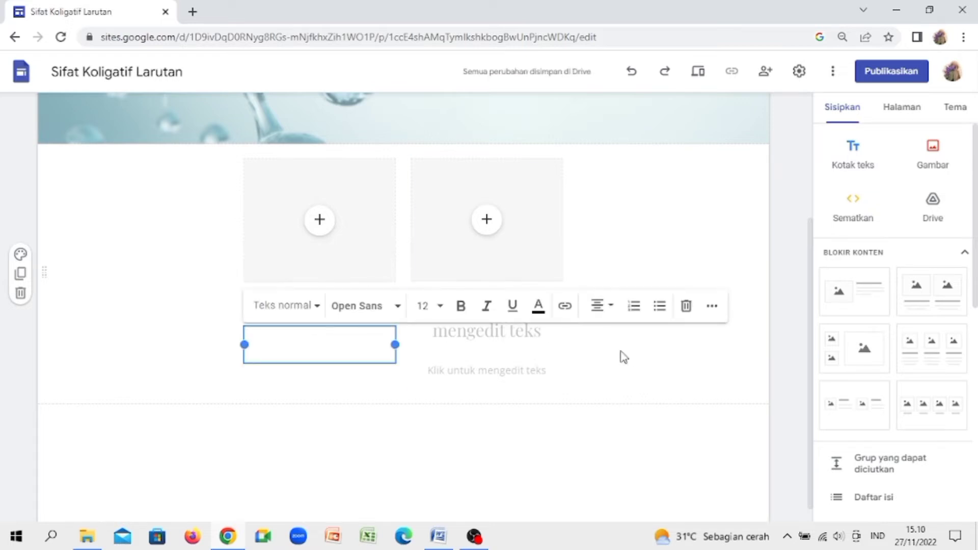
{"action": "left_click", "coordinate": [686, 307]}
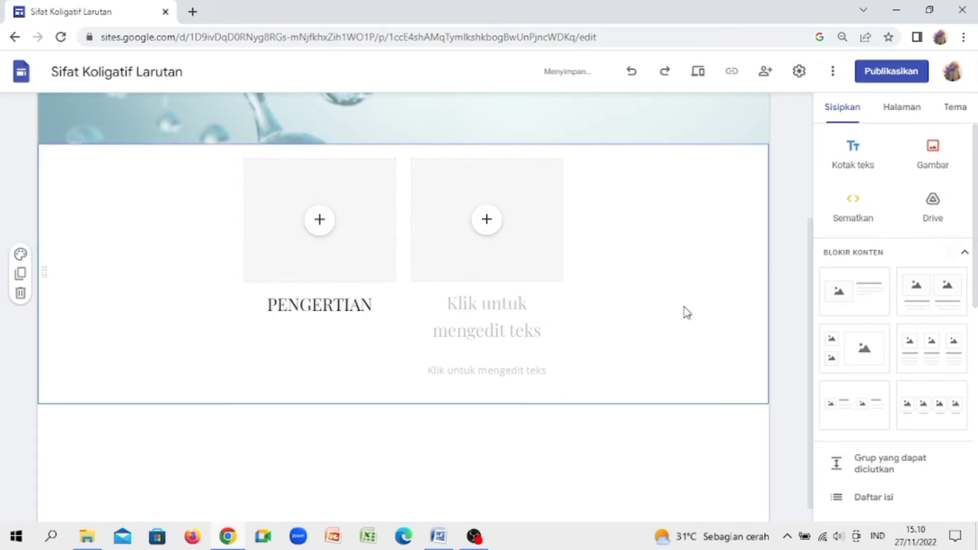
- Title the second column "KONSENTRASI LARUTAN" and delete the description text box beneath it
{"action": "left_click", "coordinate": [531, 329]}
{"action": "type", "text": "KO"}
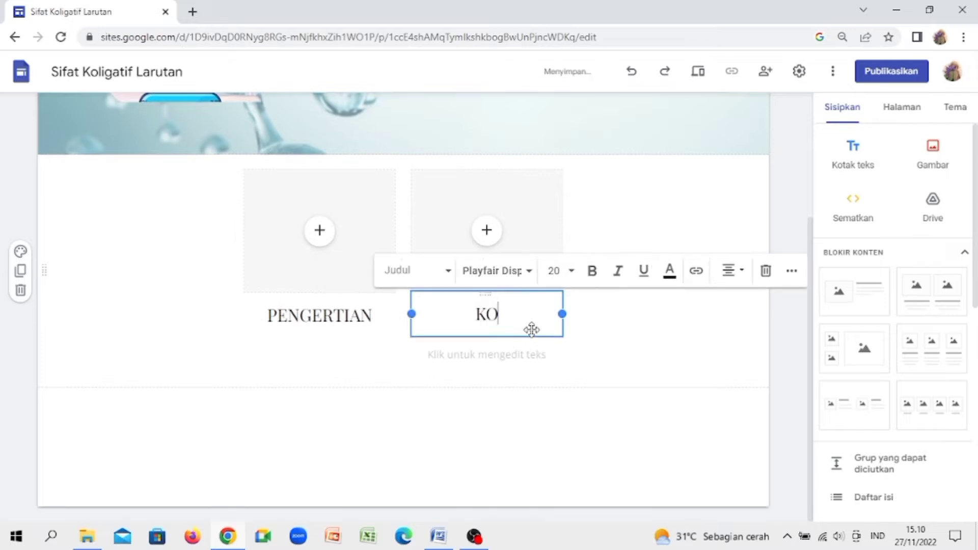
{"action": "type", "text": "NSENTRA"}
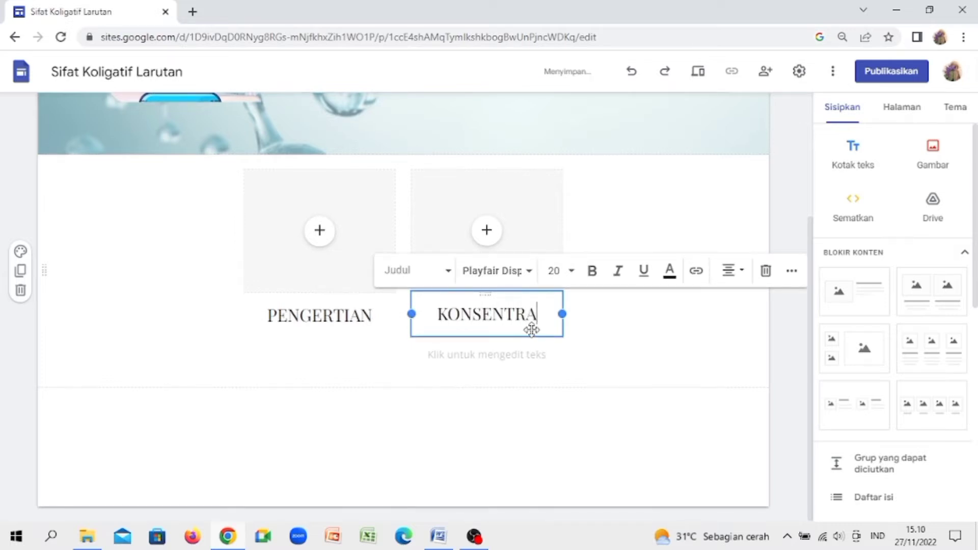
{"action": "type", "text": "SI LARUTAN"}
{"action": "left_click", "coordinate": [629, 350]}
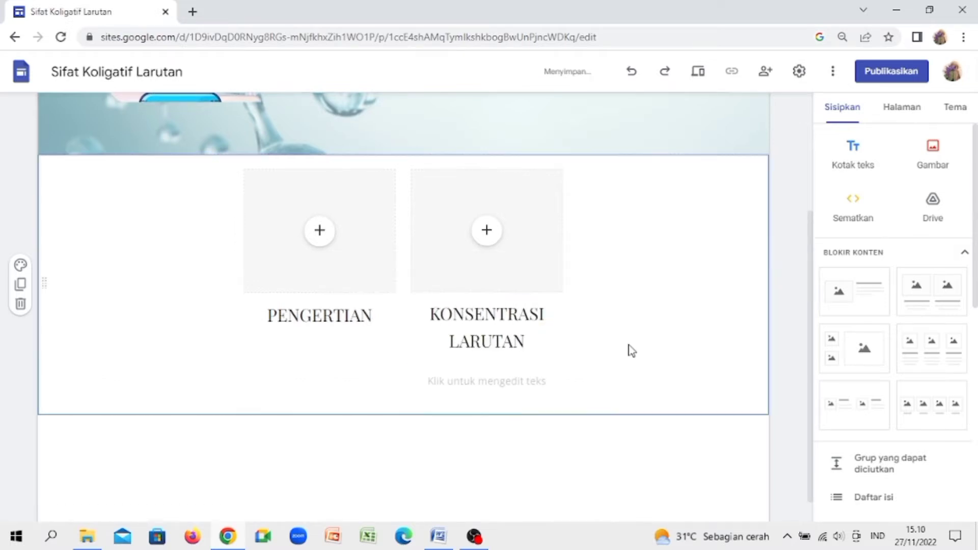
{"action": "left_click", "coordinate": [487, 378]}
{"action": "left_click", "coordinate": [763, 342]}
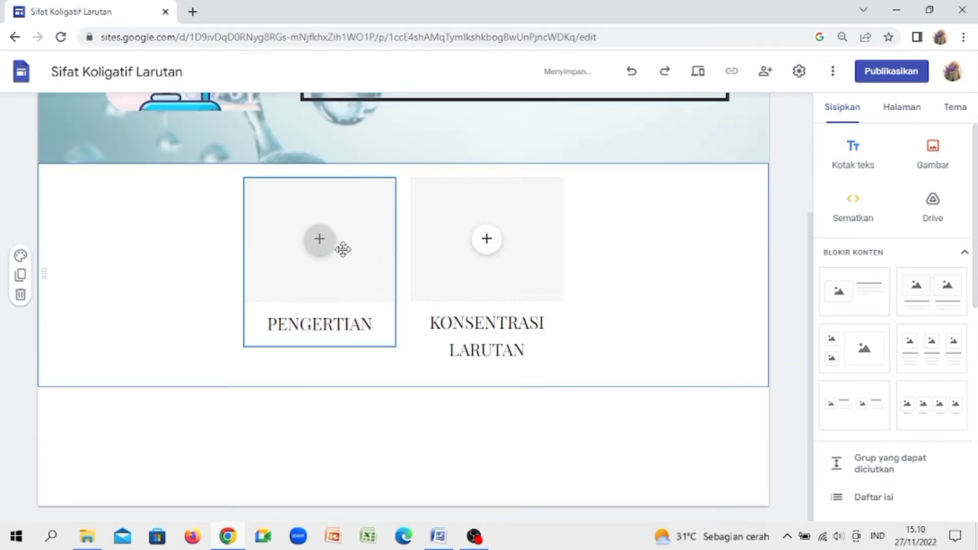
- Upload the LARUTAN picture of a flask ringed by molecules into the PENGERTIAN column and heighten it to show the whole image
{"action": "left_click", "coordinate": [306, 248]}
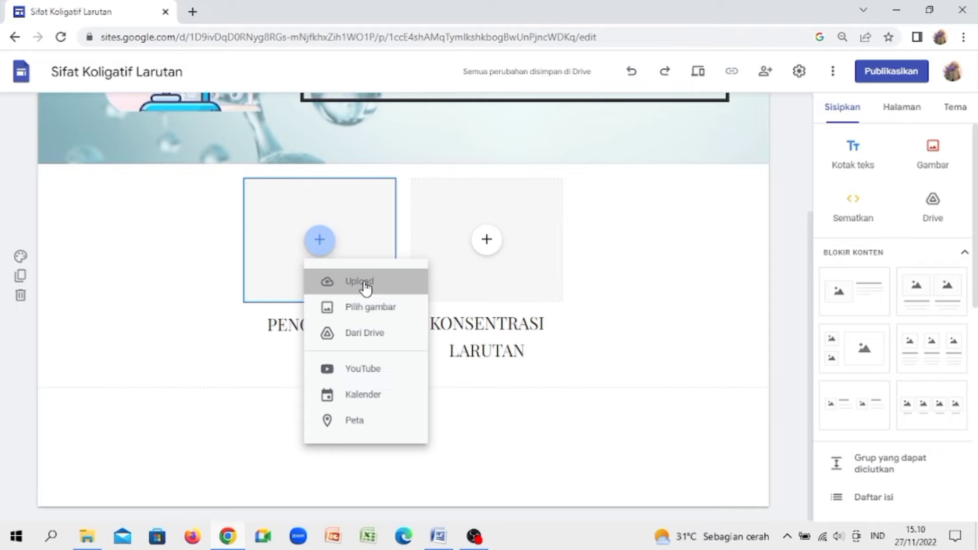
{"action": "left_click", "coordinate": [412, 291]}
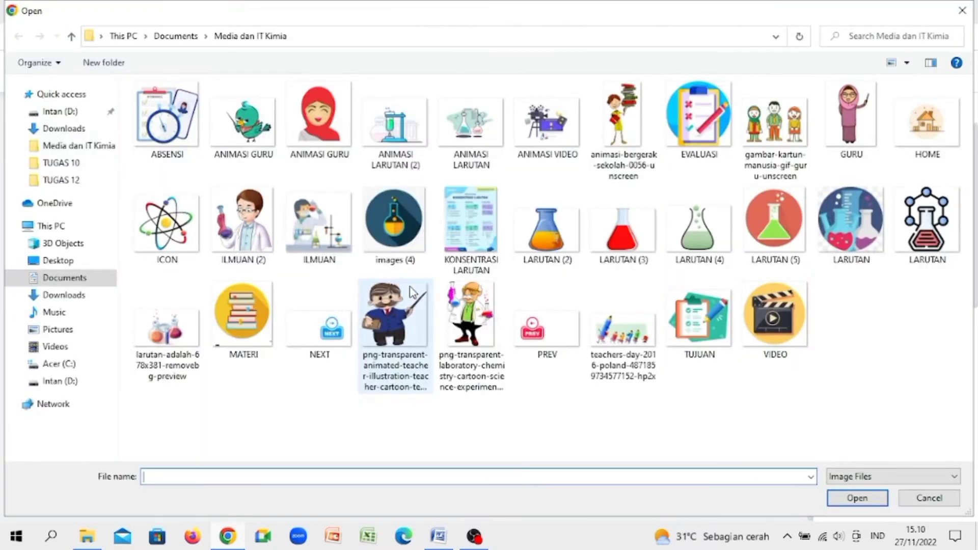
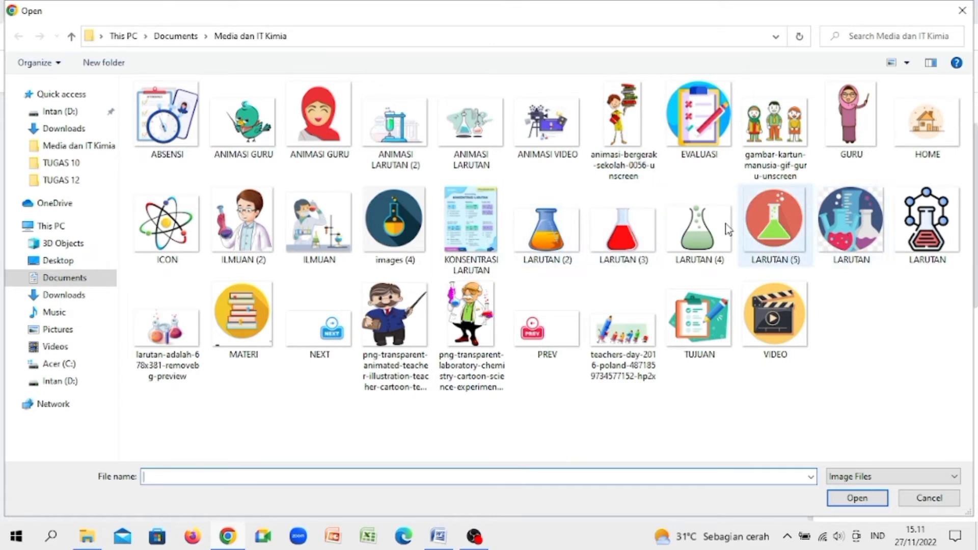
{"action": "left_click", "coordinate": [927, 225]}
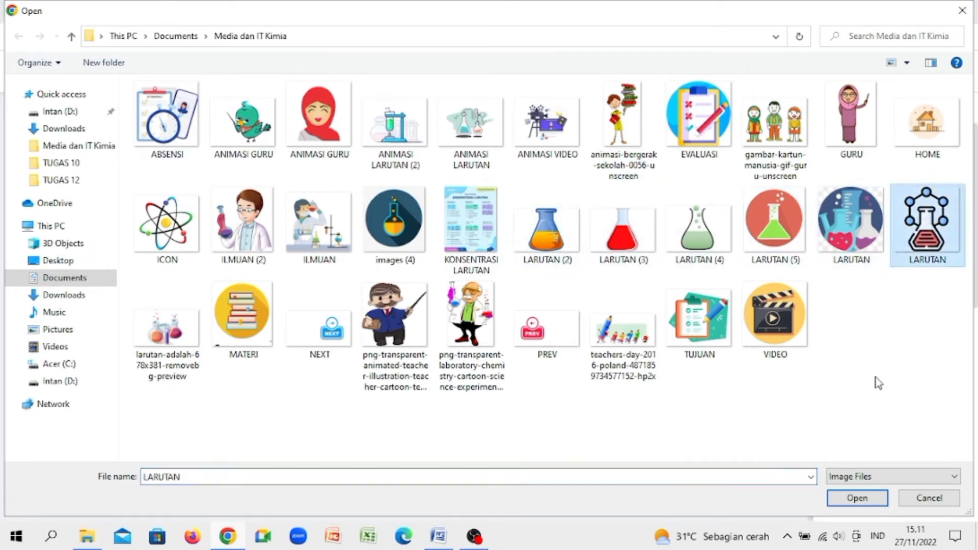
{"action": "left_click", "coordinate": [848, 498]}
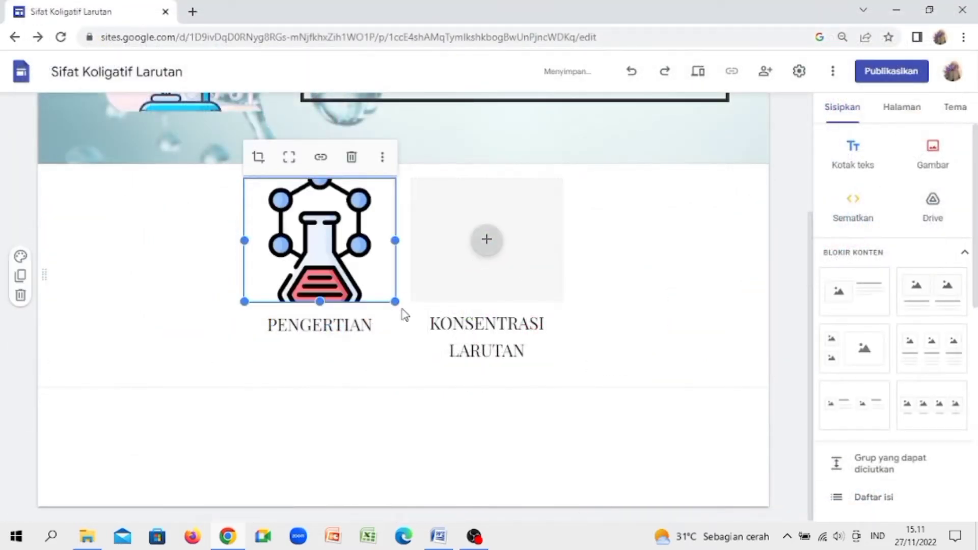
{"action": "left_click_drag", "start_coordinate": [395, 301], "coordinate": [395, 343]}
- Upload the image LARUTAN (2) into the KONSENTRASI LARUTAN column and fit it to the column's width
{"action": "left_click", "coordinate": [476, 291]}
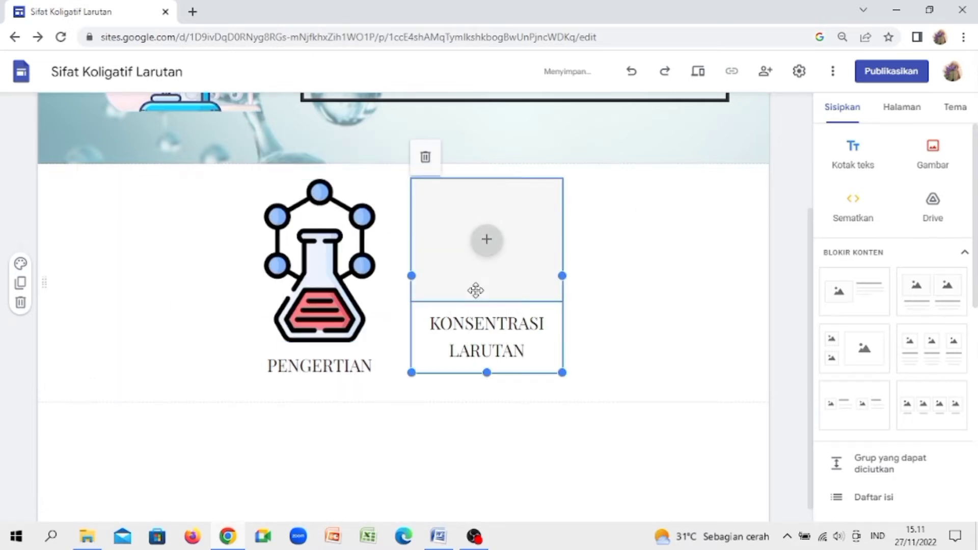
{"action": "left_click", "coordinate": [487, 239]}
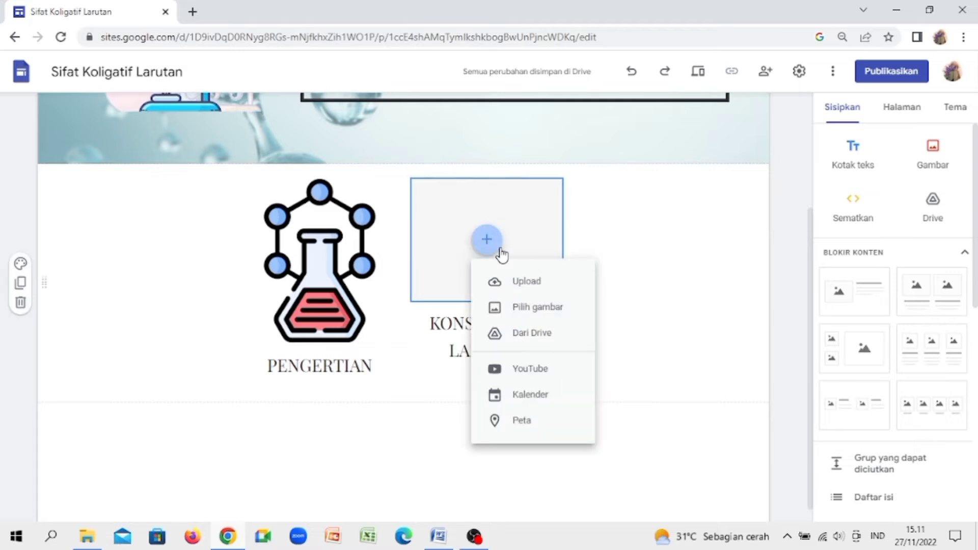
{"action": "left_click", "coordinate": [499, 275]}
{"action": "double_click", "coordinate": [551, 267]}
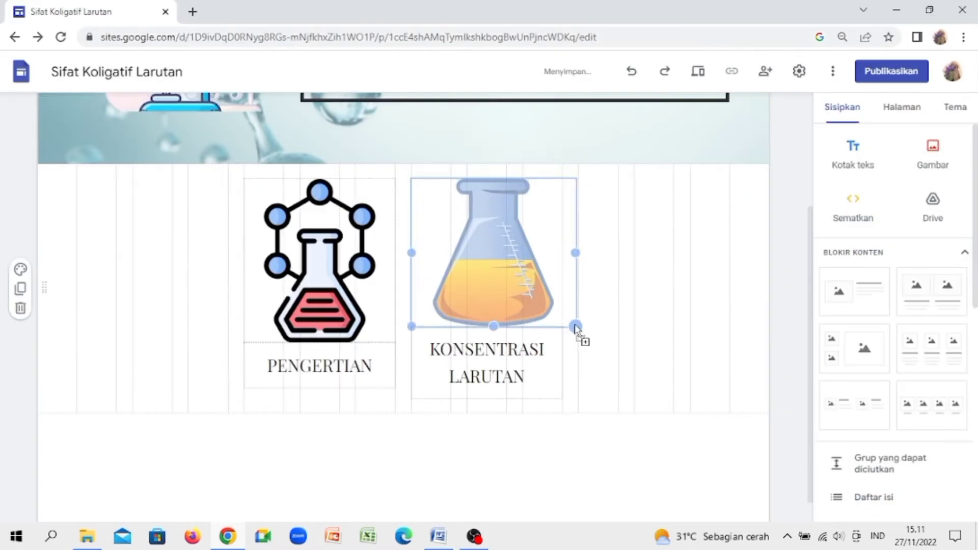
{"action": "left_click_drag", "start_coordinate": [563, 258], "coordinate": [510, 246]}
- Shrink the PENGERTIAN column's picture to match the height of the picture in the neighbouring column
{"action": "left_click", "coordinate": [321, 265]}
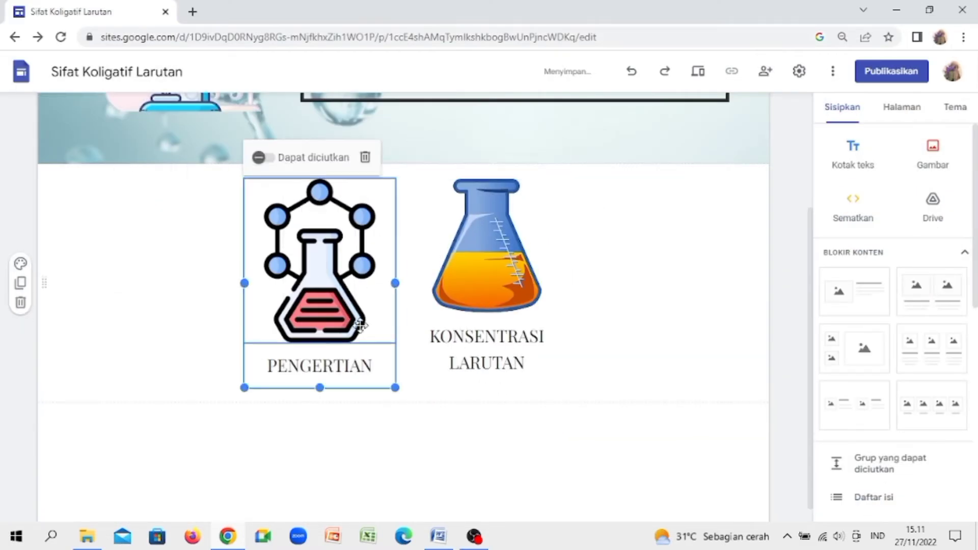
{"action": "left_click_drag", "start_coordinate": [396, 388], "coordinate": [403, 319]}
{"action": "left_click", "coordinate": [320, 339]}
{"action": "left_click", "coordinate": [321, 245]}
{"action": "left_click", "coordinate": [382, 157]}
{"action": "mouse_move", "coordinate": [410, 204]}
{"action": "left_click", "coordinate": [552, 230]}
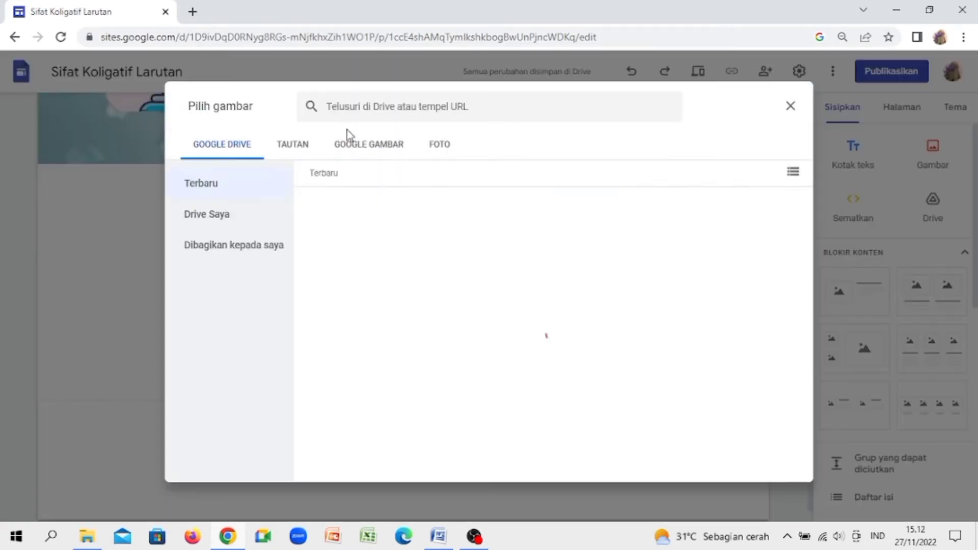
{"action": "key", "text": "Escape"}
- Replace the PENGERTIAN column's picture with the uploaded image LARUTAN (4)
{"action": "left_click", "coordinate": [383, 157]}
{"action": "left_click", "coordinate": [536, 199]}
{"action": "double_click", "coordinate": [700, 224]}
- Make the "PENGERTIAN" title bold and dark red, keeping its Playfair Display font
{"action": "double_click", "coordinate": [320, 339]}
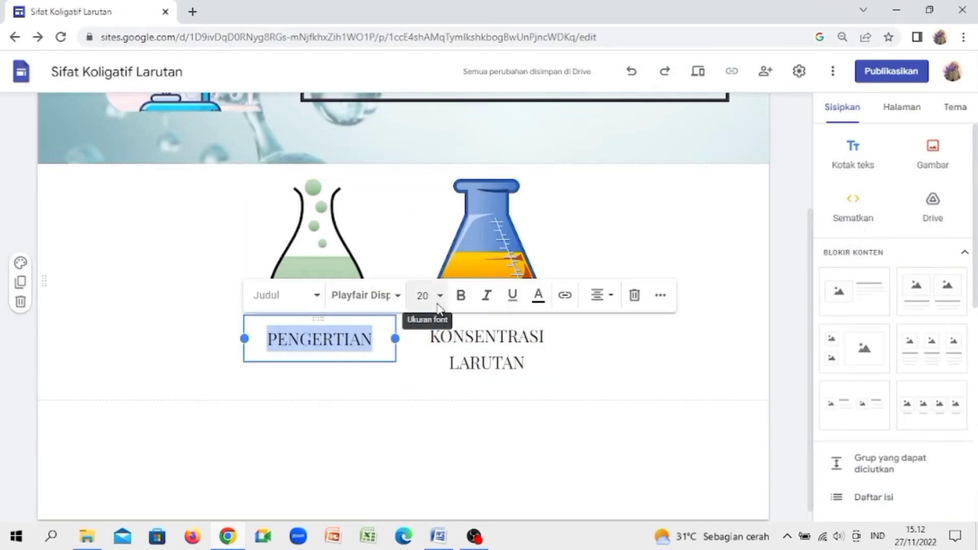
{"action": "left_click", "coordinate": [463, 298]}
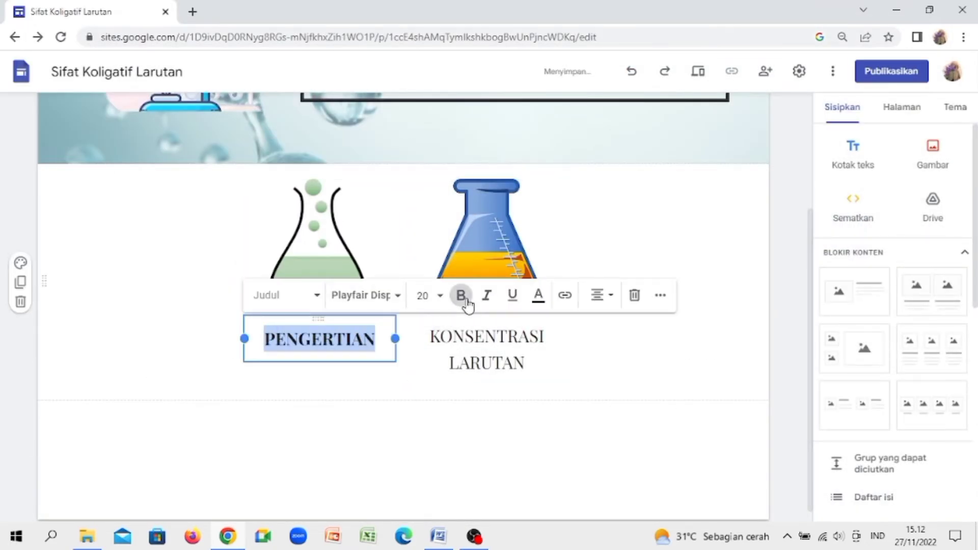
{"action": "left_click", "coordinate": [540, 301]}
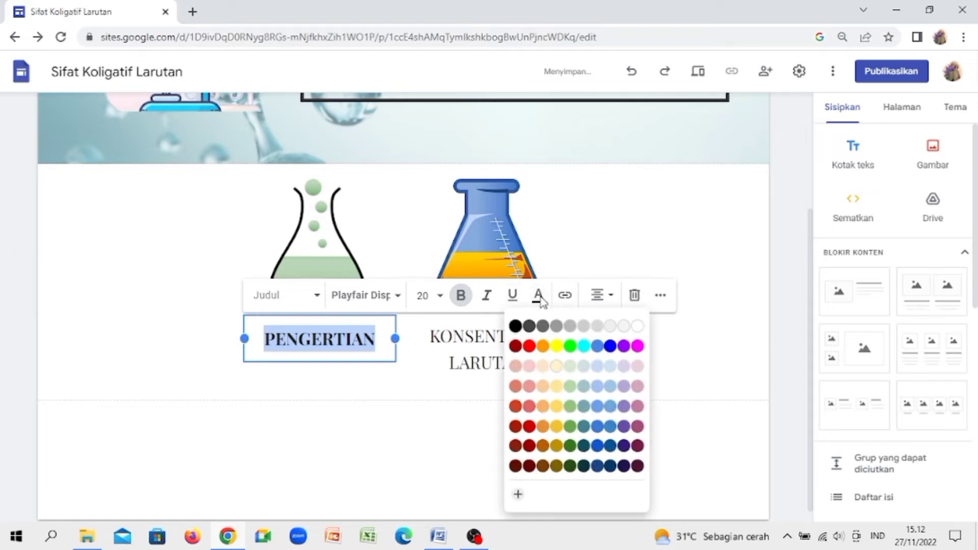
{"action": "left_click", "coordinate": [516, 347]}
{"action": "left_click", "coordinate": [398, 298]}
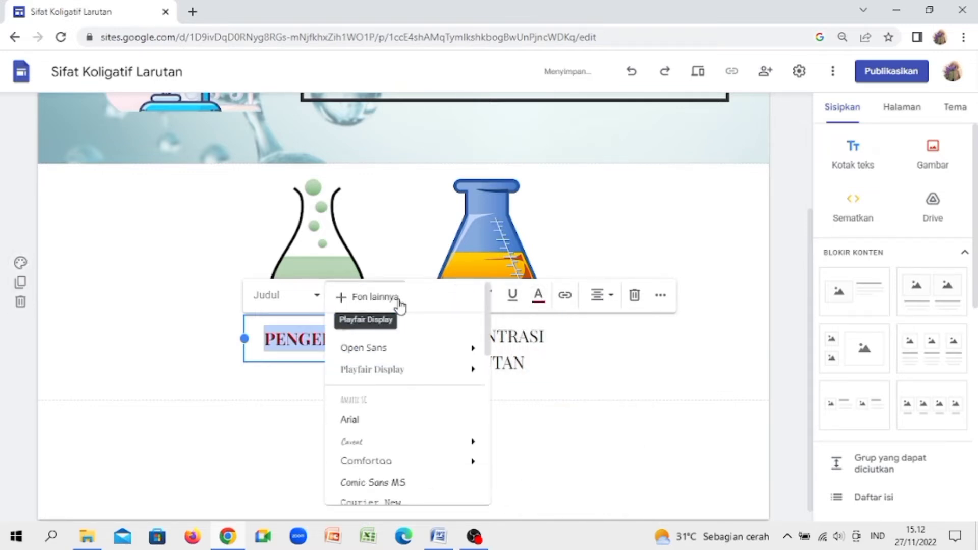
{"action": "left_click", "coordinate": [623, 404]}
- Make the "KONSENTRASI LARUTAN" title bold and colour it dark red (#980000)
{"action": "left_click", "coordinate": [489, 356]}
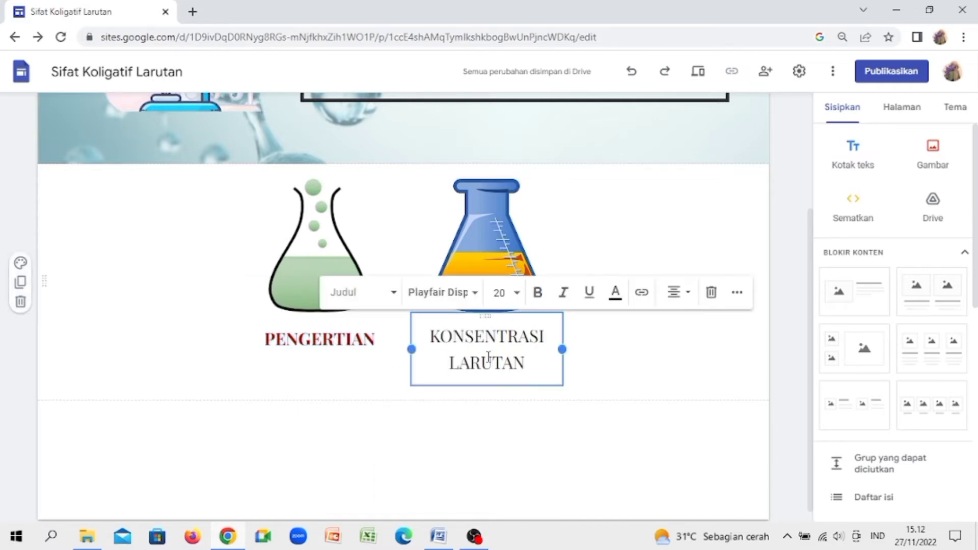
{"action": "triple_click", "coordinate": [488, 356]}
{"action": "left_click", "coordinate": [615, 293]}
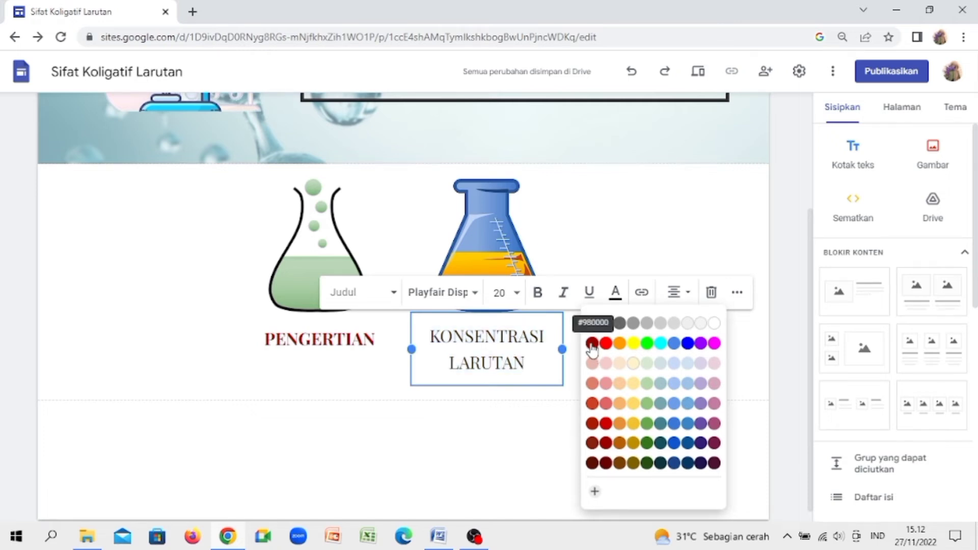
{"action": "left_click", "coordinate": [591, 343]}
{"action": "left_click", "coordinate": [539, 293]}
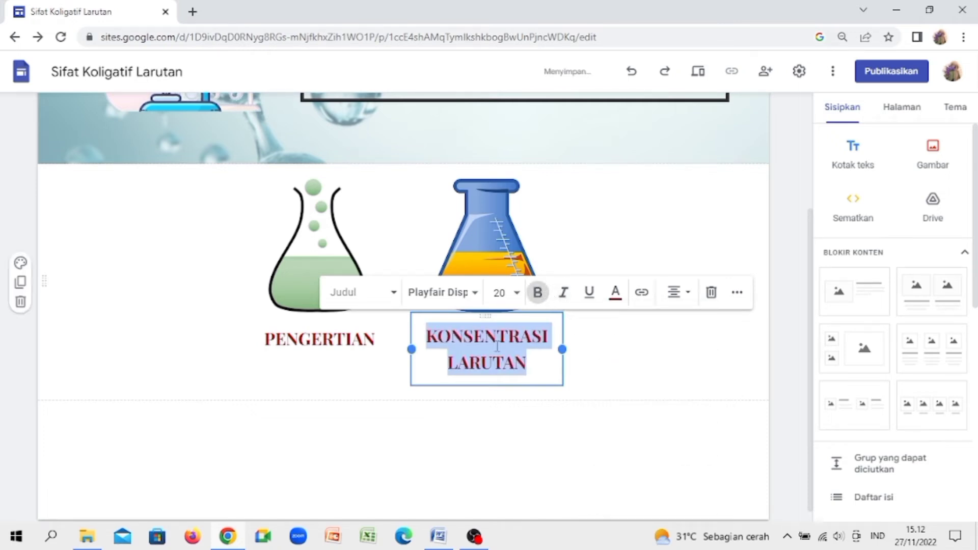
{"action": "left_click", "coordinate": [445, 427]}
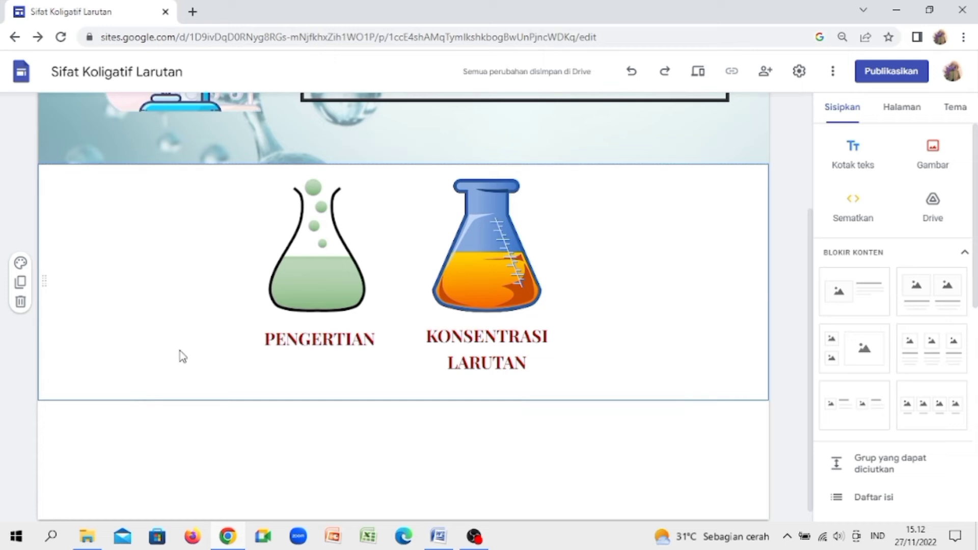
- Apply the section colour style Gaya 3 to the section with the two topic columns
{"action": "left_click", "coordinate": [20, 264]}
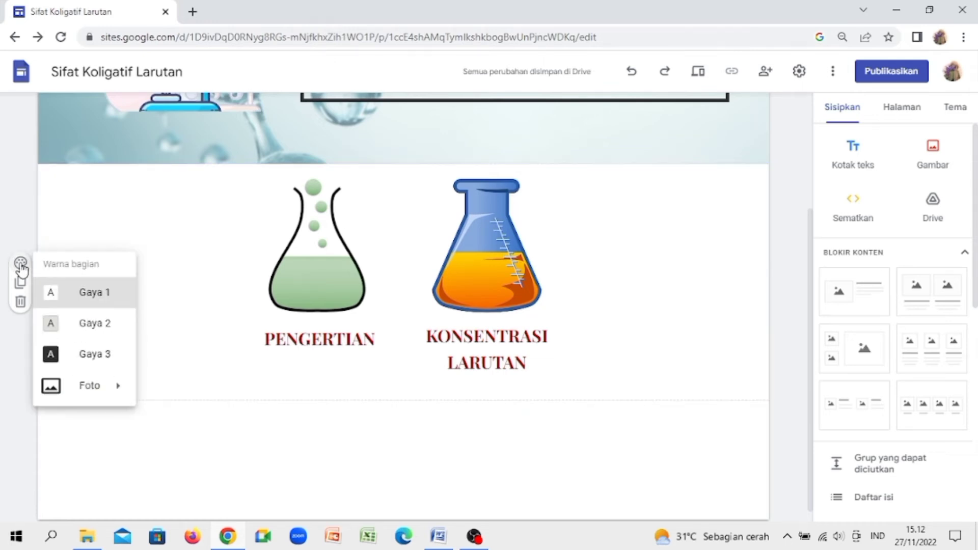
{"action": "left_click", "coordinate": [78, 353]}
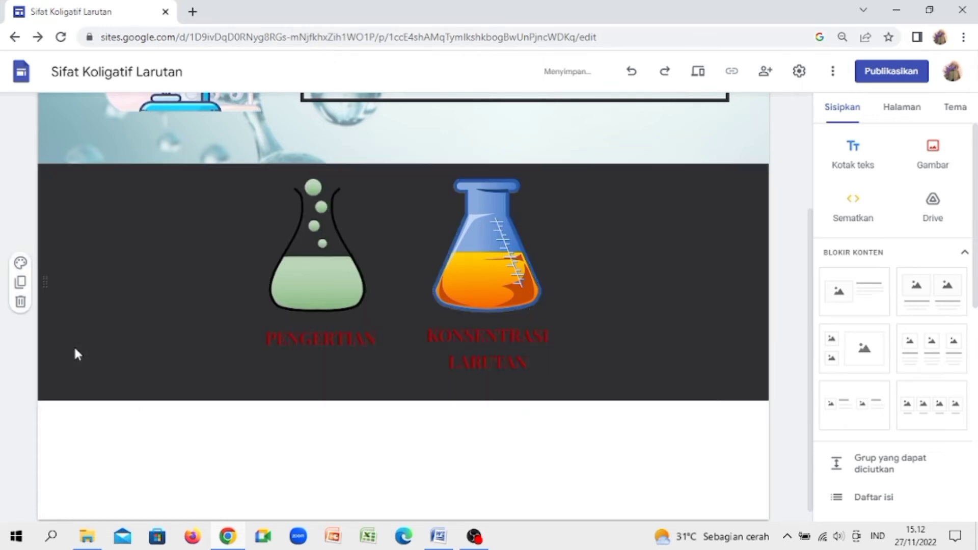
- Search the images for BIRU and set the plain dark blue textured image as the flask section's background
{"action": "left_click", "coordinate": [21, 264]}
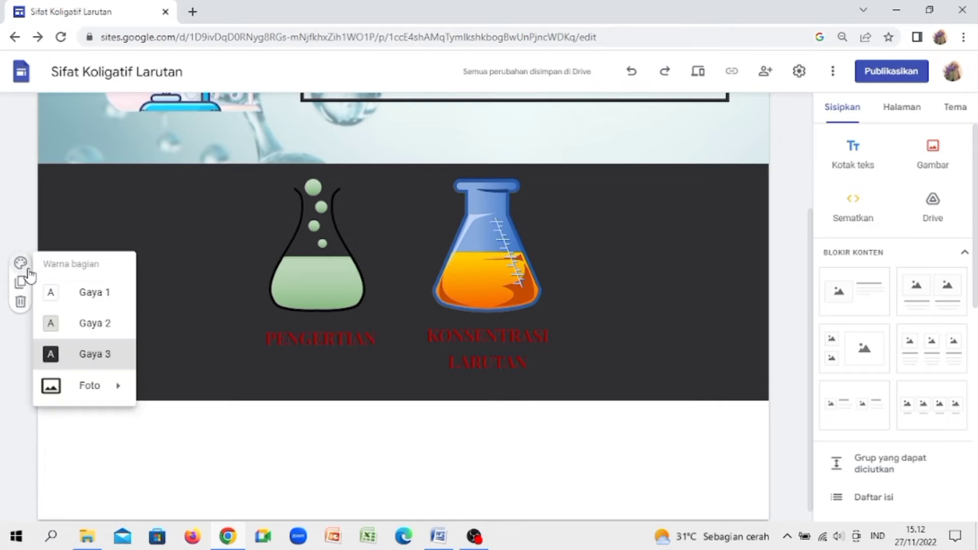
{"action": "mouse_move", "coordinate": [96, 400]}
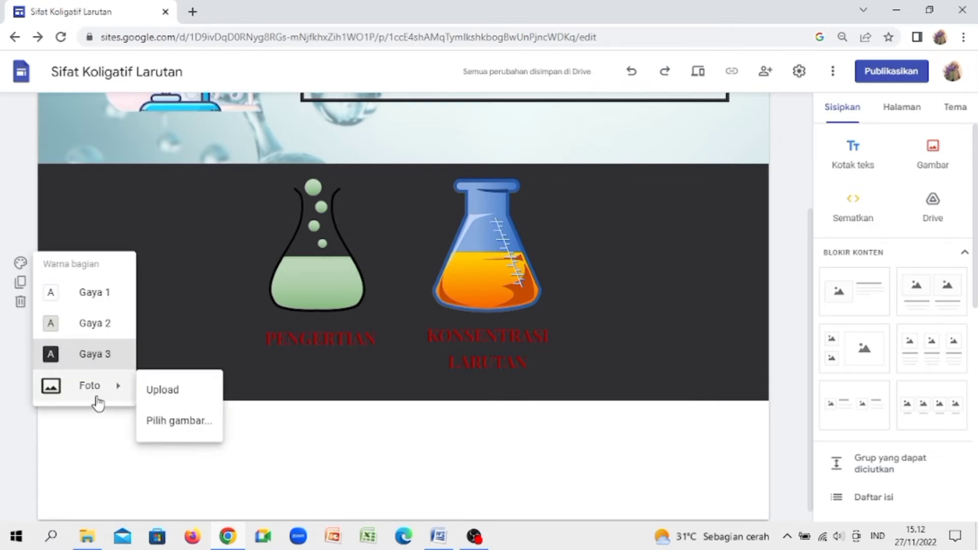
{"action": "left_click", "coordinate": [175, 427]}
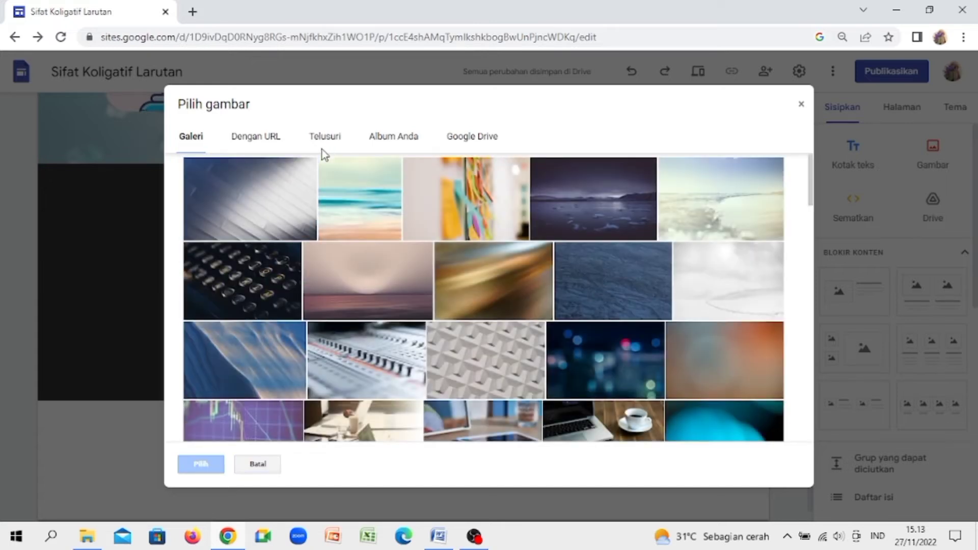
{"action": "left_click", "coordinate": [337, 143]}
{"action": "type", "text": "BIRU"}
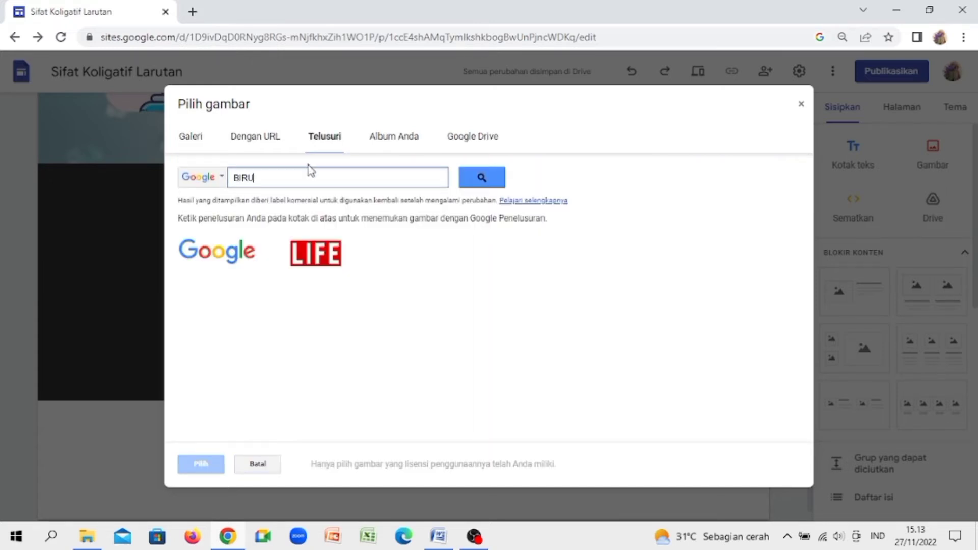
{"action": "key", "text": "Return"}
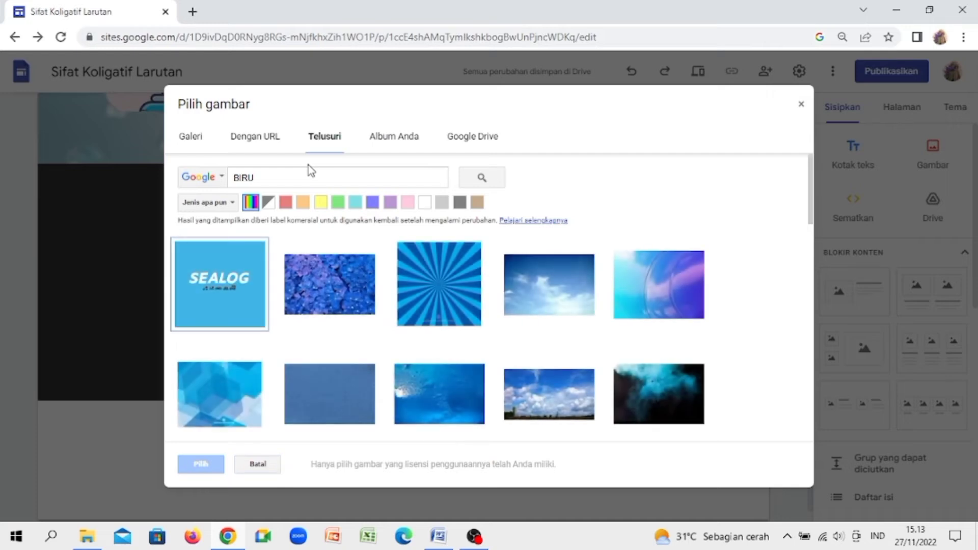
{"action": "left_click", "coordinate": [291, 391]}
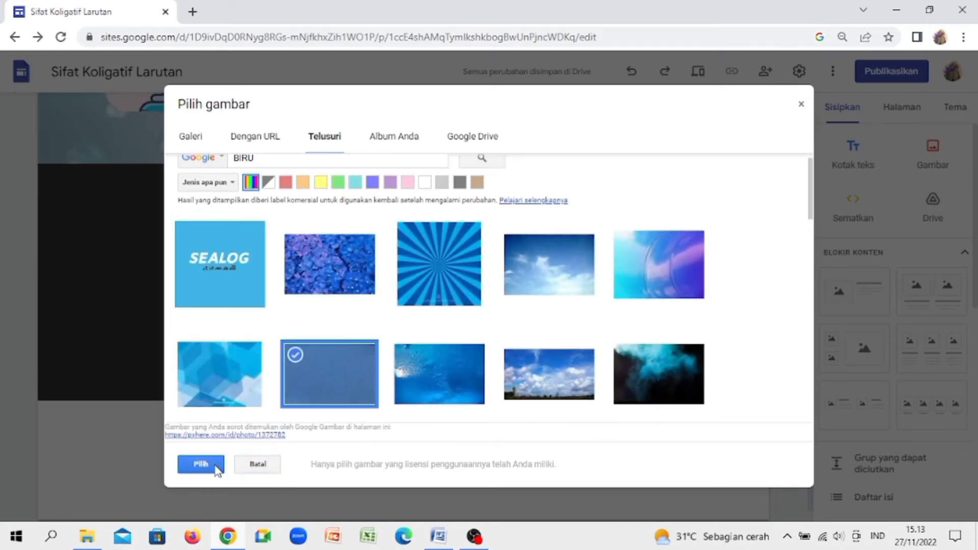
{"action": "left_click", "coordinate": [207, 466]}
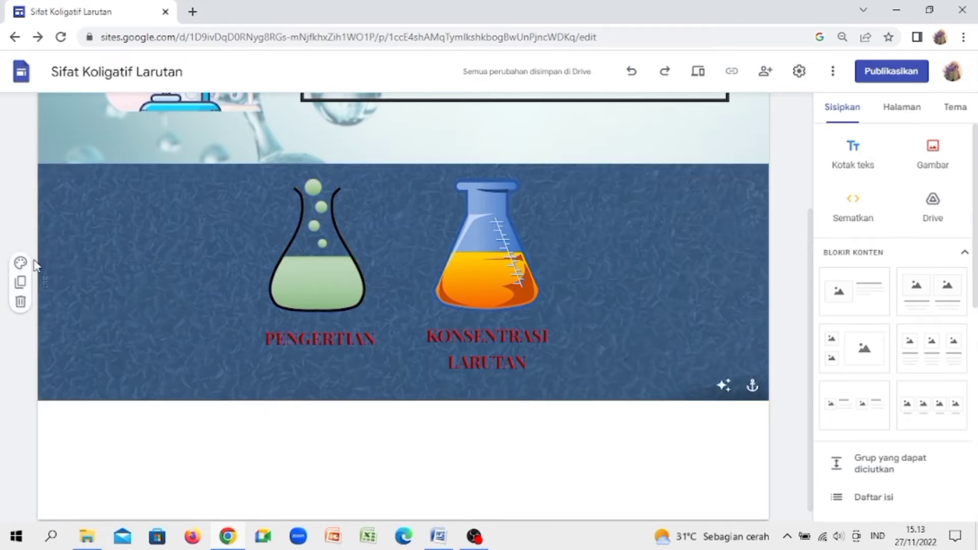
- Search the images for BIRU BACKGROUND and set the diagonally streaked blue image as the flask section's background
{"action": "left_click", "coordinate": [20, 263]}
{"action": "mouse_move", "coordinate": [121, 402]}
{"action": "left_click", "coordinate": [166, 421]}
{"action": "left_click", "coordinate": [338, 145]}
{"action": "left_click", "coordinate": [303, 179]}
{"action": "type", "text": "BIRU"}
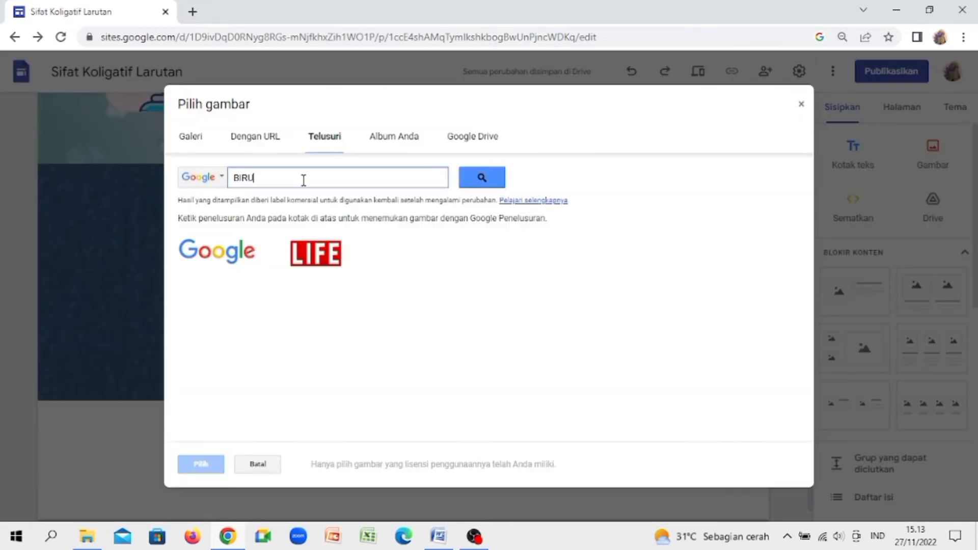
{"action": "type", "text": " BACKGROUND"}
{"action": "key", "text": "Return"}
{"action": "left_click", "coordinate": [547, 284]}
{"action": "left_click", "coordinate": [204, 464]}
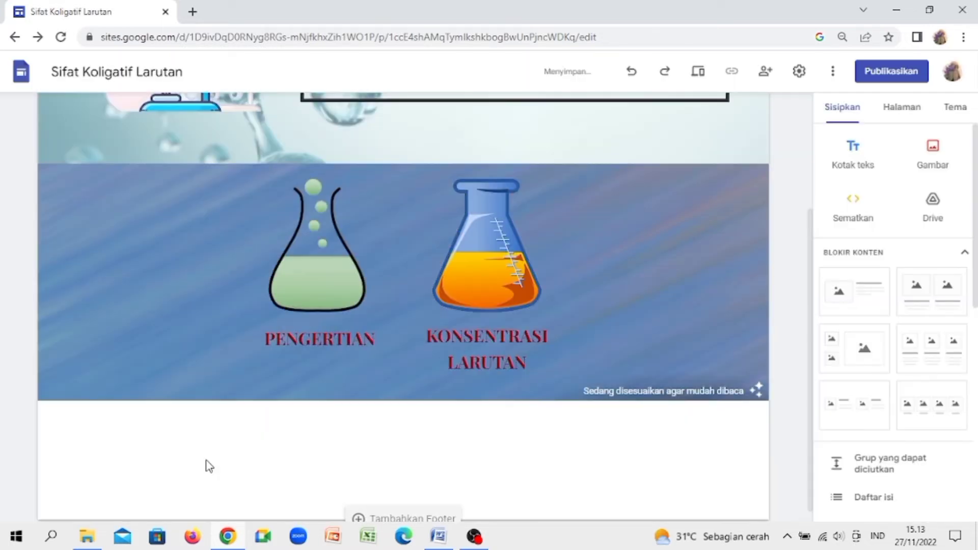
- Change the text colour of the PENGERTIAN label under the green flask to black
{"action": "left_click", "coordinate": [312, 341]}
{"action": "double_click", "coordinate": [313, 343]}
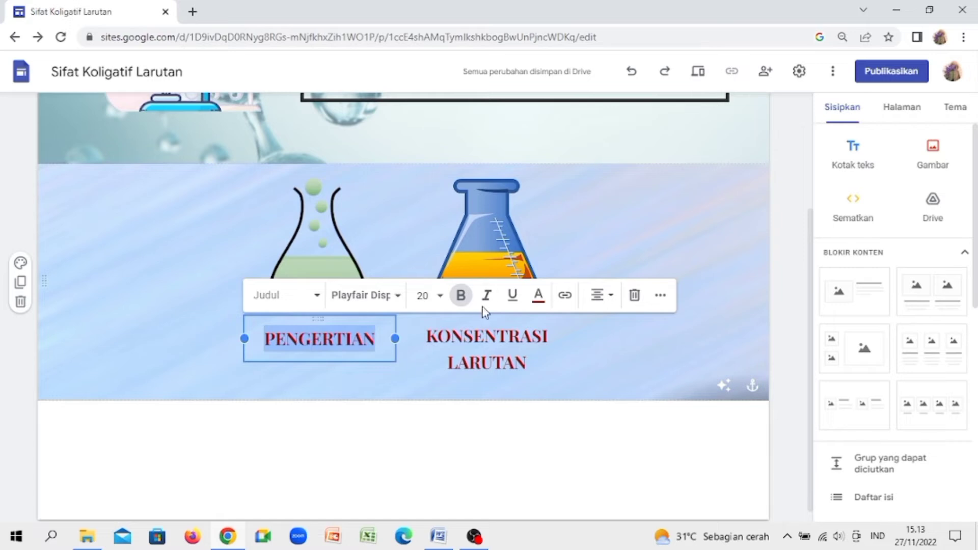
{"action": "left_click", "coordinate": [538, 295]}
{"action": "left_click", "coordinate": [517, 323]}
{"action": "left_click", "coordinate": [486, 339]}
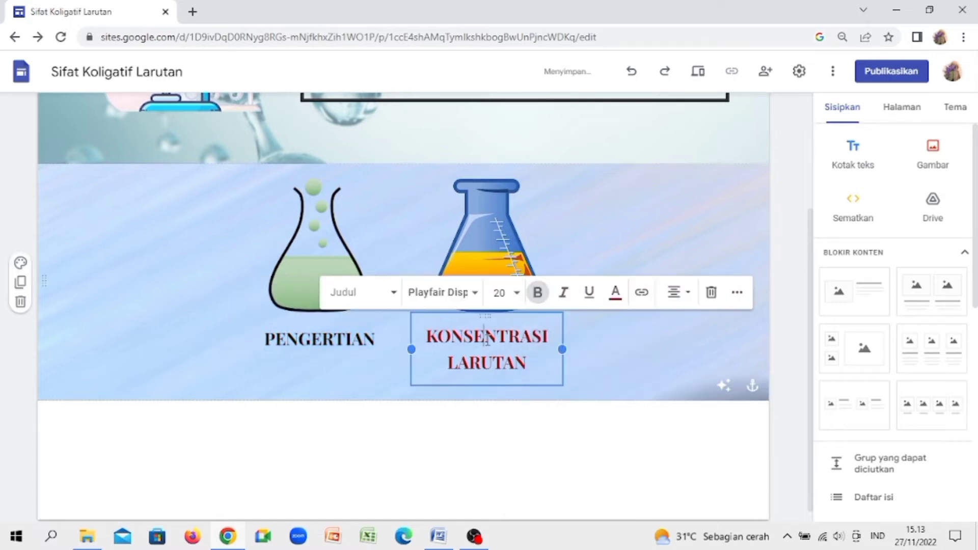
- Change the PENGERTIAN label's text colour back to dark red to match the KONSENTRASI LARUTAN label
{"action": "left_click", "coordinate": [320, 339]}
{"action": "double_click", "coordinate": [320, 339]}
{"action": "left_click", "coordinate": [400, 301]}
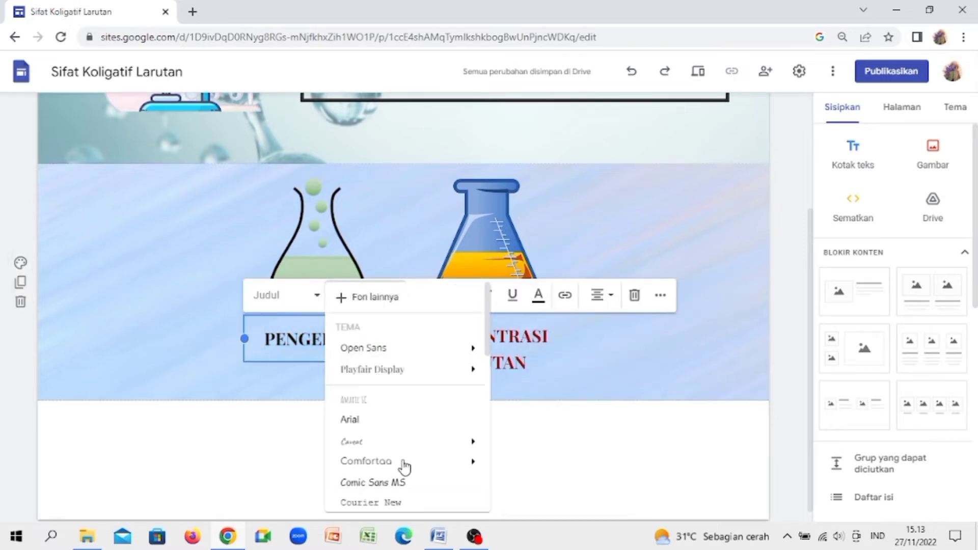
{"action": "left_click", "coordinate": [372, 337]}
{"action": "double_click", "coordinate": [372, 337]}
{"action": "left_click", "coordinate": [539, 296]}
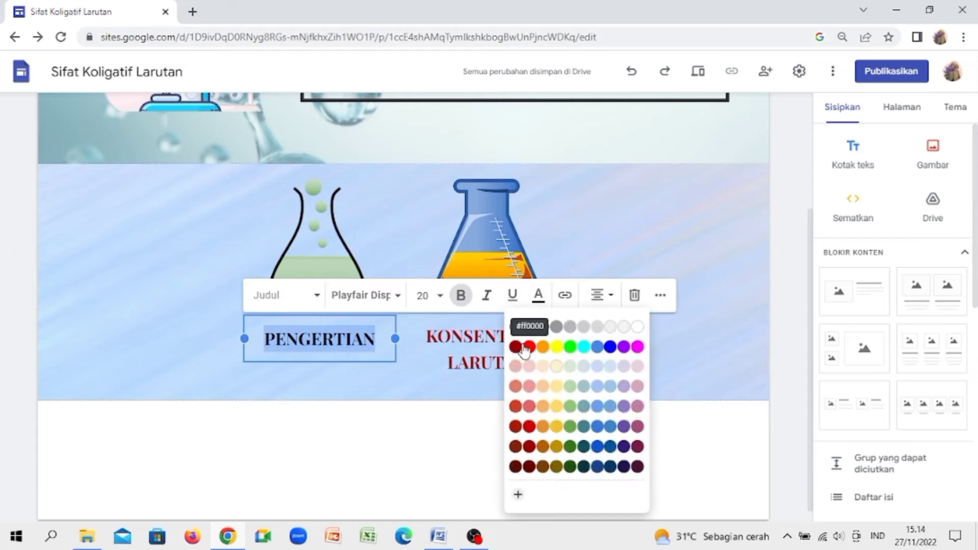
{"action": "left_click", "coordinate": [525, 348]}
{"action": "scroll", "coordinate": [93, 457], "scroll_direction": "up", "scroll_amount": 2}
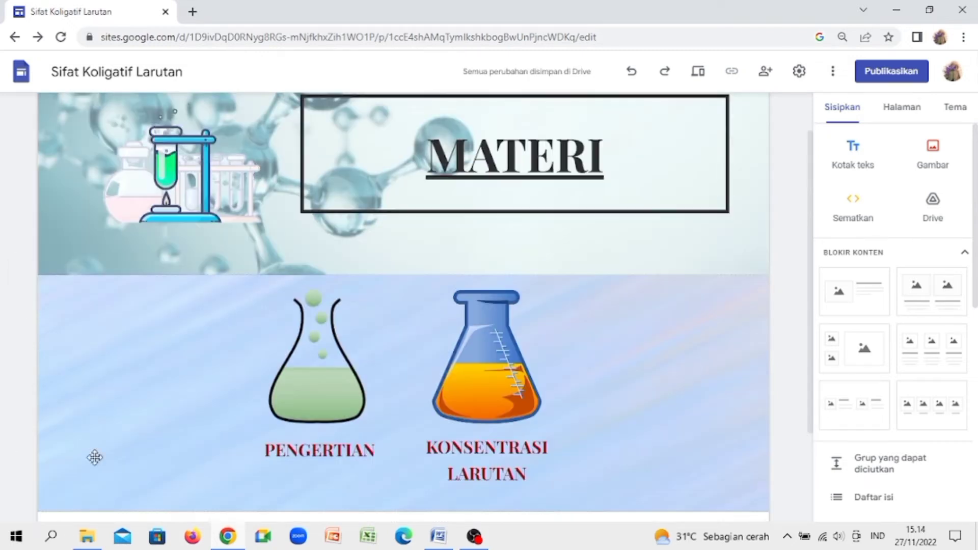
{"action": "left_click", "coordinate": [918, 116]}
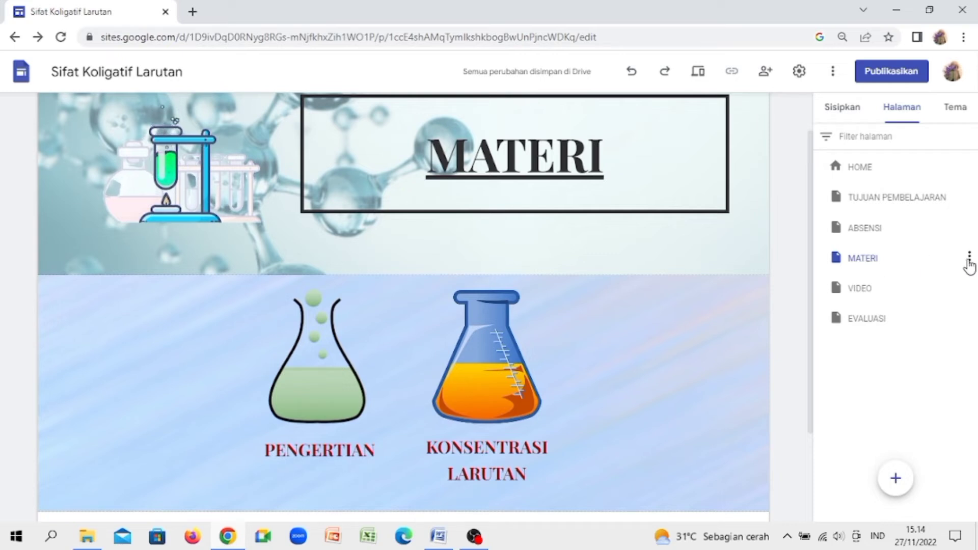
{"action": "left_click", "coordinate": [970, 258]}
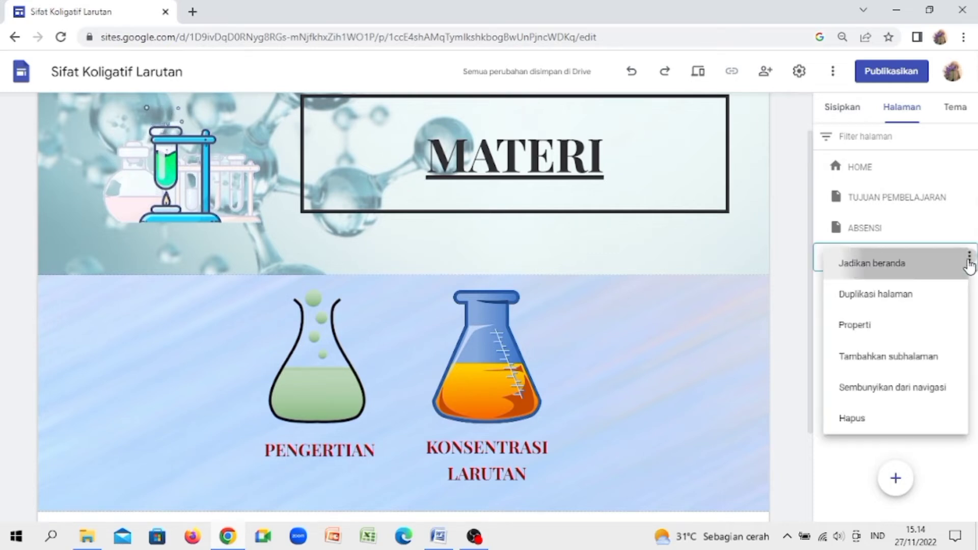
{"action": "left_click", "coordinate": [968, 262]}
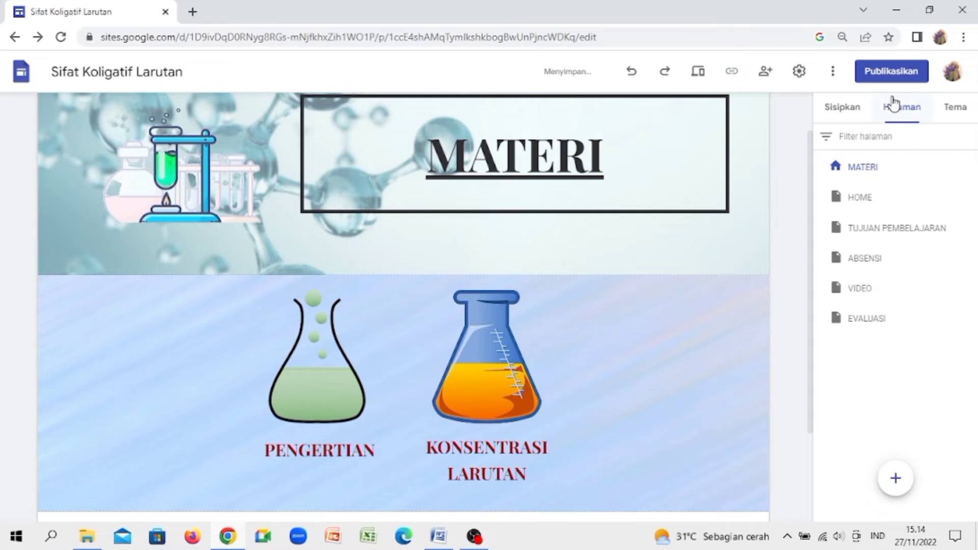
{"action": "left_click", "coordinate": [637, 76]}
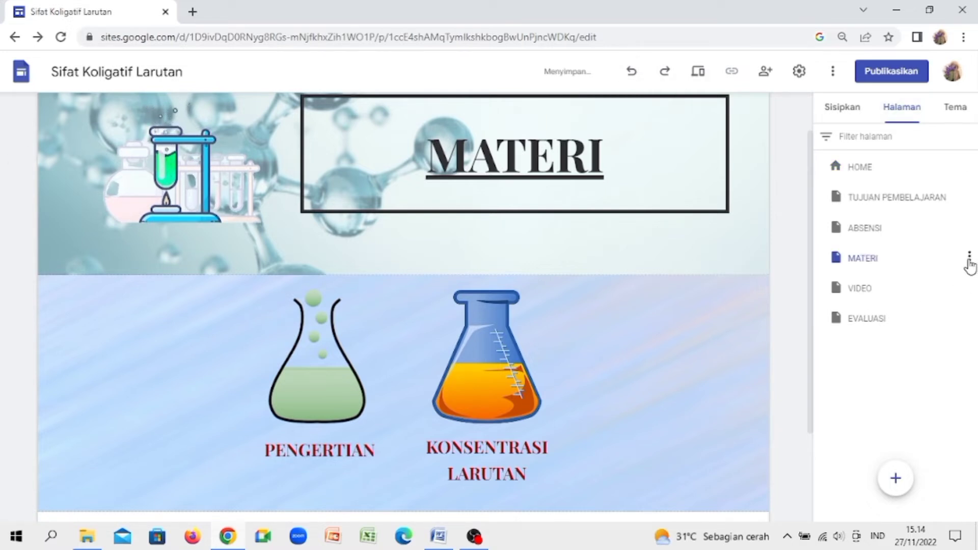
- Open the MATERI page's options in the site's page list
{"action": "left_click", "coordinate": [969, 259]}
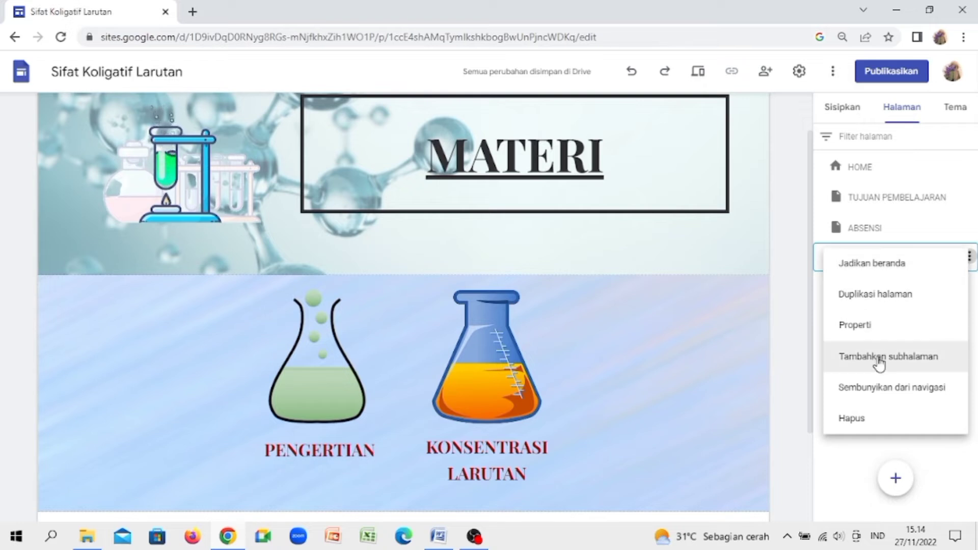
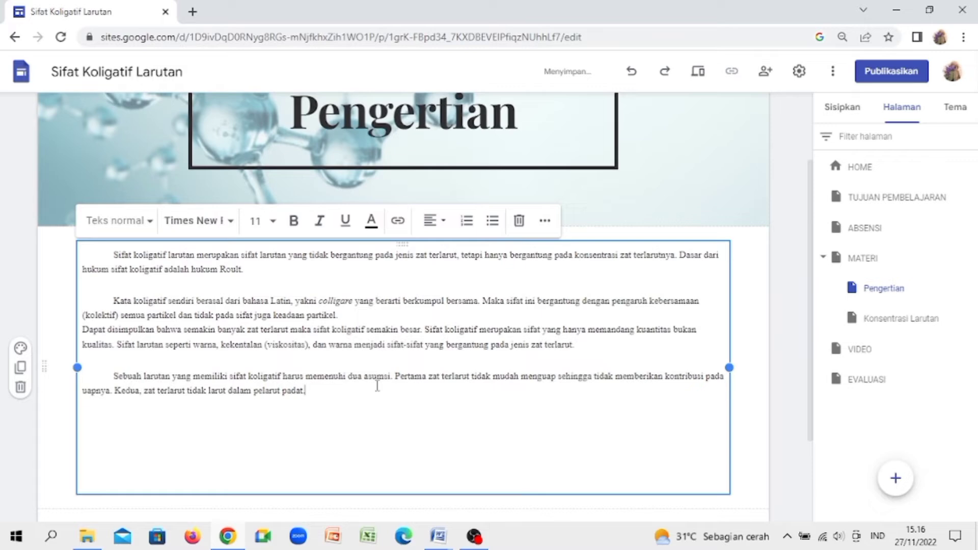
- Set all body text on the Pengertian page to size 18 and apply the Subjudul style to it
{"action": "key", "text": "ctrl+a"}
{"action": "left_click", "coordinate": [273, 222]}
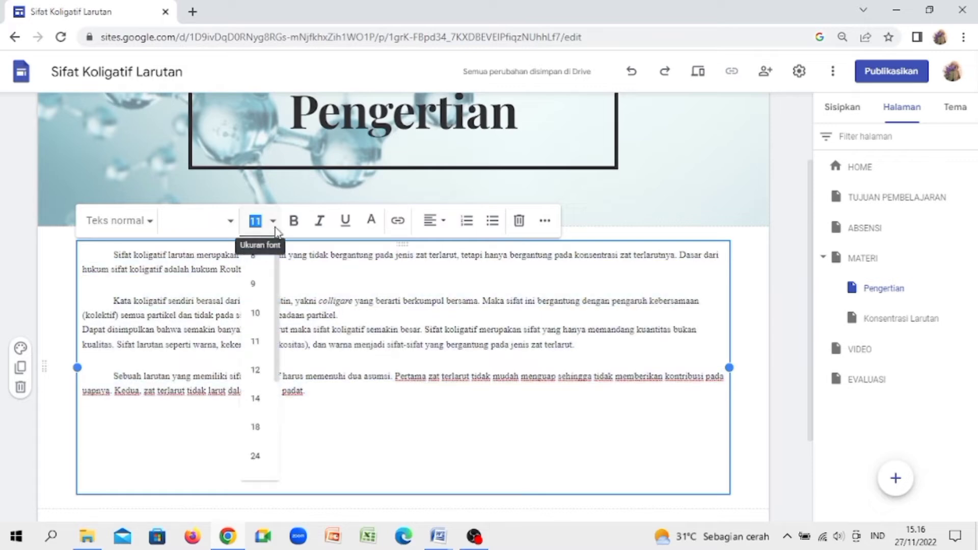
{"action": "left_click", "coordinate": [258, 438]}
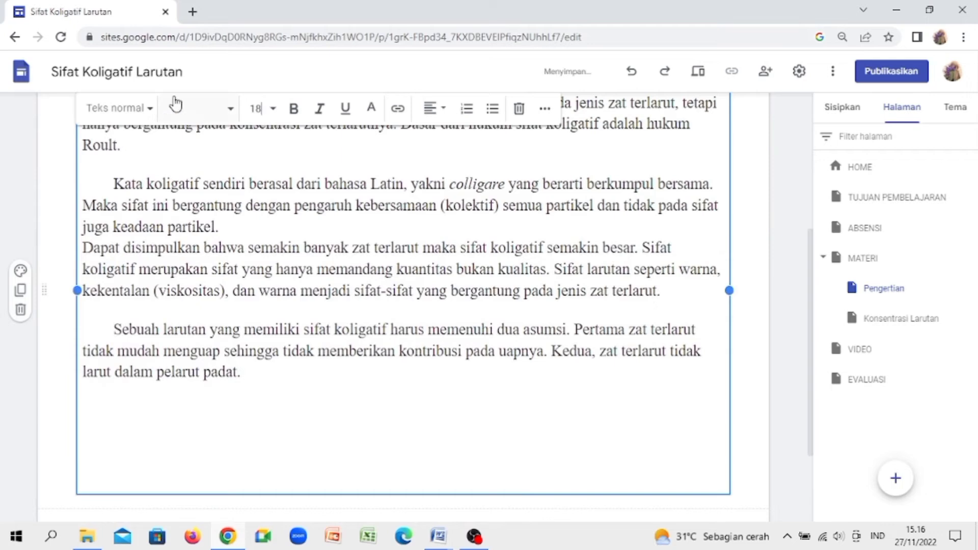
{"action": "left_click", "coordinate": [139, 107]}
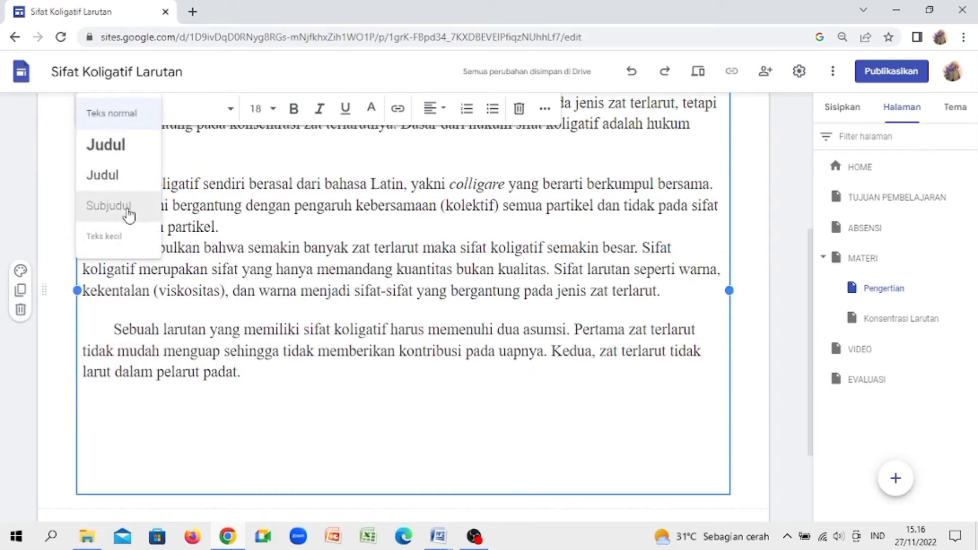
{"action": "left_click", "coordinate": [129, 216]}
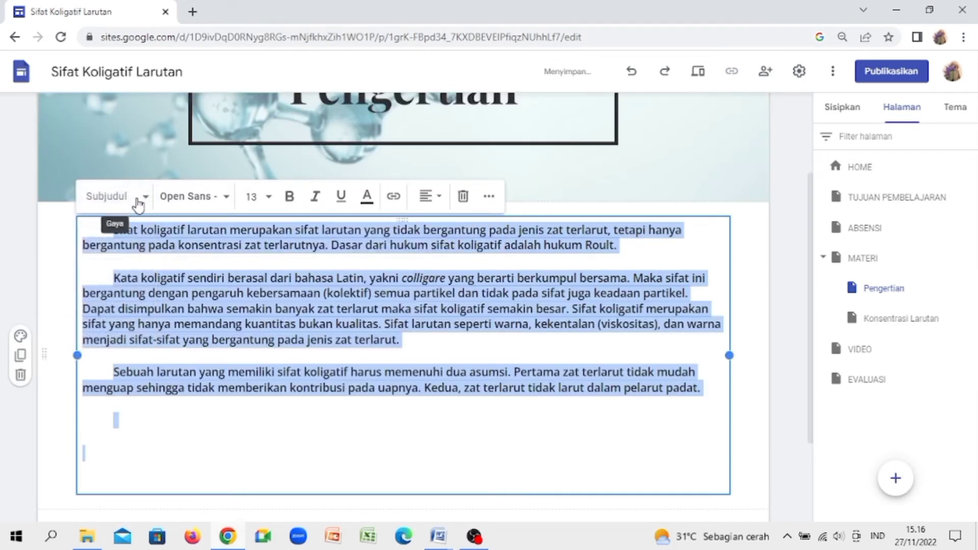
{"action": "left_click", "coordinate": [130, 201]}
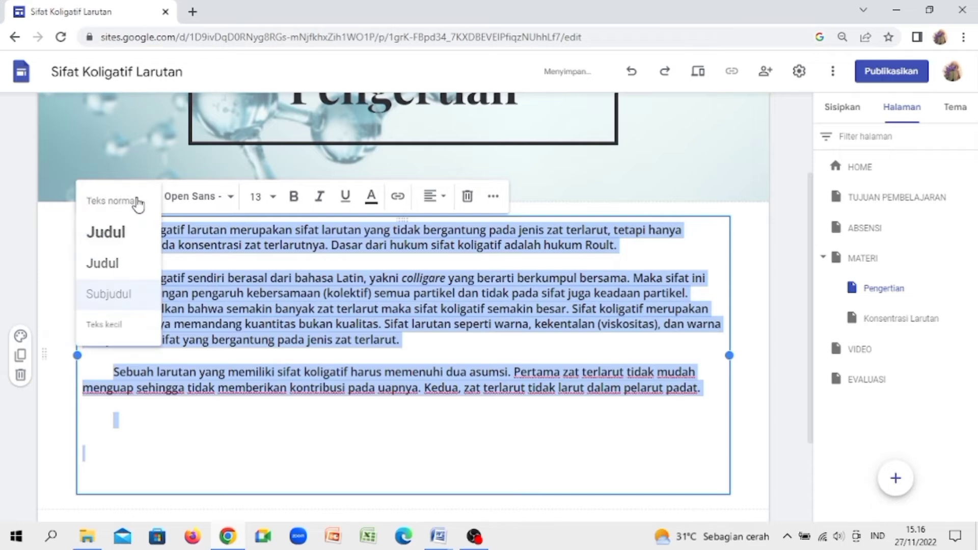
- Set the whole Subjudul-styled body text on the Pengertian page to font size 18
{"action": "left_click", "coordinate": [206, 247]}
{"action": "key", "text": "ctrl+a"}
{"action": "left_click", "coordinate": [258, 197]}
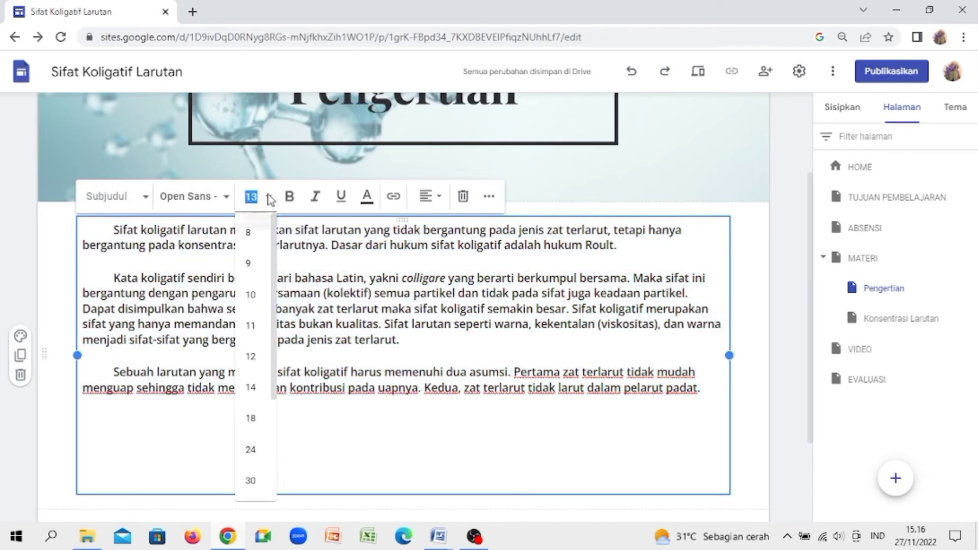
{"action": "left_click", "coordinate": [251, 415]}
- Justify the Pengertian body text and colour it dark red
{"action": "left_click", "coordinate": [431, 108]}
{"action": "left_click", "coordinate": [429, 204]}
{"action": "left_click", "coordinate": [410, 227]}
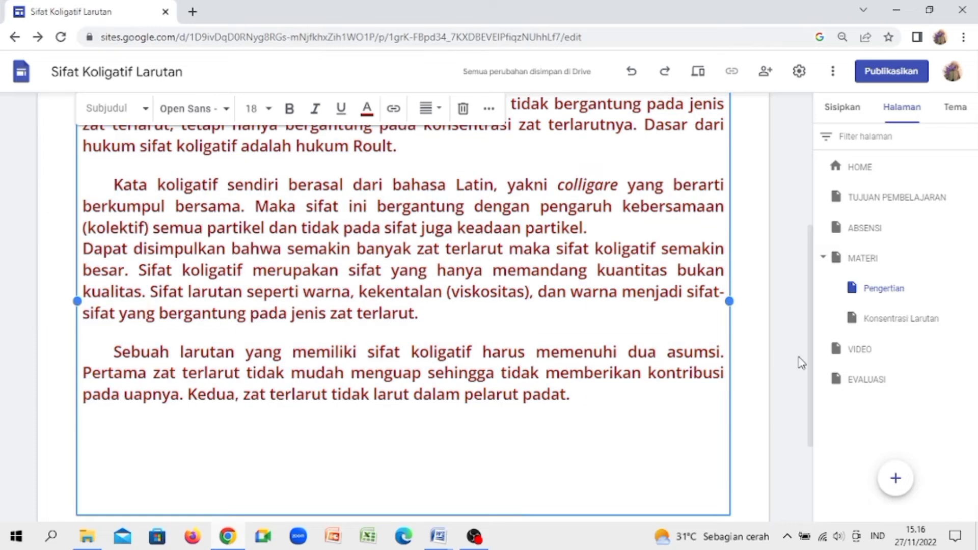
- Make the opening words "Sifat koligatif larutan" in the first paragraph bold
{"action": "left_click_drag", "start_coordinate": [811, 358], "coordinate": [811, 225]}
{"action": "left_click_drag", "start_coordinate": [114, 361], "coordinate": [274, 362]}
{"action": "left_click", "coordinate": [291, 324]}
{"action": "left_click", "coordinate": [75, 407]}
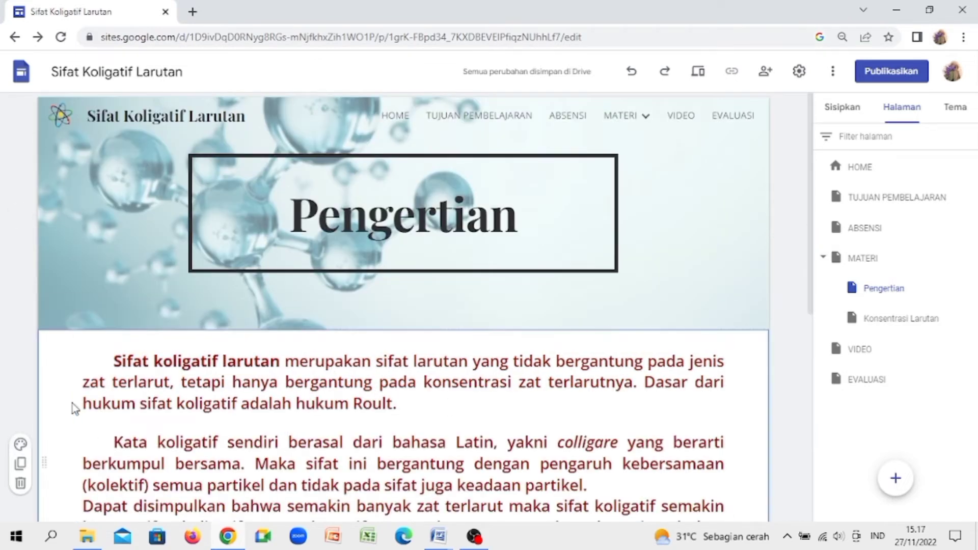
- Find a light green background by image search and apply the bright green textured image to the Pengertian text section
{"action": "left_click", "coordinate": [23, 447]}
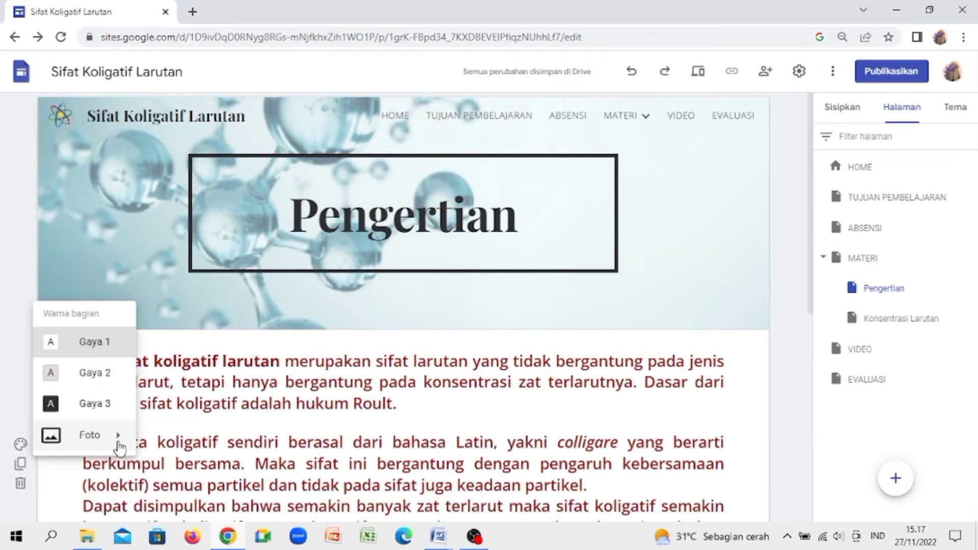
{"action": "mouse_move", "coordinate": [117, 436]}
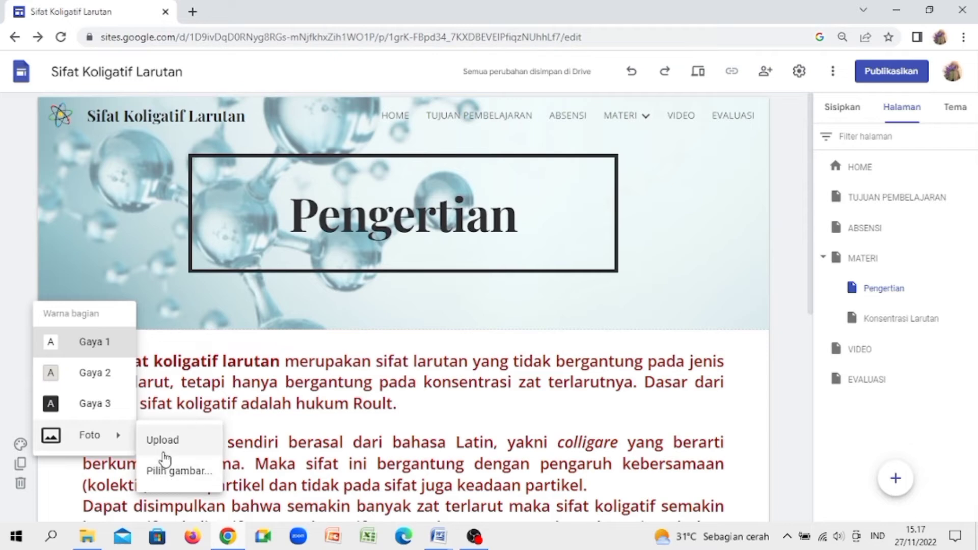
{"action": "left_click", "coordinate": [198, 471]}
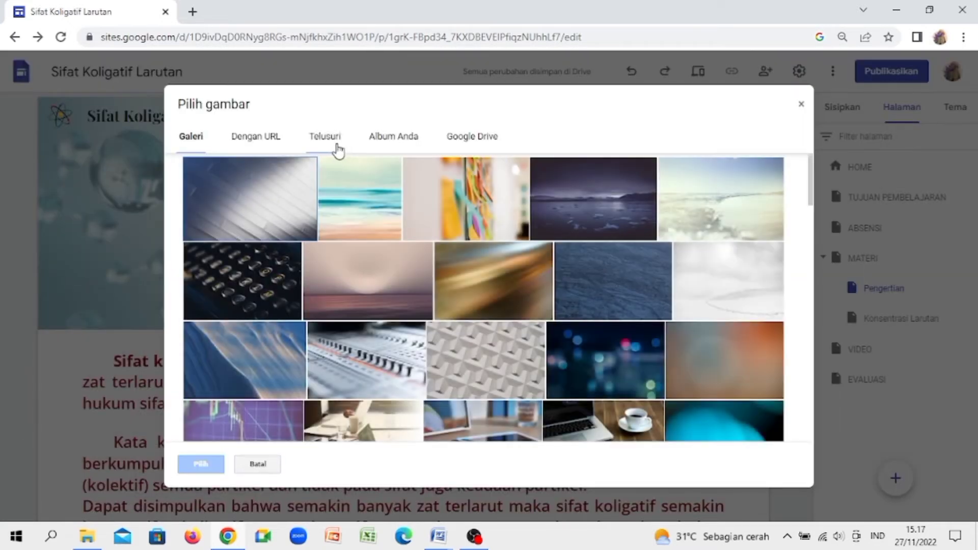
{"action": "left_click", "coordinate": [326, 138]}
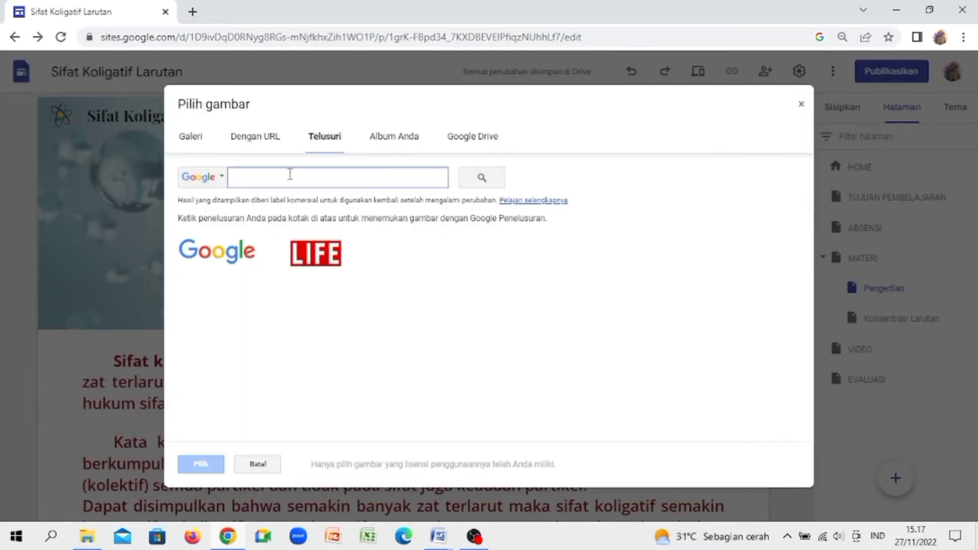
{"action": "type", "text": "hijau mud"}
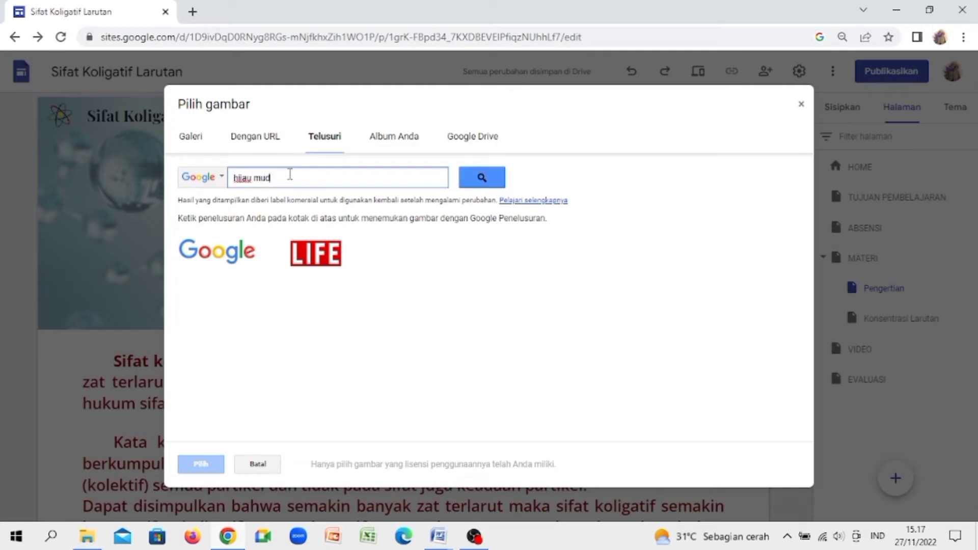
{"action": "type", "text": "round"}
{"action": "key", "text": "Return"}
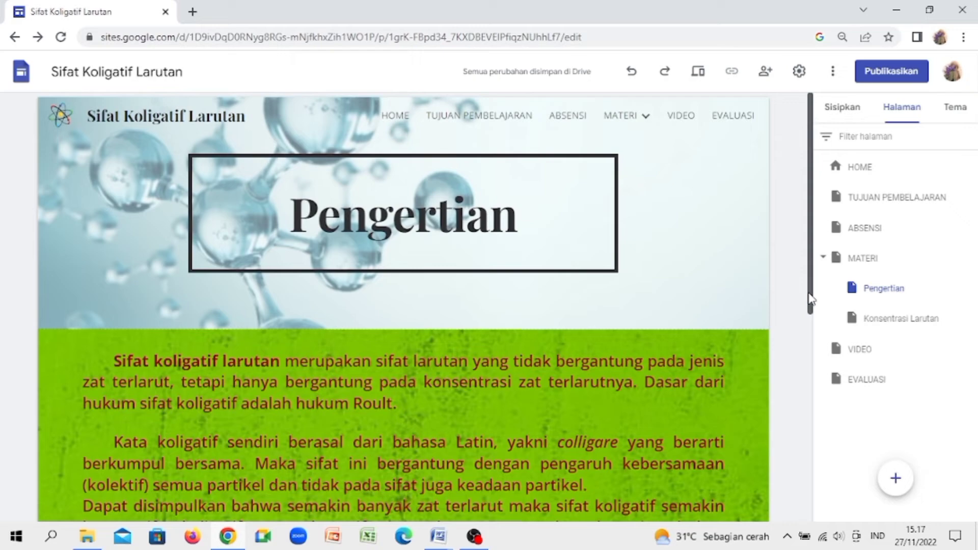
{"action": "scroll", "coordinate": [810, 301], "scroll_direction": "down", "scroll_amount": 2}
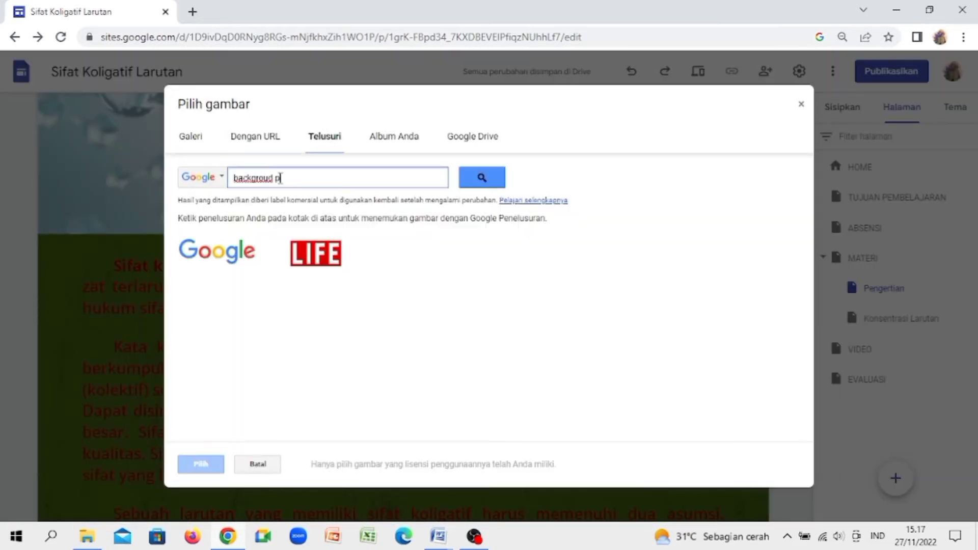
- Search images for "backgroud pastel" and apply the horizontally striped pastel rainbow picture as the Pengertian text section's background
{"action": "type", "text": "astel"}
{"action": "key", "text": "Return"}
{"action": "scroll", "coordinate": [564, 381], "scroll_direction": "down", "scroll_amount": 3}
{"action": "left_click", "coordinate": [212, 302]}
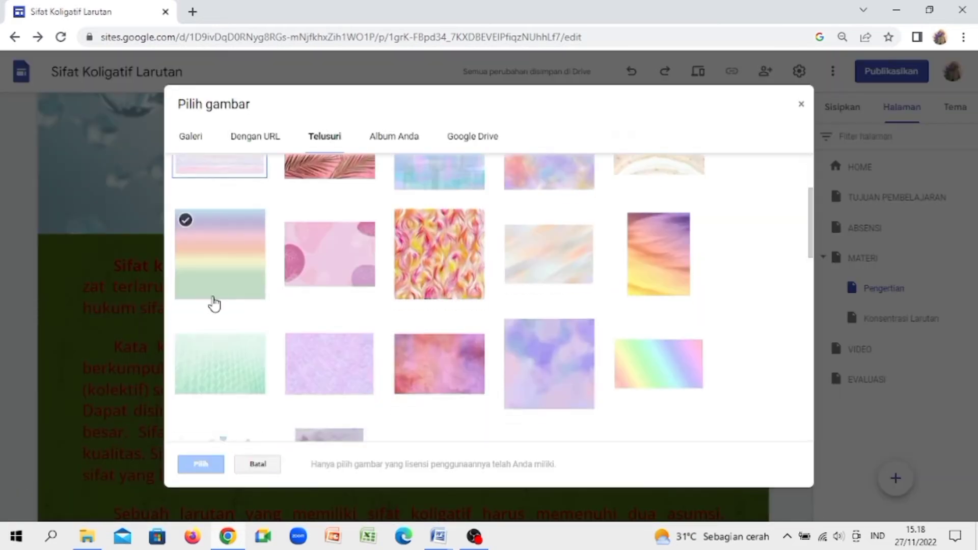
{"action": "left_click", "coordinate": [201, 465]}
{"action": "scroll", "coordinate": [403, 305], "scroll_direction": "down", "scroll_amount": 5}
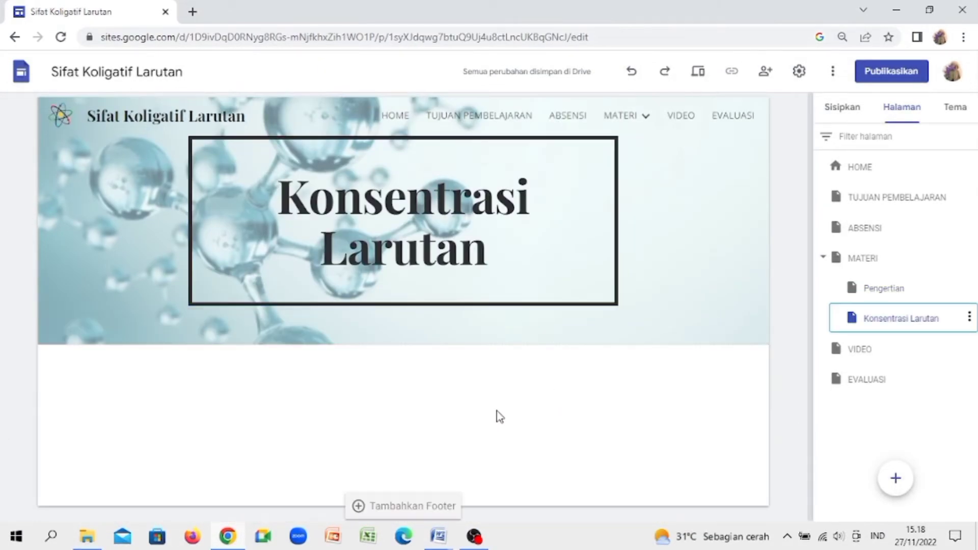
- Upload the image larutan-adalah-678x381-removebg-preview into the Konsentrasi Larutan page header, beside the title
{"action": "double_click", "coordinate": [105, 225]}
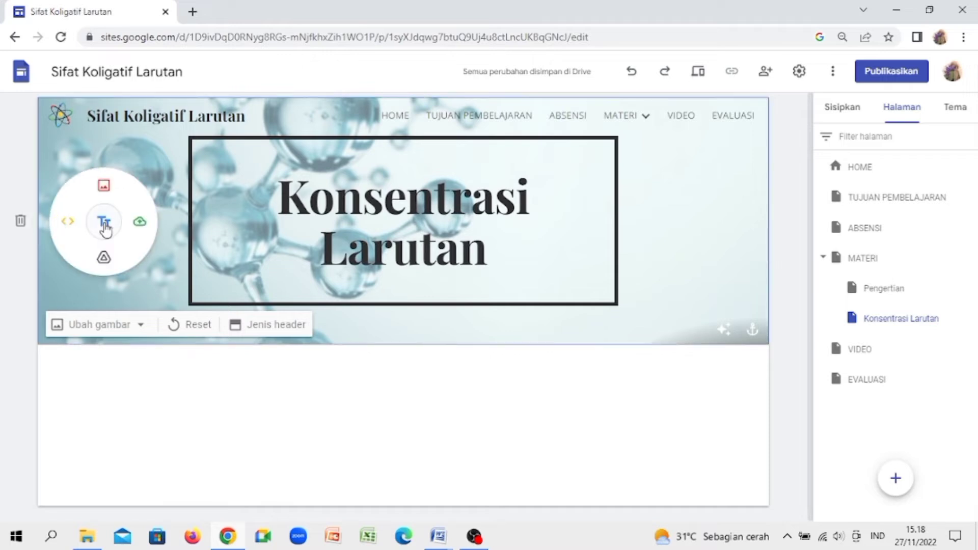
{"action": "left_click", "coordinate": [139, 224]}
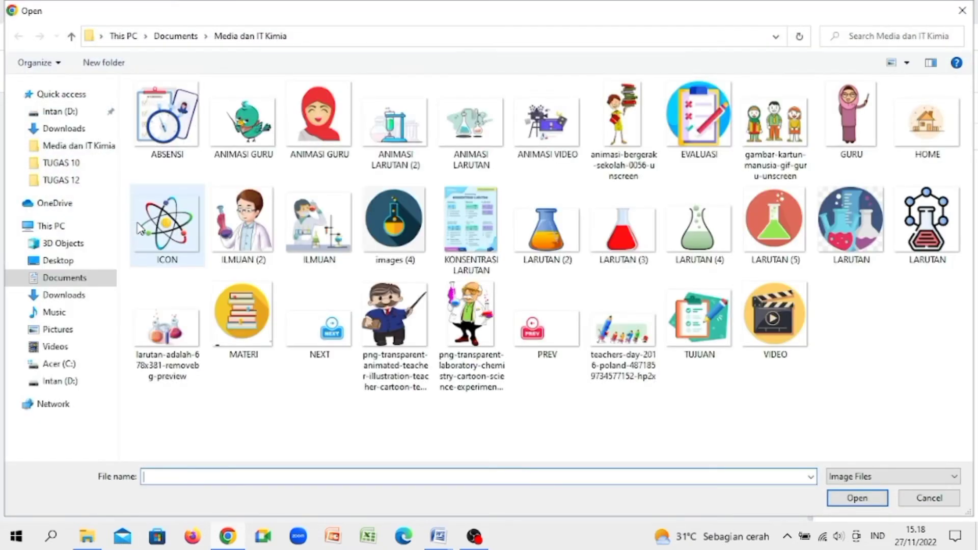
{"action": "left_click", "coordinate": [191, 359]}
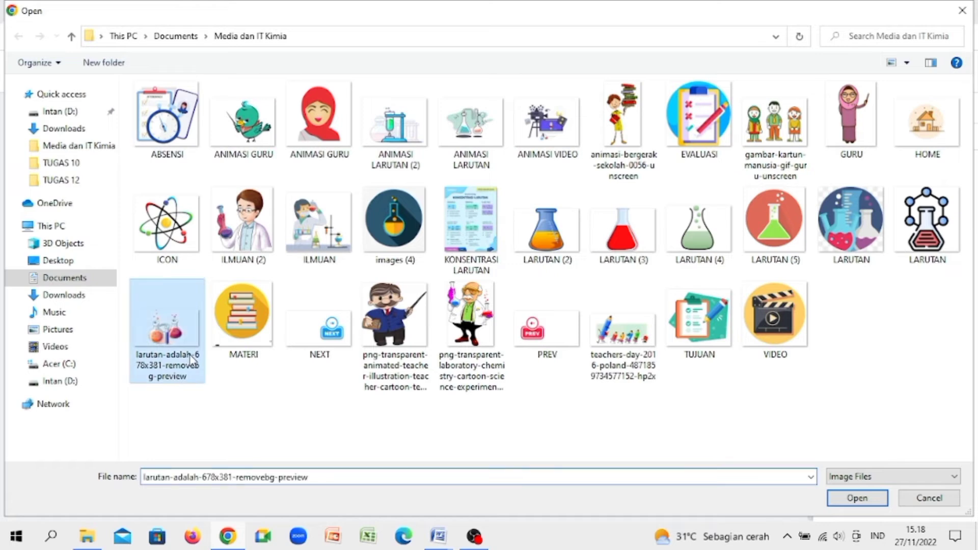
{"action": "left_click", "coordinate": [858, 498]}
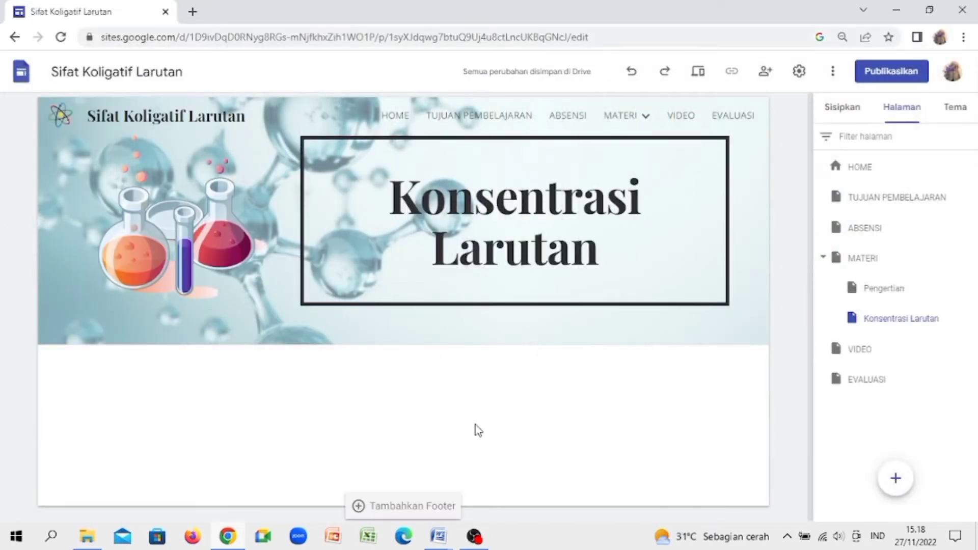
- Open the KONSENTRASI LARUTAN Word document from the Media dan IT Kimia folder and copy all its text
{"action": "left_click", "coordinate": [227, 540]}
{"action": "left_click", "coordinate": [226, 540]}
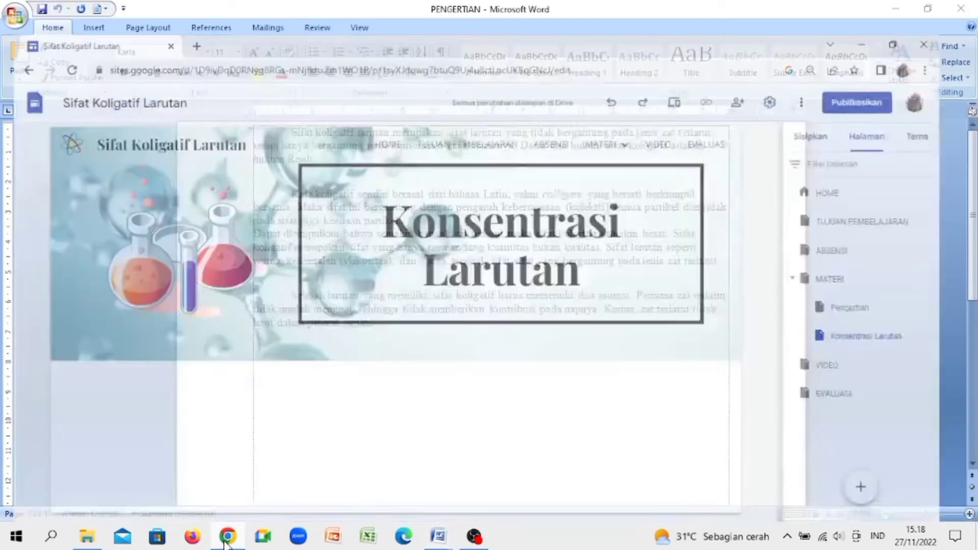
{"action": "left_click", "coordinate": [88, 538]}
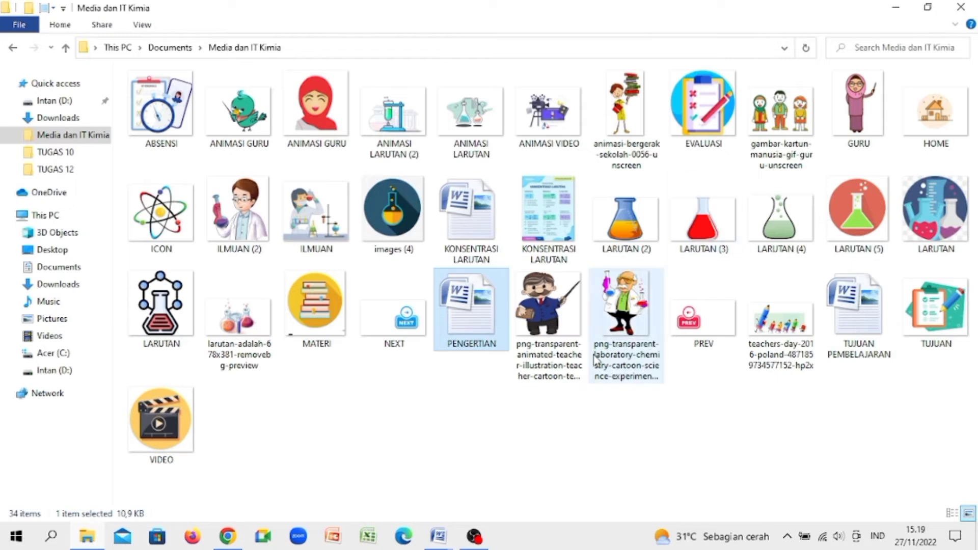
{"action": "left_click", "coordinate": [496, 234]}
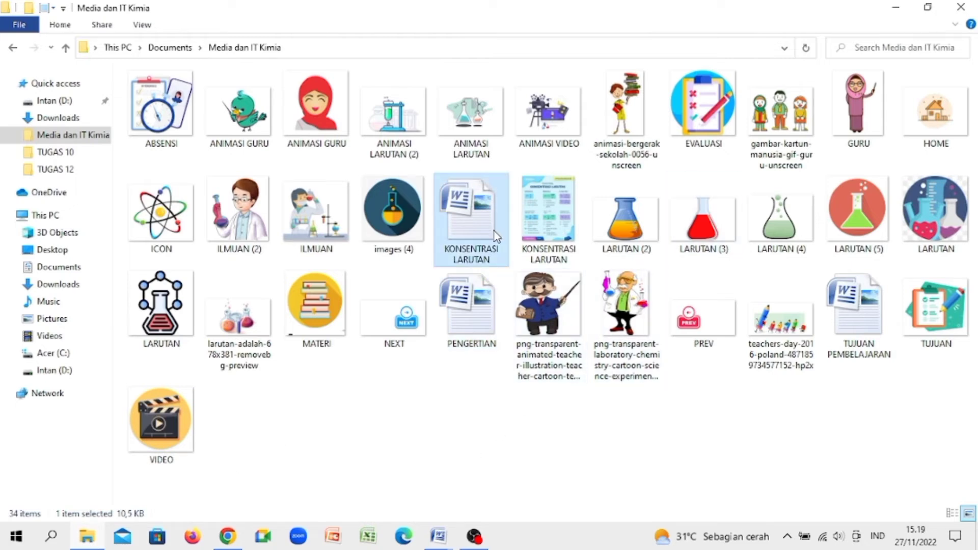
{"action": "double_click", "coordinate": [494, 231]}
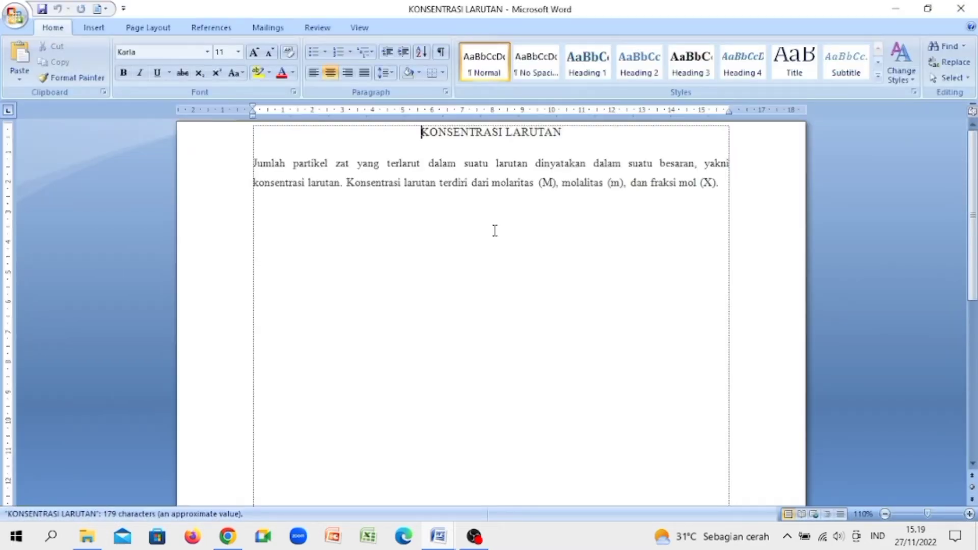
{"action": "key", "text": "ctrl+a"}
{"action": "right_click", "coordinate": [529, 186]}
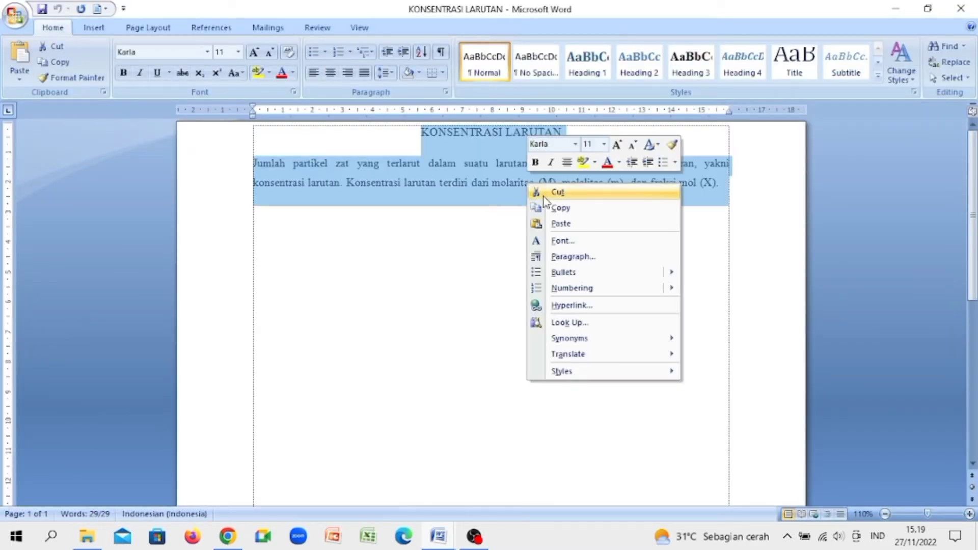
{"action": "left_click", "coordinate": [554, 209]}
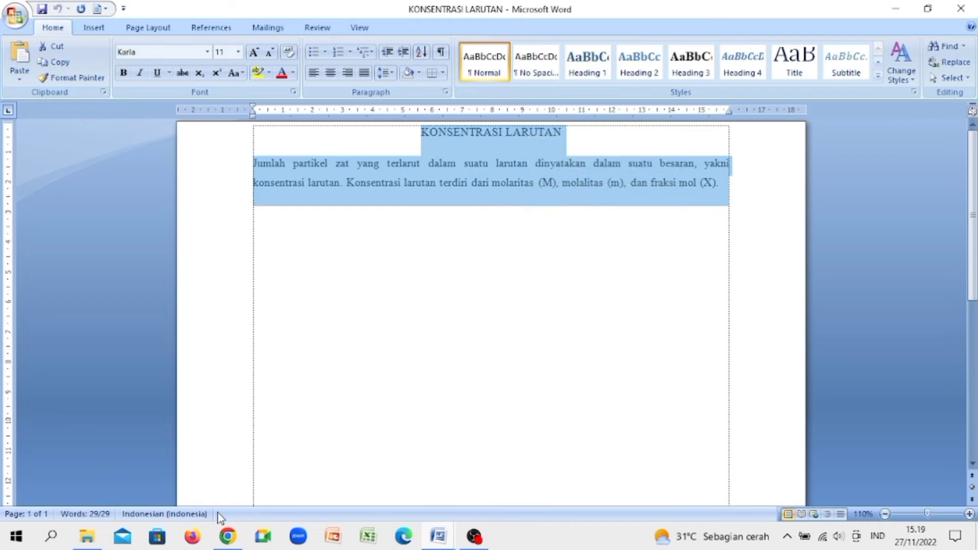
- Return to Google Sites in Chrome and paste the copied text into a new text box below the Konsentrasi Larutan header
{"action": "left_click", "coordinate": [221, 536]}
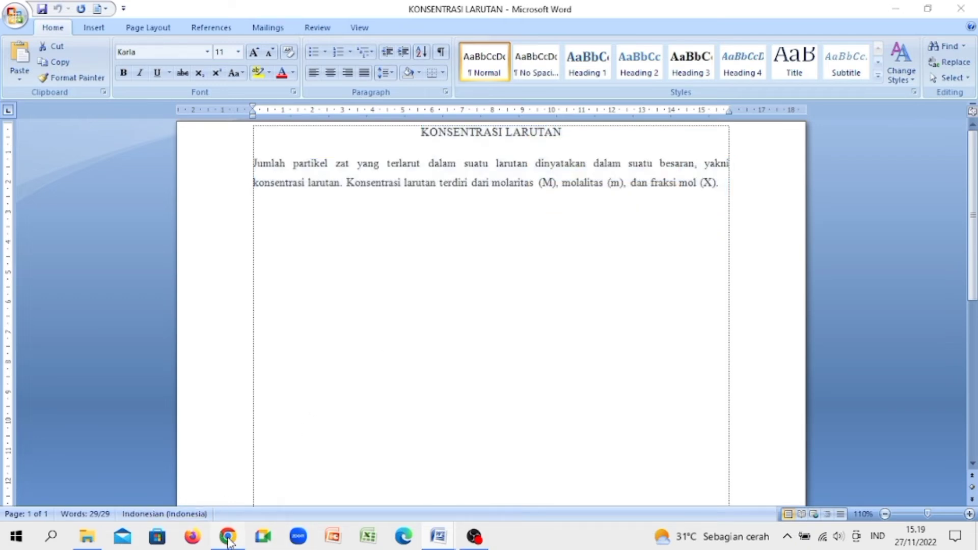
{"action": "double_click", "coordinate": [329, 406]}
{"action": "left_click", "coordinate": [330, 403]}
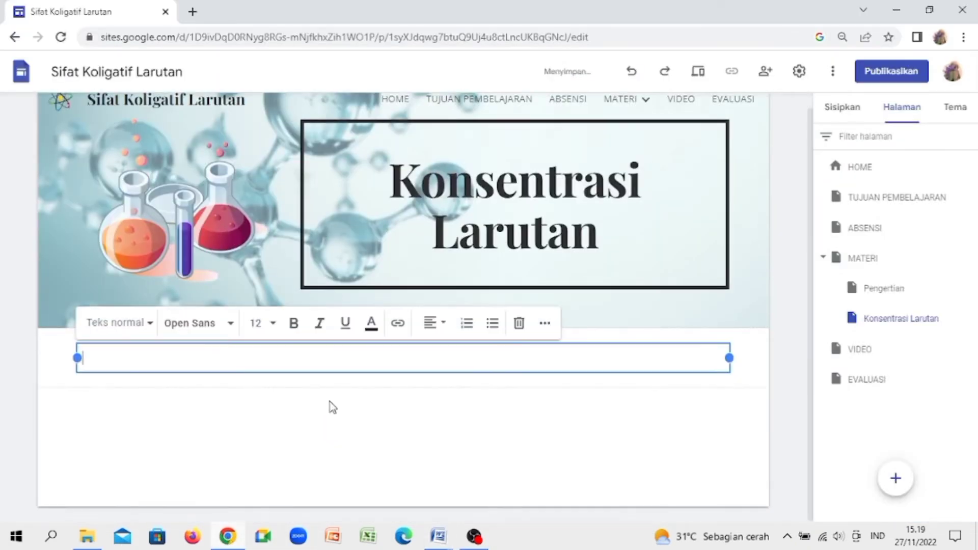
{"action": "key", "text": "ctrl+v"}
- Set all the pasted text to font size 18 and make the "KONSENTRASI LARUTAN" heading bold
{"action": "key", "text": "ctrl+a"}
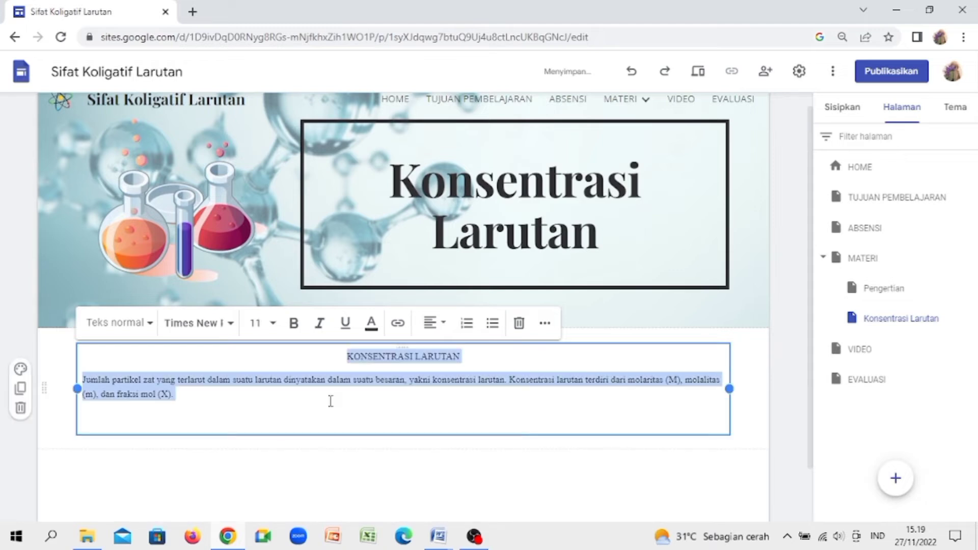
{"action": "left_click", "coordinate": [263, 324]}
{"action": "left_click", "coordinate": [257, 279]}
{"action": "left_click_drag", "start_coordinate": [316, 362], "coordinate": [496, 362]}
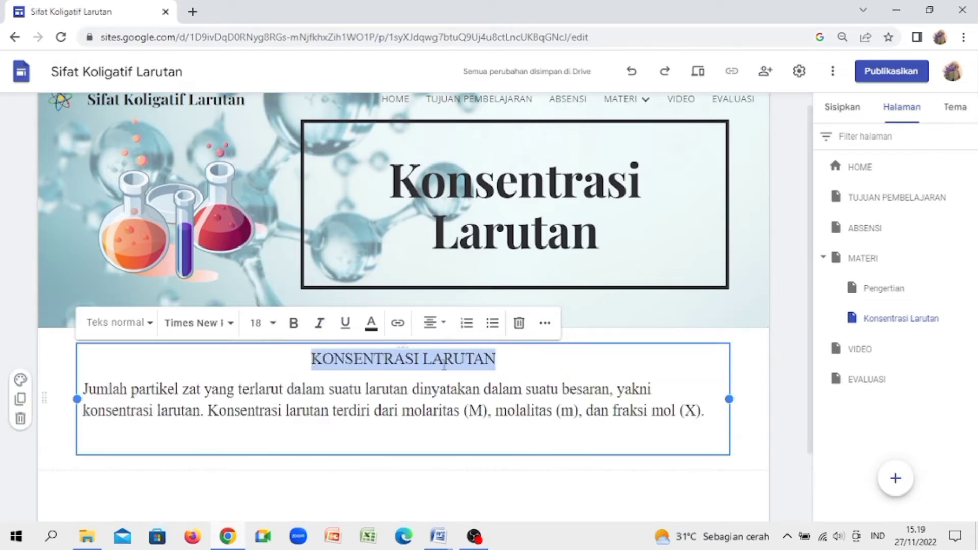
{"action": "left_click", "coordinate": [294, 323]}
- Colour the whole Konsentrasi Larutan text box dark red and justify it
{"action": "key", "text": "ctrl+a"}
{"action": "left_click", "coordinate": [371, 323]}
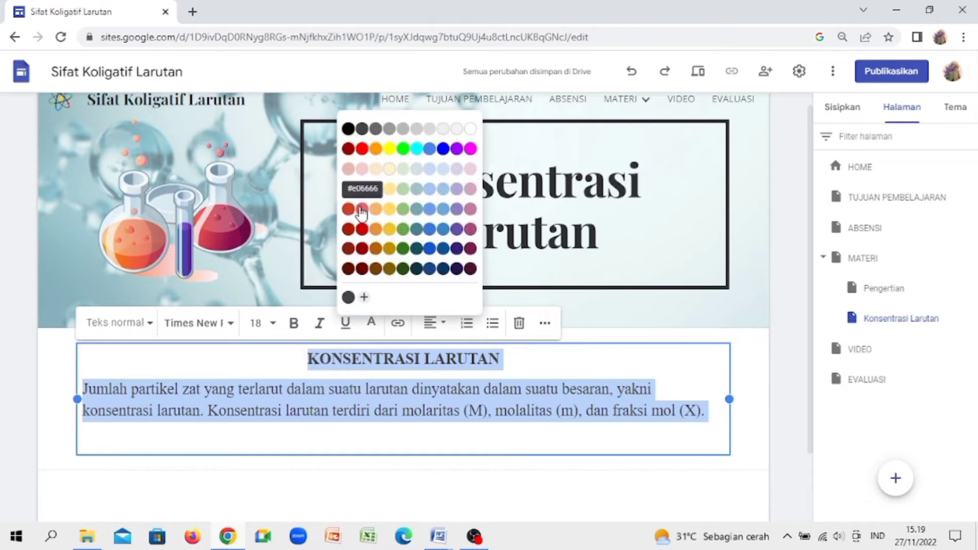
{"action": "left_click", "coordinate": [355, 155]}
{"action": "left_click", "coordinate": [434, 323]}
{"action": "left_click", "coordinate": [433, 430]}
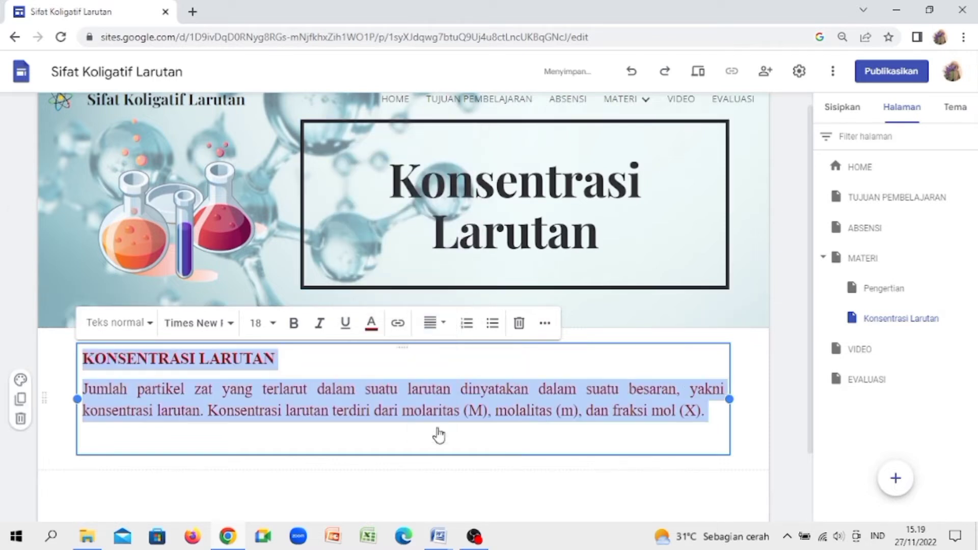
- Centre the "KONSENTRASI LARUTAN" heading and indent the first line of the paragraph beginning "Jumlah partikel"
{"action": "triple_click", "coordinate": [279, 355]}
{"action": "left_click", "coordinate": [428, 323]}
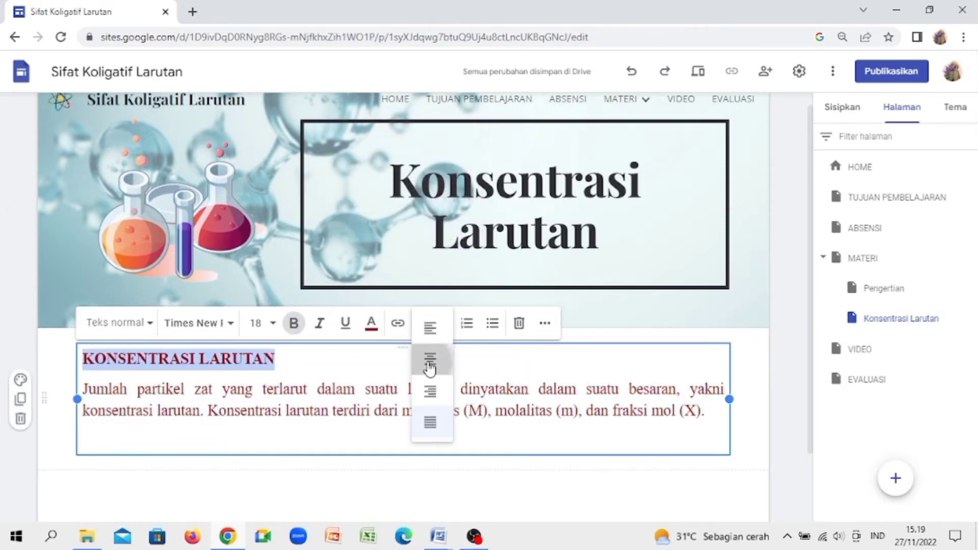
{"action": "left_click", "coordinate": [430, 361]}
{"action": "left_click", "coordinate": [196, 323]}
{"action": "left_click", "coordinate": [431, 400]}
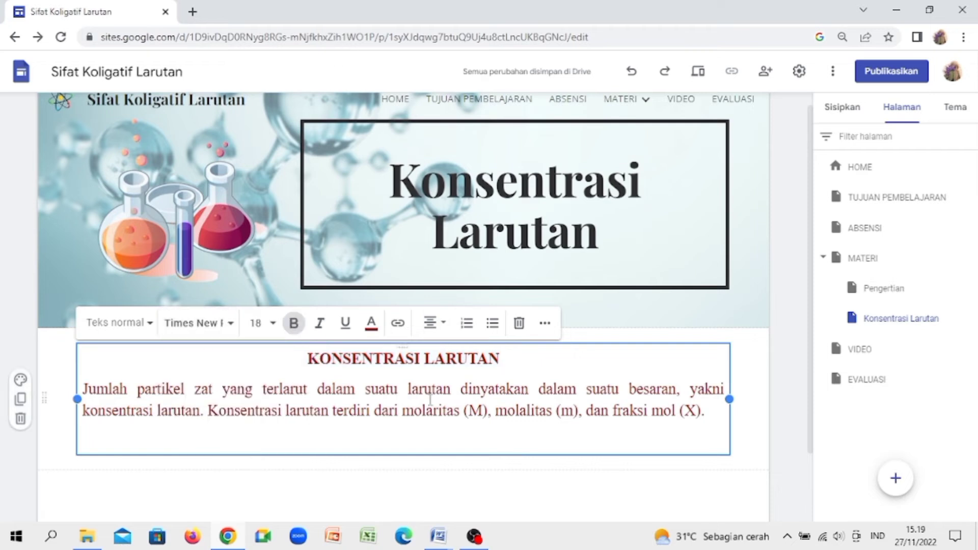
{"action": "key", "text": "Tab"}
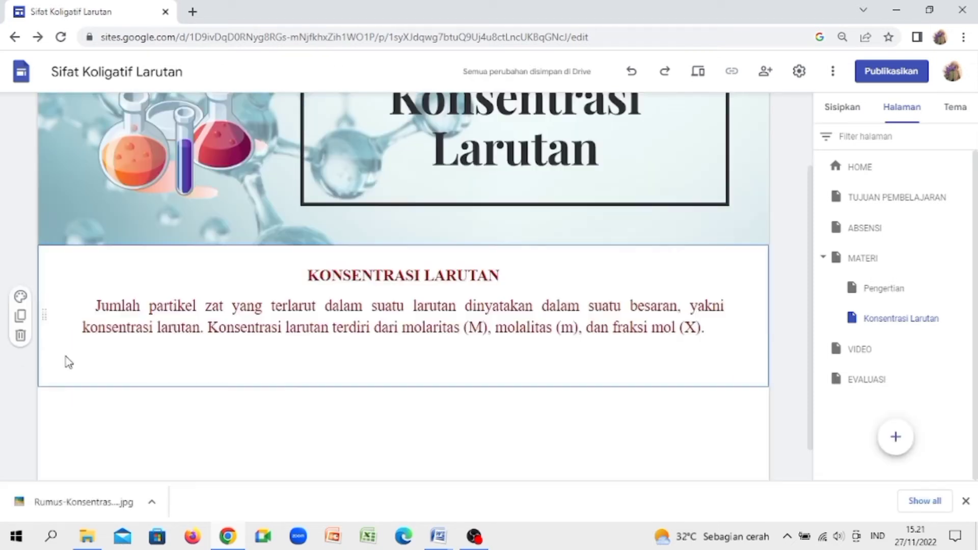
- Upload the Rumus-Konsentrasi-Larutan image below the paragraph in the Konsentrasi Larutan text section
{"action": "double_click", "coordinate": [66, 359]}
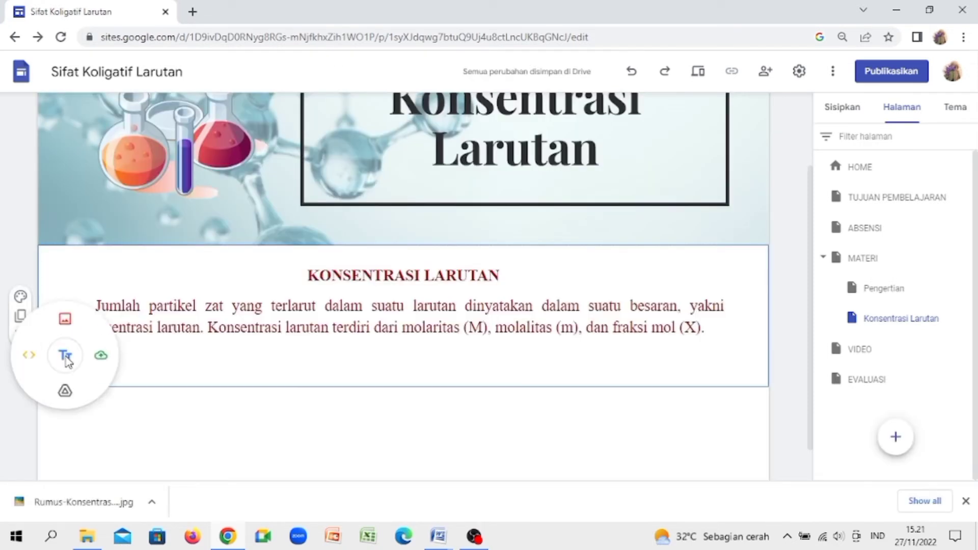
{"action": "left_click", "coordinate": [100, 370]}
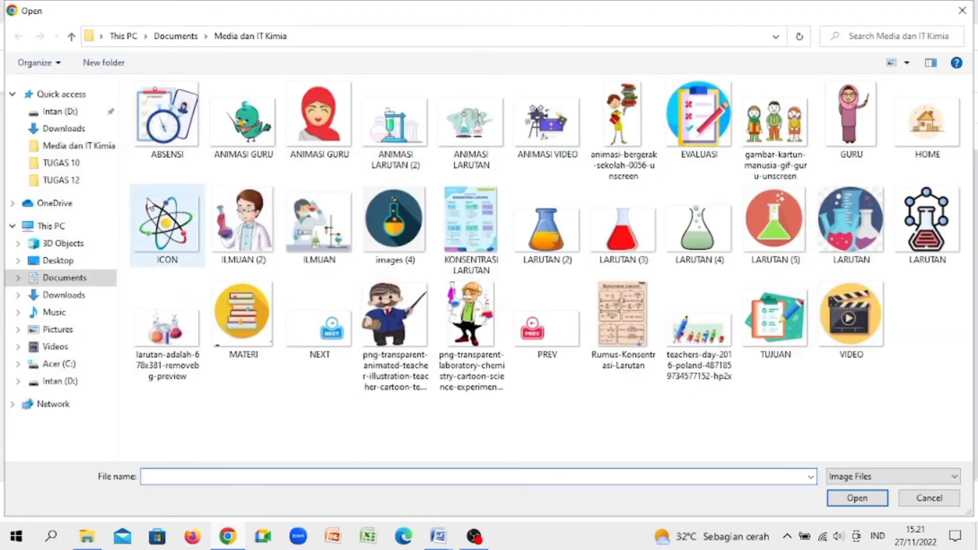
{"action": "left_click", "coordinate": [634, 358]}
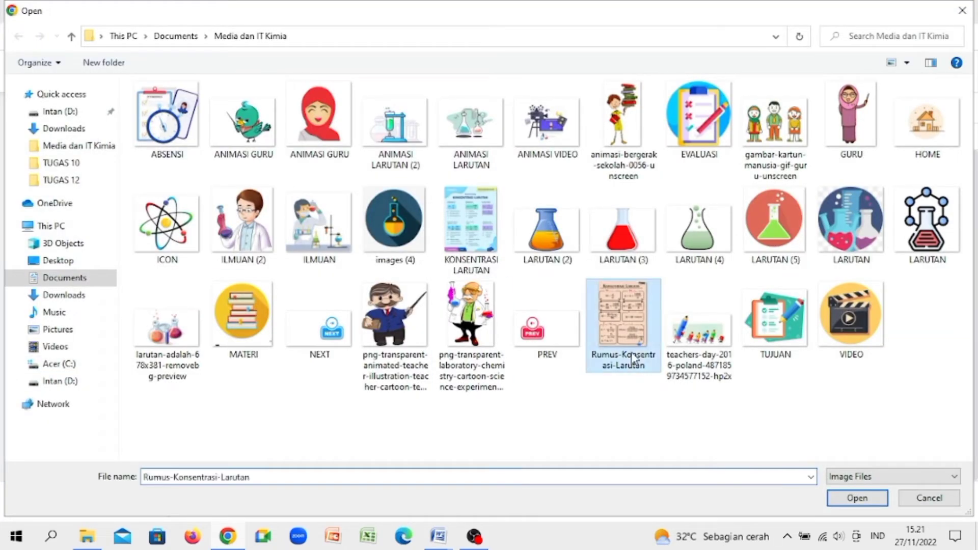
{"action": "left_click", "coordinate": [848, 502]}
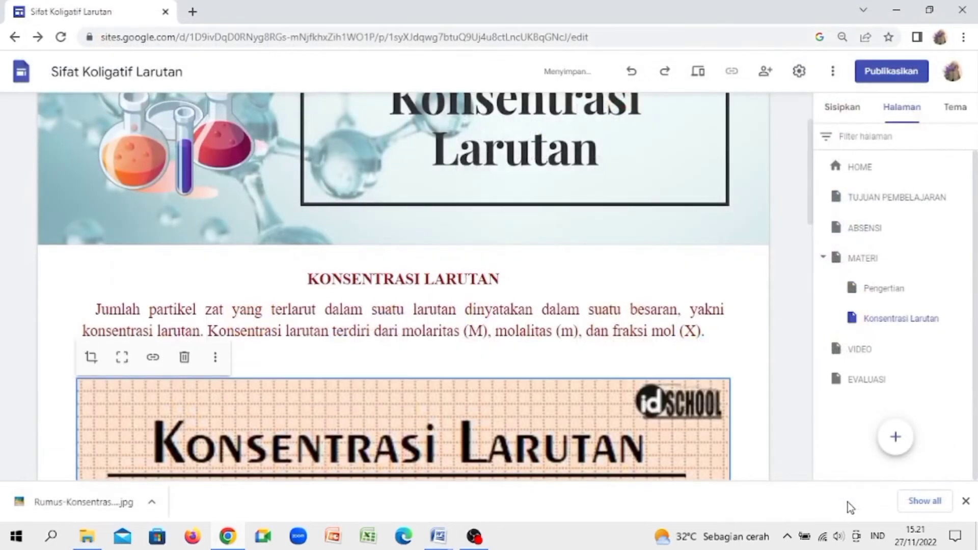
{"action": "scroll", "coordinate": [825, 371], "scroll_direction": "down", "scroll_amount": 15}
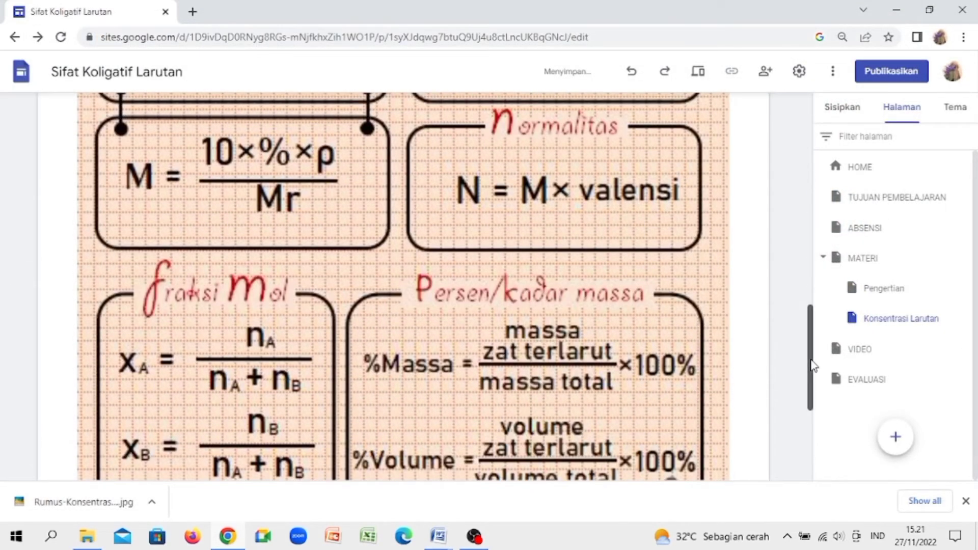
{"action": "left_click_drag", "start_coordinate": [812, 365], "coordinate": [804, 198]}
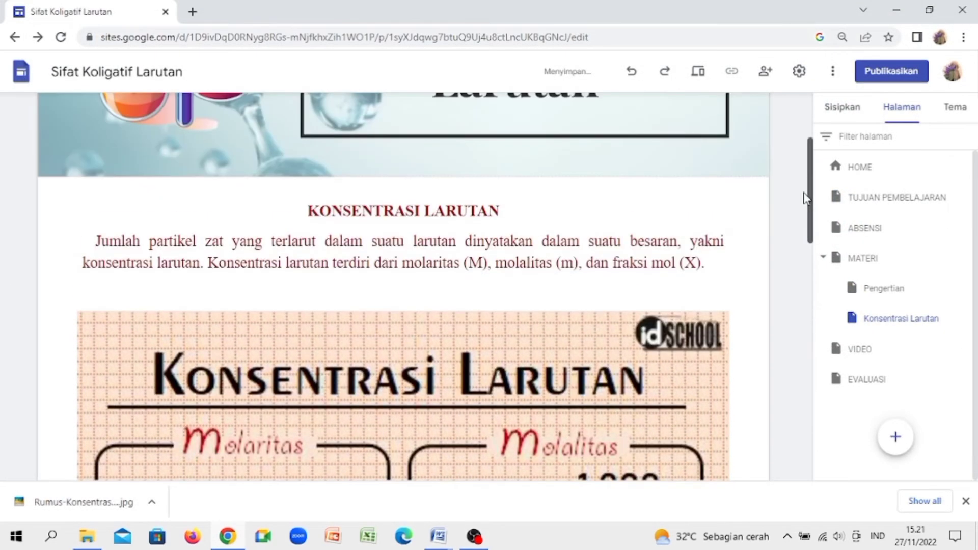
- Apply the Gaya 2 section colour to the section holding the text and formula image
{"action": "left_click", "coordinate": [102, 334]}
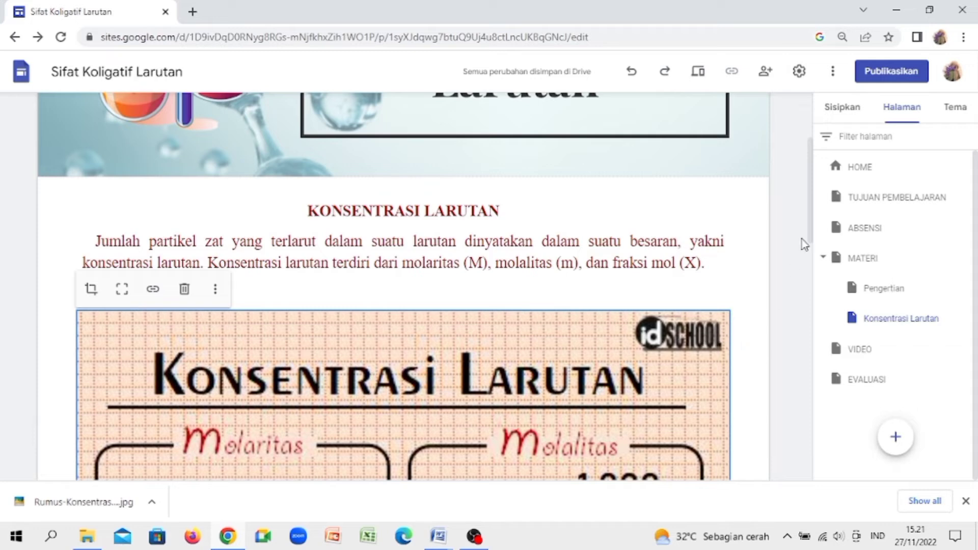
{"action": "left_click_drag", "start_coordinate": [811, 234], "coordinate": [805, 326]}
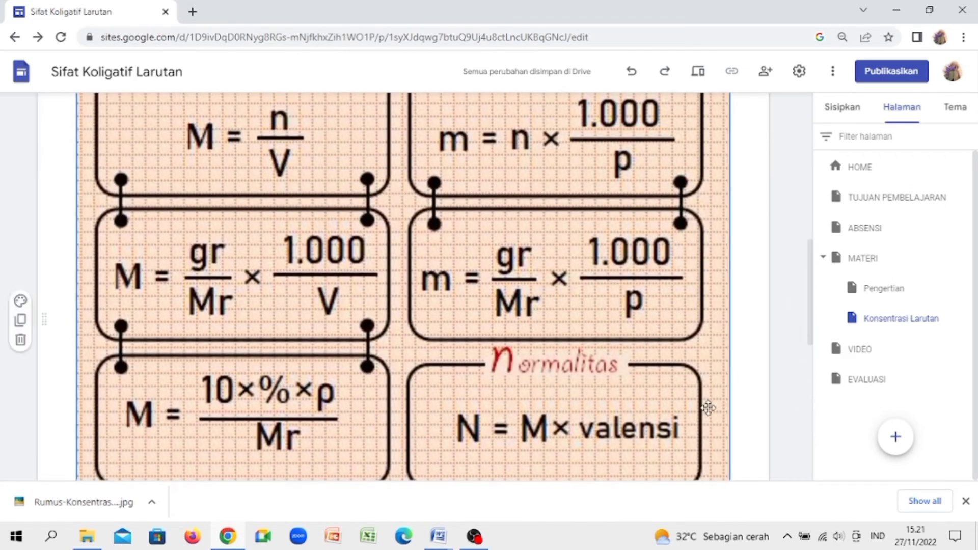
{"action": "left_click", "coordinate": [20, 302]}
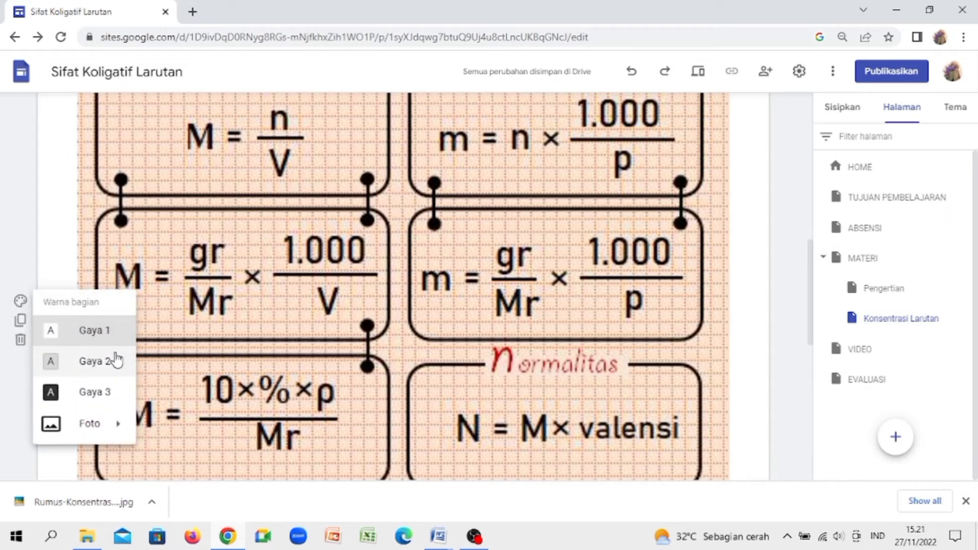
{"action": "left_click", "coordinate": [103, 368]}
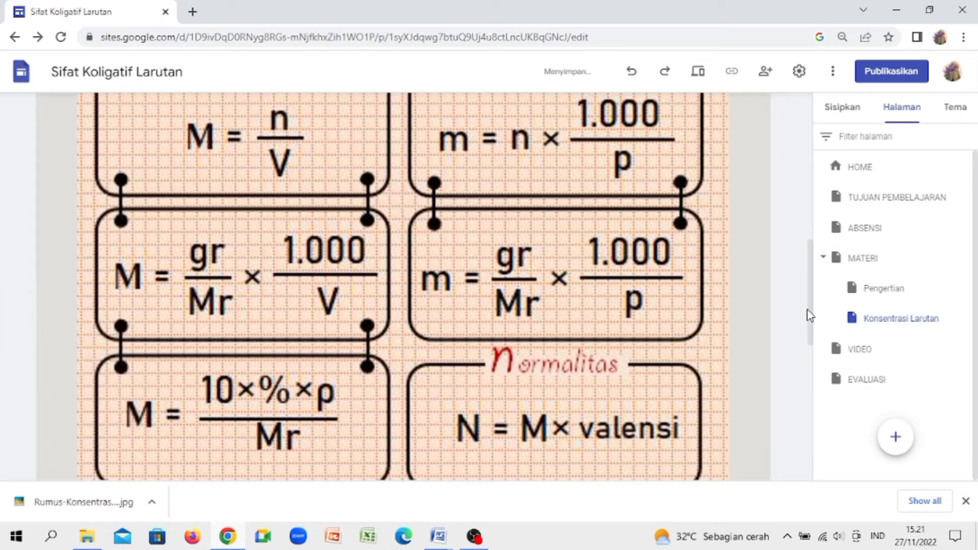
{"action": "left_click_drag", "start_coordinate": [814, 311], "coordinate": [833, 214]}
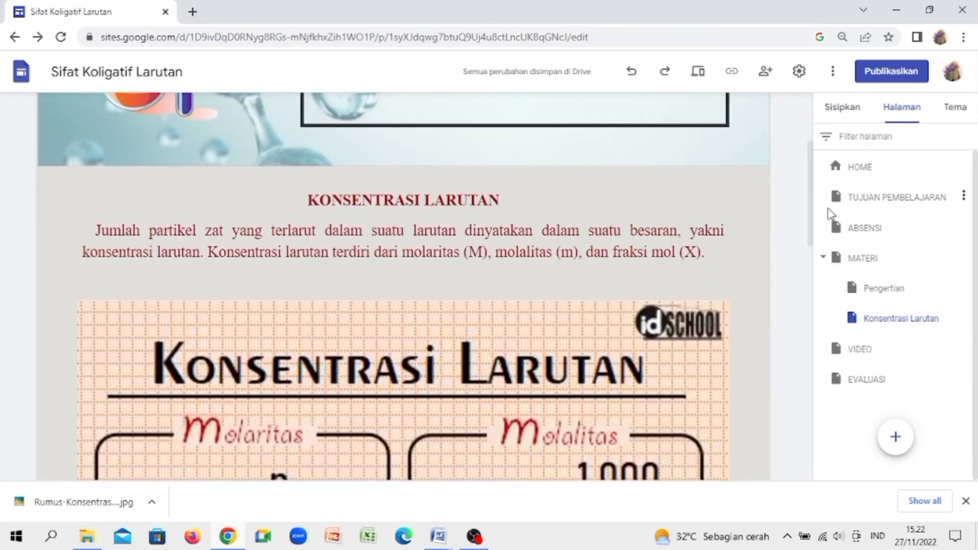
- Set a pink background picture, found by web image search, behind the section with the Konsentrasi Larutan text and formula image
{"action": "left_click", "coordinate": [25, 404]}
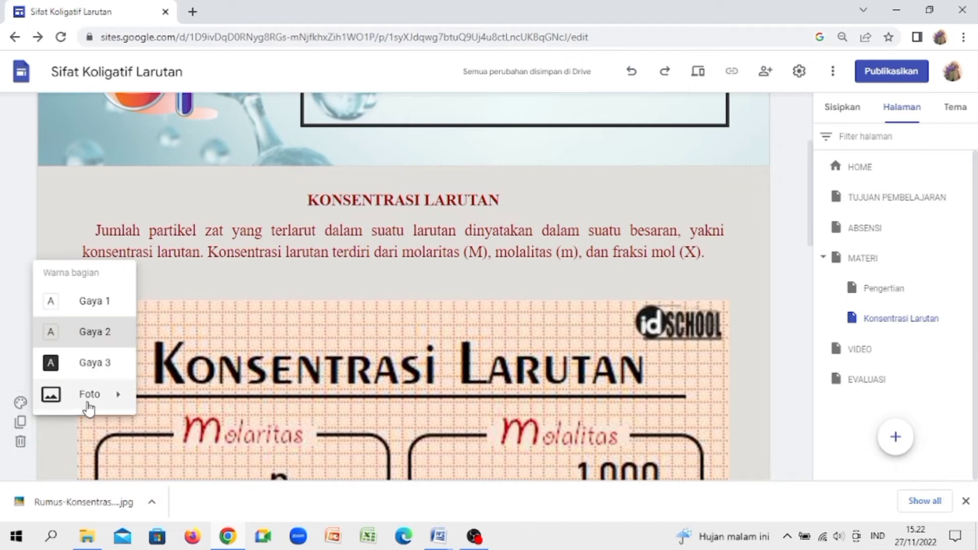
{"action": "mouse_move", "coordinate": [92, 403]}
{"action": "left_click", "coordinate": [170, 433]}
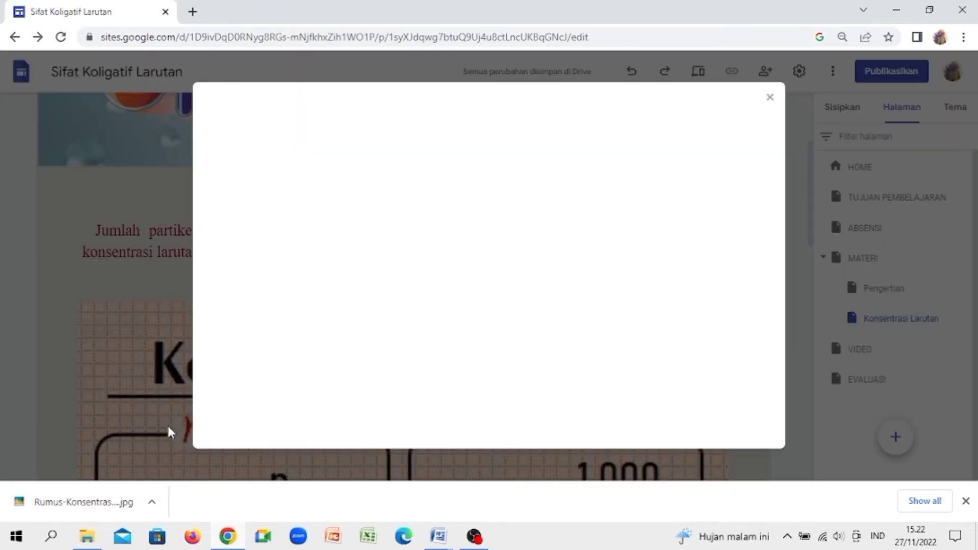
{"action": "left_click", "coordinate": [351, 139]}
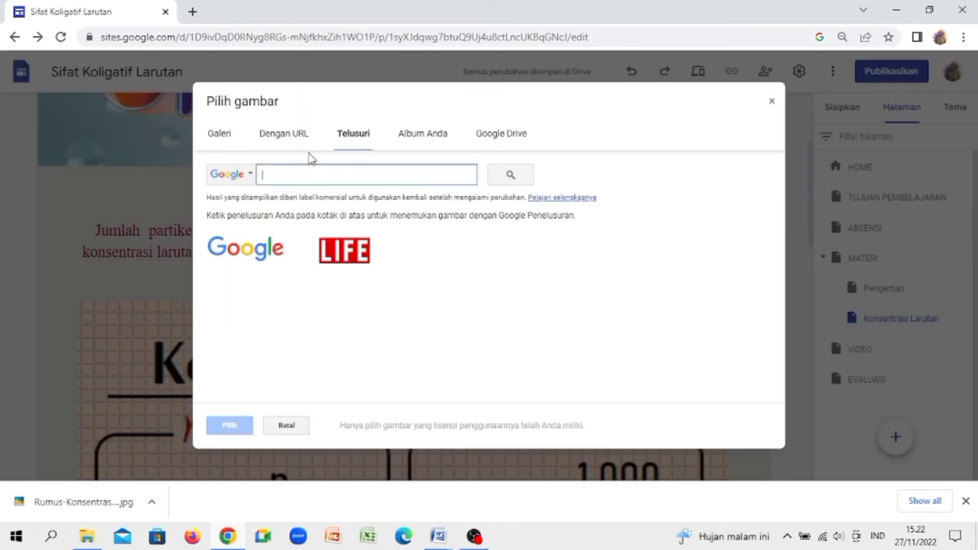
{"action": "type", "text": "u"}
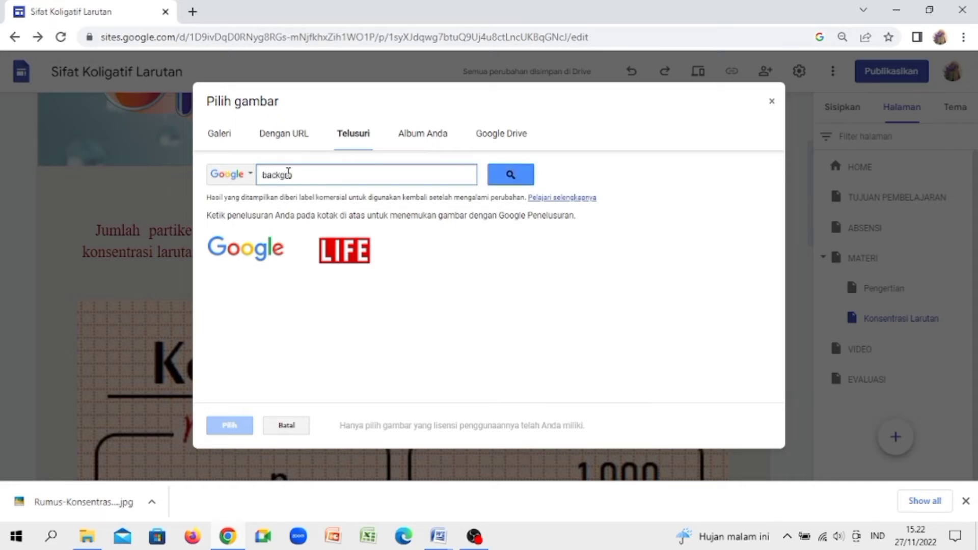
{"action": "type", "text": "ackgroud pink"}
{"action": "key", "text": "Return"}
{"action": "left_click", "coordinate": [430, 366]}
{"action": "left_click", "coordinate": [230, 425]}
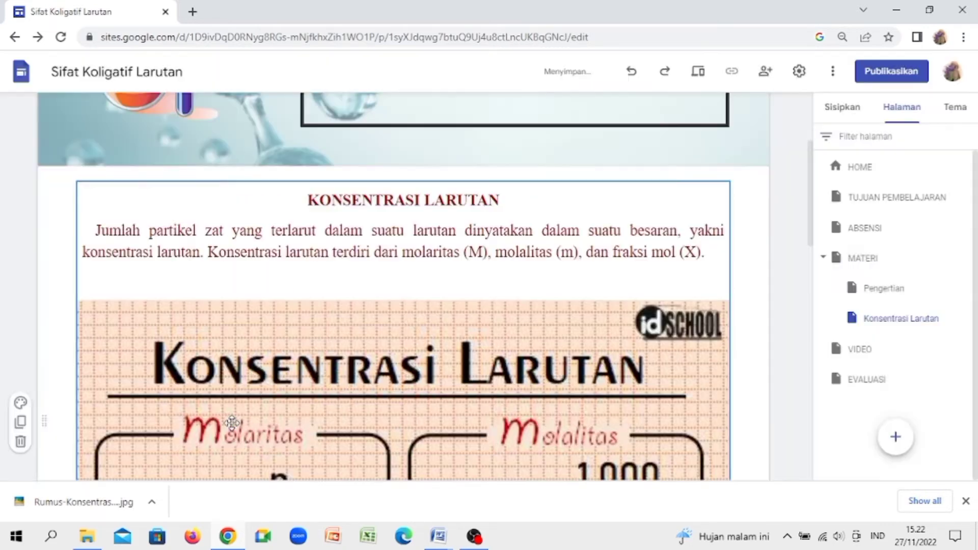
- Link the whole "Konsentrasi Larutan" header title to the MATERI page
{"action": "left_click_drag", "start_coordinate": [813, 236], "coordinate": [838, 186]}
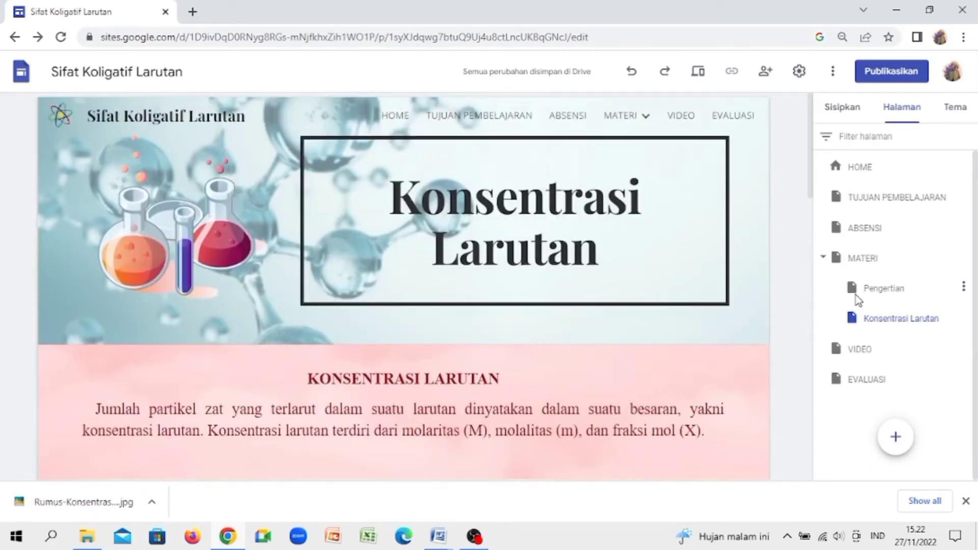
{"action": "left_click", "coordinate": [627, 242]}
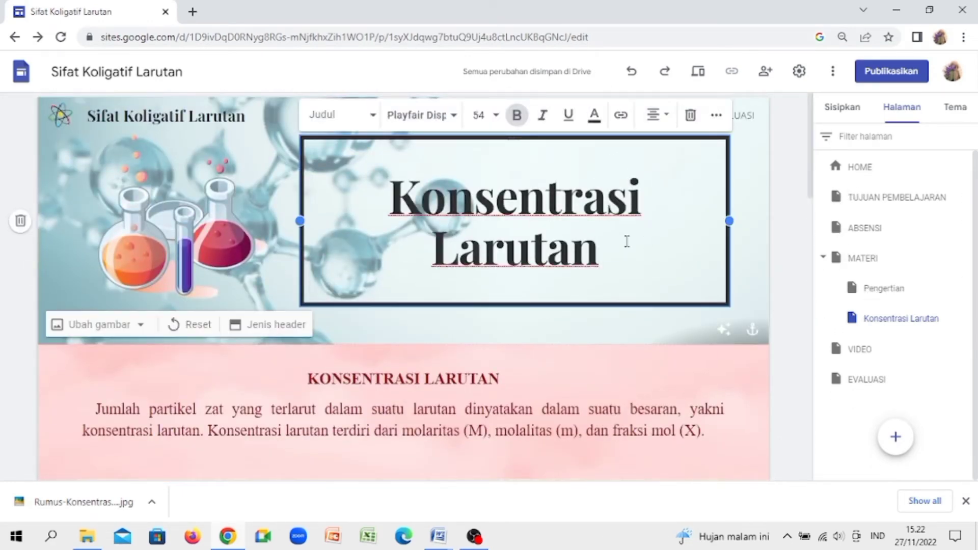
{"action": "key", "text": "ctrl+a"}
{"action": "left_click", "coordinate": [620, 117]}
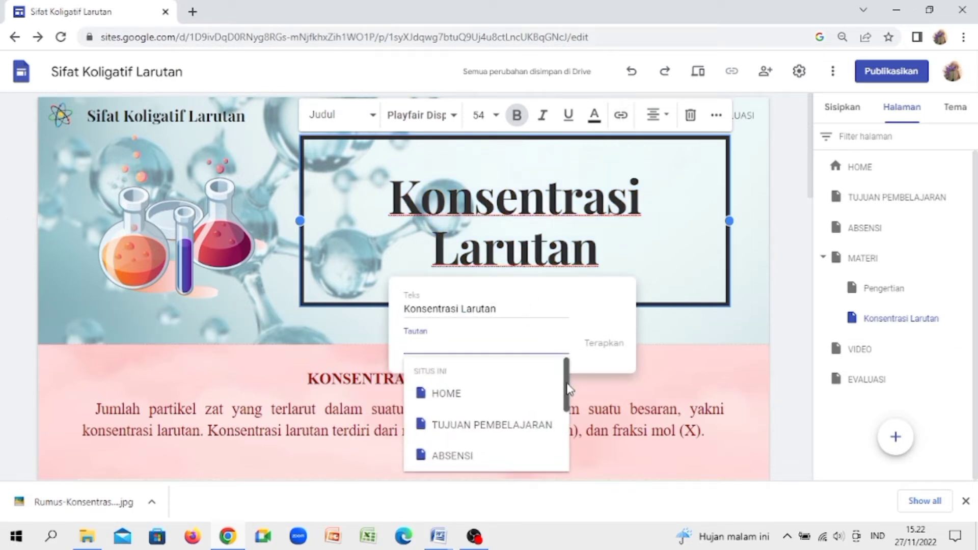
{"action": "left_click_drag", "start_coordinate": [569, 390], "coordinate": [559, 461]}
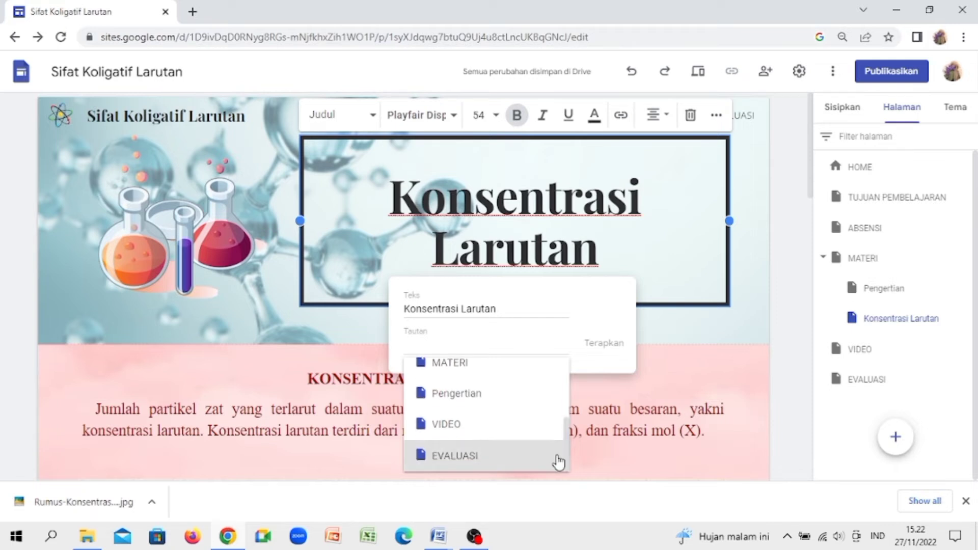
{"action": "left_click", "coordinate": [532, 372]}
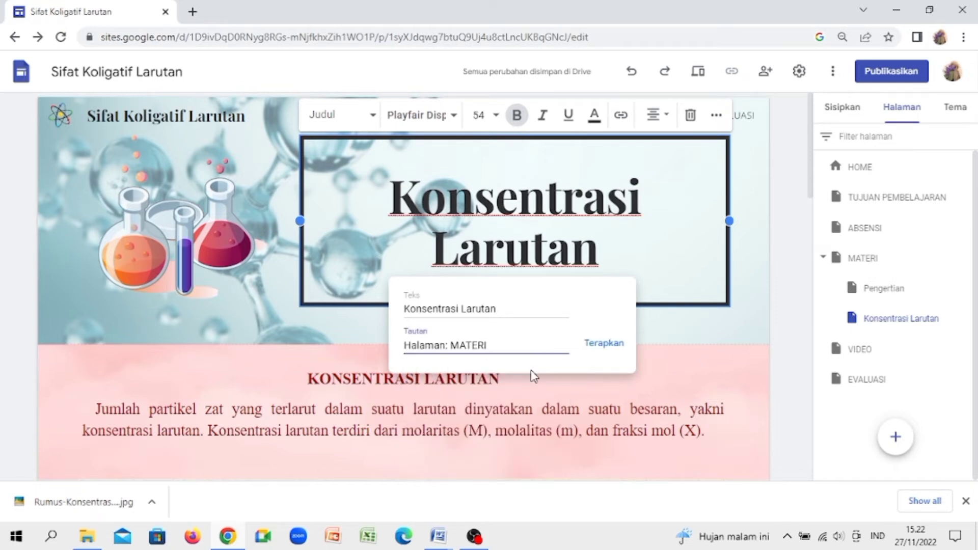
{"action": "left_click", "coordinate": [614, 340]}
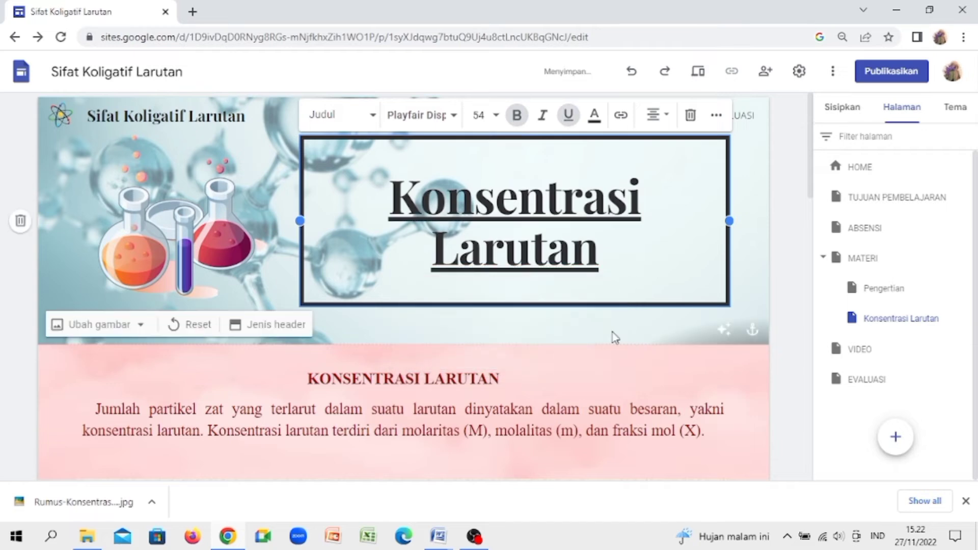
- On the Pengertian page, link the "Pengertian" header title to the MATERI page
{"action": "left_click", "coordinate": [920, 291]}
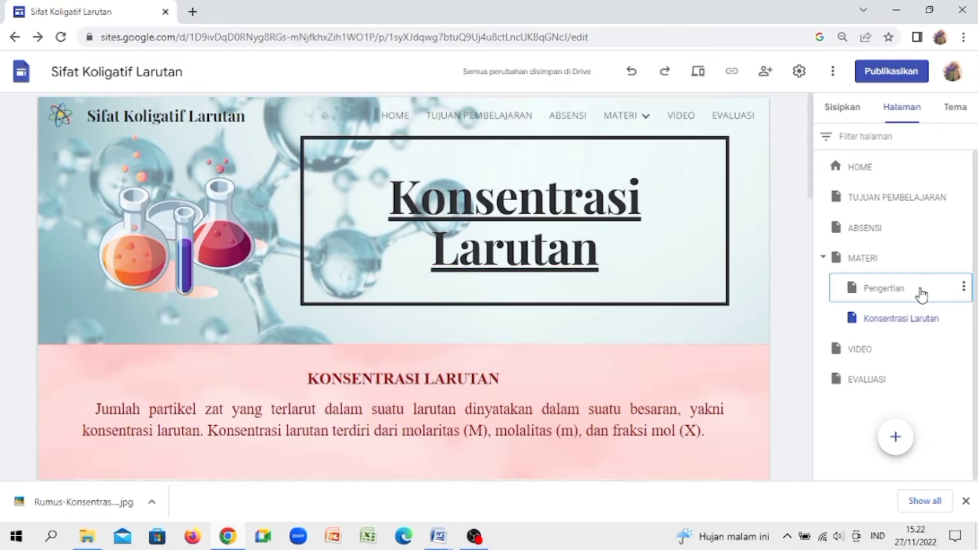
{"action": "left_click", "coordinate": [526, 225]}
{"action": "double_click", "coordinate": [527, 225]}
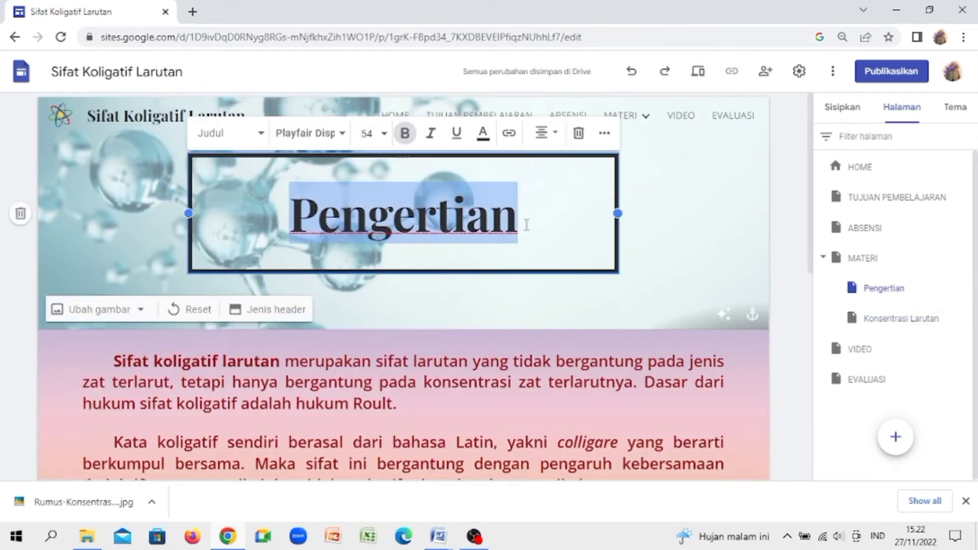
{"action": "left_click", "coordinate": [508, 135]}
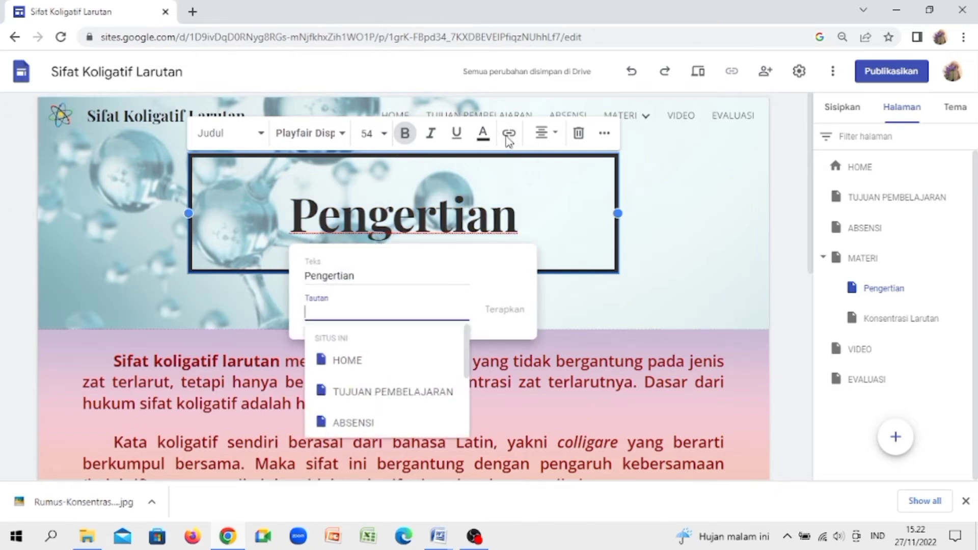
{"action": "type", "text": "ma"}
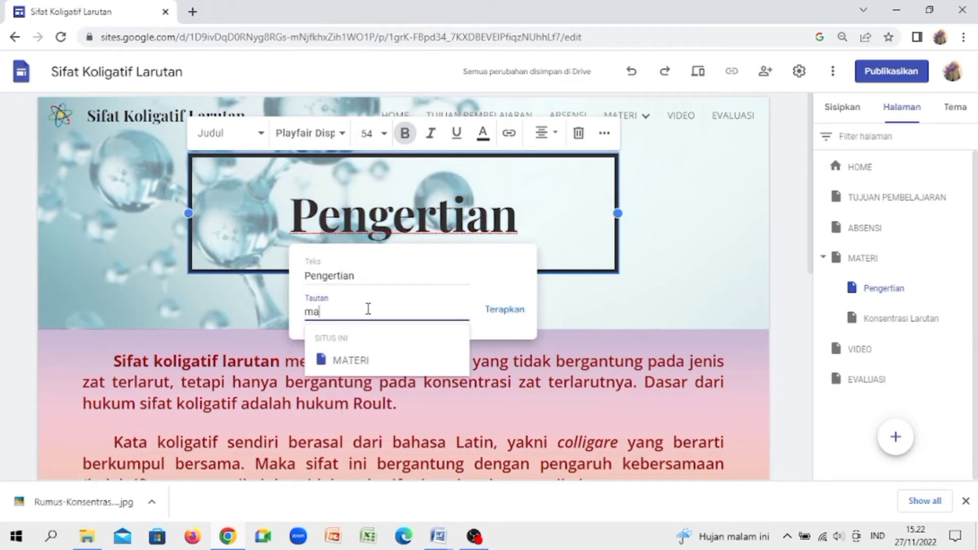
{"action": "left_click", "coordinate": [336, 361]}
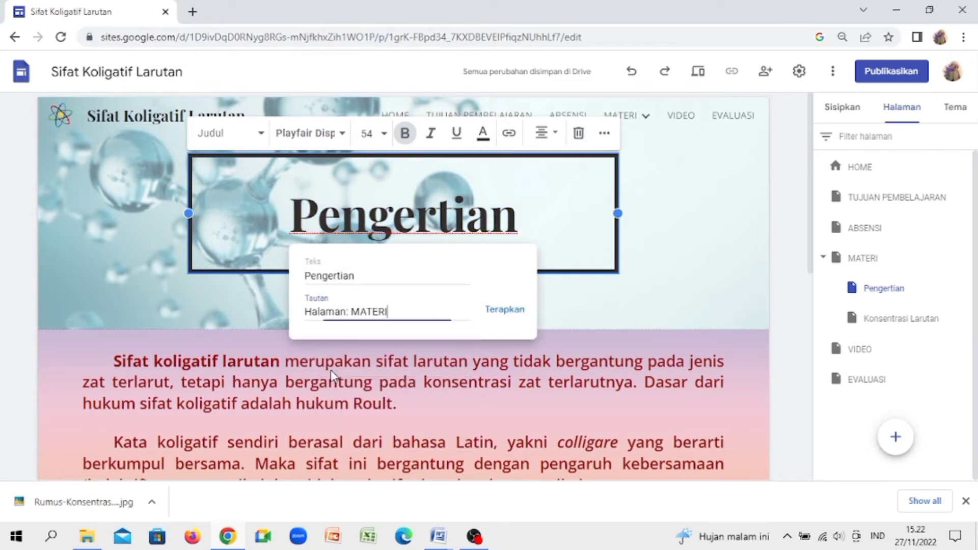
{"action": "left_click", "coordinate": [507, 312]}
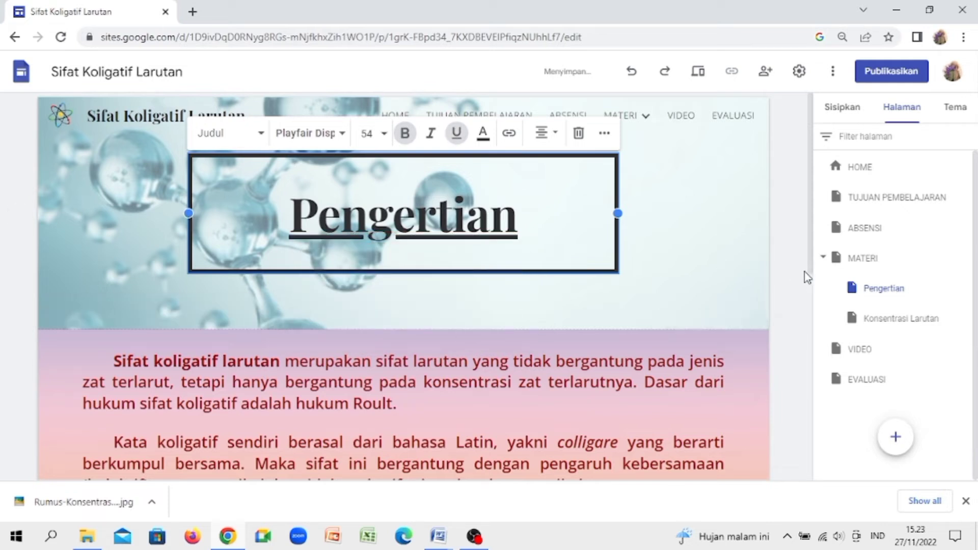
- On the VIDEO page, upload the ANIMASI VIDEO image into the header beside the title and shrink it slightly
{"action": "left_click", "coordinate": [843, 356]}
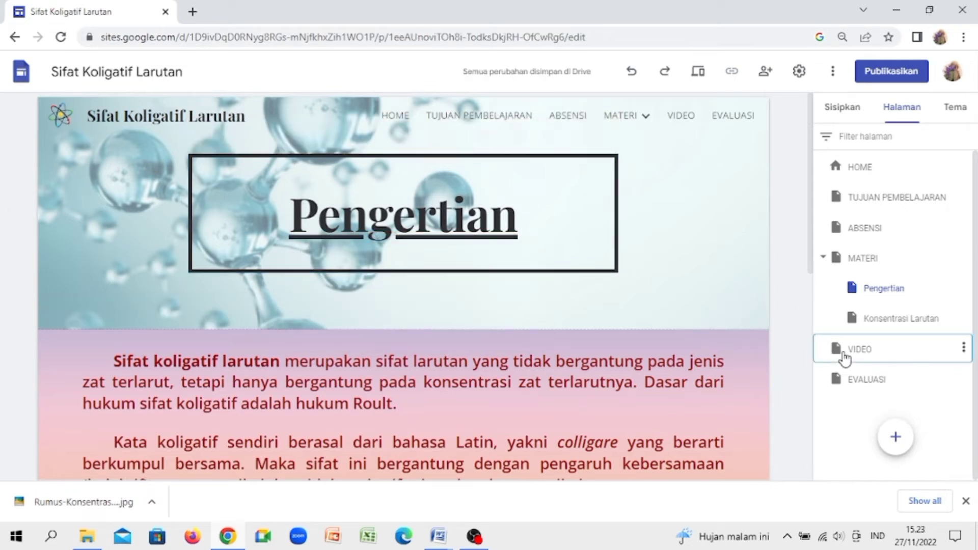
{"action": "mouse_move", "coordinate": [517, 238]}
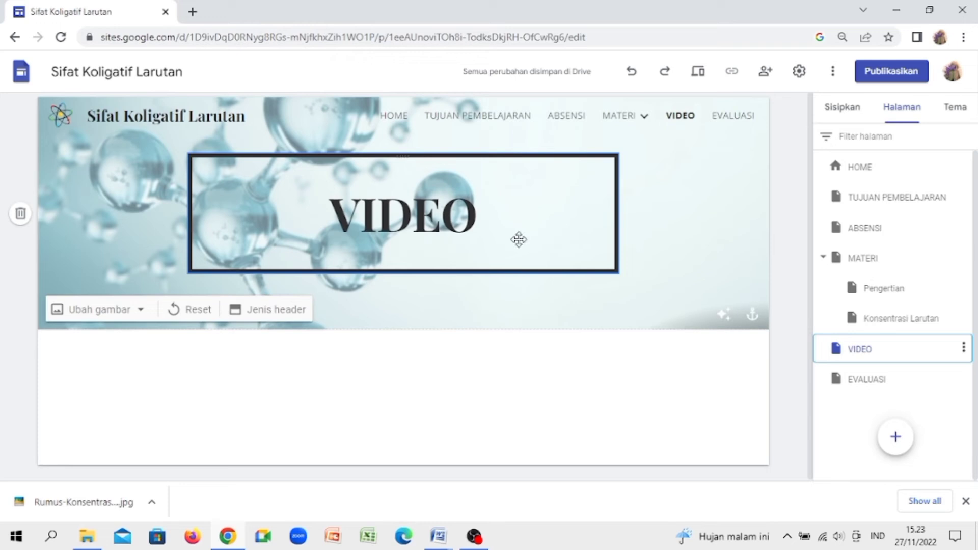
{"action": "double_click", "coordinate": [113, 217]}
{"action": "left_click", "coordinate": [149, 218]}
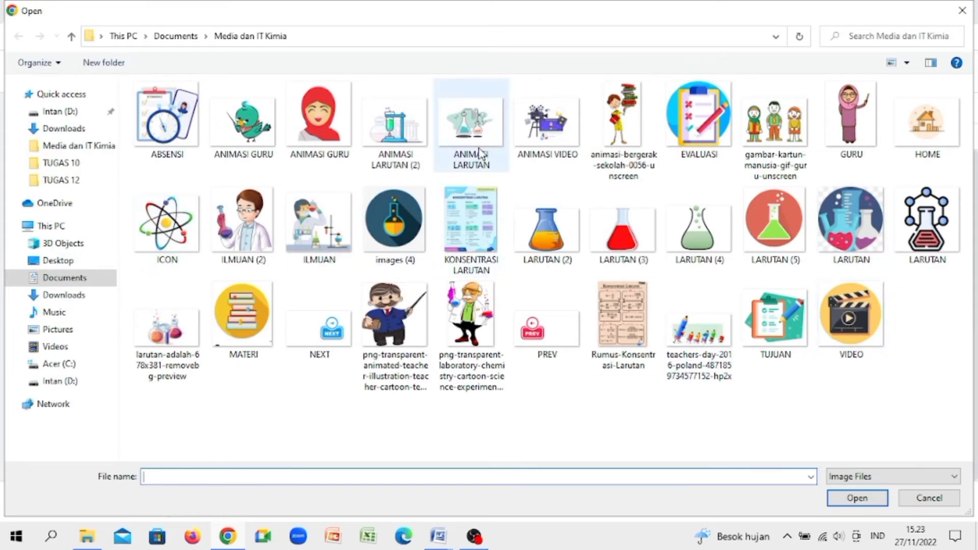
{"action": "left_click", "coordinate": [572, 139]}
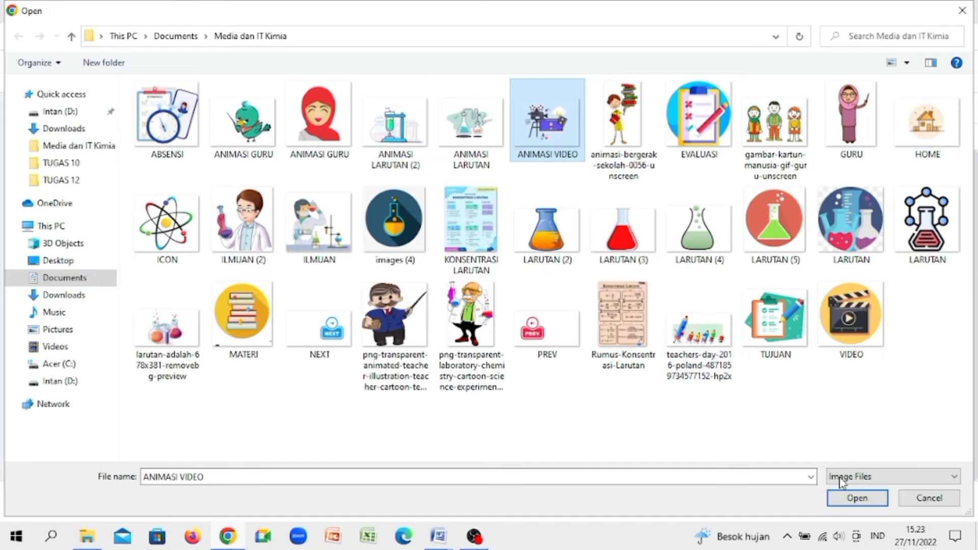
{"action": "left_click", "coordinate": [835, 498]}
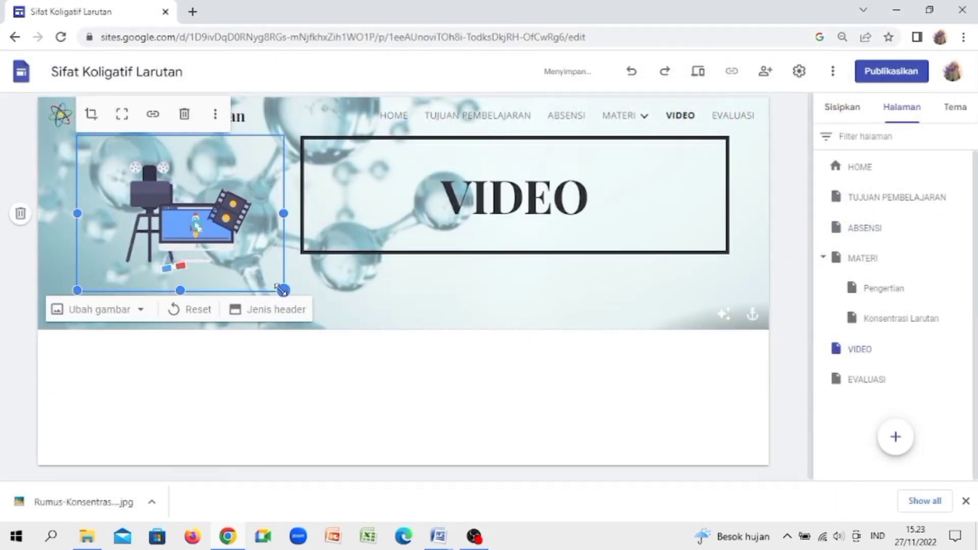
{"action": "left_click_drag", "start_coordinate": [283, 290], "coordinate": [262, 262]}
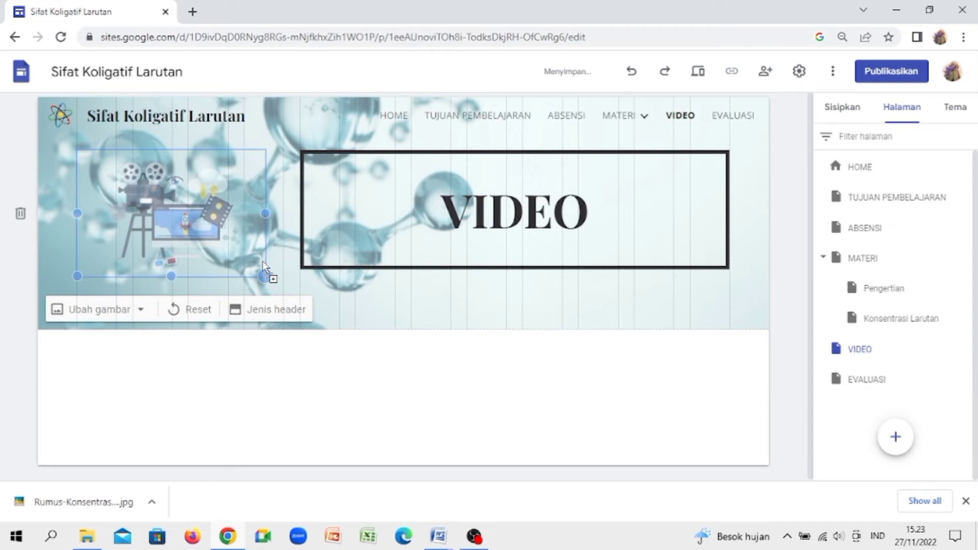
{"action": "left_click", "coordinate": [293, 408]}
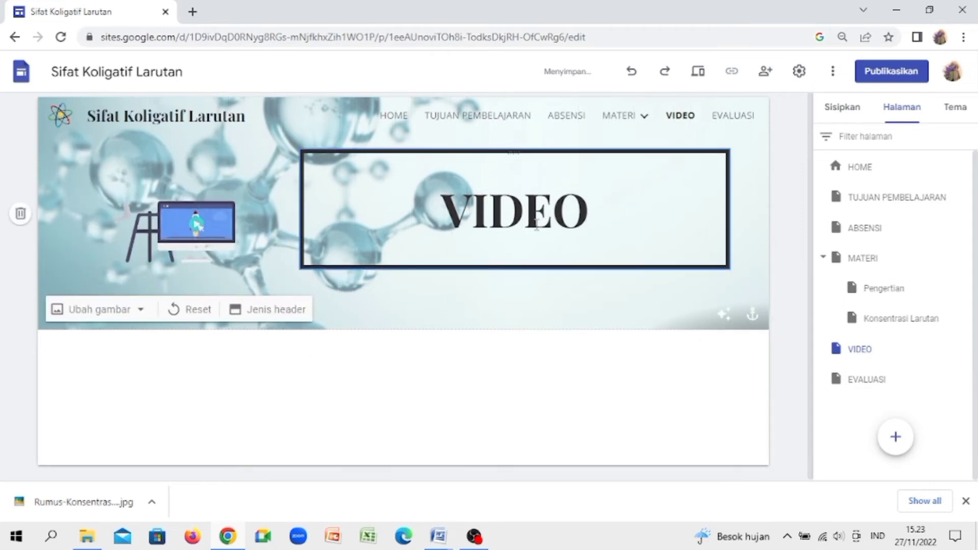
- Link the "VIDEO" header title to the HOME page
{"action": "left_click", "coordinate": [537, 224]}
{"action": "double_click", "coordinate": [537, 224]}
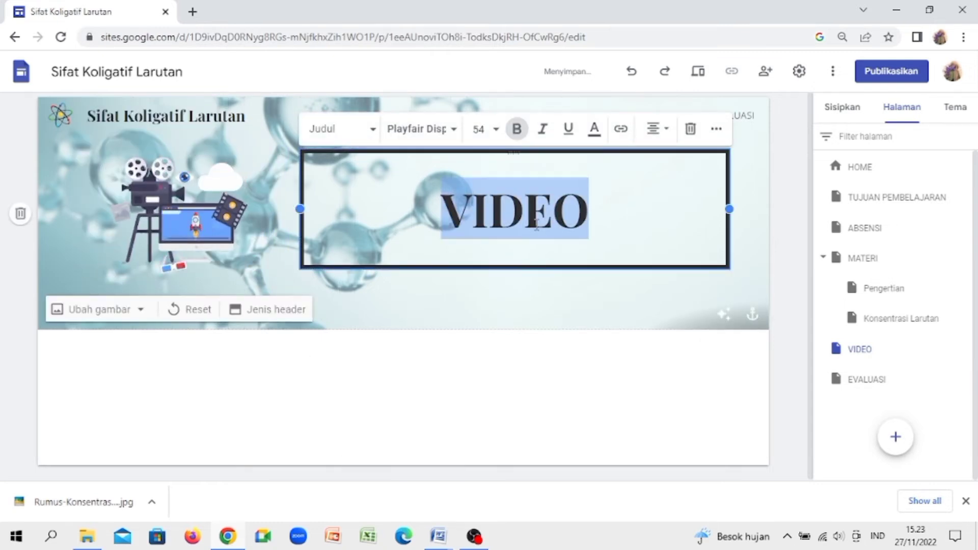
{"action": "left_click", "coordinate": [621, 130]}
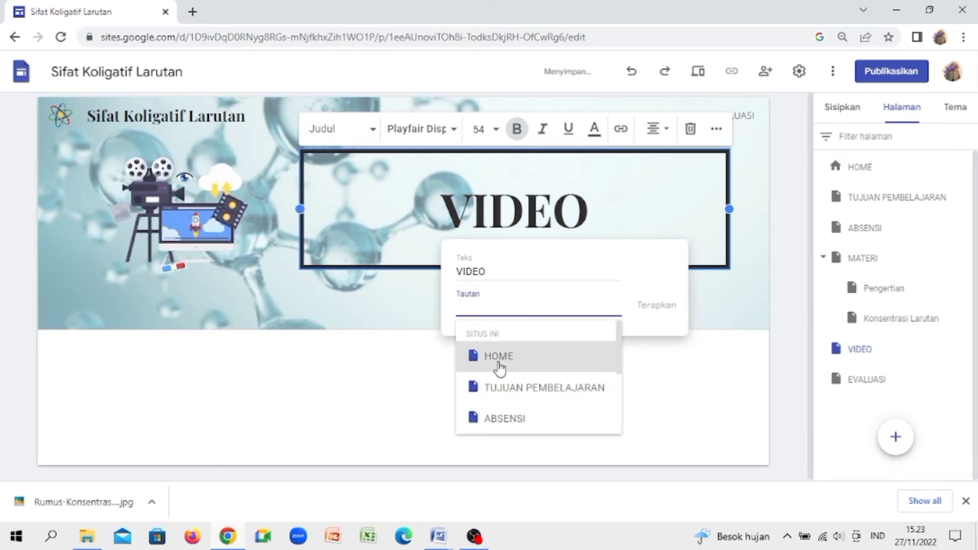
{"action": "left_click", "coordinate": [559, 352]}
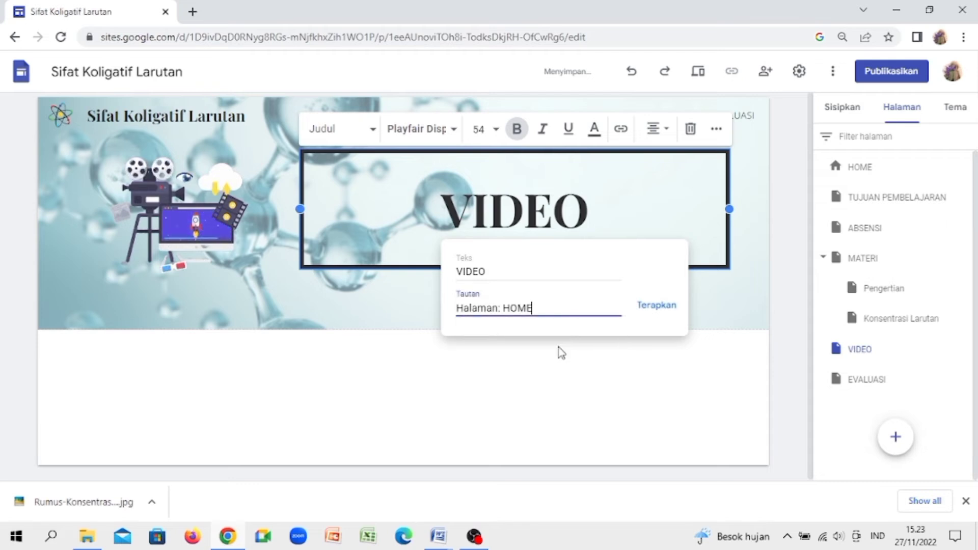
{"action": "left_click", "coordinate": [644, 308]}
- Add a text box reading "KOSENTRASI LARUTAN" below the VIDEO header, with font size 20 and the Judul style
{"action": "left_click", "coordinate": [320, 364]}
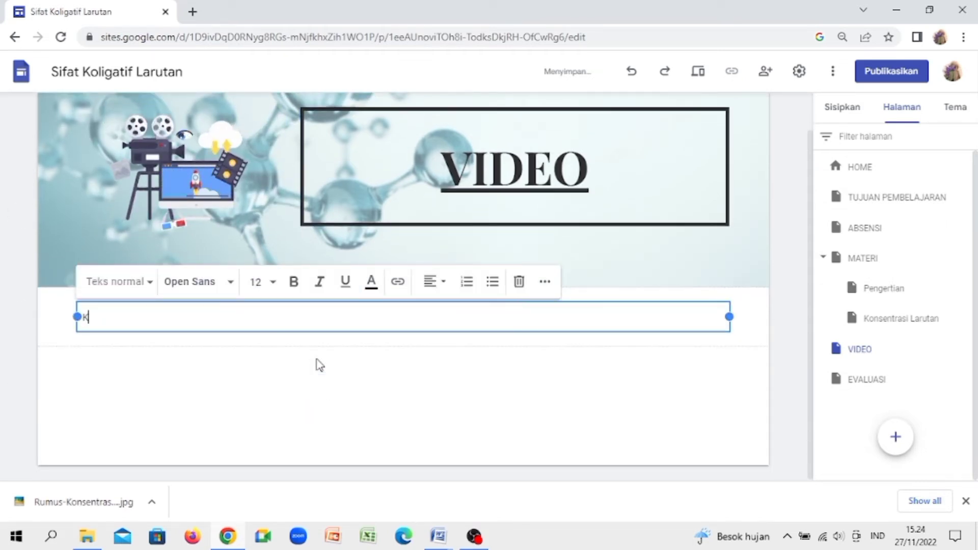
{"action": "type", "text": "KOSENTRASI LARUTAN"}
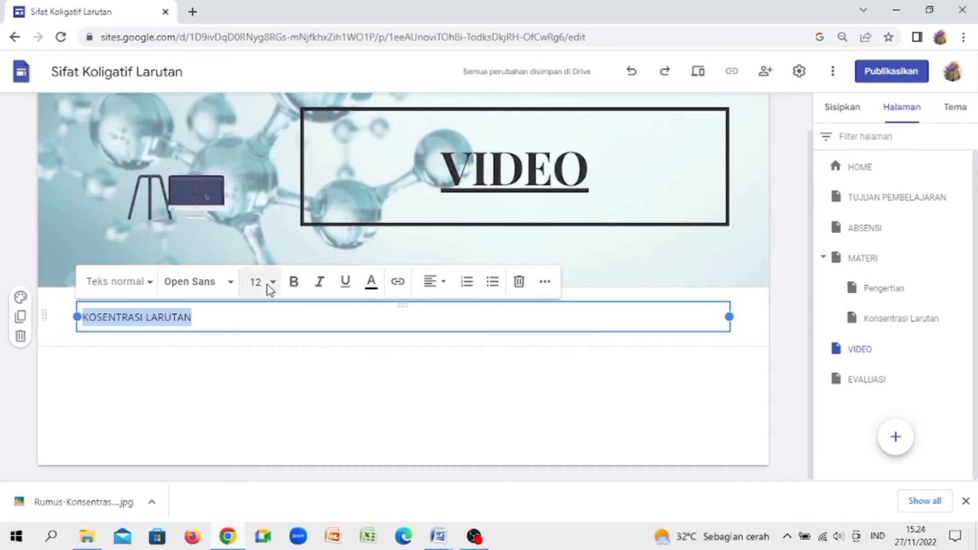
{"action": "left_click", "coordinate": [270, 287]}
{"action": "left_click", "coordinate": [259, 109]}
{"action": "left_click", "coordinate": [124, 287]}
{"action": "left_click", "coordinate": [115, 347]}
- Colour the "KOSENTRASI LARUTAN" heading dark red, make it bold and underlined, and centre it
{"action": "left_click", "coordinate": [371, 285]}
{"action": "left_click", "coordinate": [356, 201]}
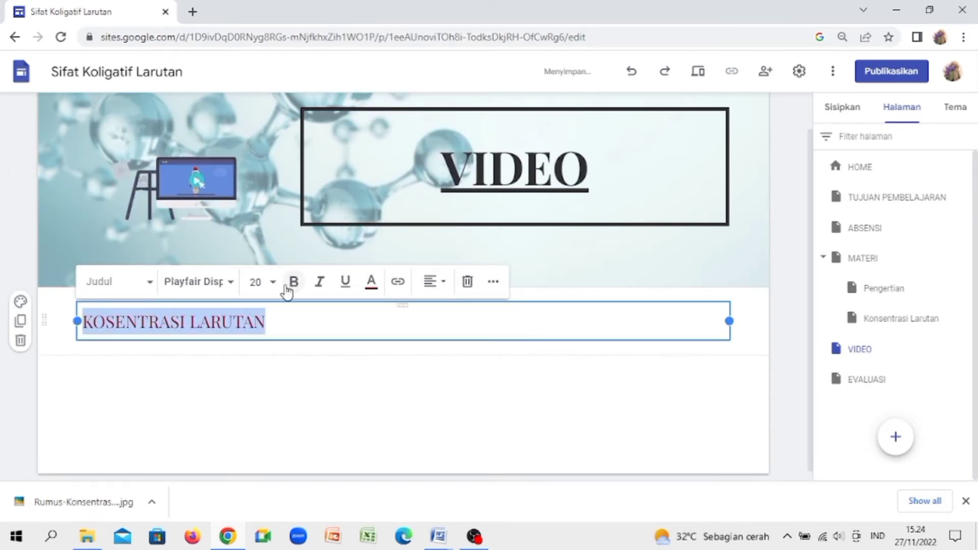
{"action": "left_click", "coordinate": [291, 288]}
{"action": "left_click", "coordinate": [345, 287]}
{"action": "left_click", "coordinate": [434, 288]}
{"action": "left_click", "coordinate": [432, 339]}
{"action": "left_click", "coordinate": [306, 423]}
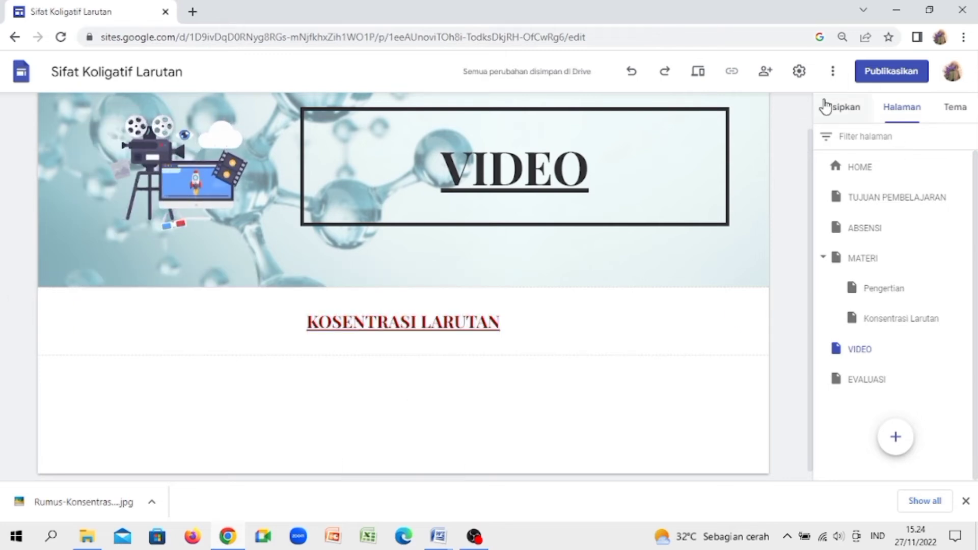
- Search YouTube for "KONSENTRASI LARUTAN" and insert the 13-minute "Konsentrasi Larutan" video dated 21 Jul 2021 below the heading
{"action": "left_click", "coordinate": [823, 112]}
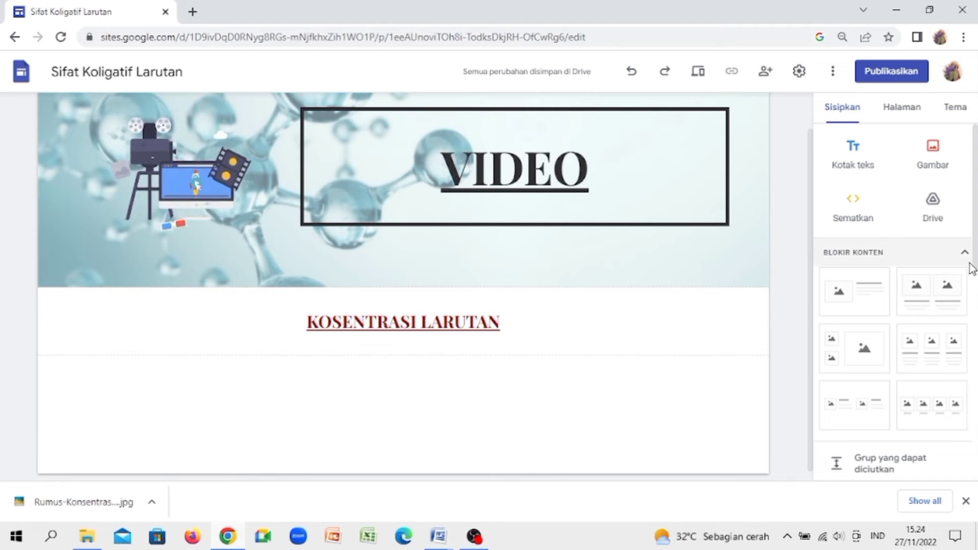
{"action": "left_click_drag", "start_coordinate": [975, 267], "coordinate": [975, 441]}
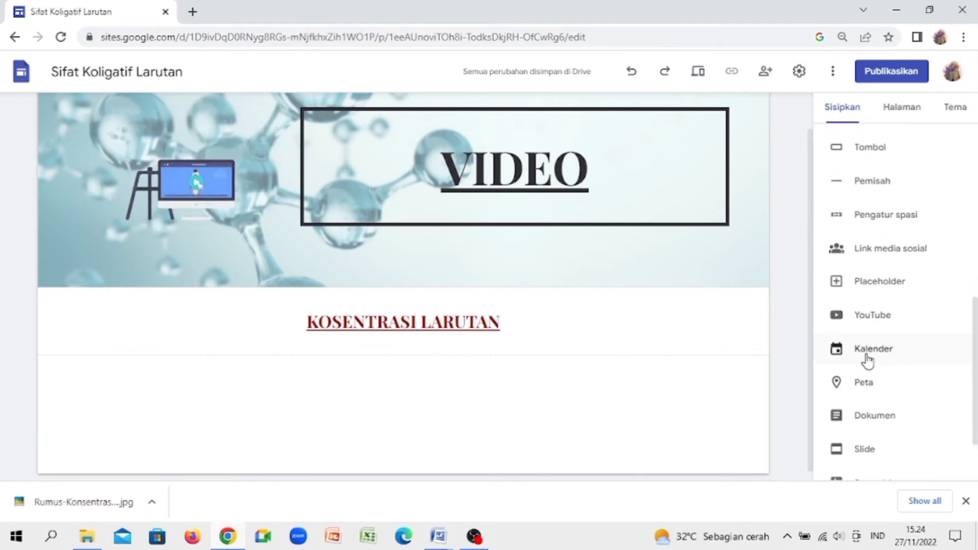
{"action": "left_click", "coordinate": [858, 327]}
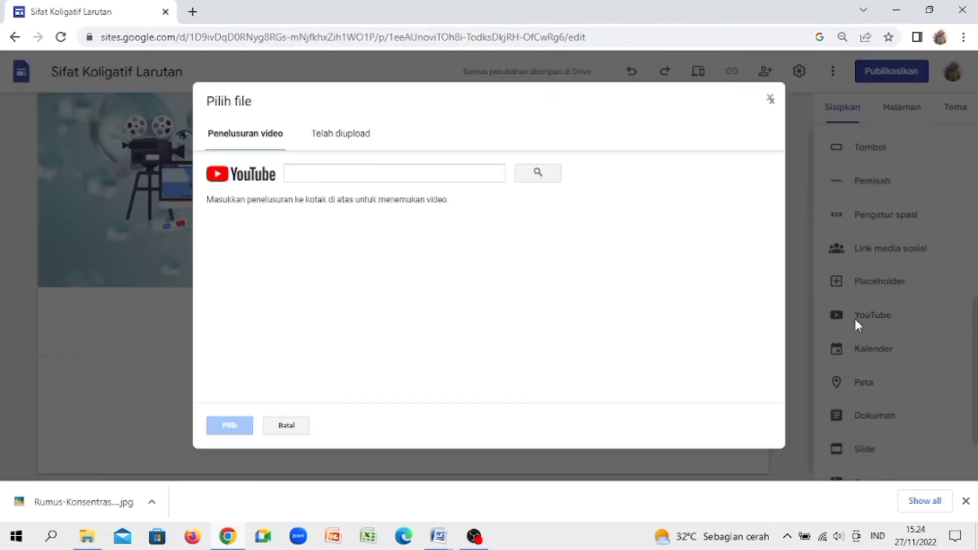
{"action": "left_click", "coordinate": [356, 168]}
{"action": "type", "text": "Ko"}
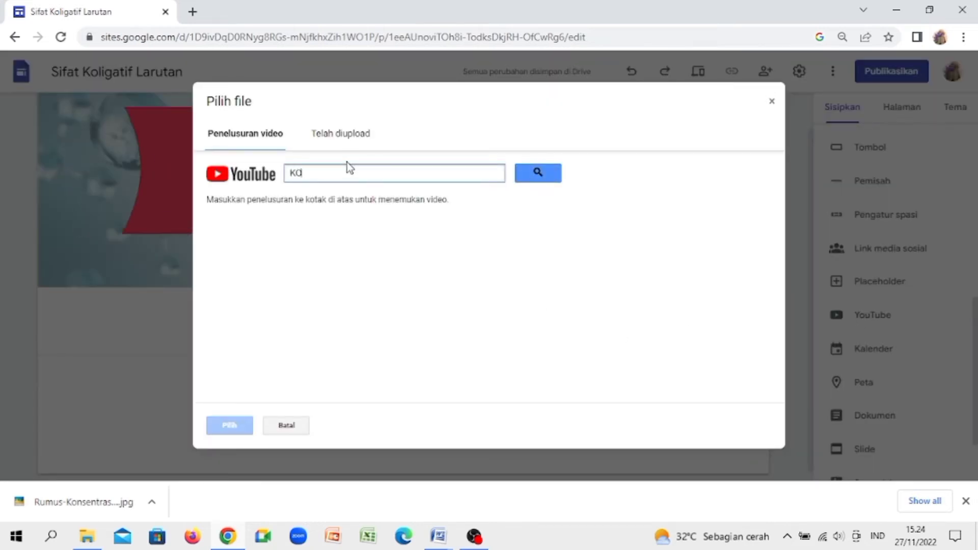
{"action": "type", "text": "NSENTRASI LARUTAN"}
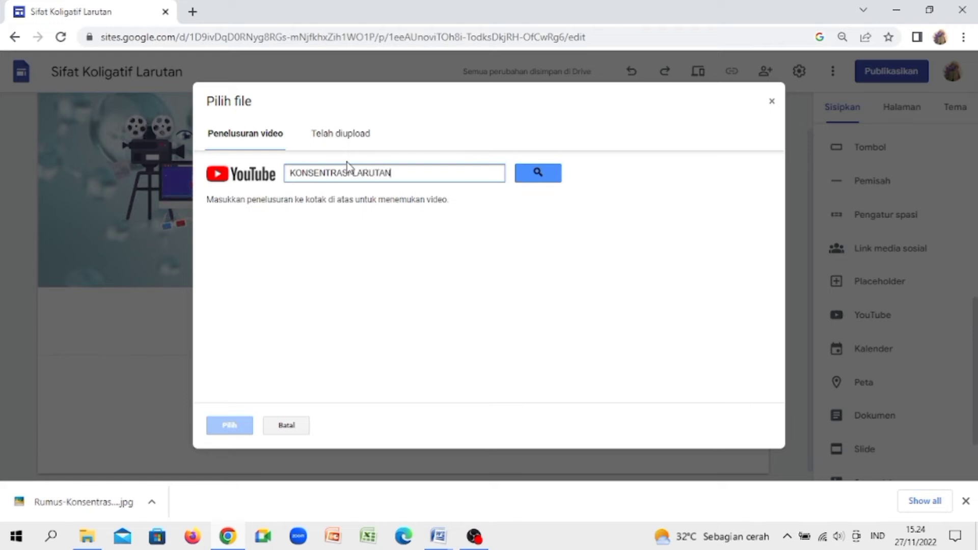
{"action": "left_click", "coordinate": [537, 174]}
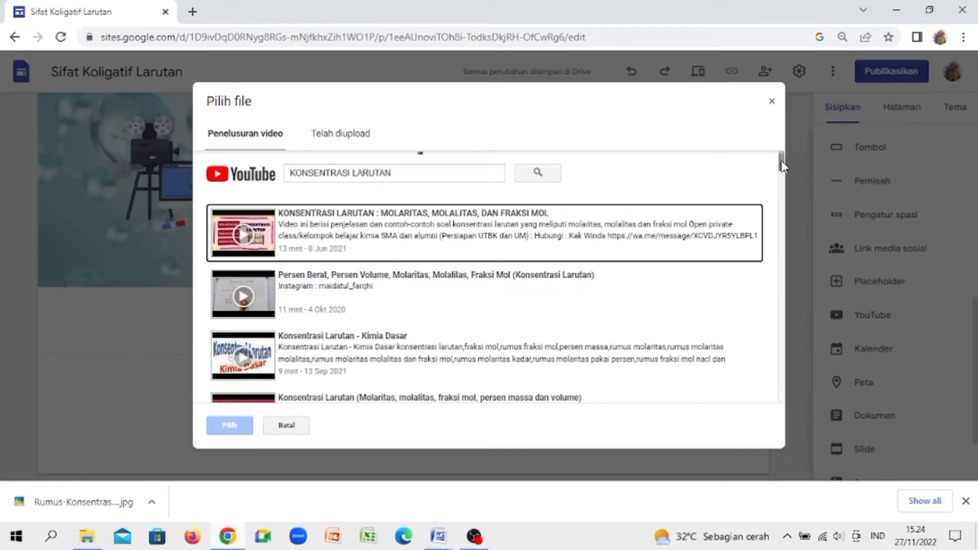
{"action": "left_click_drag", "start_coordinate": [781, 160], "coordinate": [781, 183]}
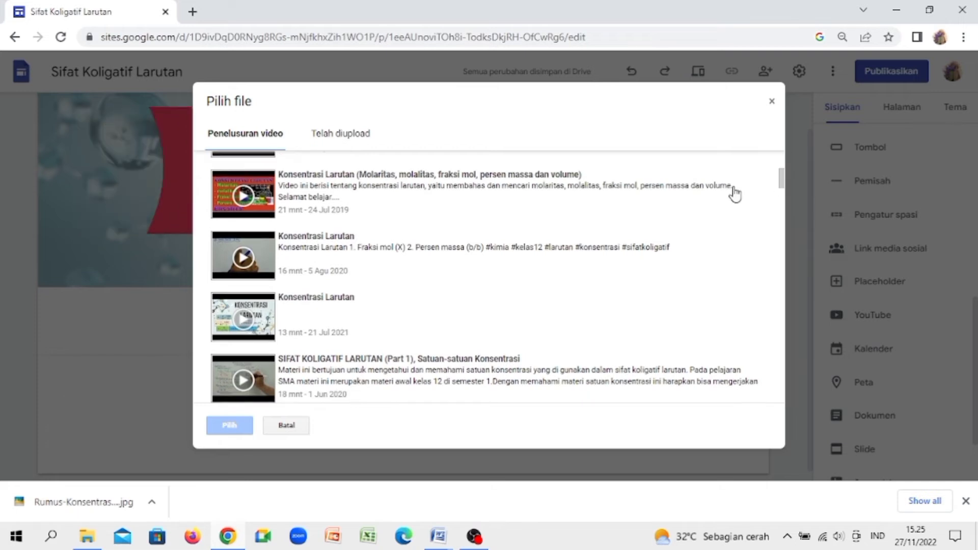
{"action": "left_click", "coordinate": [382, 329]}
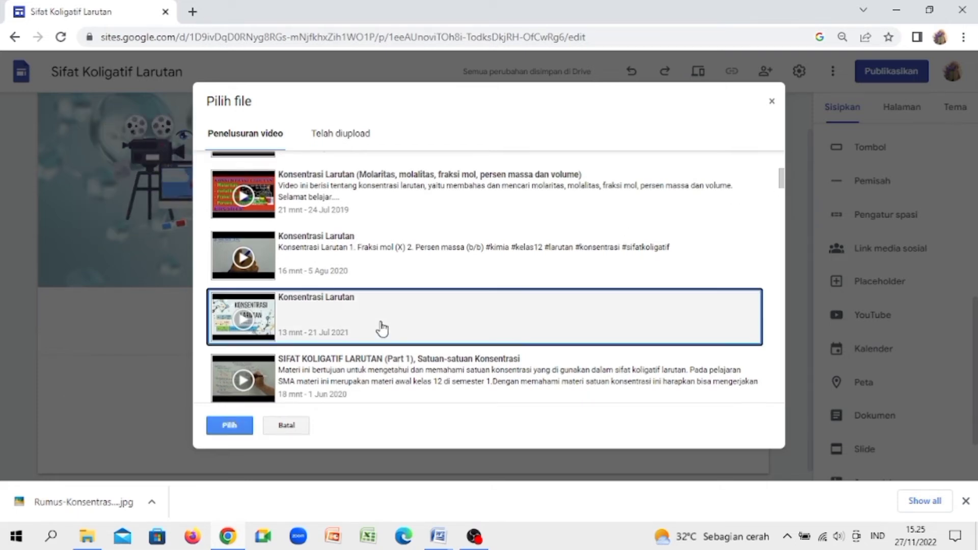
{"action": "left_click", "coordinate": [227, 426]}
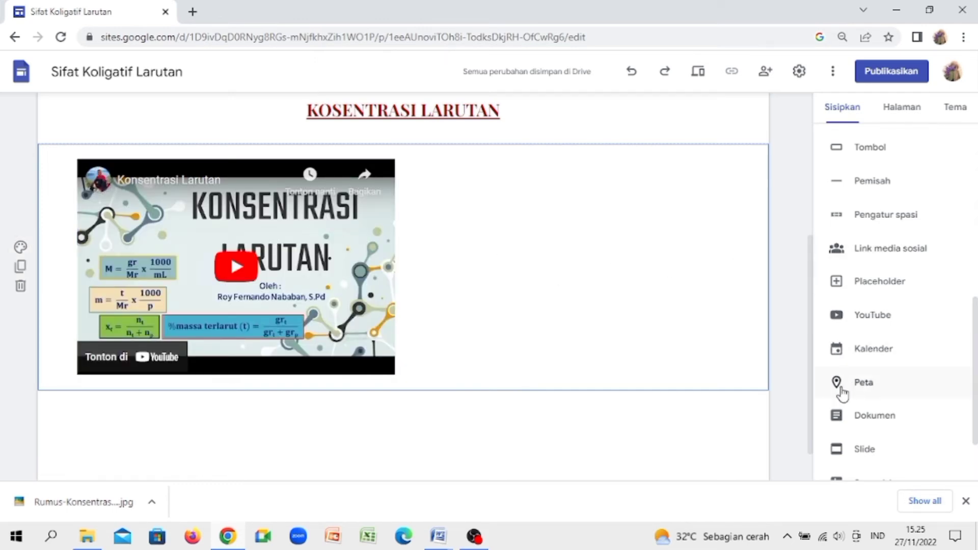
- Insert the YouTube video "Kimia Kelas 12 : Sifat Koligatif Larutan part 1 (Konsentrasi Larutan)" and place it beside the first video
{"action": "left_click", "coordinate": [863, 326]}
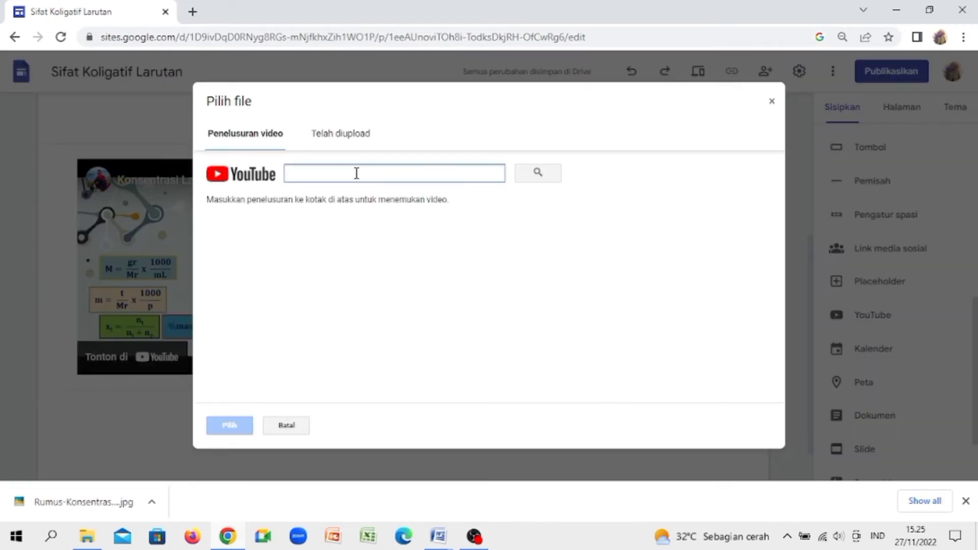
{"action": "type", "text": "Ka"}
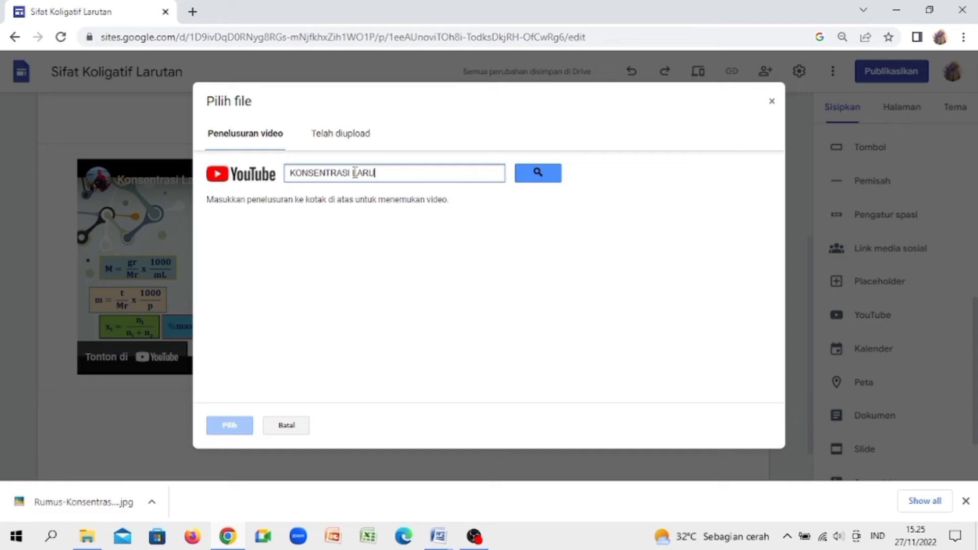
{"action": "type", "text": "N"}
{"action": "key", "text": "Return"}
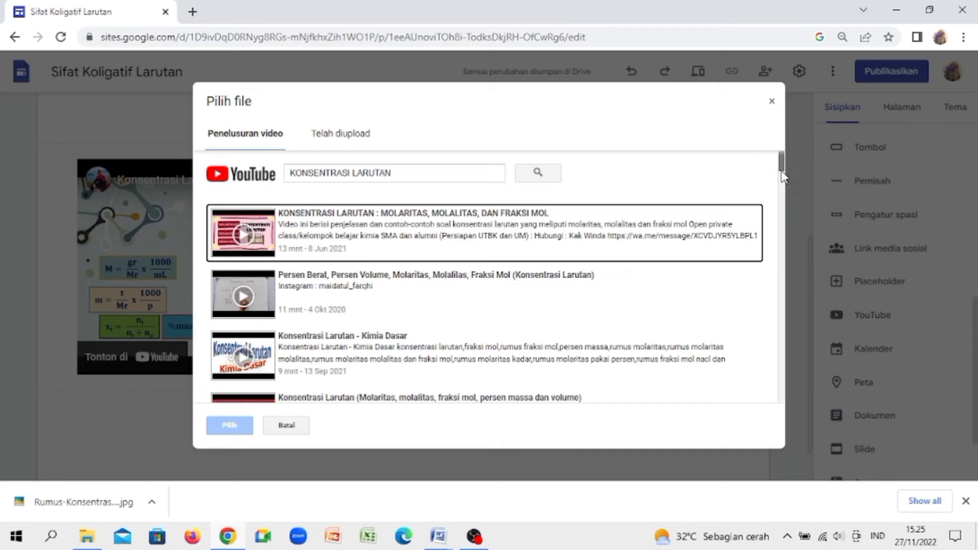
{"action": "left_click_drag", "start_coordinate": [782, 176], "coordinate": [783, 248]}
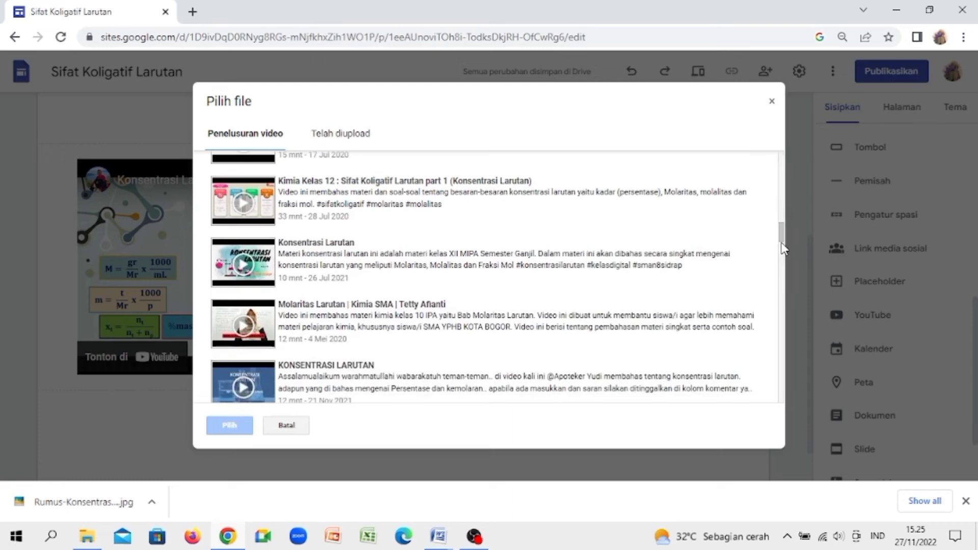
{"action": "left_click", "coordinate": [422, 193]}
{"action": "left_click", "coordinate": [229, 425]}
{"action": "left_click_drag", "start_coordinate": [84, 168], "coordinate": [450, 133]}
{"action": "scroll", "coordinate": [815, 300], "scroll_direction": "down", "scroll_amount": 6}
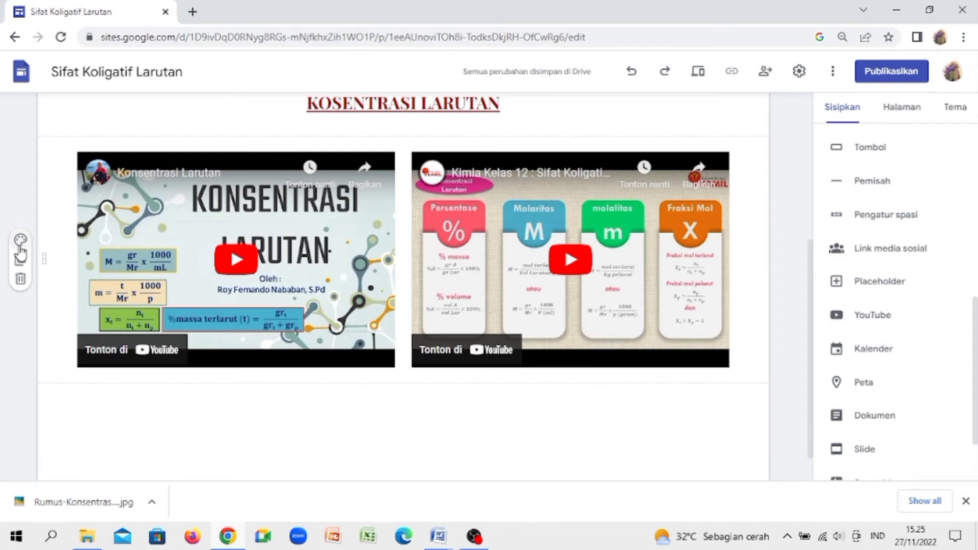
- Apply the Gaya 2 background to the video section and the "KOSENTRASI LARUTAN" heading section
{"action": "left_click", "coordinate": [21, 244]}
{"action": "left_click", "coordinate": [77, 312]}
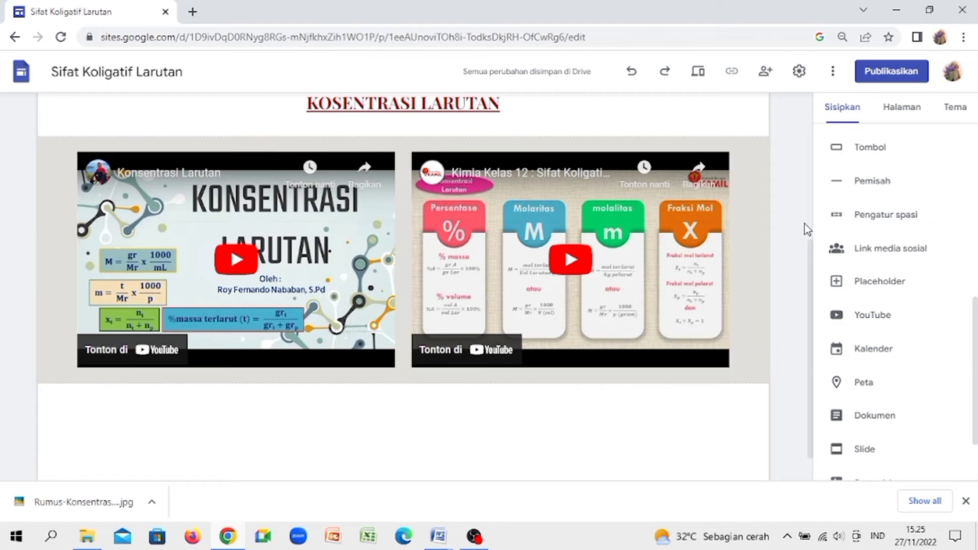
{"action": "scroll", "coordinate": [813, 227], "scroll_direction": "up", "scroll_amount": 5}
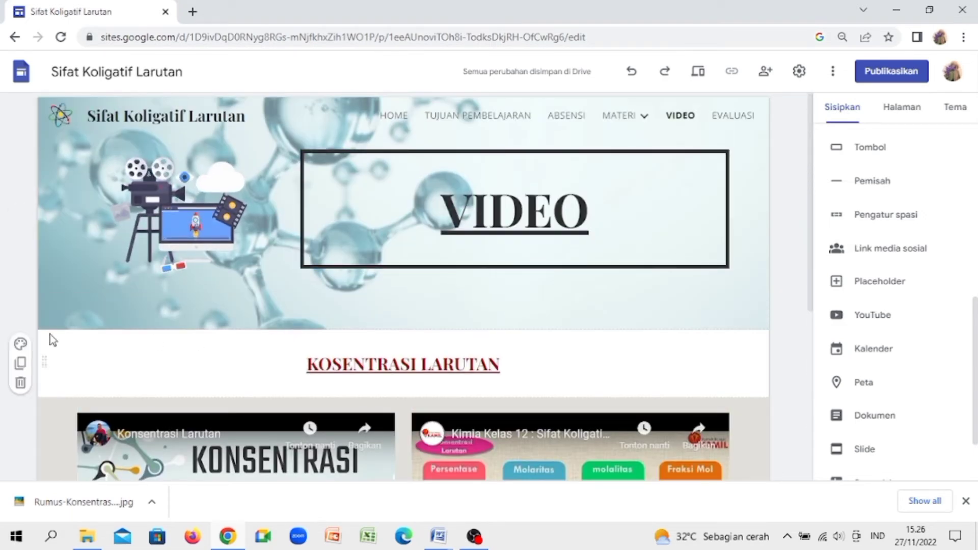
{"action": "left_click", "coordinate": [19, 345]}
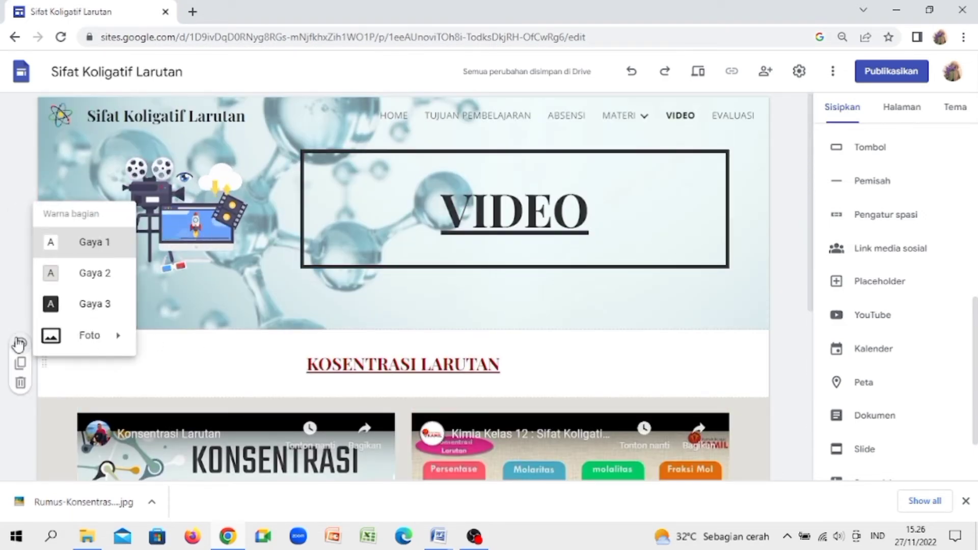
{"action": "left_click", "coordinate": [105, 277]}
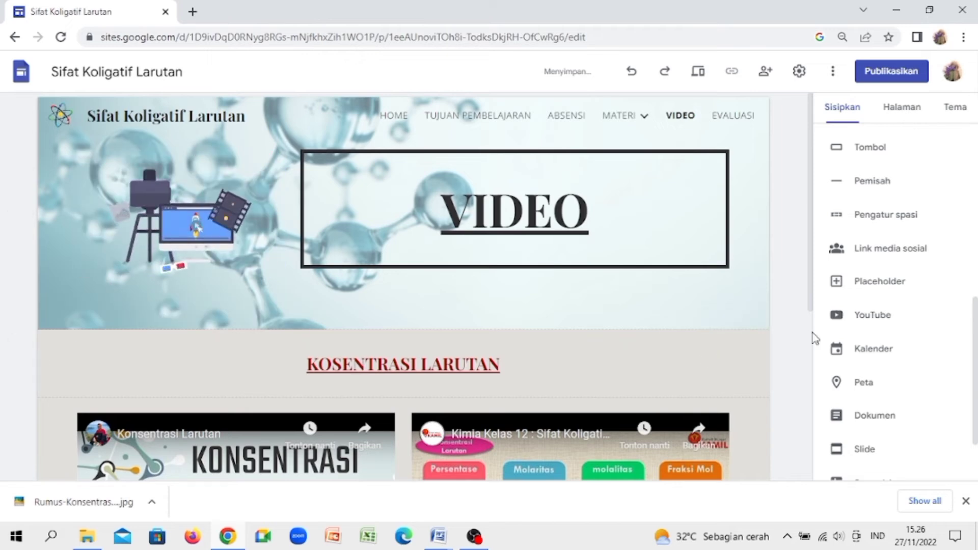
{"action": "scroll", "coordinate": [814, 337], "scroll_direction": "down", "scroll_amount": 5}
{"action": "scroll", "coordinate": [818, 255], "scroll_direction": "up", "scroll_amount": 5}
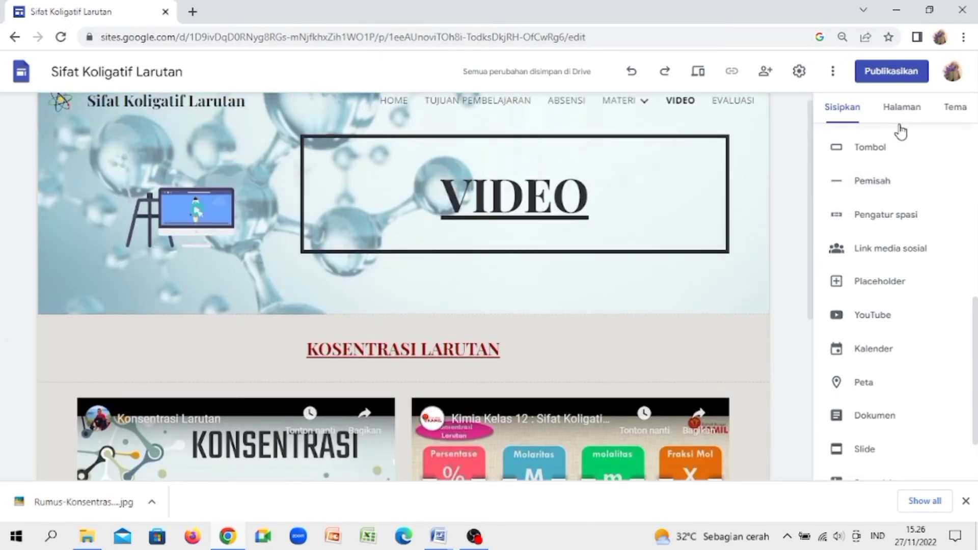
- Open the EVALUASI page and link its header title to the HOME page
{"action": "left_click", "coordinate": [901, 121]}
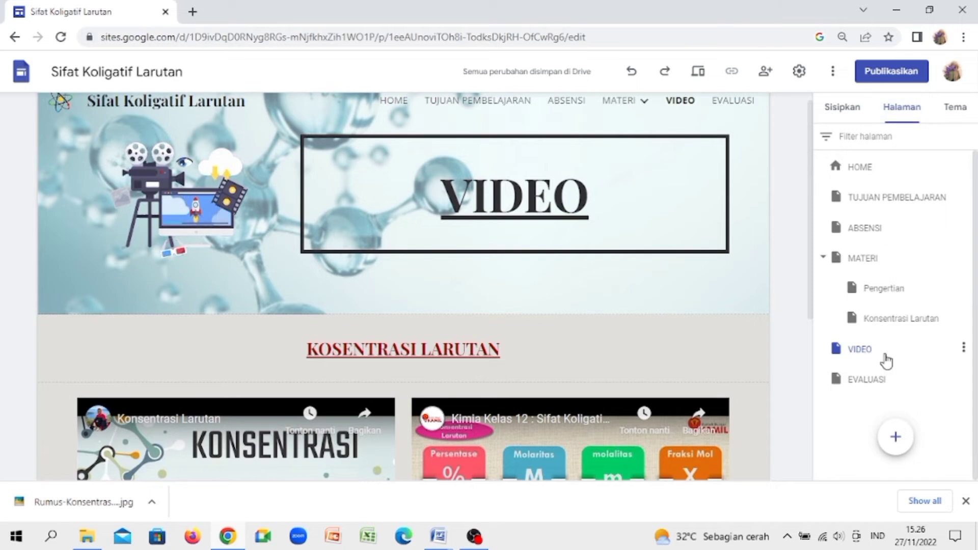
{"action": "left_click", "coordinate": [853, 381]}
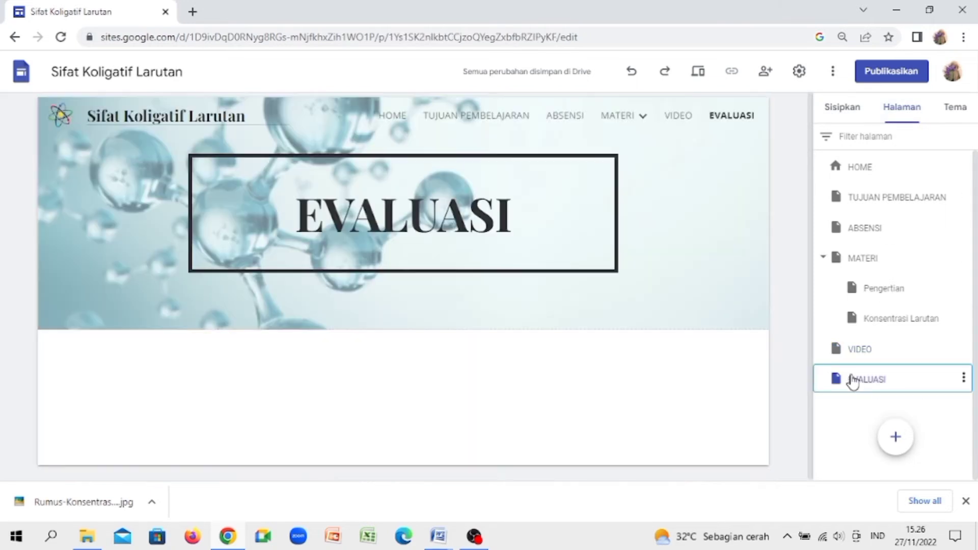
{"action": "left_click", "coordinate": [474, 224]}
{"action": "double_click", "coordinate": [474, 224]}
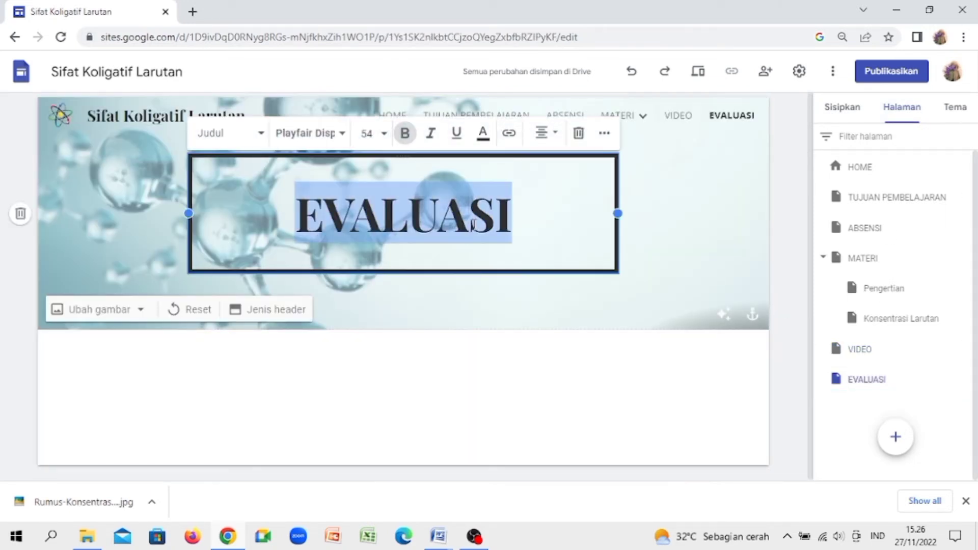
{"action": "left_click", "coordinate": [514, 134]}
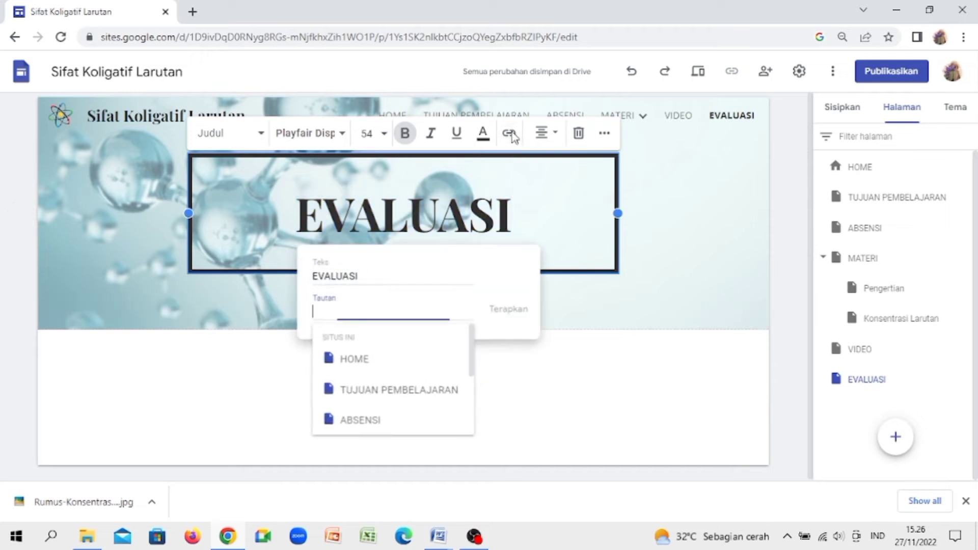
{"action": "left_click", "coordinate": [375, 357]}
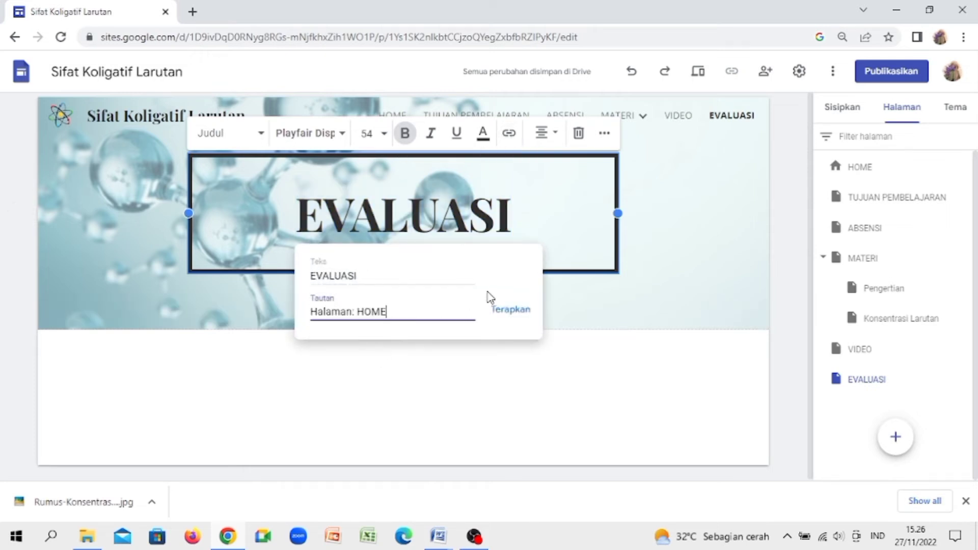
{"action": "left_click", "coordinate": [509, 311]}
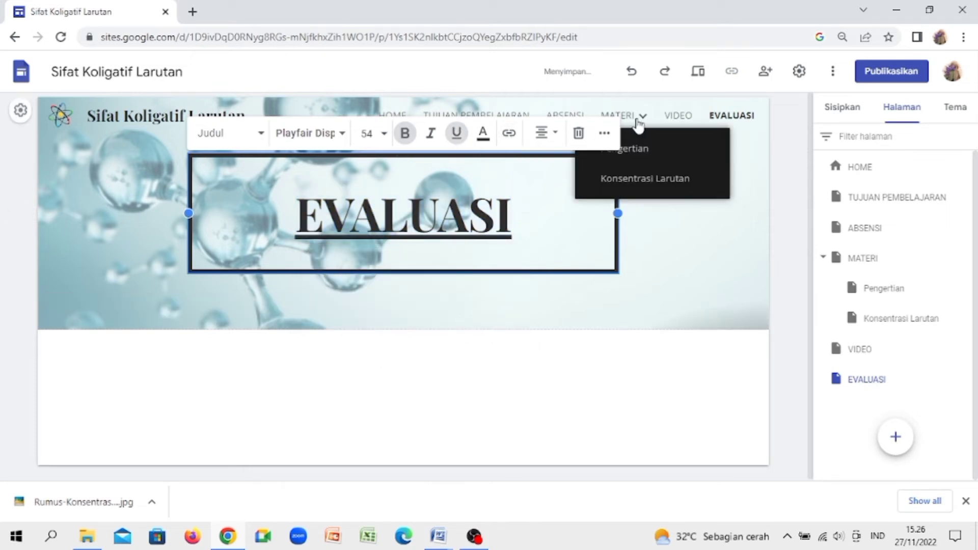
- Upload the image animasi-bergerak-sekolah-0056-unscreen into the EVALUASI header beside the title
{"action": "left_click", "coordinate": [143, 250]}
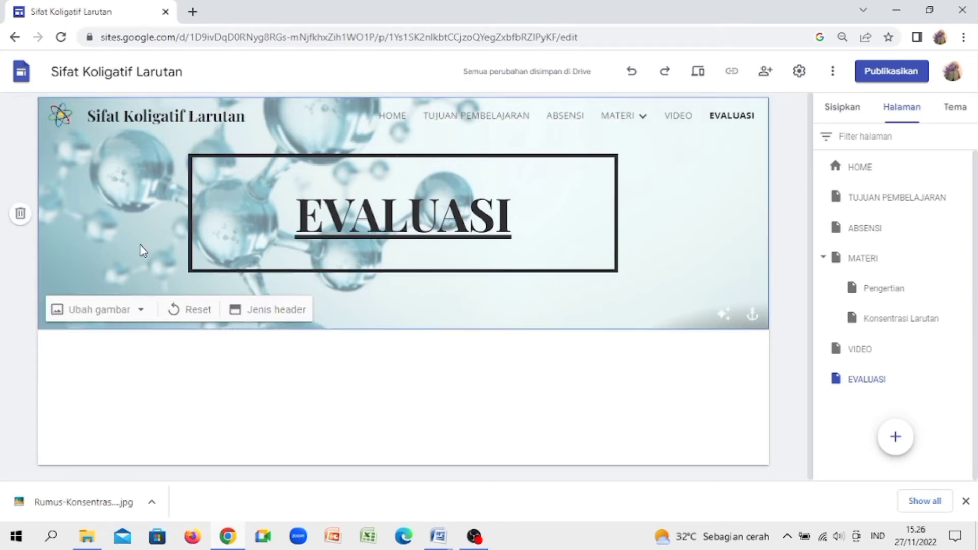
{"action": "double_click", "coordinate": [143, 251]}
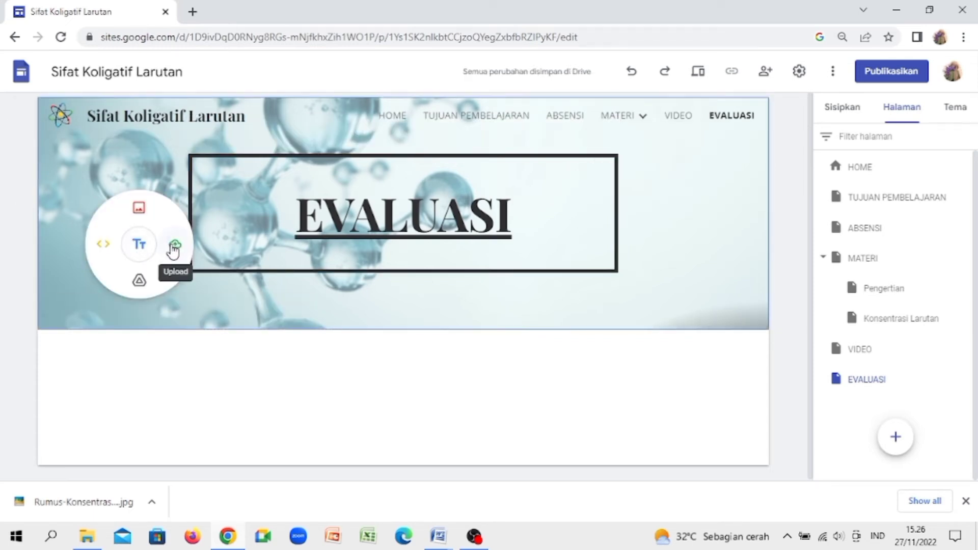
{"action": "left_click", "coordinate": [176, 246]}
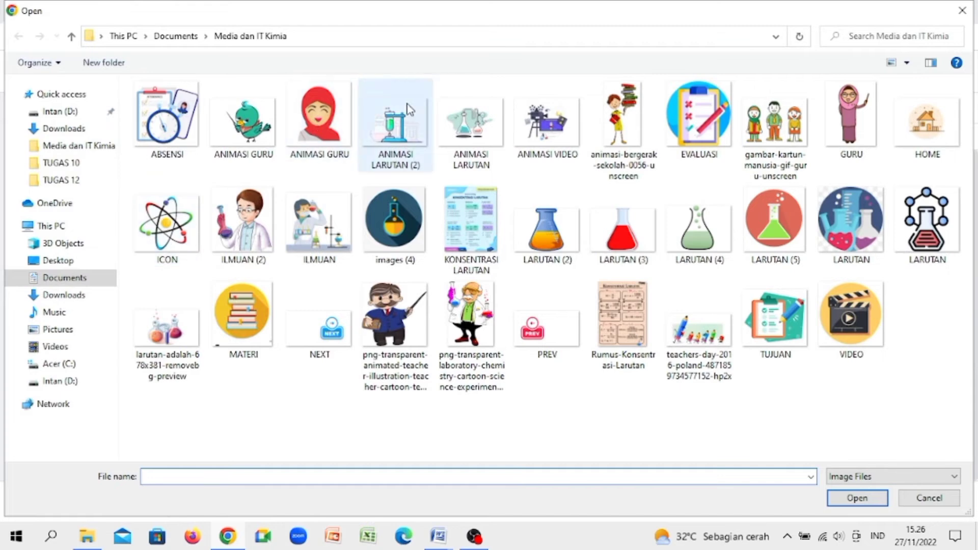
{"action": "left_click", "coordinate": [624, 122]}
{"action": "left_click", "coordinate": [839, 501]}
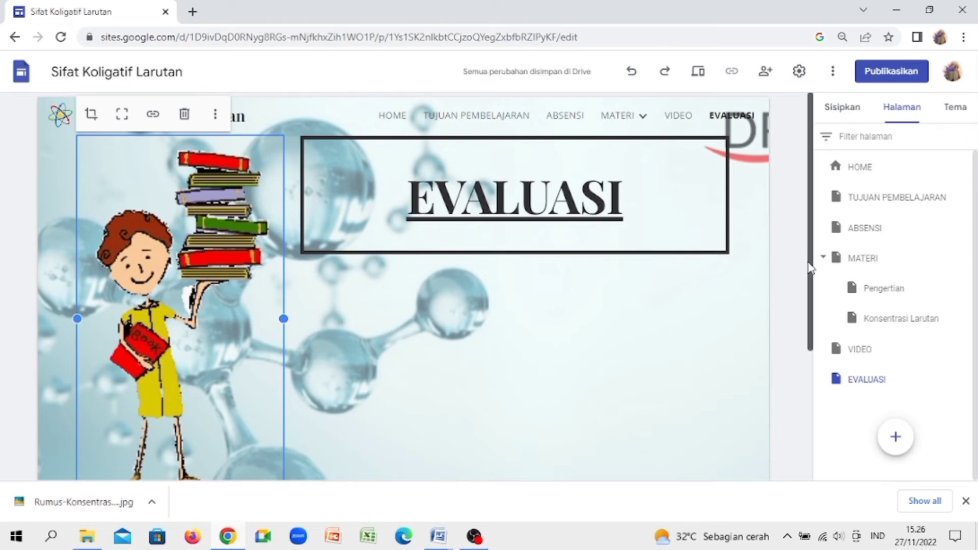
- Shrink the uploaded cartoon image in the EVALUASI header to about the title box's height and move it closer to the title
{"action": "left_click_drag", "start_coordinate": [815, 260], "coordinate": [813, 322]}
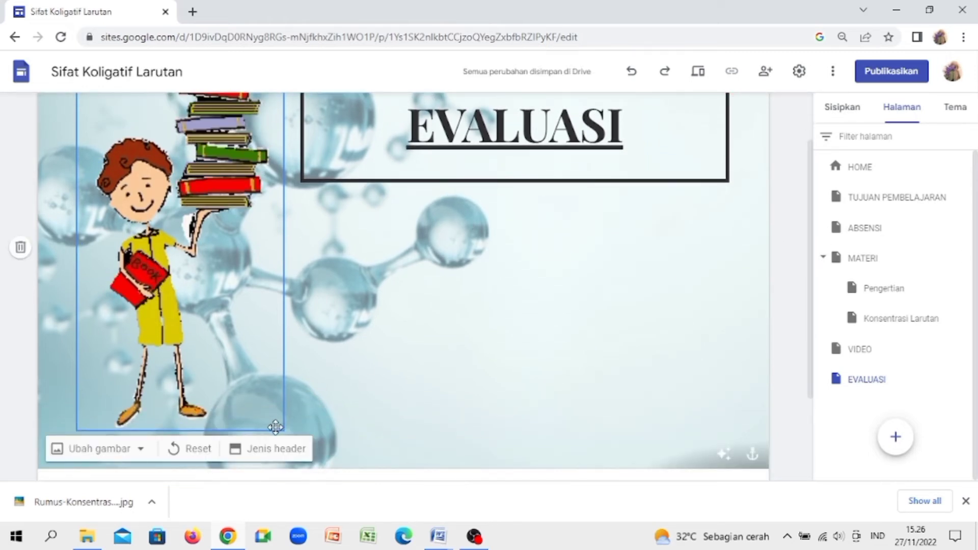
{"action": "left_click", "coordinate": [272, 426]}
{"action": "left_click_drag", "start_coordinate": [284, 430], "coordinate": [172, 307]}
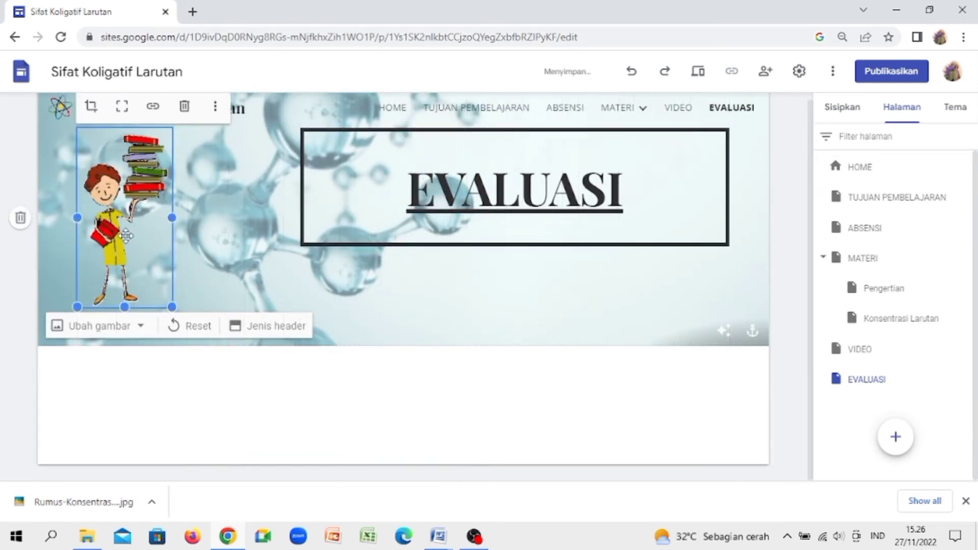
{"action": "left_click", "coordinate": [316, 229]}
{"action": "left_click", "coordinate": [302, 377]}
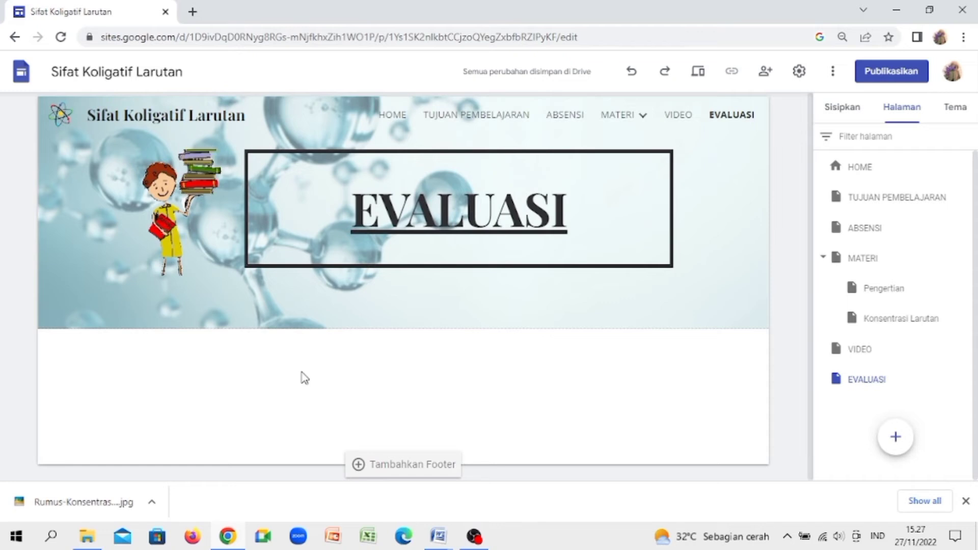
- Insert the EVALUASI SIFAT KOLIGATIF form below the EVALUASI header and centre it in its section
{"action": "left_click", "coordinate": [828, 110]}
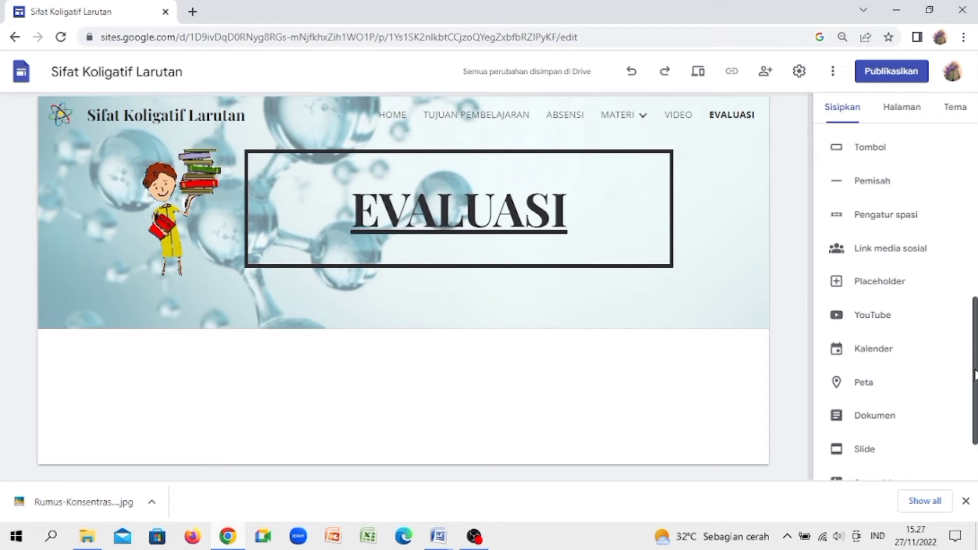
{"action": "left_click_drag", "start_coordinate": [974, 372], "coordinate": [976, 432]}
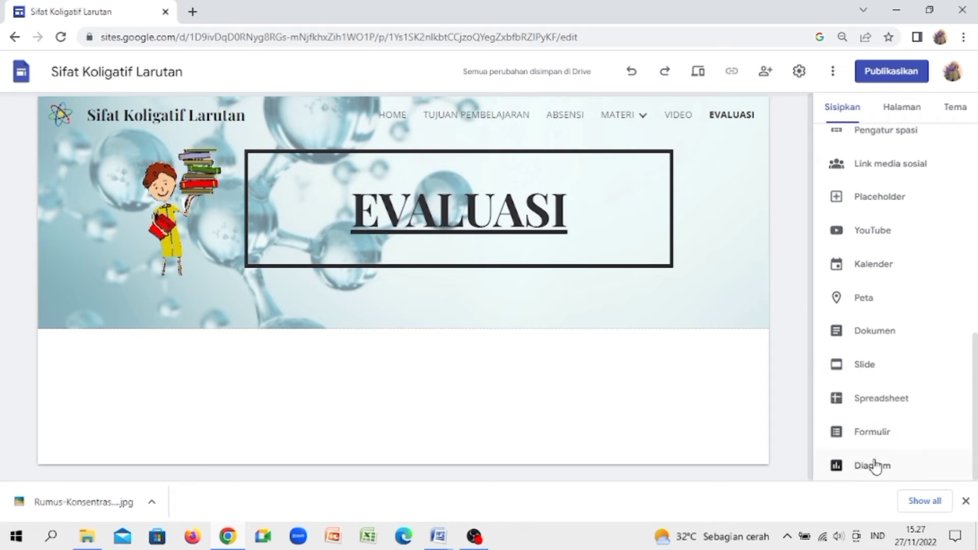
{"action": "left_click", "coordinate": [872, 433]}
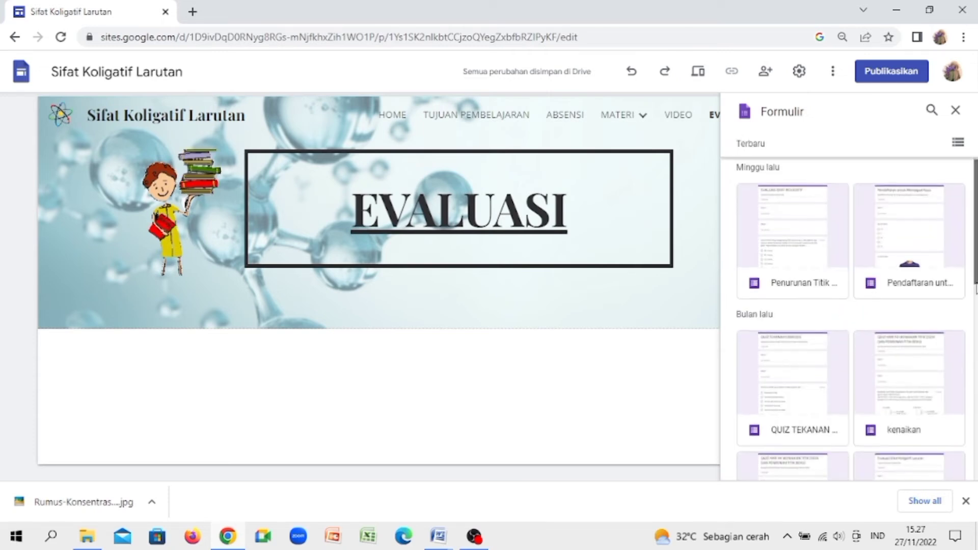
{"action": "scroll", "coordinate": [975, 286], "scroll_direction": "down", "scroll_amount": 3}
{"action": "scroll", "coordinate": [970, 356], "scroll_direction": "down", "scroll_amount": 4}
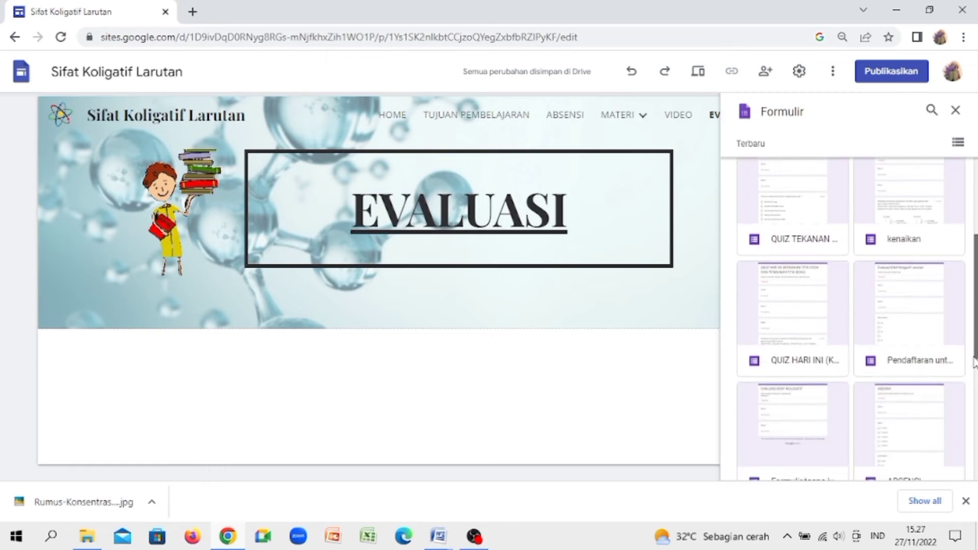
{"action": "scroll", "coordinate": [971, 408], "scroll_direction": "down", "scroll_amount": 4}
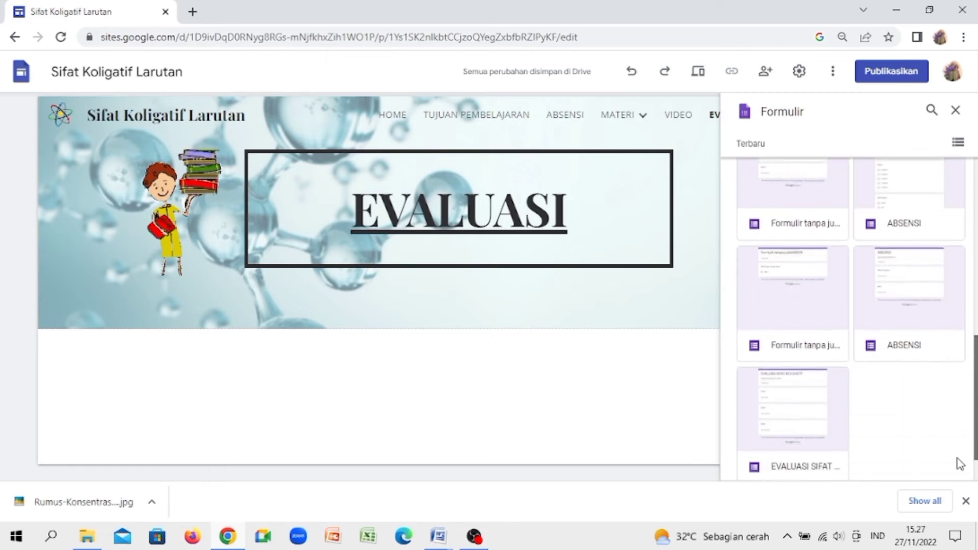
{"action": "left_click", "coordinate": [867, 424]}
{"action": "left_click", "coordinate": [935, 463]}
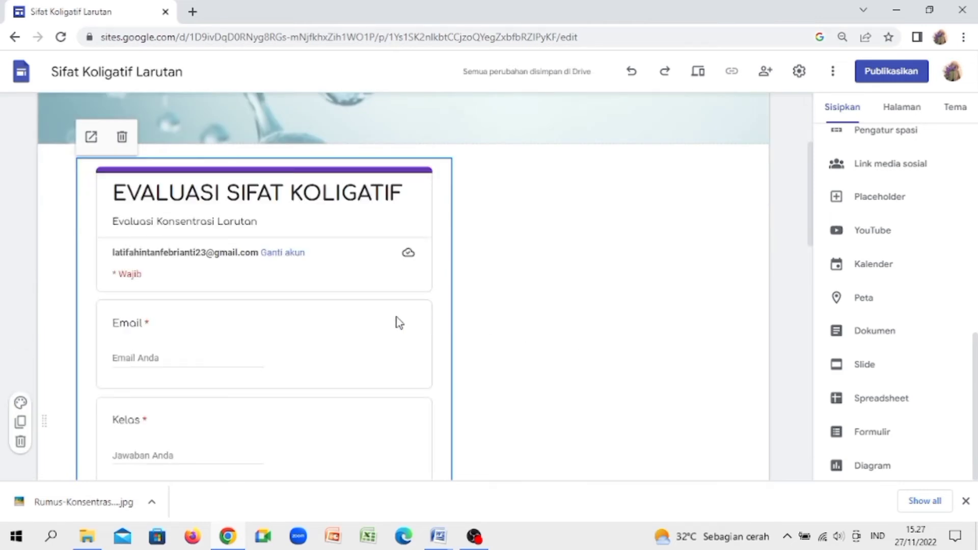
{"action": "left_click_drag", "start_coordinate": [378, 319], "coordinate": [404, 317]}
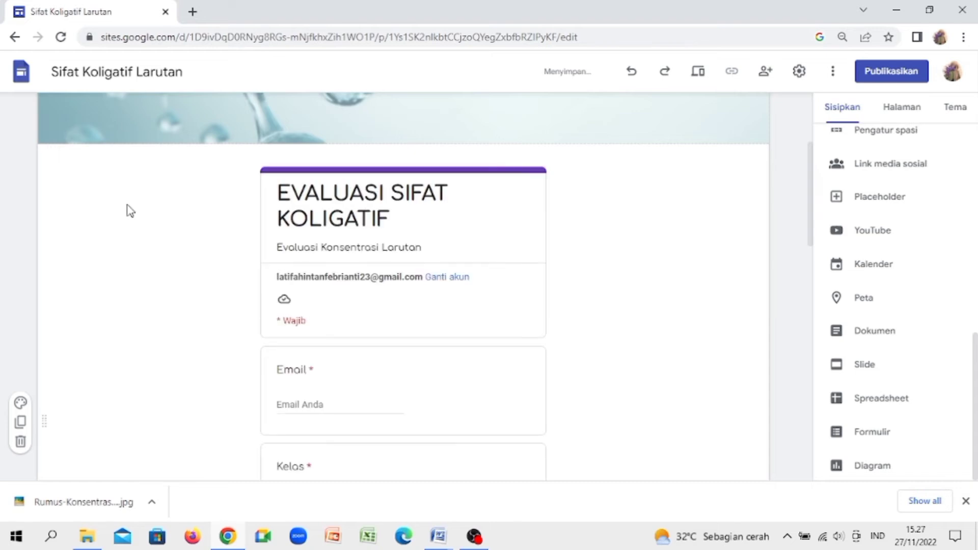
- Add a text box reading "Isilah Evaluasi dibawah ini!!!" beside the form
{"action": "double_click", "coordinate": [99, 172]}
{"action": "left_click", "coordinate": [100, 172]}
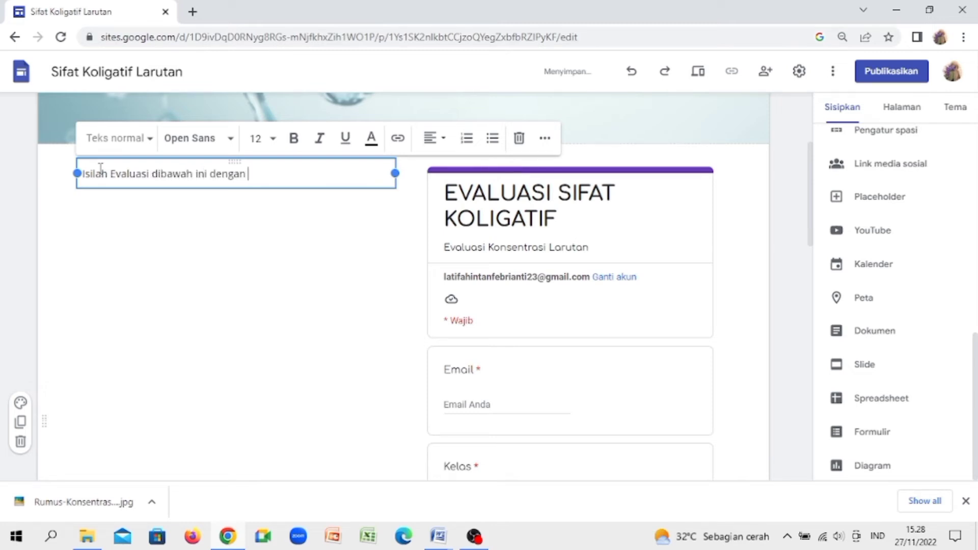
{"action": "type", "text": "!!!"}
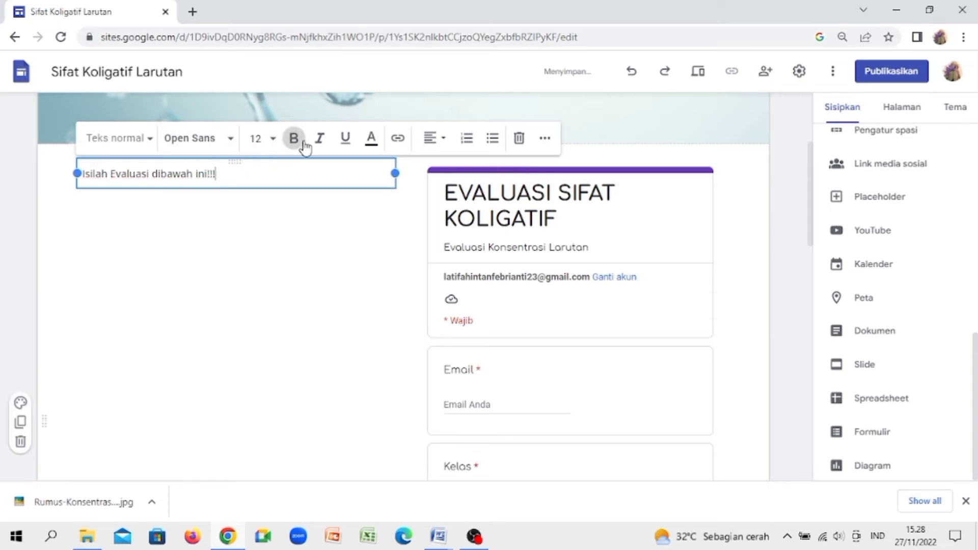
- Make the "Isilah Evaluasi dibawah ini!!!" text bold, italic and underlined at size 18
{"action": "triple_click", "coordinate": [265, 175]}
{"action": "left_click", "coordinate": [294, 138]}
{"action": "left_click", "coordinate": [319, 138]}
{"action": "left_click", "coordinate": [346, 138]}
{"action": "left_click", "coordinate": [263, 138]}
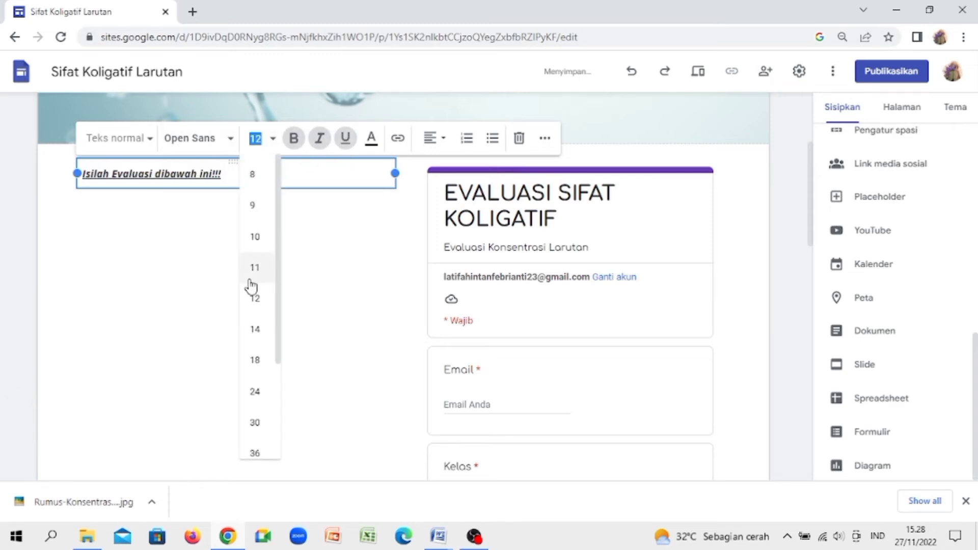
{"action": "left_click", "coordinate": [255, 358]}
{"action": "left_click", "coordinate": [276, 269]}
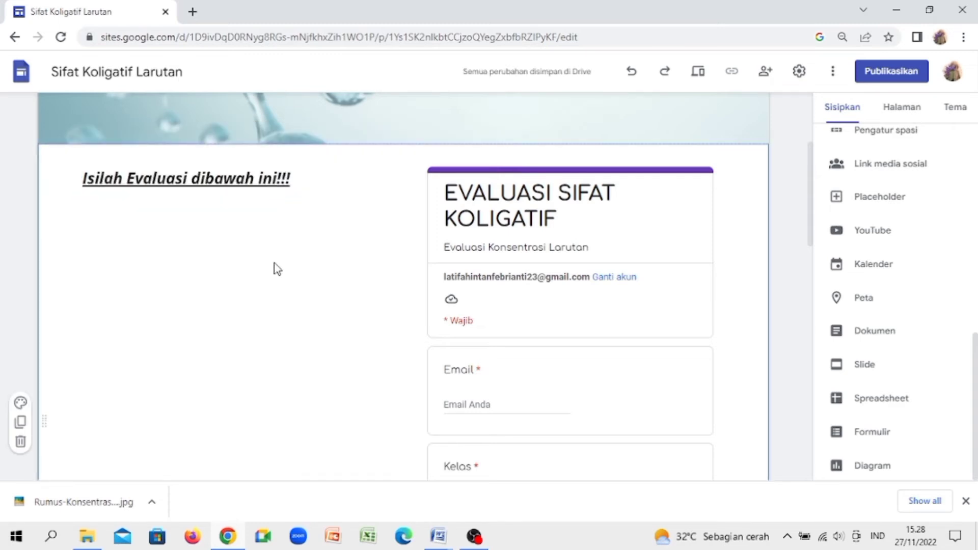
- Move the evaluation form directly under the instruction text and widen their shared column to the full section width
{"action": "left_click_drag", "start_coordinate": [443, 227], "coordinate": [319, 277]}
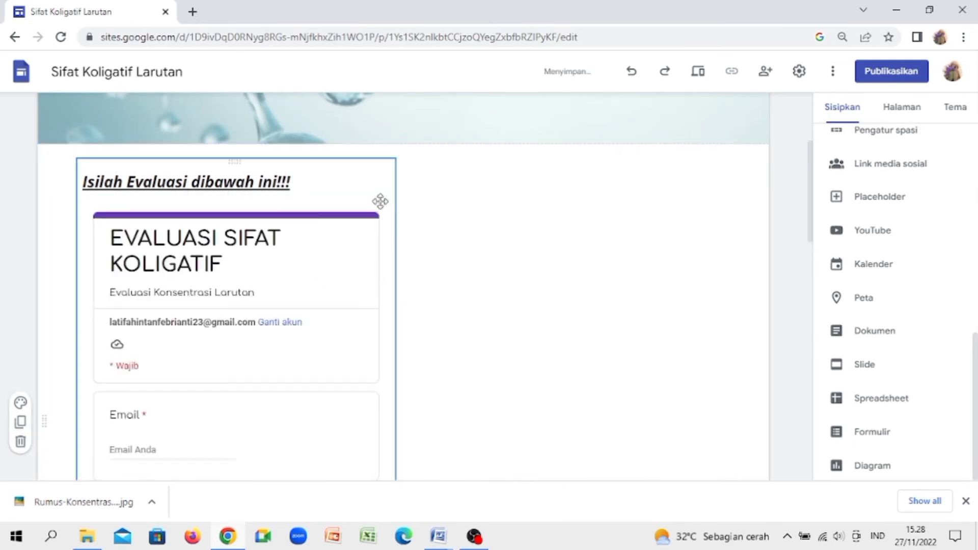
{"action": "left_click", "coordinate": [347, 177]}
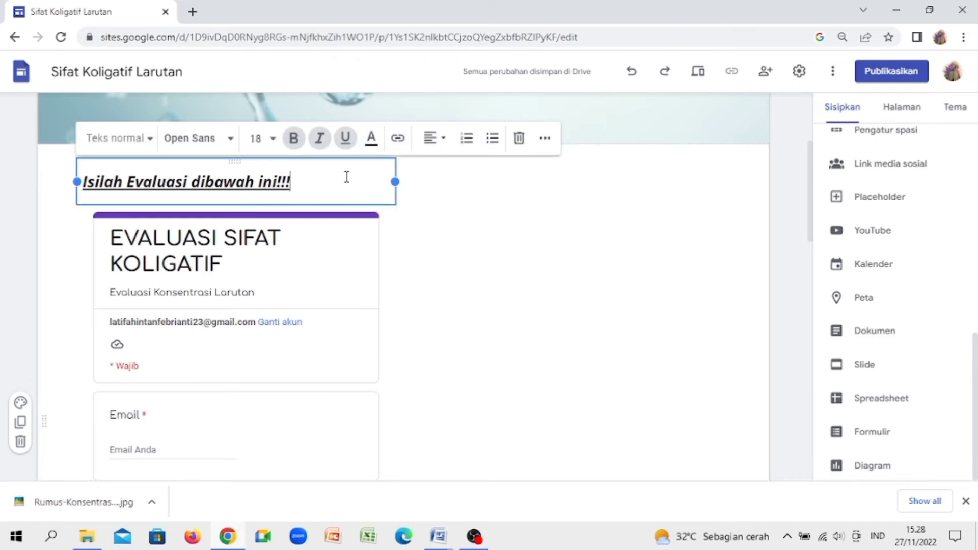
{"action": "left_click_drag", "start_coordinate": [395, 183], "coordinate": [730, 214]}
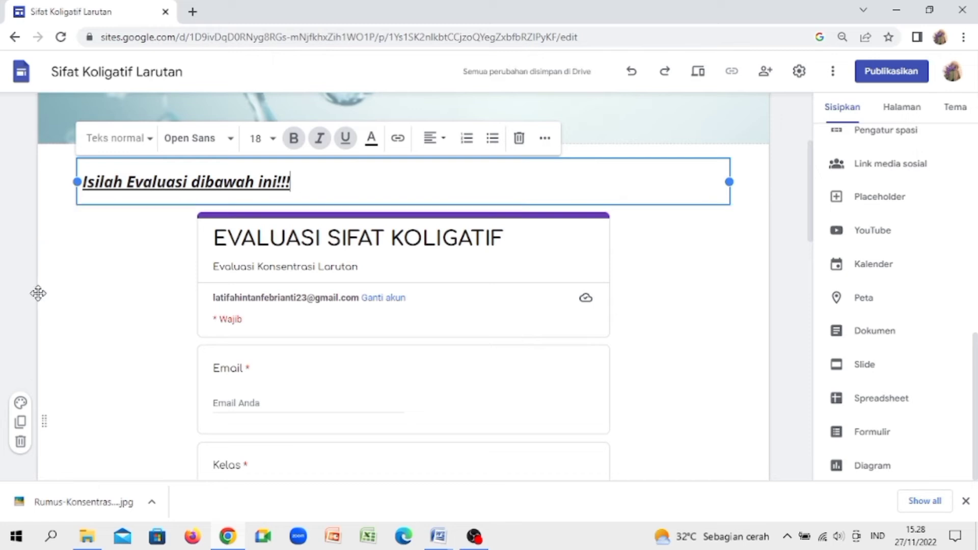
- Apply the Gaya 2 background to the evaluation form section
{"action": "left_click", "coordinate": [22, 404]}
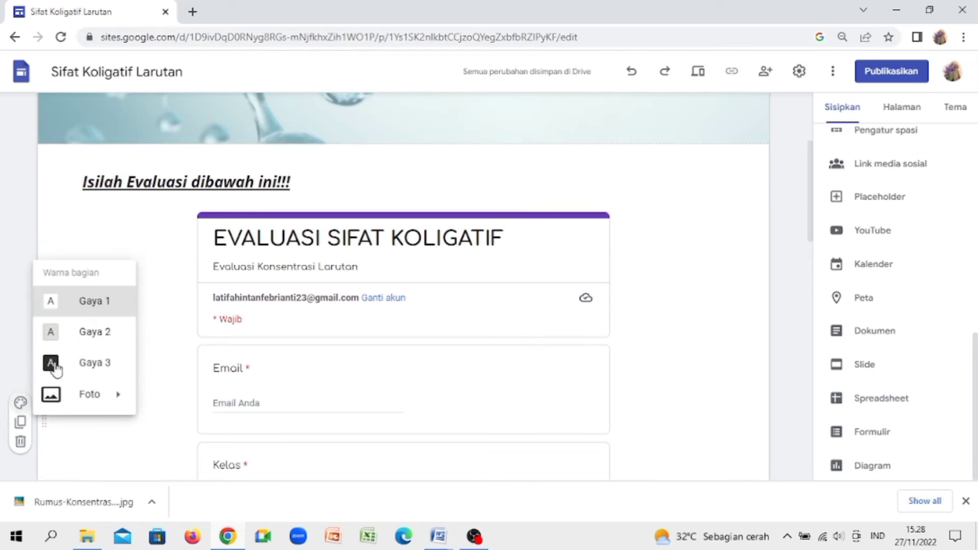
{"action": "left_click", "coordinate": [92, 332]}
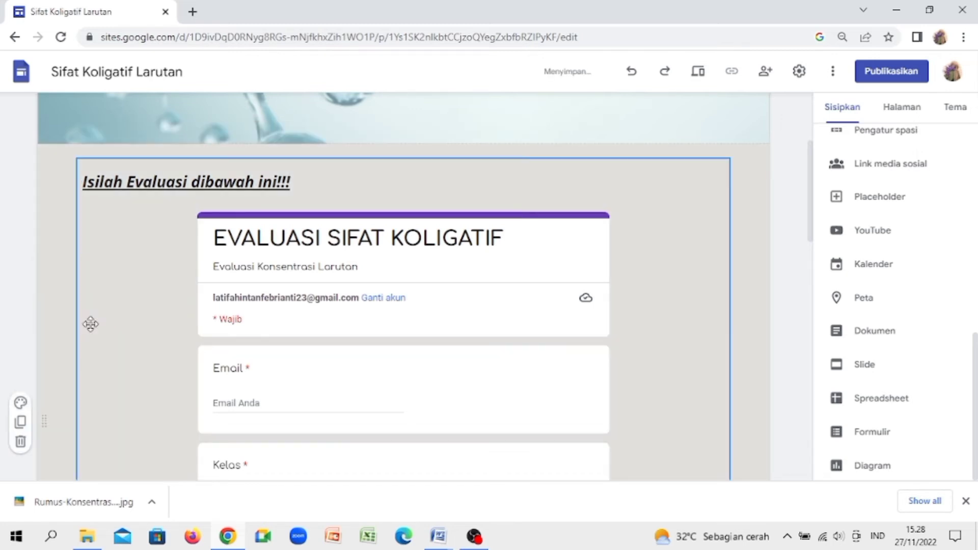
- Try a blurred orange gallery photo as the form section's background, and switch back to Gaya 2
{"action": "left_click", "coordinate": [21, 403]}
{"action": "mouse_move", "coordinate": [113, 395]}
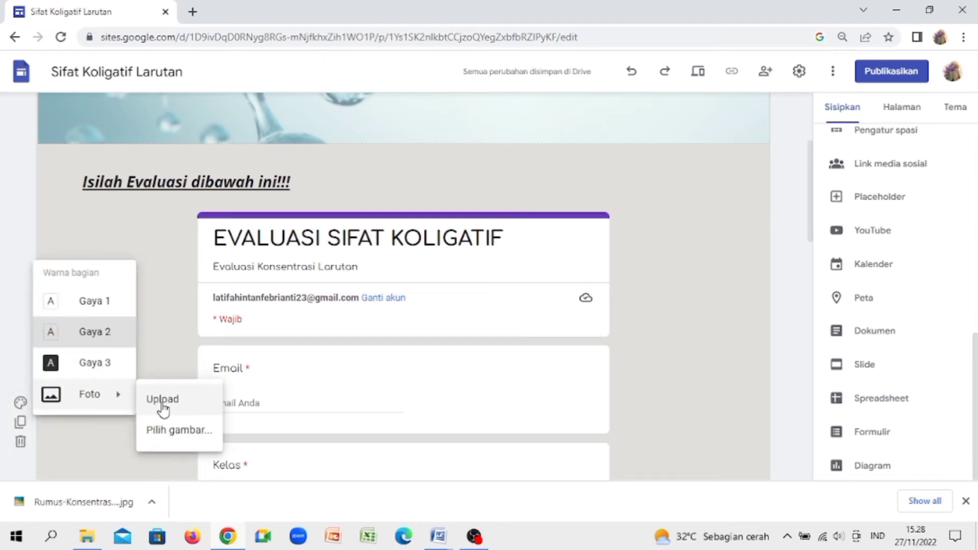
{"action": "left_click", "coordinate": [176, 430]}
{"action": "left_click_drag", "start_coordinate": [781, 173], "coordinate": [785, 193]}
{"action": "left_click", "coordinate": [415, 302]}
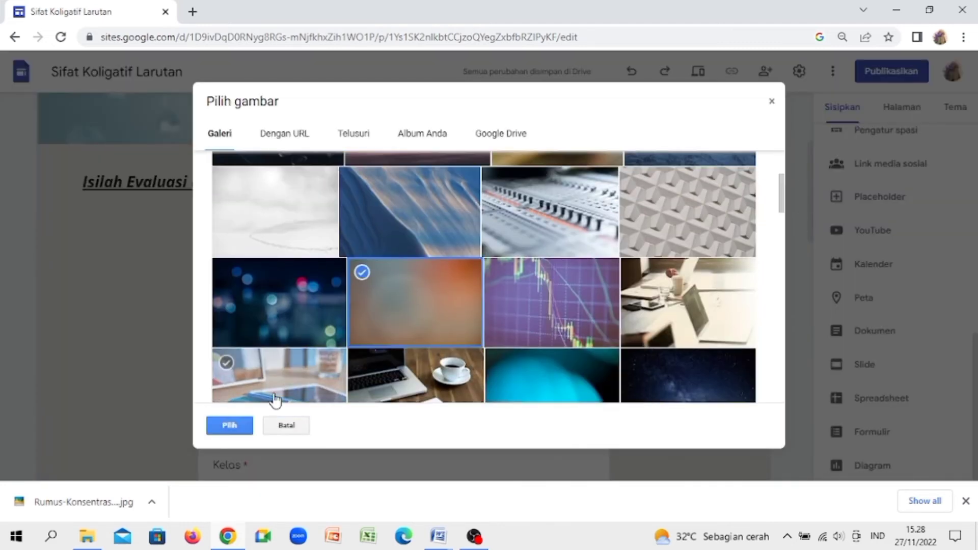
{"action": "left_click", "coordinate": [239, 424]}
{"action": "left_click", "coordinate": [19, 404]}
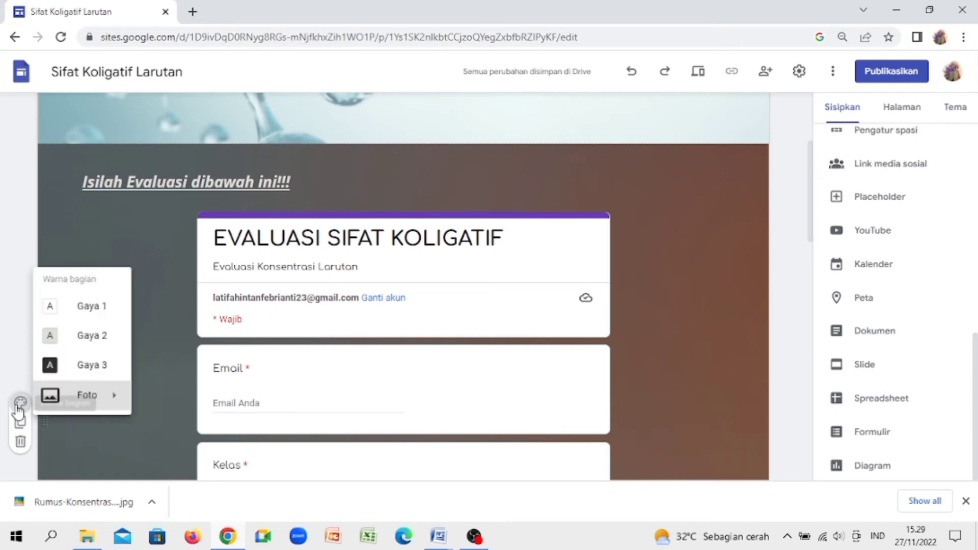
{"action": "left_click", "coordinate": [77, 335]}
- Set the text colour of "Isilah Evaluasi dibawah ini!!!" to black
{"action": "left_click", "coordinate": [292, 181]}
{"action": "left_click_drag", "start_coordinate": [292, 181], "coordinate": [83, 182]}
{"action": "left_click", "coordinate": [374, 141]}
{"action": "left_click", "coordinate": [354, 192]}
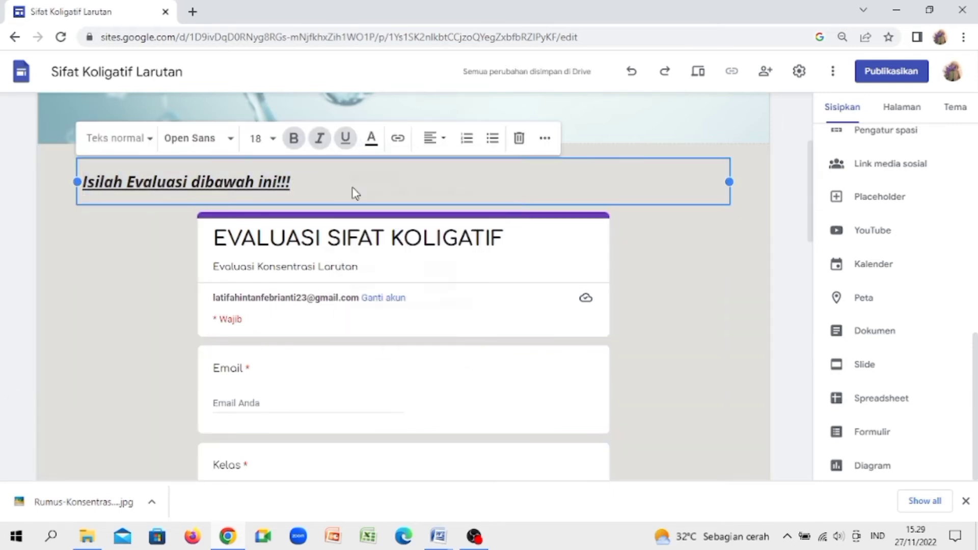
- Shorten the embedded evaluation form's frame from its lower edge to remove the empty space below the questions
{"action": "left_click_drag", "start_coordinate": [804, 240], "coordinate": [811, 441]}
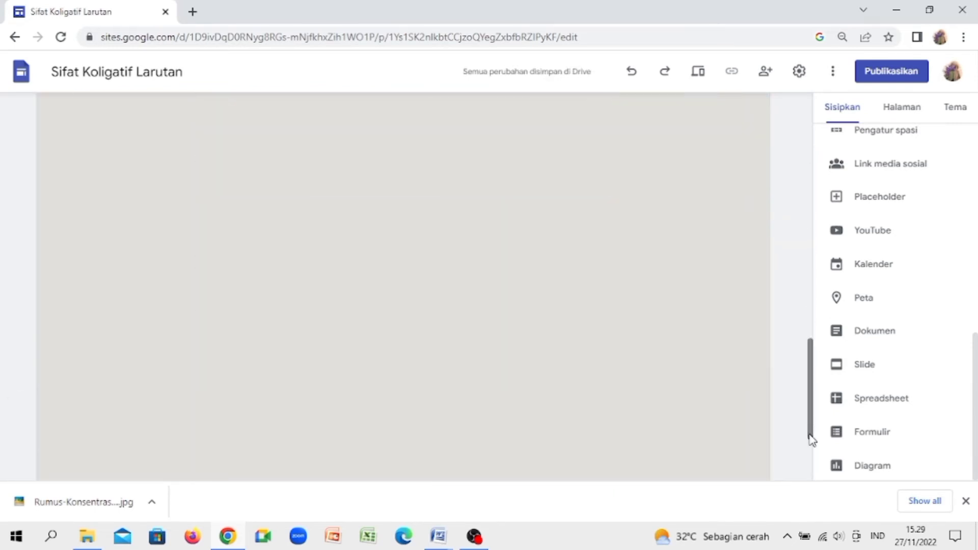
{"action": "left_click", "coordinate": [688, 384]}
{"action": "left_click_drag", "start_coordinate": [811, 402], "coordinate": [811, 451]}
{"action": "left_click", "coordinate": [400, 308]}
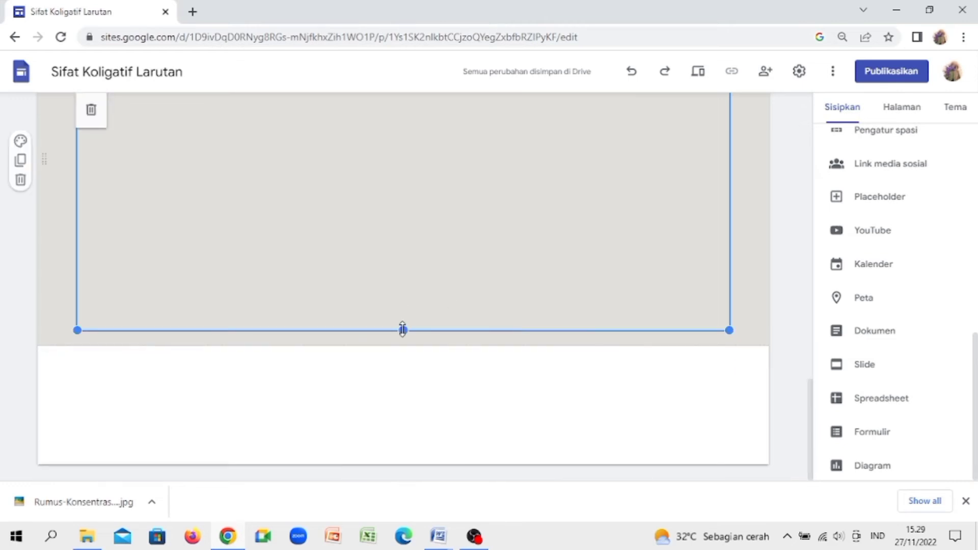
{"action": "left_click_drag", "start_coordinate": [403, 330], "coordinate": [396, 110]}
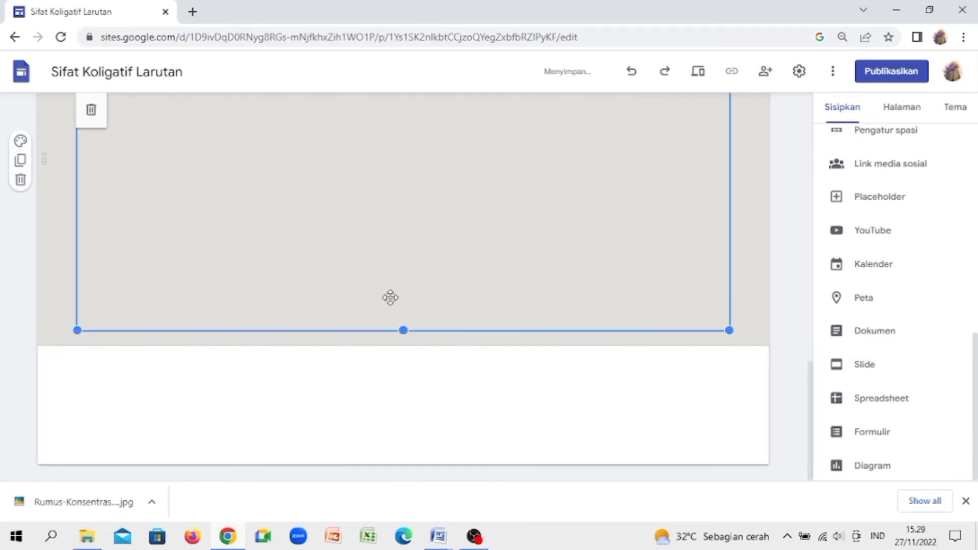
{"action": "left_click_drag", "start_coordinate": [404, 331], "coordinate": [396, 99]}
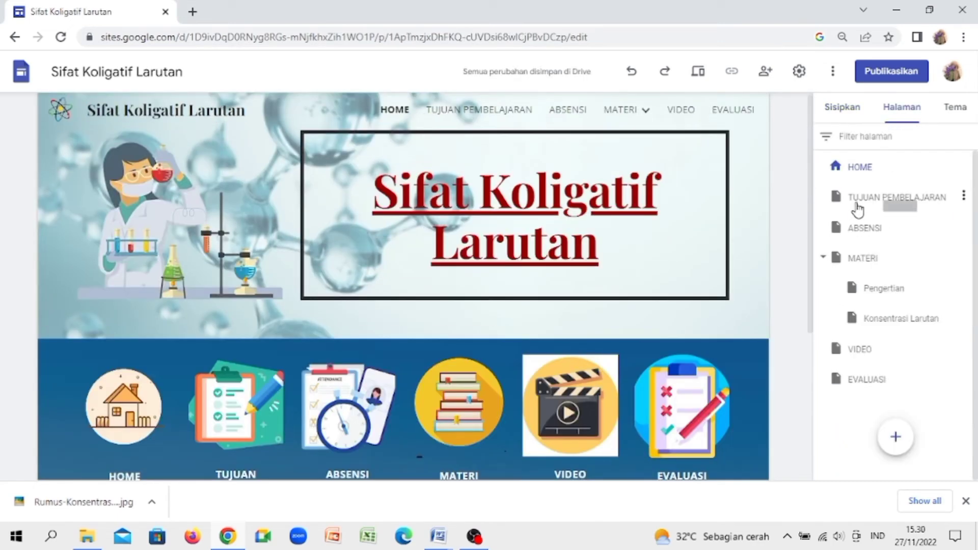
- Upload the NEXT image below the last section of the TUJUAN PEMBELAJARAN page and move it to the section's right side
{"action": "left_click", "coordinate": [858, 203]}
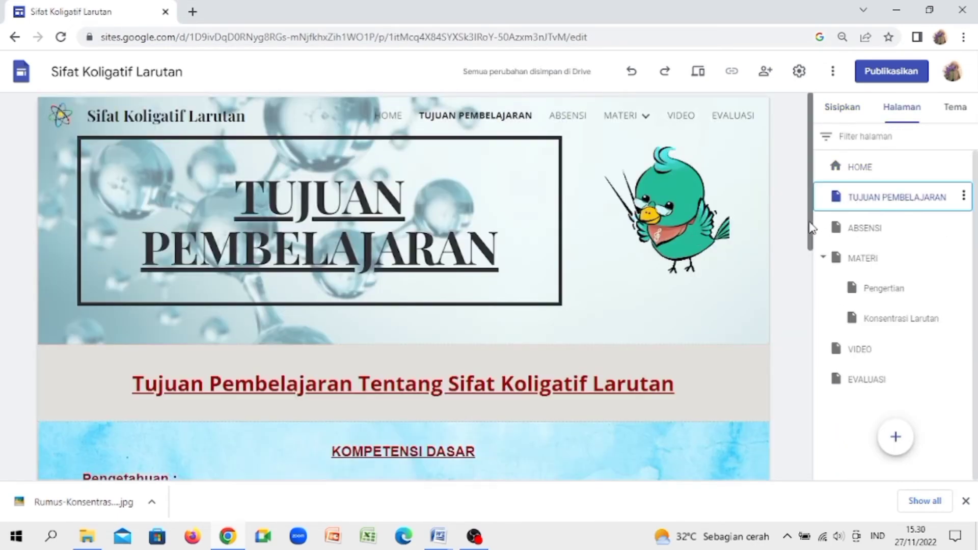
{"action": "left_click_drag", "start_coordinate": [812, 228], "coordinate": [816, 466]}
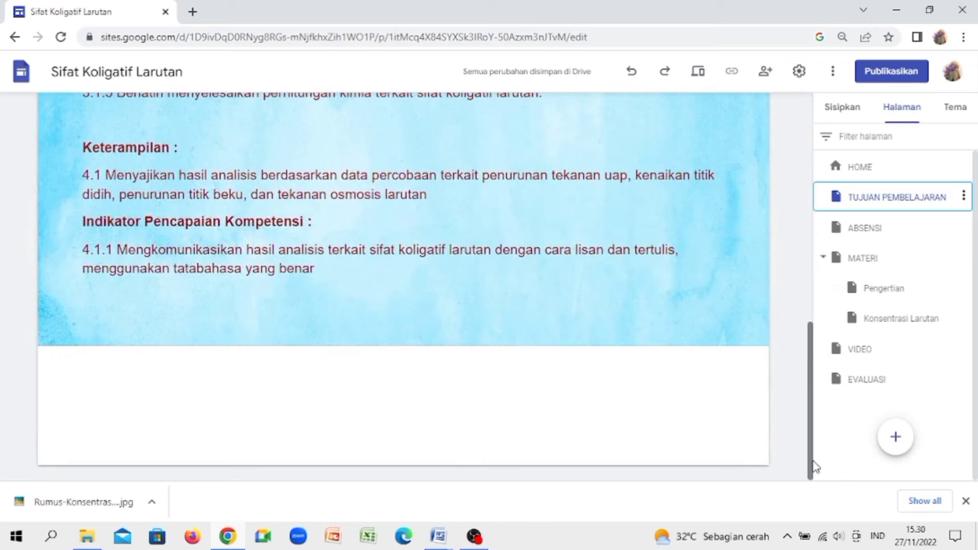
{"action": "double_click", "coordinate": [291, 398]}
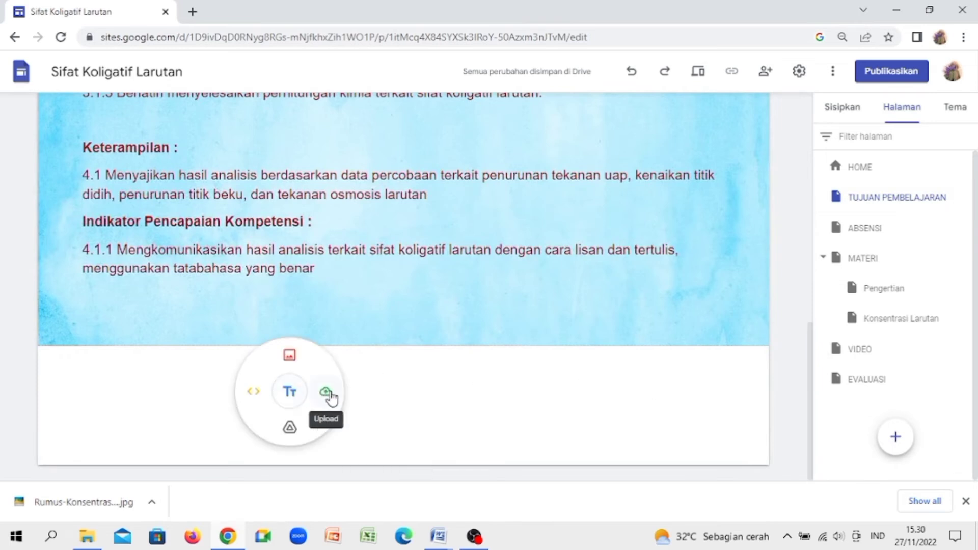
{"action": "left_click", "coordinate": [328, 392]}
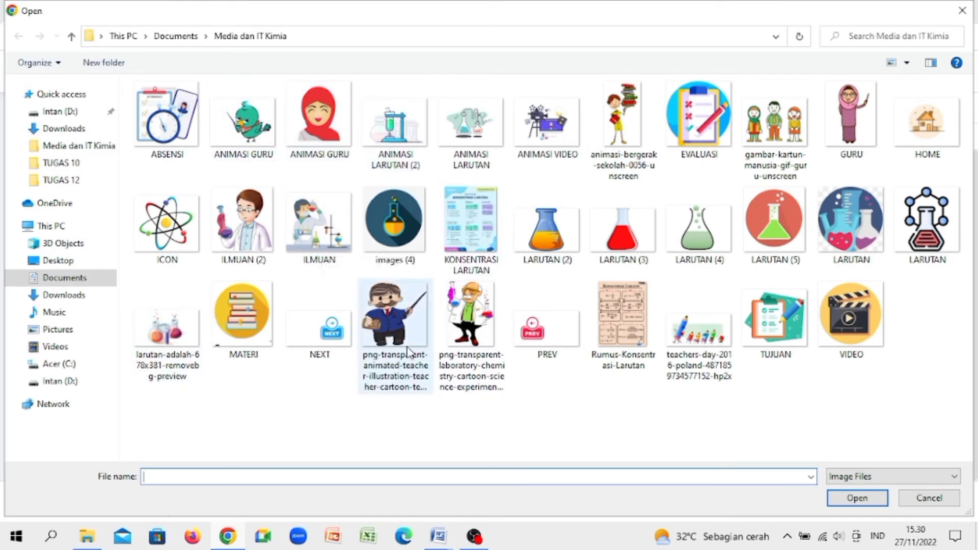
{"action": "left_click", "coordinate": [324, 336]}
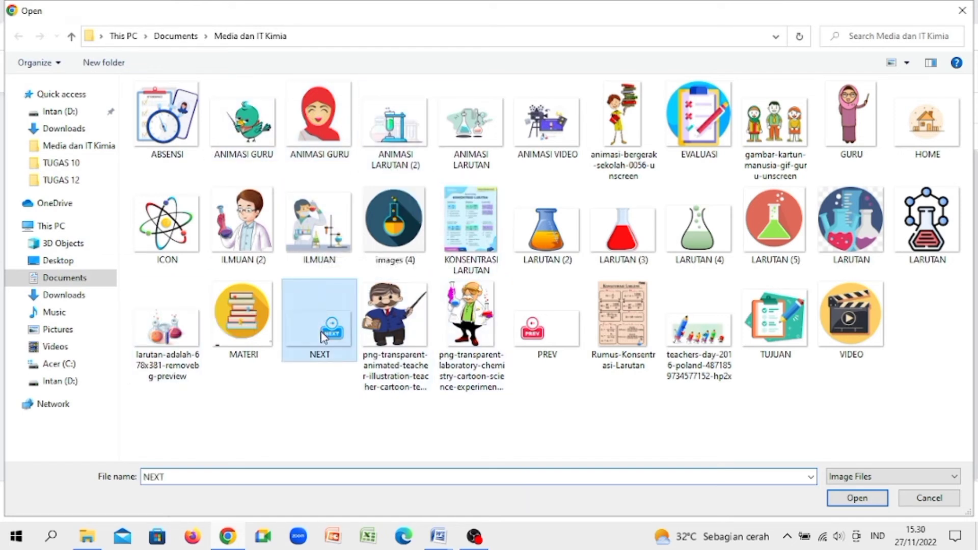
{"action": "left_click", "coordinate": [846, 495]}
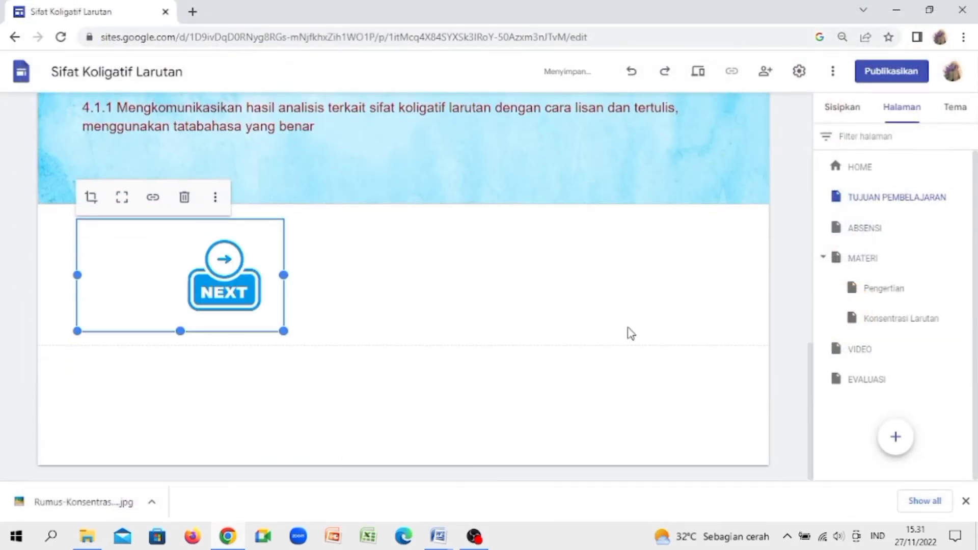
{"action": "left_click_drag", "start_coordinate": [231, 293], "coordinate": [662, 299]}
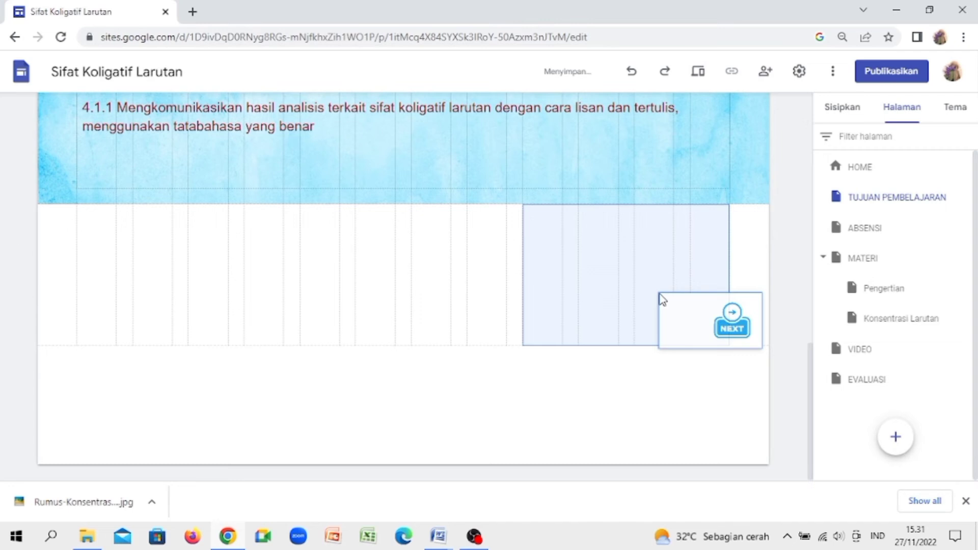
- Upload the PREV image into the same section as the NEXT image and move it to the section's left side
{"action": "left_click", "coordinate": [290, 297]}
{"action": "double_click", "coordinate": [290, 298]}
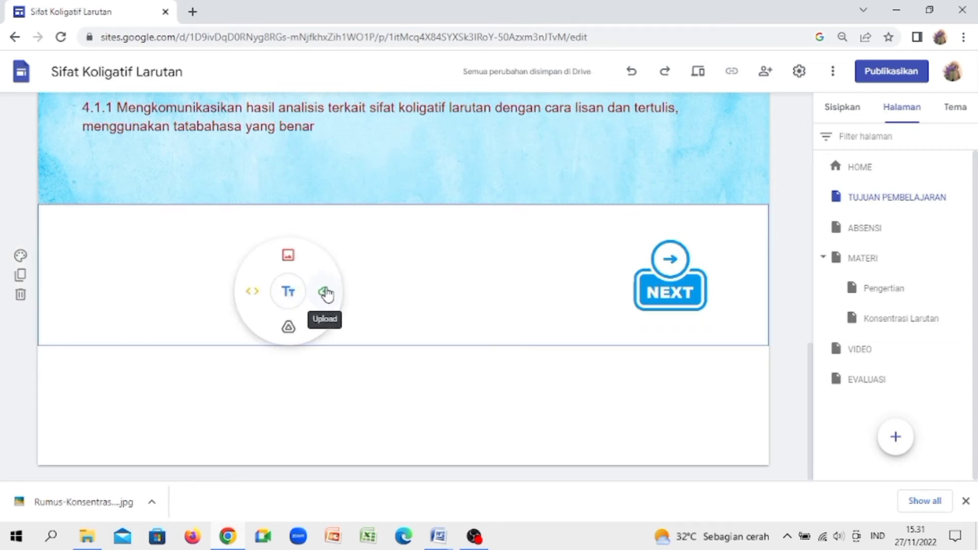
{"action": "left_click", "coordinate": [326, 291]}
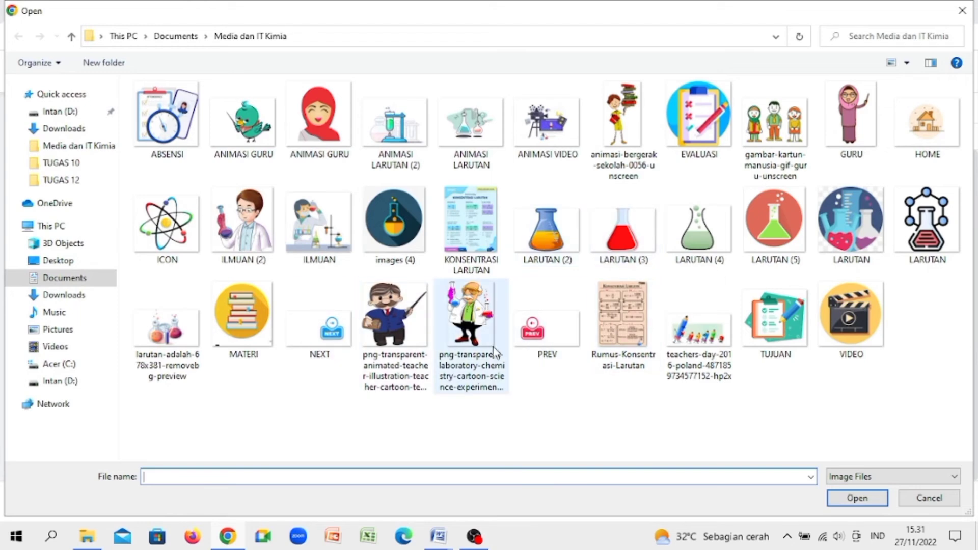
{"action": "left_click", "coordinate": [577, 353]}
{"action": "left_click", "coordinate": [854, 502]}
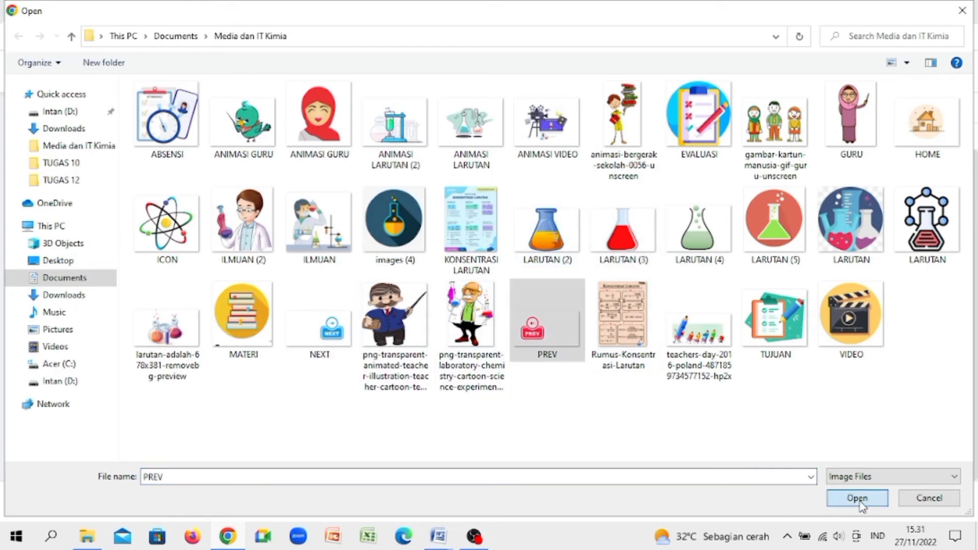
{"action": "left_click_drag", "start_coordinate": [313, 307], "coordinate": [115, 300]}
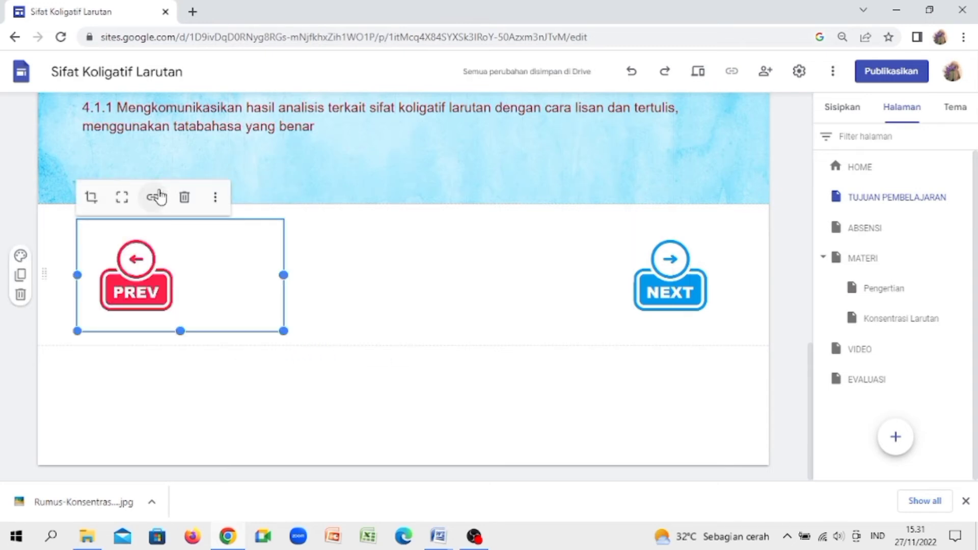
- Link the PREV image on the TUJUAN PEMBELAJARAN page to the HOME page
{"action": "left_click", "coordinate": [155, 197]}
{"action": "left_click", "coordinate": [149, 202]}
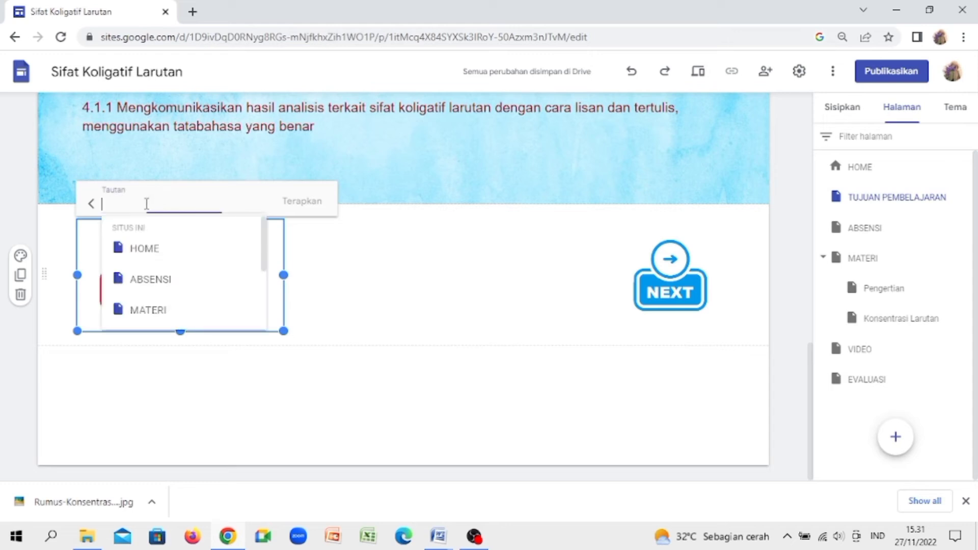
{"action": "left_click", "coordinate": [143, 249]}
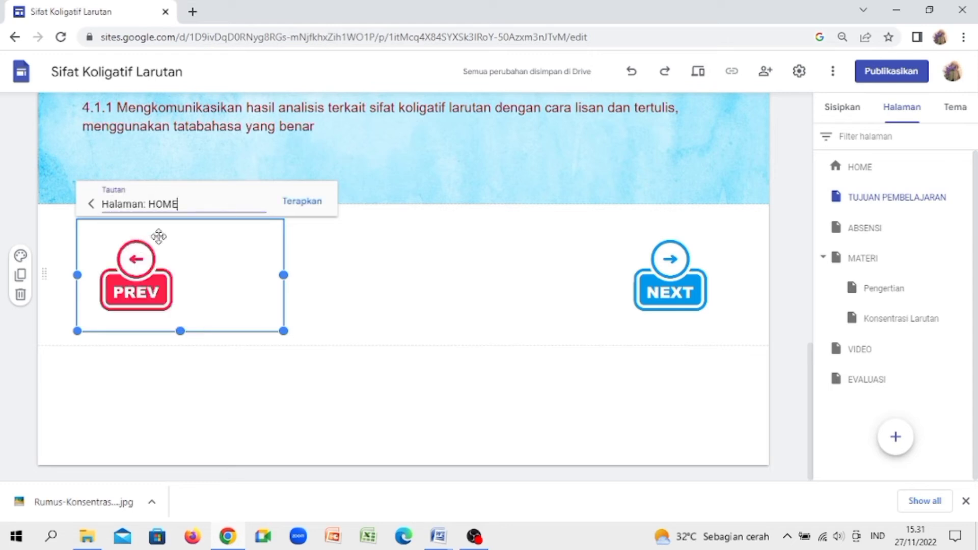
{"action": "left_click", "coordinate": [302, 200]}
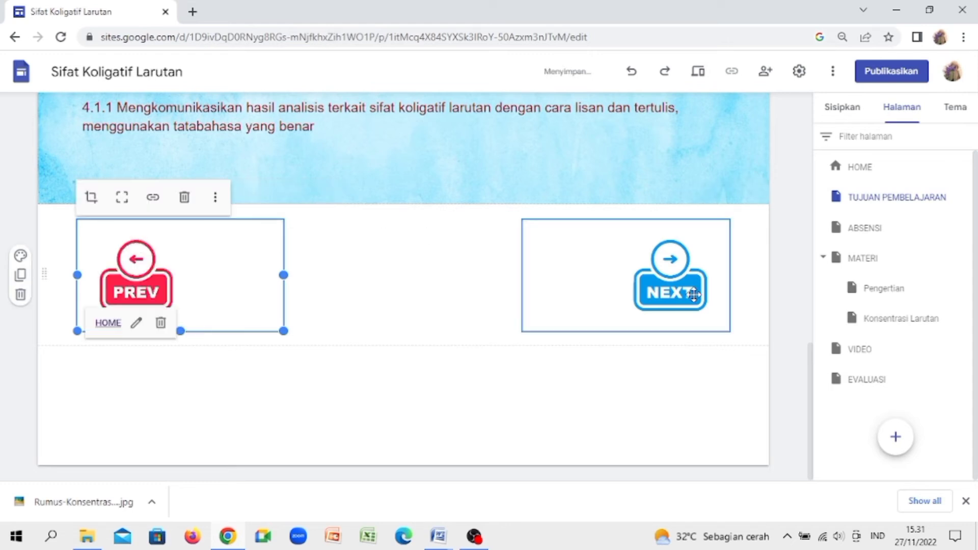
- Link the NEXT image on the TUJUAN PEMBELAJARAN page to the ABSENSI page
{"action": "left_click", "coordinate": [695, 295]}
{"action": "left_click", "coordinate": [601, 199]}
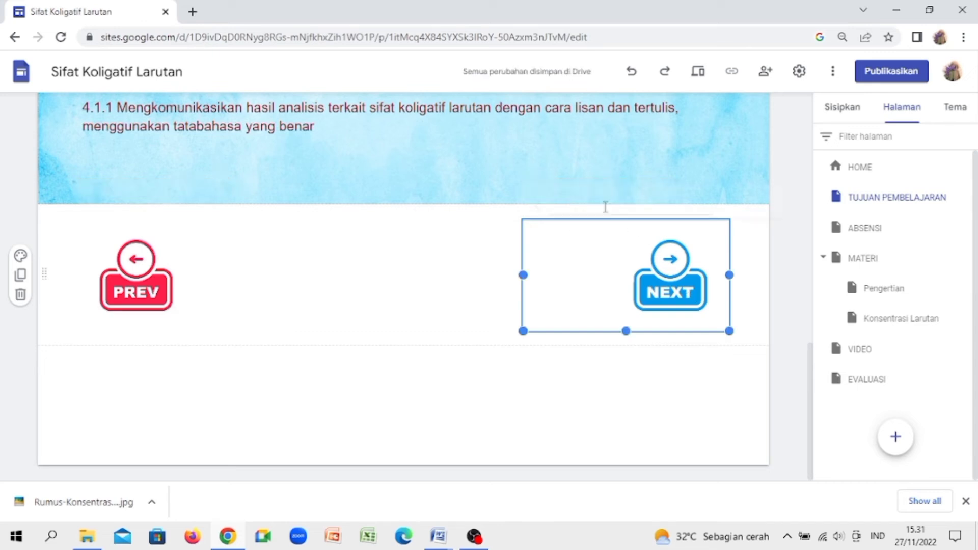
{"action": "left_click", "coordinate": [630, 200]}
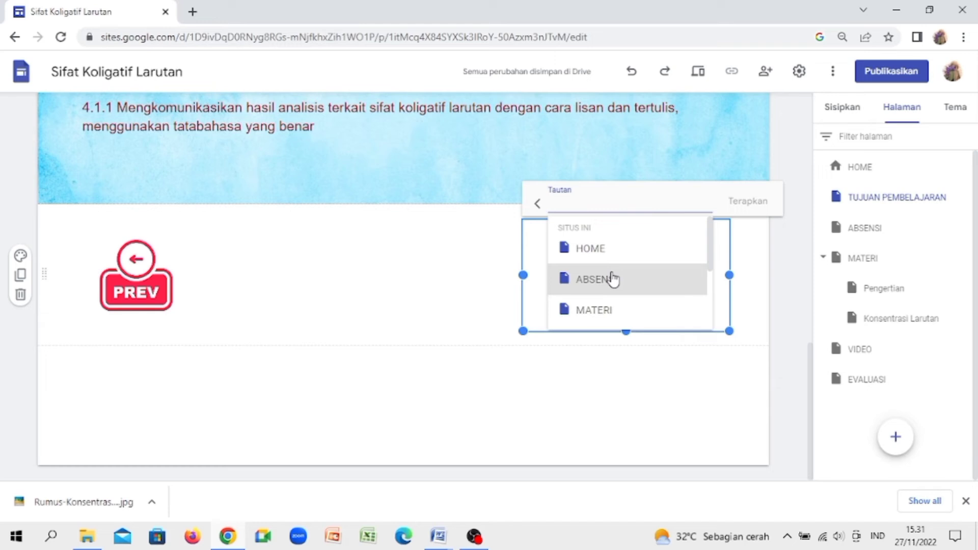
{"action": "left_click", "coordinate": [613, 279]}
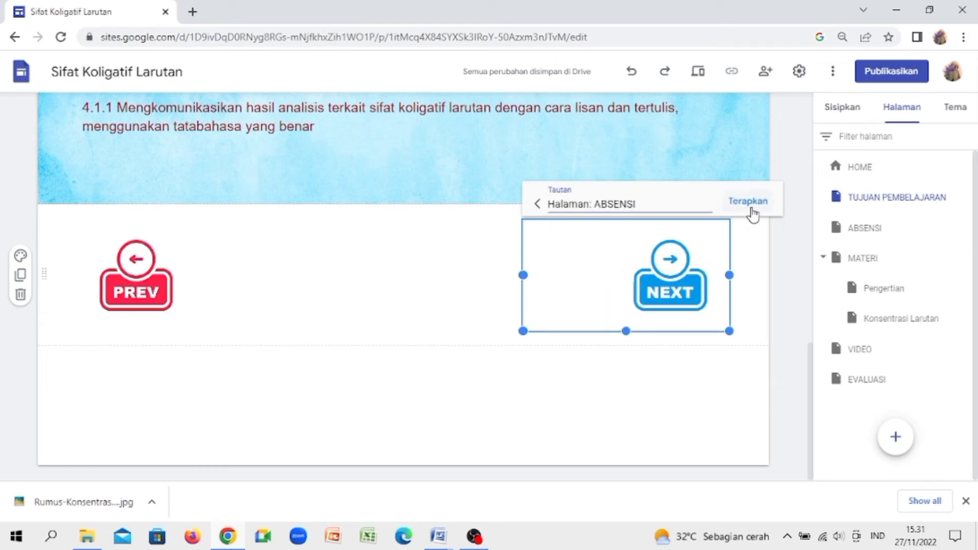
{"action": "left_click", "coordinate": [751, 209]}
{"action": "left_click", "coordinate": [645, 407]}
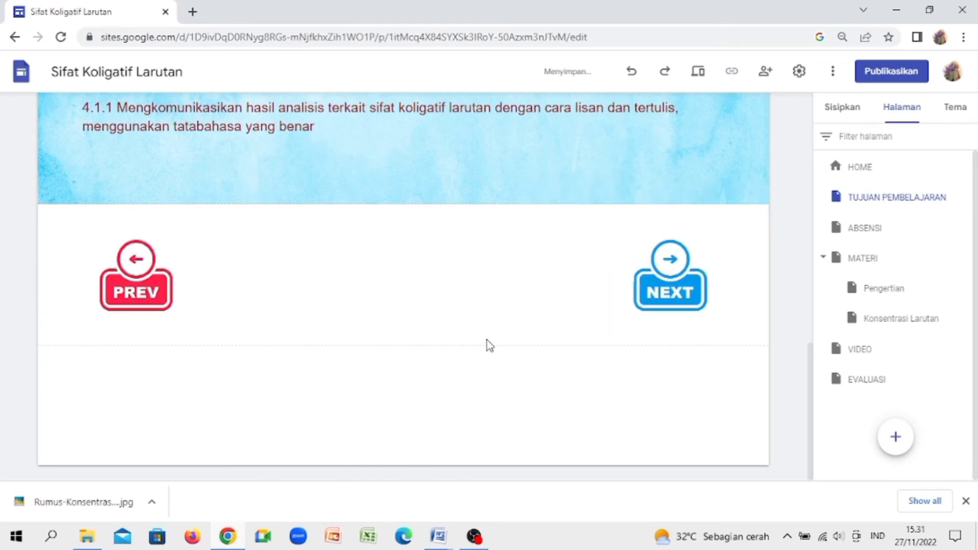
- Set the background of the section holding the PREV and NEXT images to light grey
{"action": "mouse_move", "coordinate": [212, 340]}
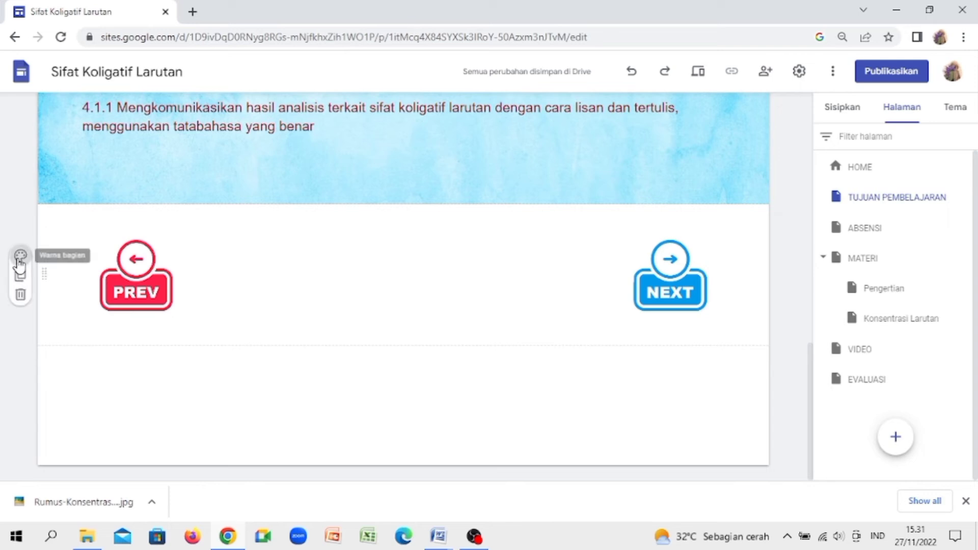
{"action": "left_click", "coordinate": [19, 262]}
{"action": "left_click", "coordinate": [79, 315]}
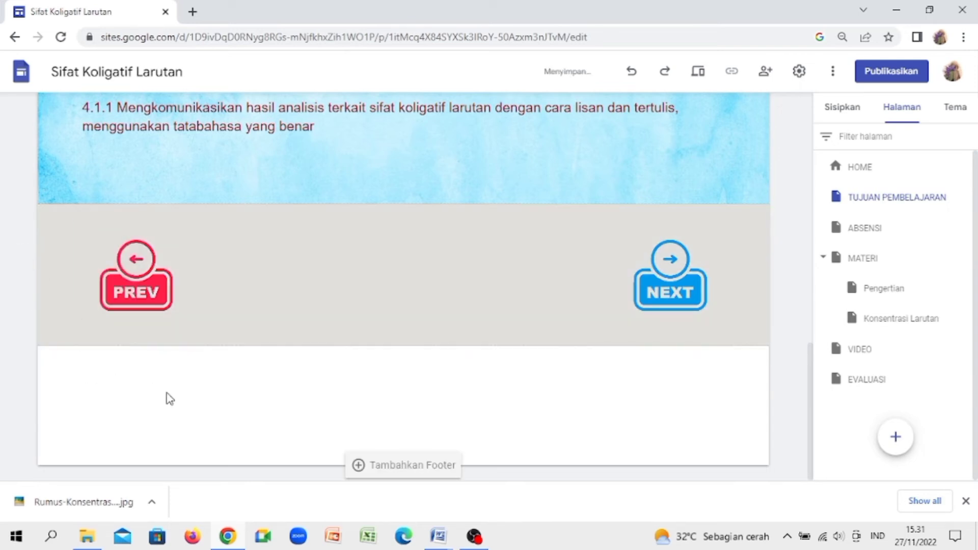
{"action": "mouse_move", "coordinate": [58, 291]}
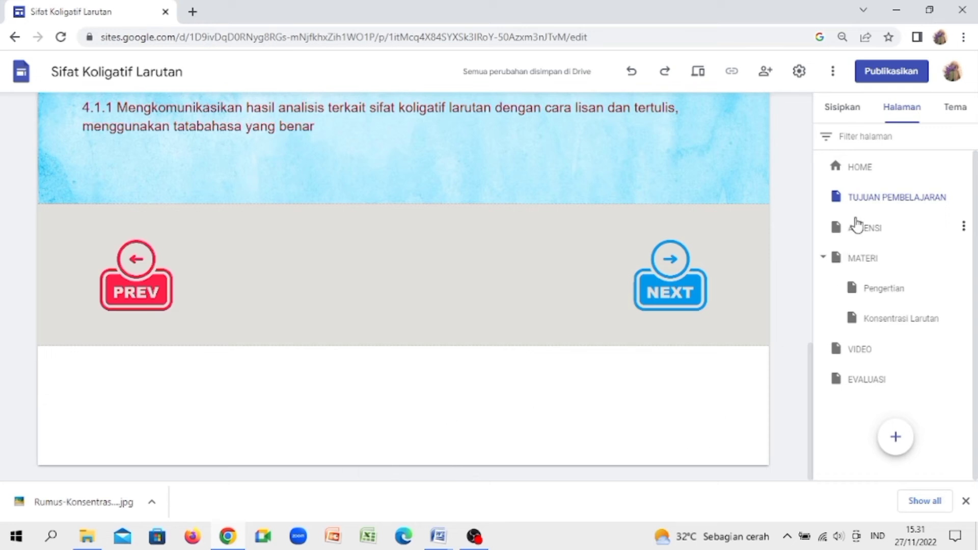
- Upload the NEXT image below the attendance form on the ABSENSI page and move it to the right side of its section
{"action": "left_click", "coordinate": [857, 226]}
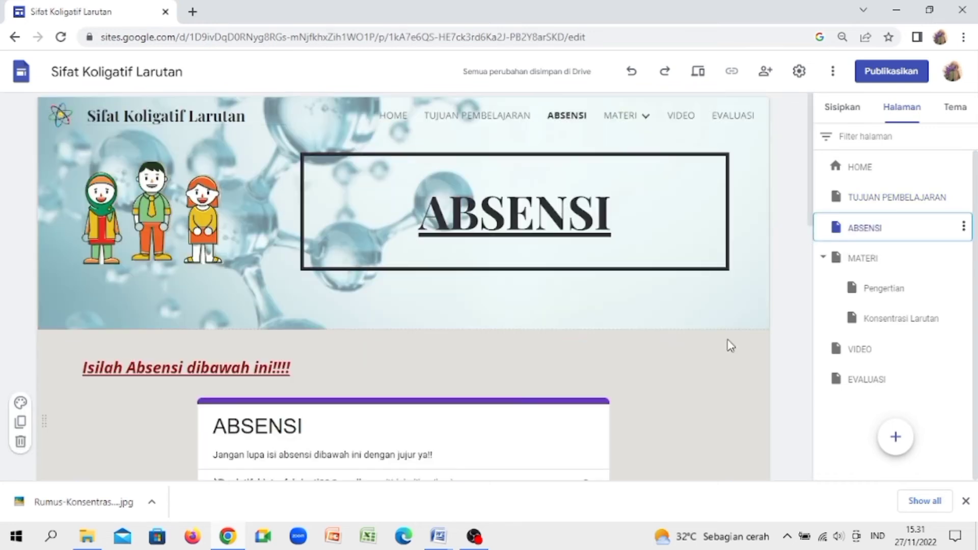
{"action": "left_click", "coordinate": [809, 317]}
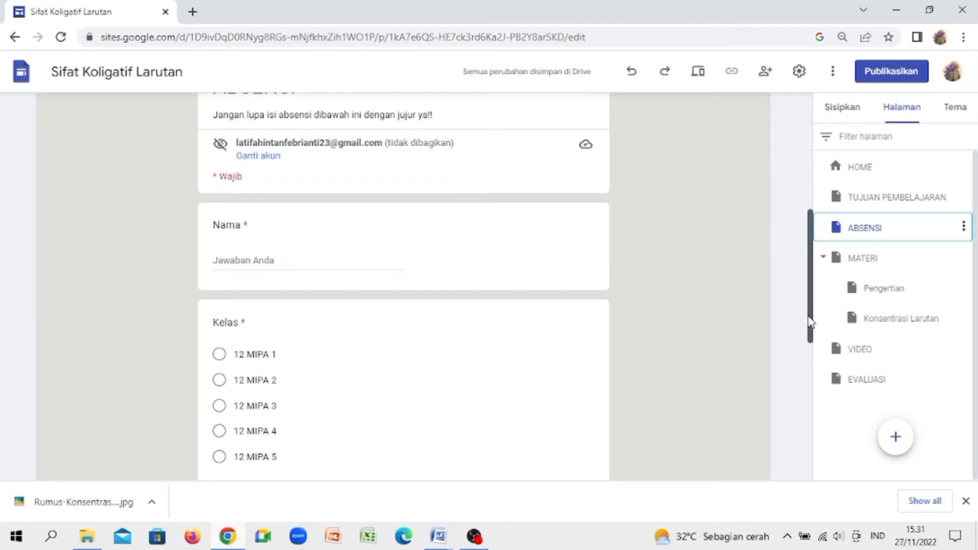
{"action": "left_click_drag", "start_coordinate": [808, 320], "coordinate": [804, 482]}
{"action": "mouse_move", "coordinate": [331, 480]}
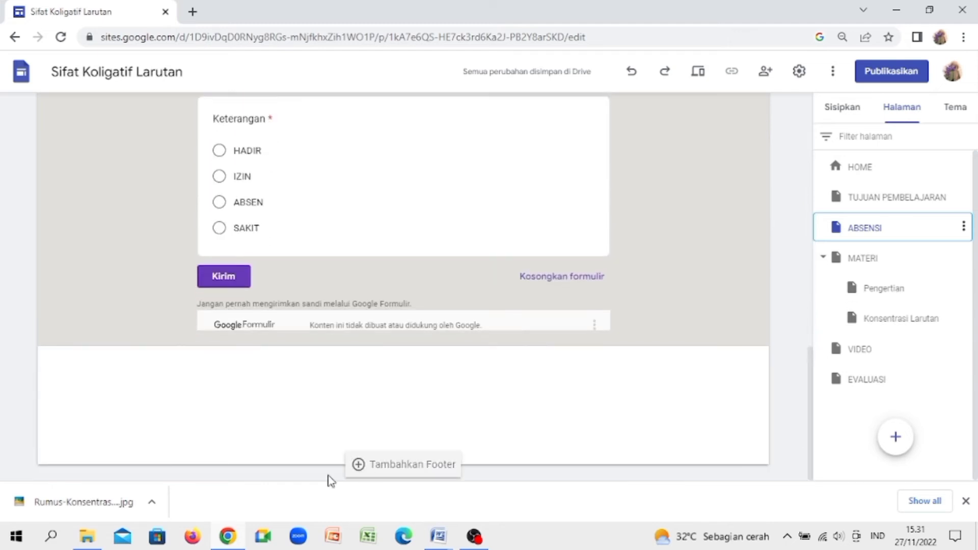
{"action": "double_click", "coordinate": [312, 426]}
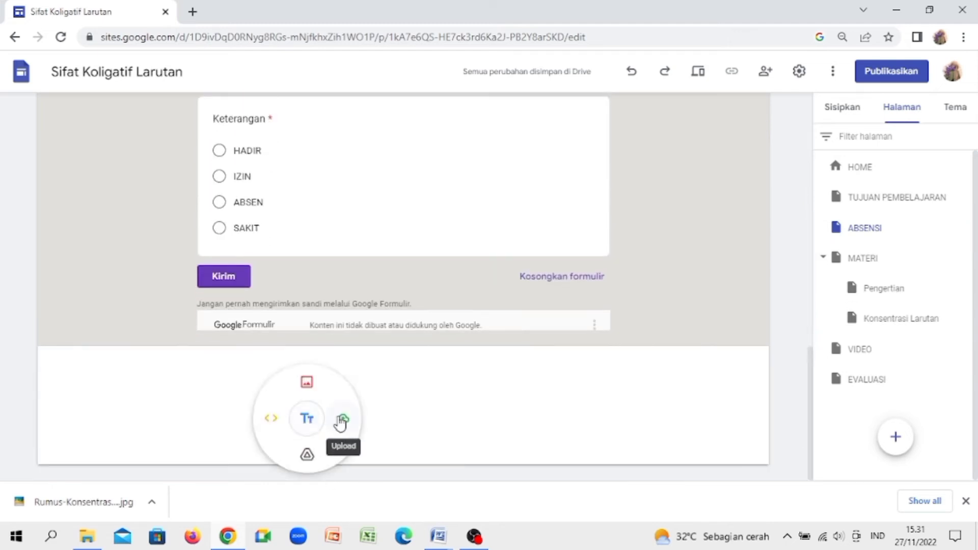
{"action": "left_click", "coordinate": [343, 419]}
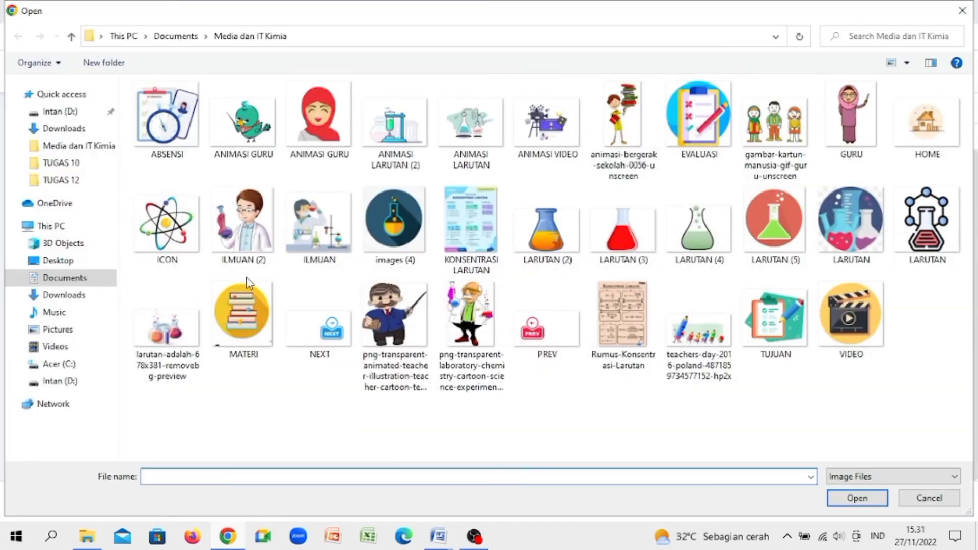
{"action": "left_click", "coordinate": [296, 311]}
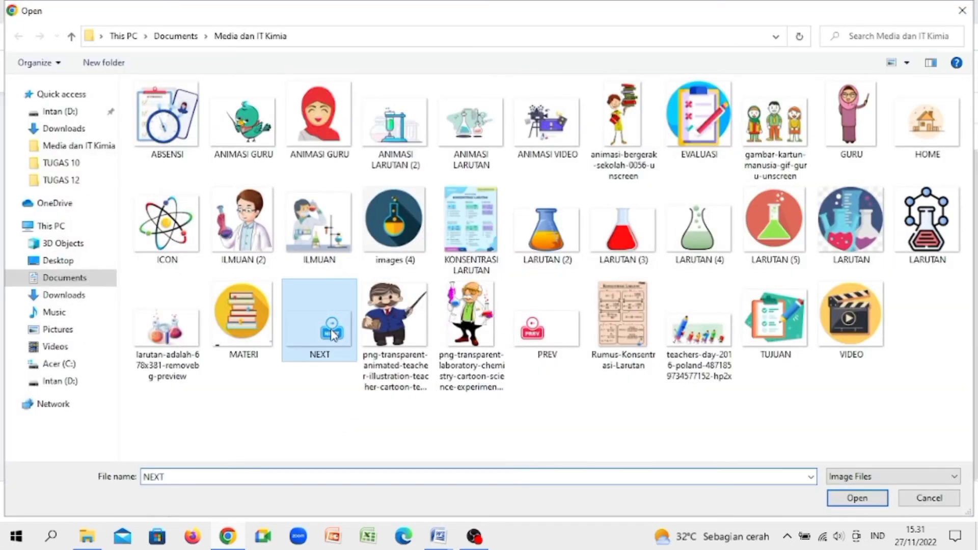
{"action": "left_click", "coordinate": [856, 499]}
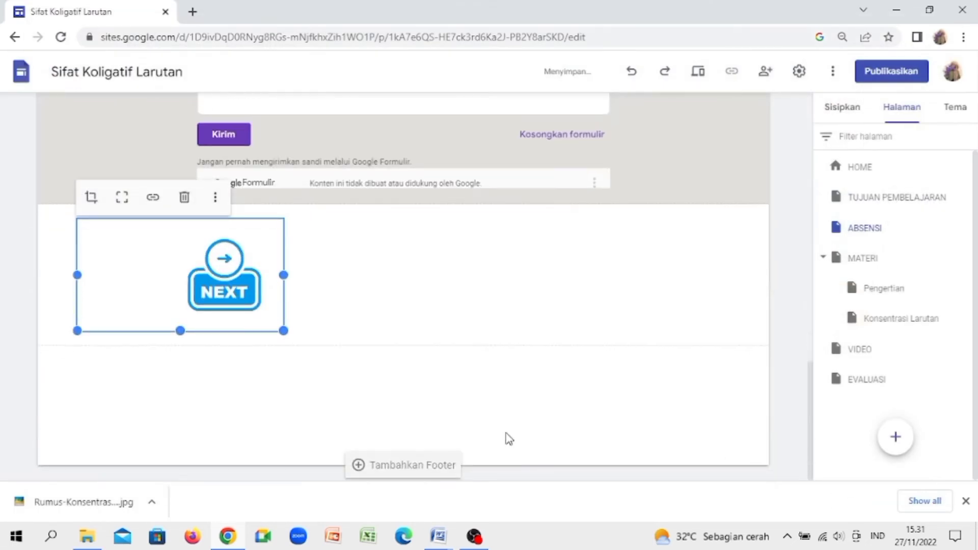
{"action": "left_click_drag", "start_coordinate": [245, 298], "coordinate": [574, 264]}
- Upload the PREV image into the left side of the NEXT image's section on the ABSENSI page
{"action": "double_click", "coordinate": [211, 284]}
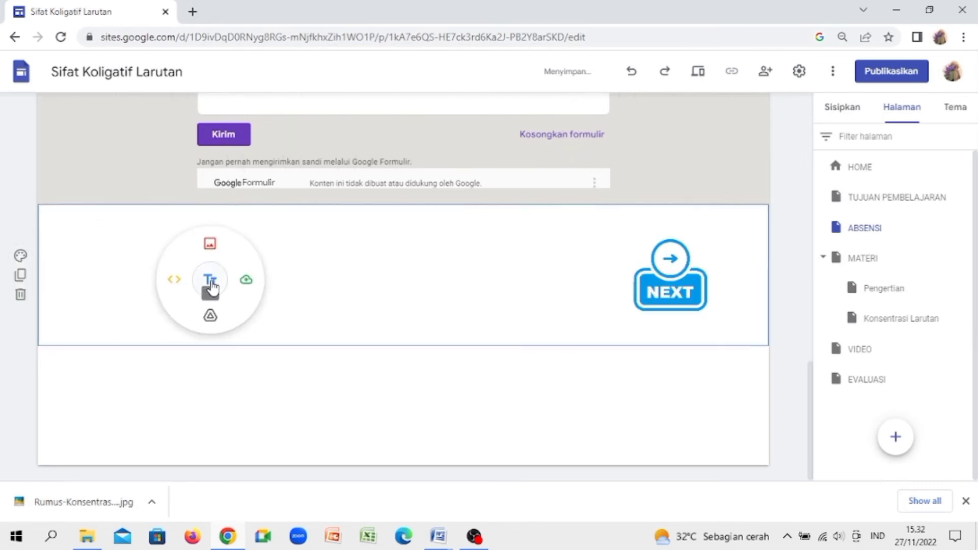
{"action": "left_click", "coordinate": [254, 280]}
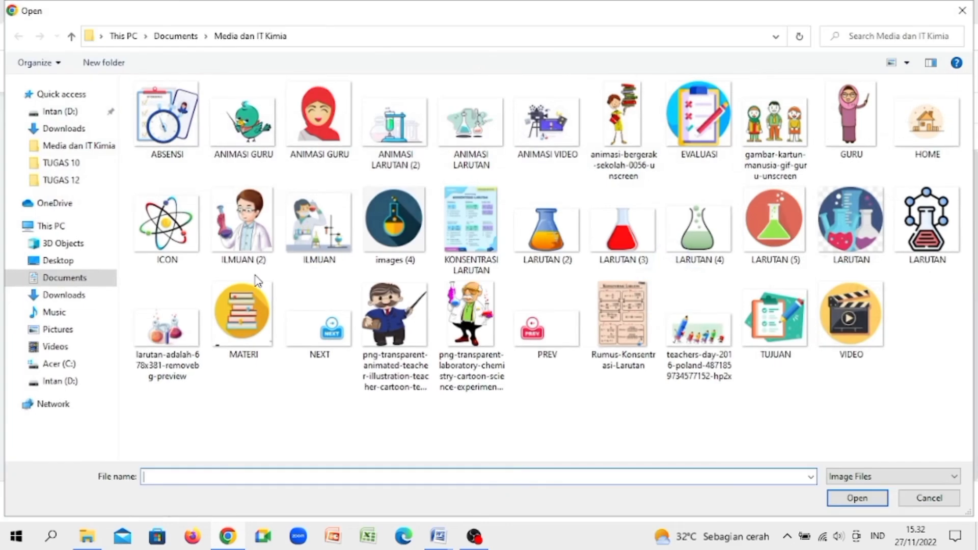
{"action": "left_click", "coordinate": [395, 321]}
{"action": "left_click", "coordinate": [546, 337]}
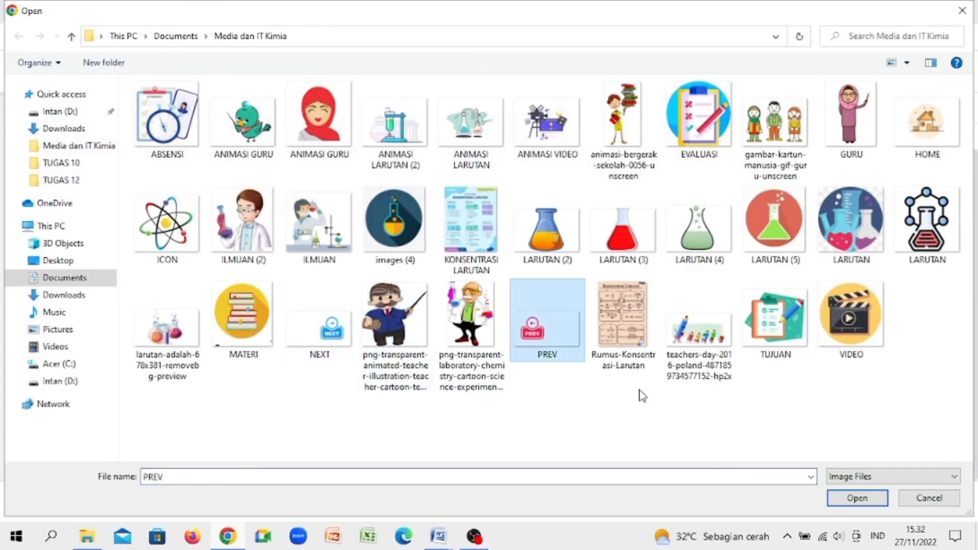
{"action": "left_click", "coordinate": [856, 497]}
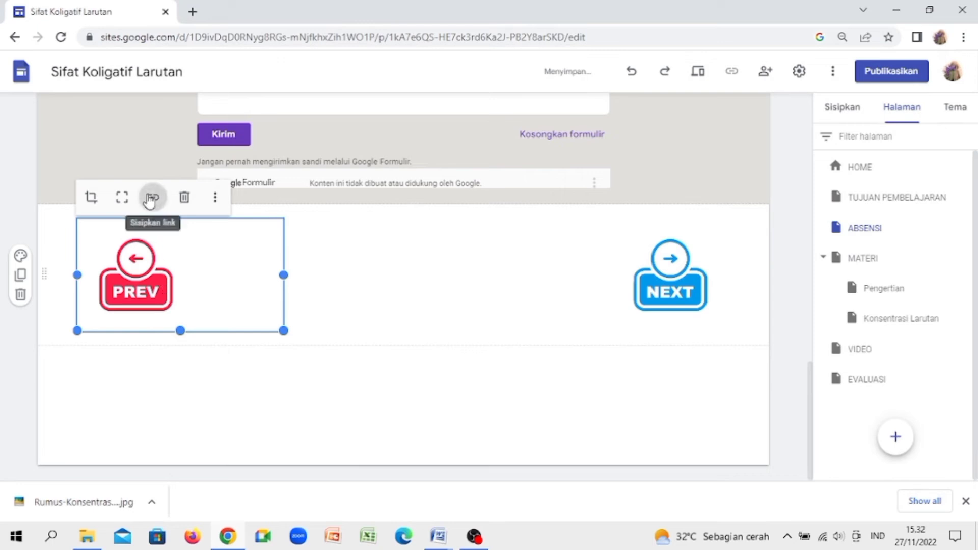
- Link the PREV image on the ABSENSI page to the TUJUAN PEMBELAJARAN page
{"action": "left_click", "coordinate": [151, 199]}
{"action": "left_click", "coordinate": [209, 203]}
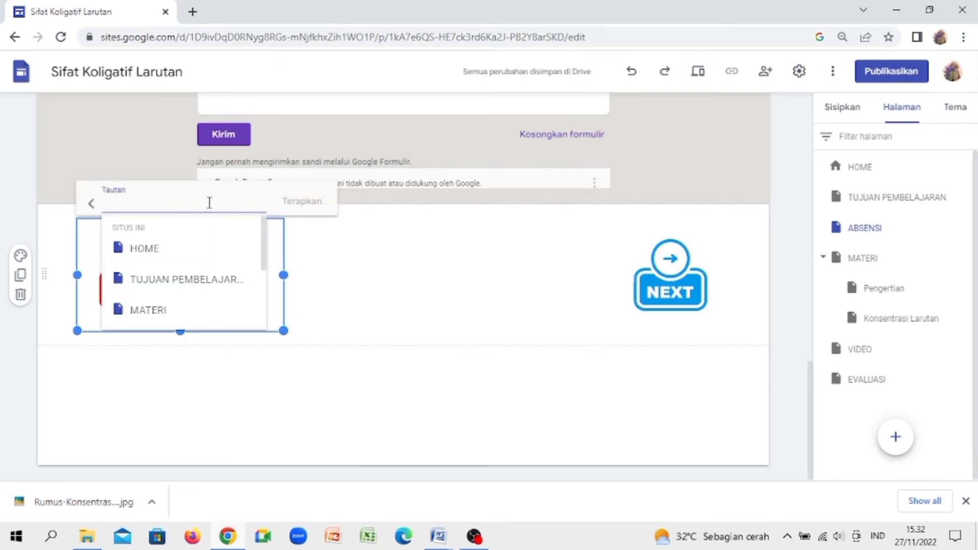
{"action": "left_click", "coordinate": [190, 278]}
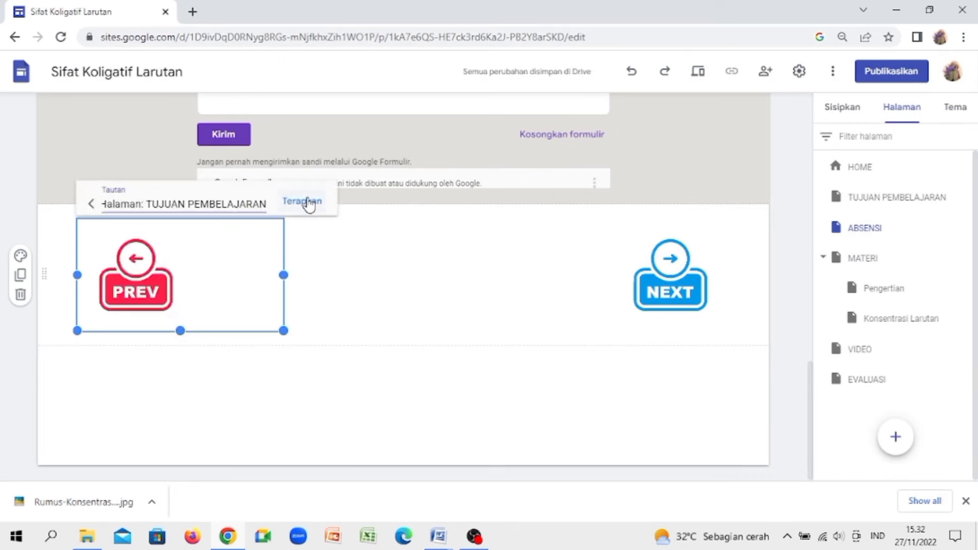
{"action": "left_click", "coordinate": [309, 203]}
{"action": "left_click", "coordinate": [662, 281]}
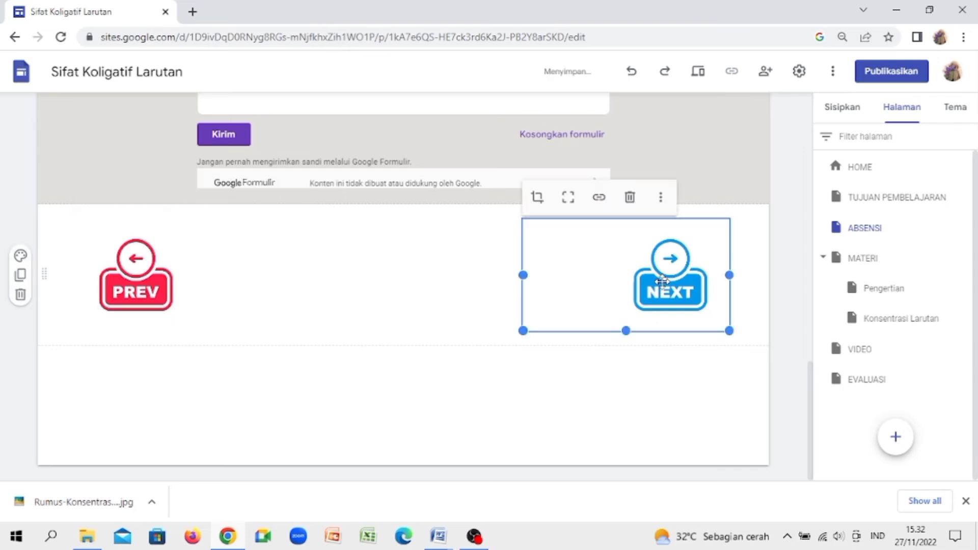
{"action": "left_click", "coordinate": [863, 259]}
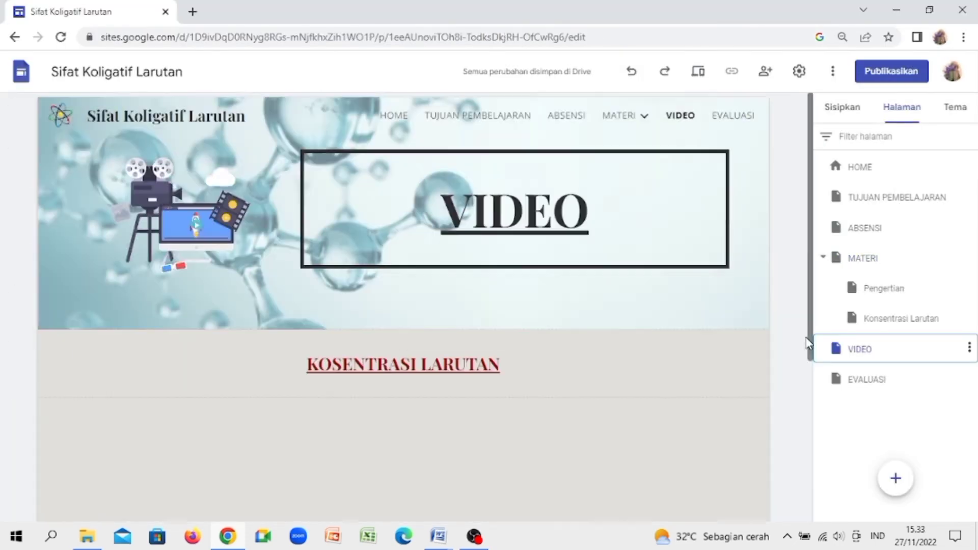
{"action": "scroll", "coordinate": [240, 312], "scroll_direction": "down", "scroll_amount": 10}
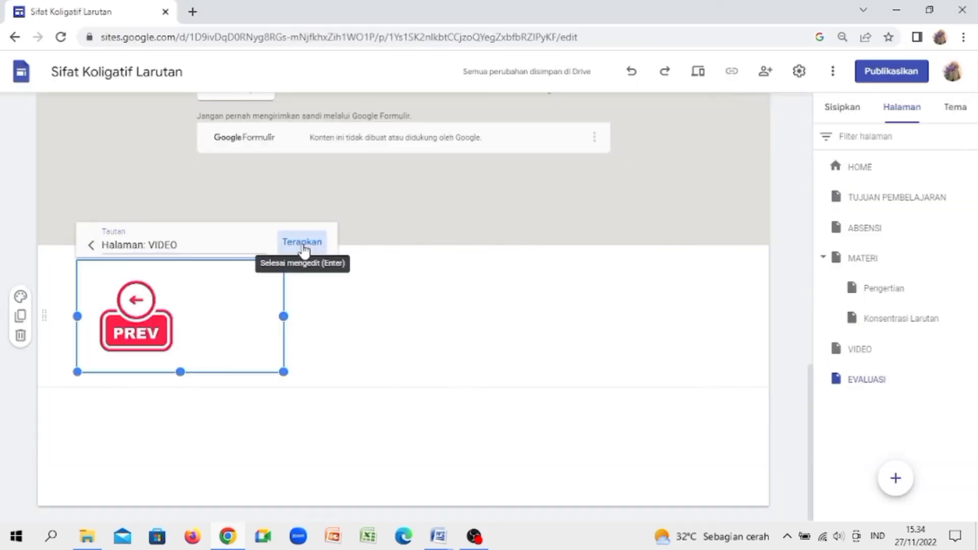
- Upload the NEXT image below the text on the Pengertian page and move it to the middle of its section
{"action": "left_click", "coordinate": [866, 260]}
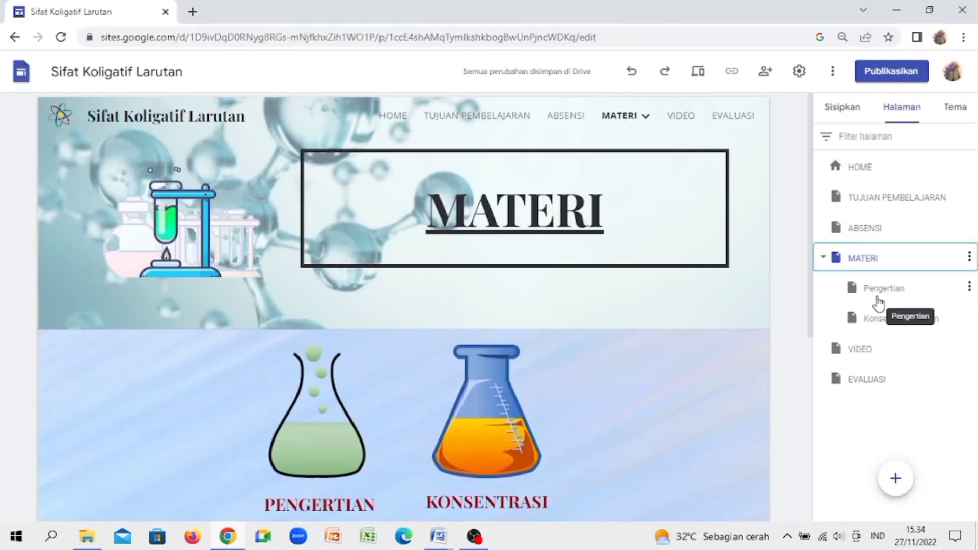
{"action": "left_click", "coordinate": [878, 302]}
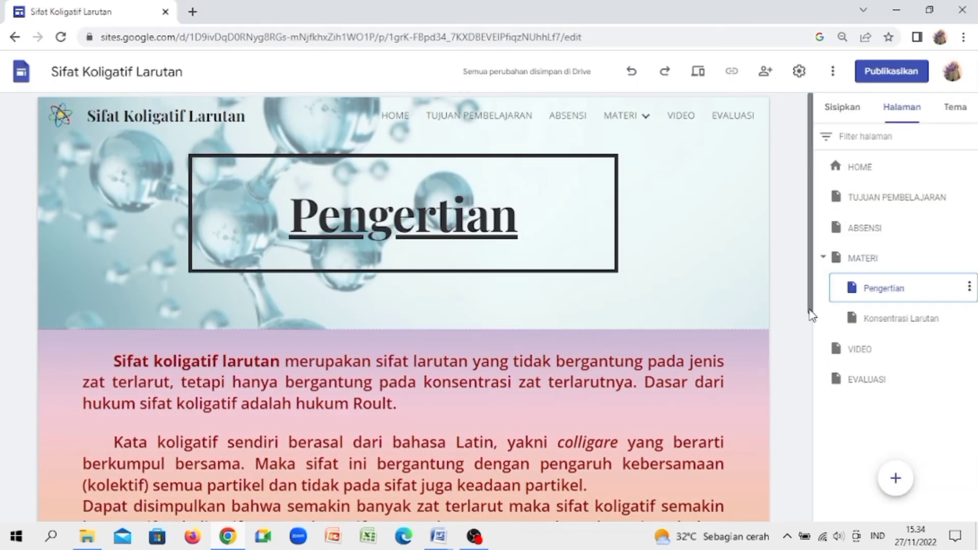
{"action": "left_click_drag", "start_coordinate": [812, 316], "coordinate": [813, 514]}
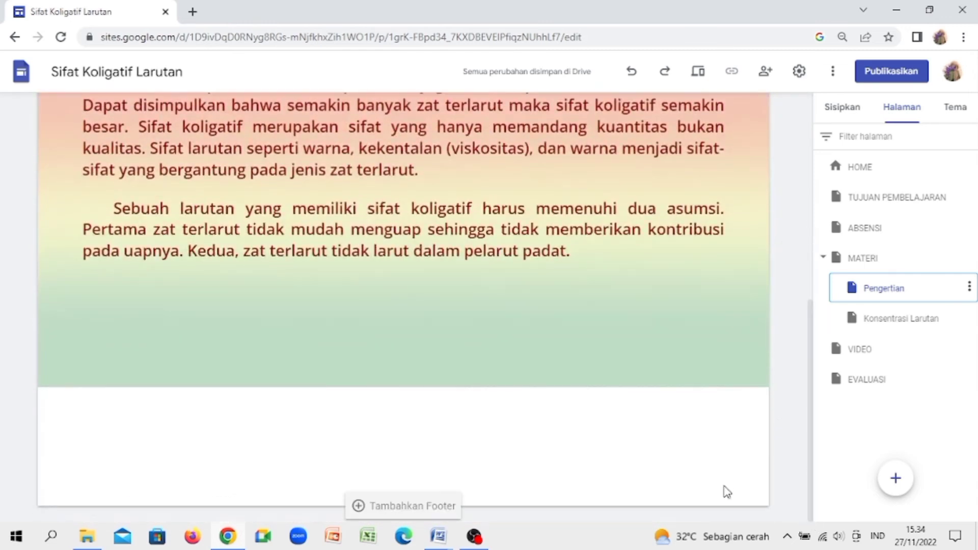
{"action": "double_click", "coordinate": [502, 486]}
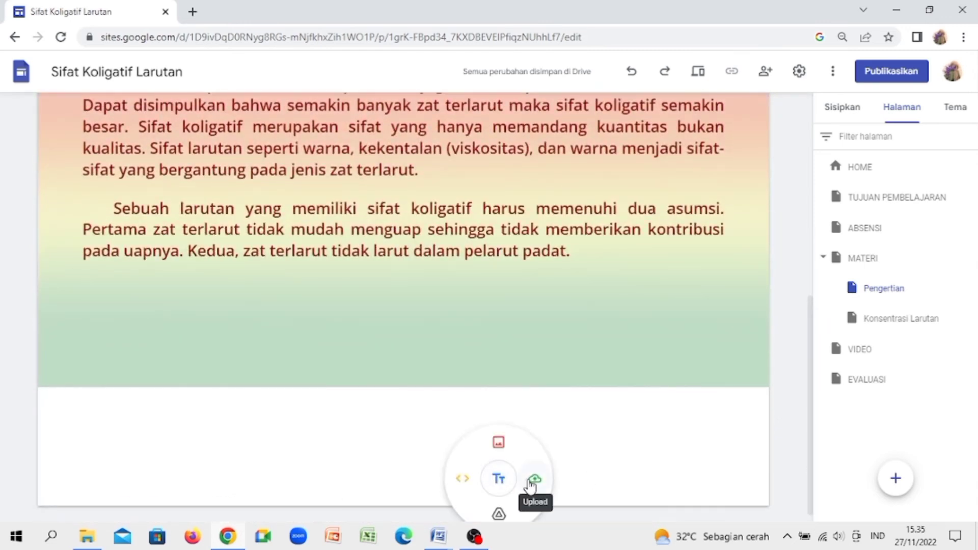
{"action": "left_click", "coordinate": [534, 479]}
{"action": "left_click", "coordinate": [320, 321]}
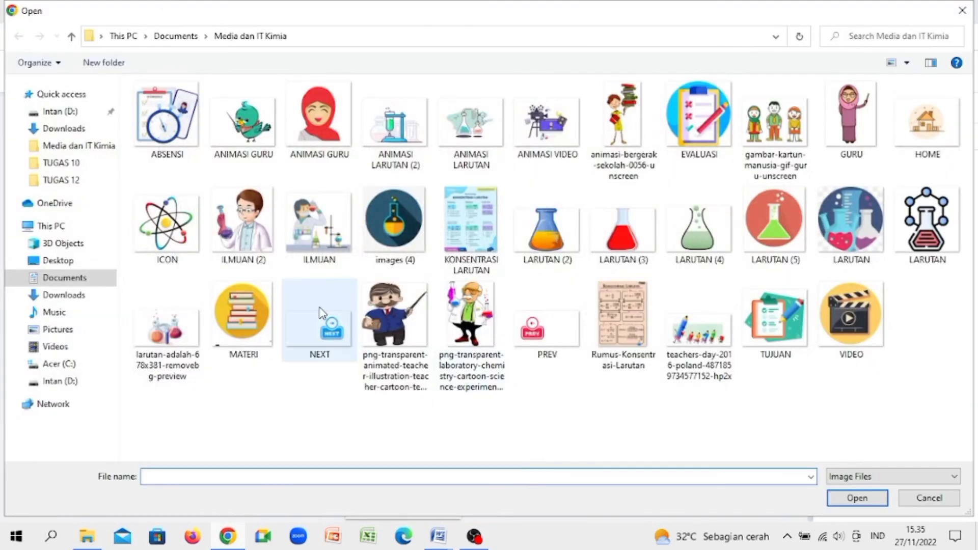
{"action": "left_click", "coordinate": [883, 502]}
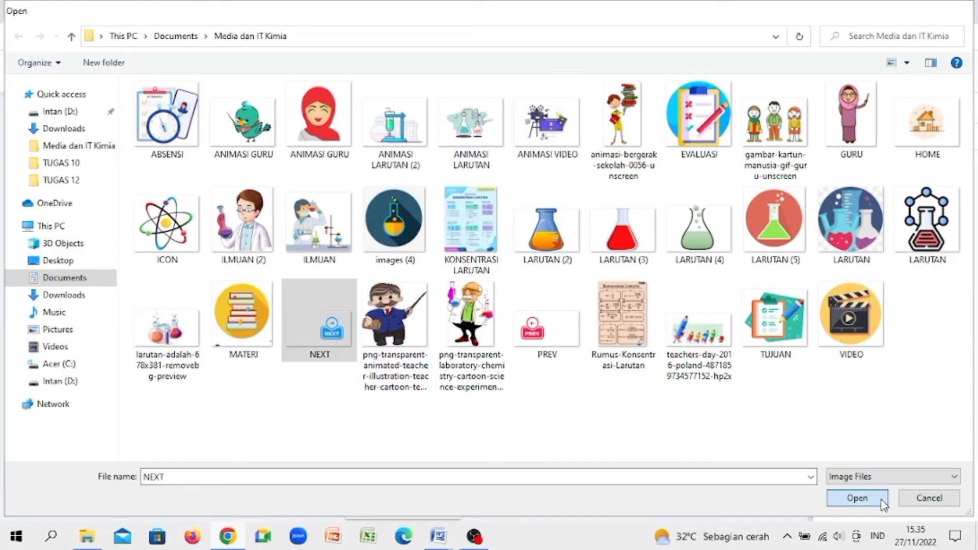
{"action": "left_click_drag", "start_coordinate": [228, 308], "coordinate": [387, 311]}
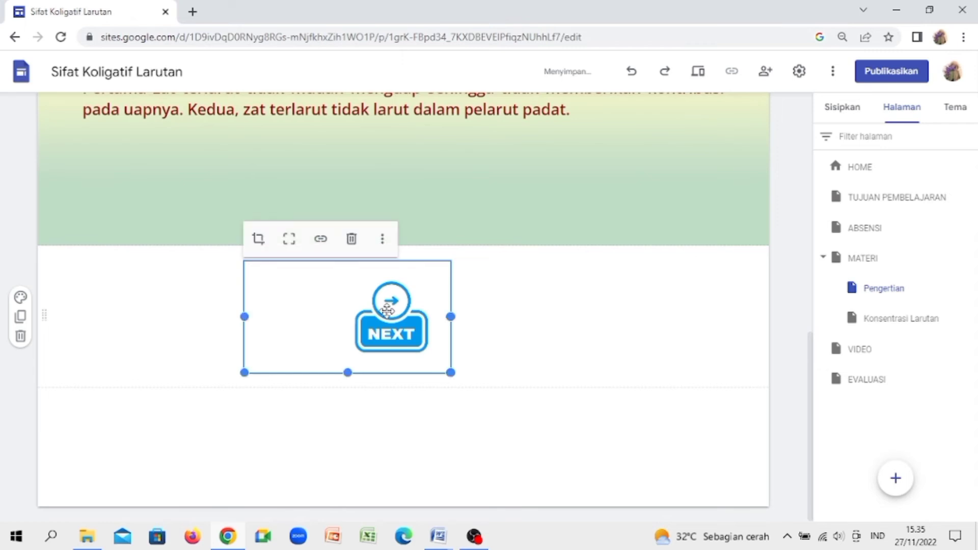
- Link the NEXT image on the Pengertian page to the Konsentrasi Larutan page
{"action": "left_click", "coordinate": [322, 238]}
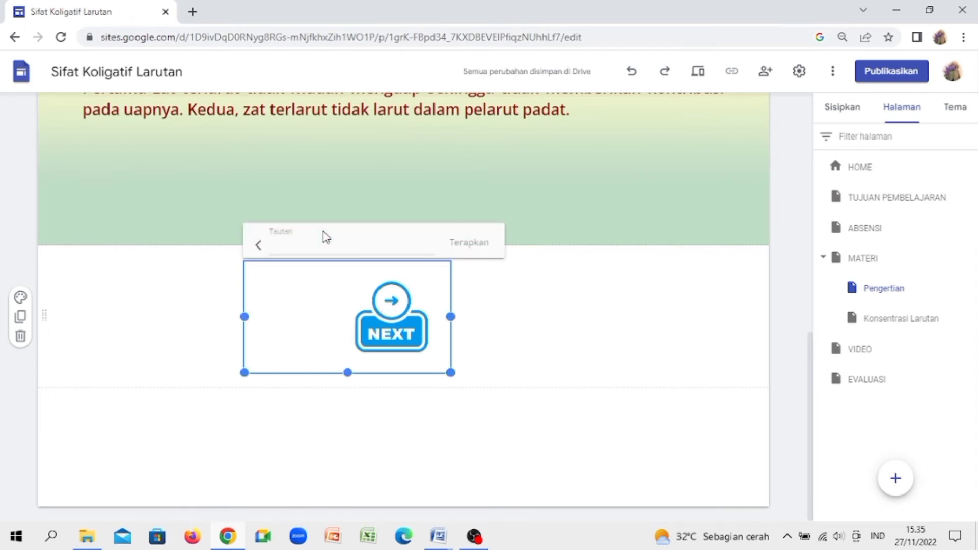
{"action": "left_click", "coordinate": [312, 245]}
{"action": "scroll", "coordinate": [352, 316], "scroll_direction": "down", "scroll_amount": 2}
{"action": "left_click", "coordinate": [351, 336]}
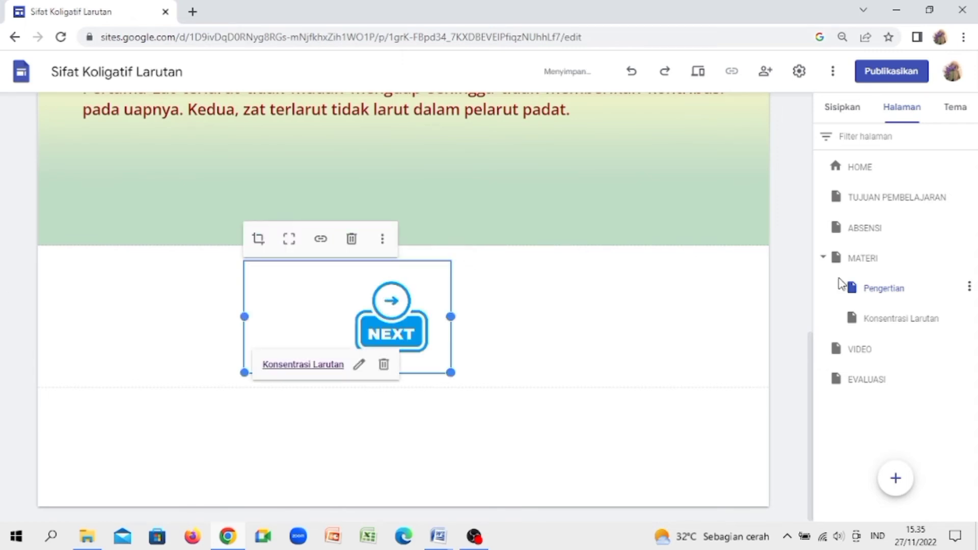
- Open the Konsentrasi Larutan page and select the section that holds the PREV image
{"action": "left_click", "coordinate": [901, 318]}
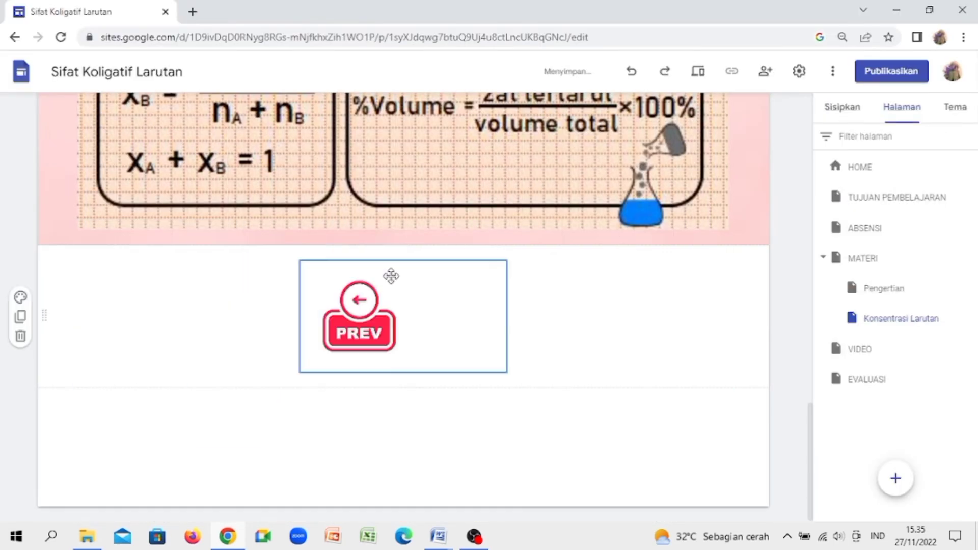
{"action": "left_click", "coordinate": [545, 249]}
{"action": "scroll", "coordinate": [785, 314], "scroll_direction": "up", "scroll_amount": 2}
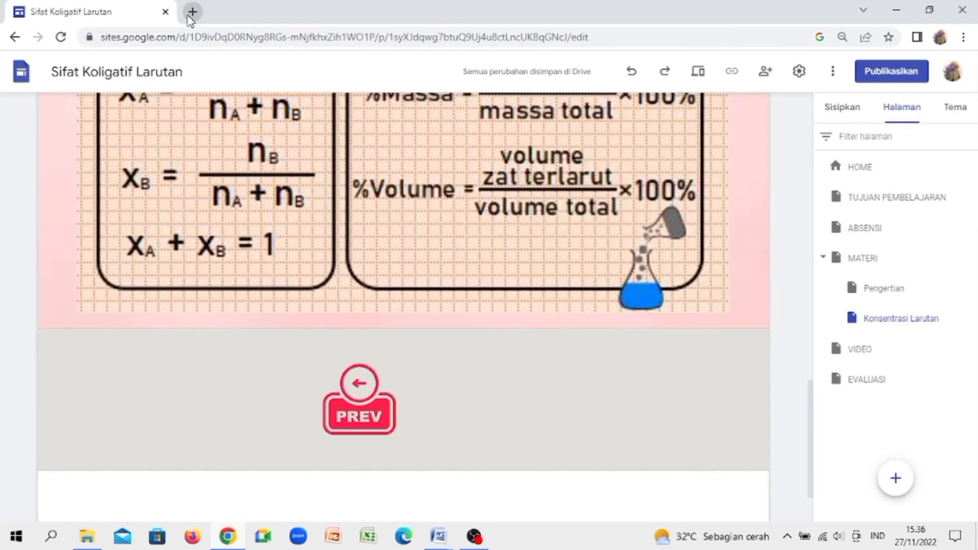
- Search the web for "phet simulation" in a new browser tab and open the PhET Interactive Simulations site
{"action": "left_click", "coordinate": [192, 12]}
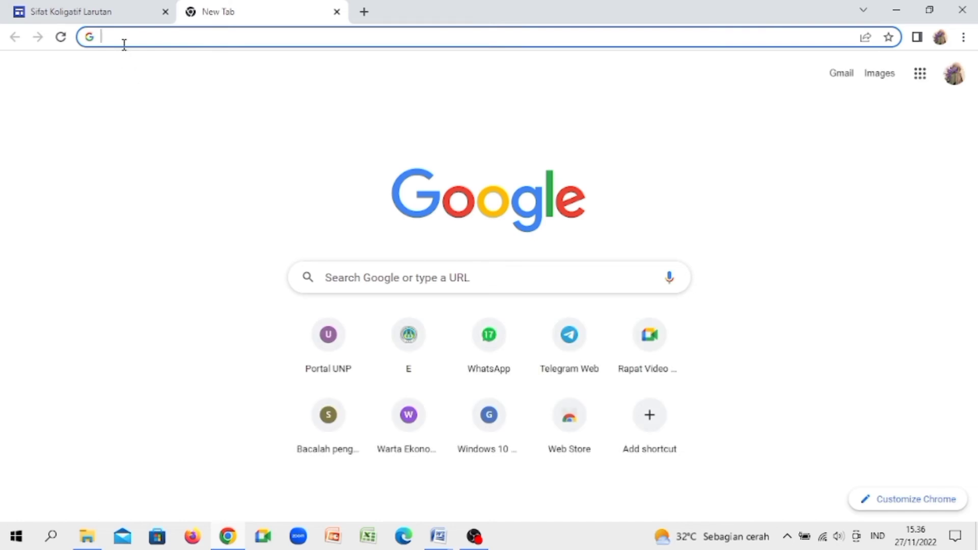
{"action": "type", "text": "phet "}
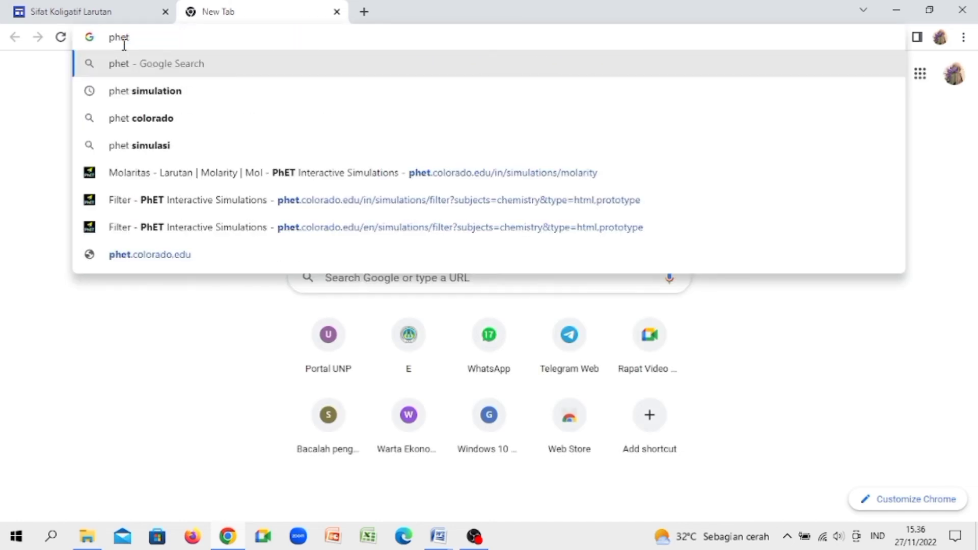
{"action": "type", "text": "simua"}
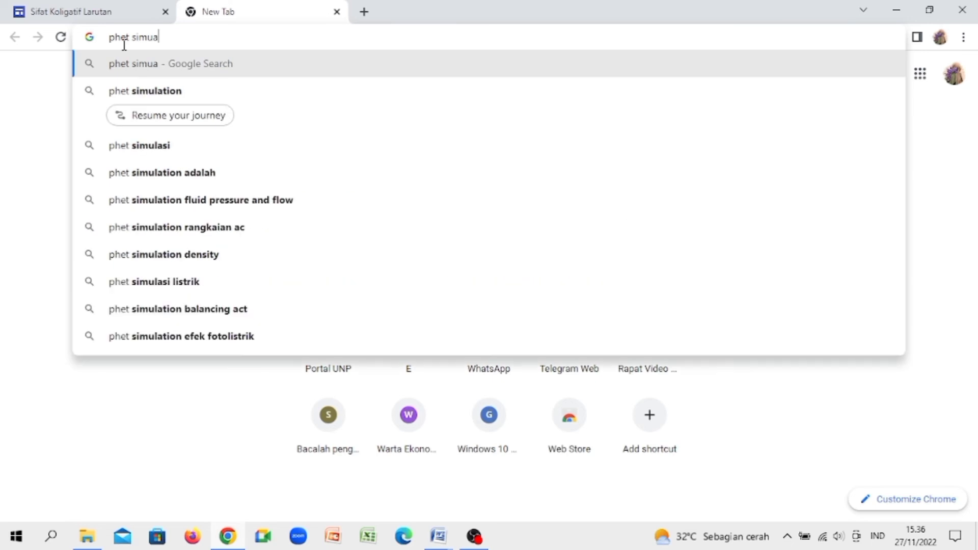
{"action": "key", "text": "BackSpace"}
{"action": "type", "text": "lation"}
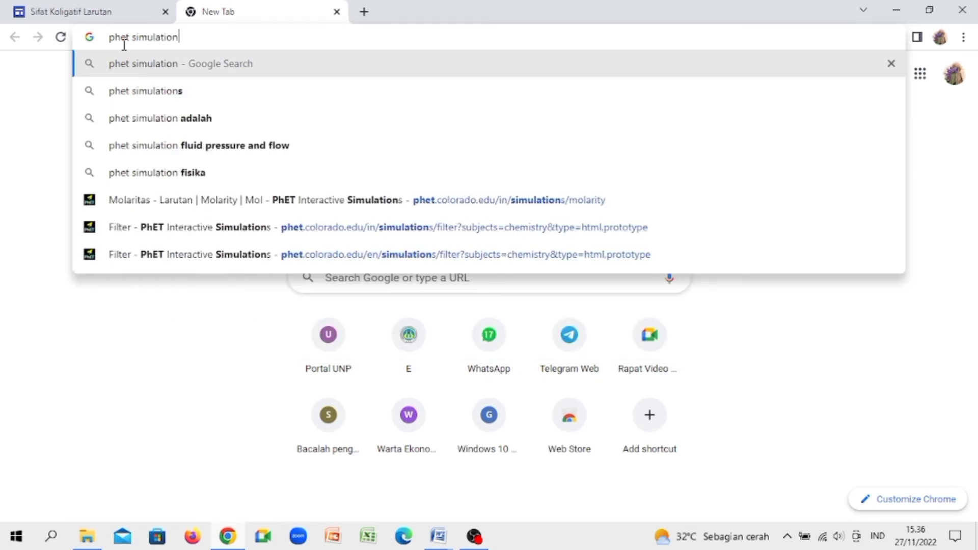
{"action": "key", "text": "Return"}
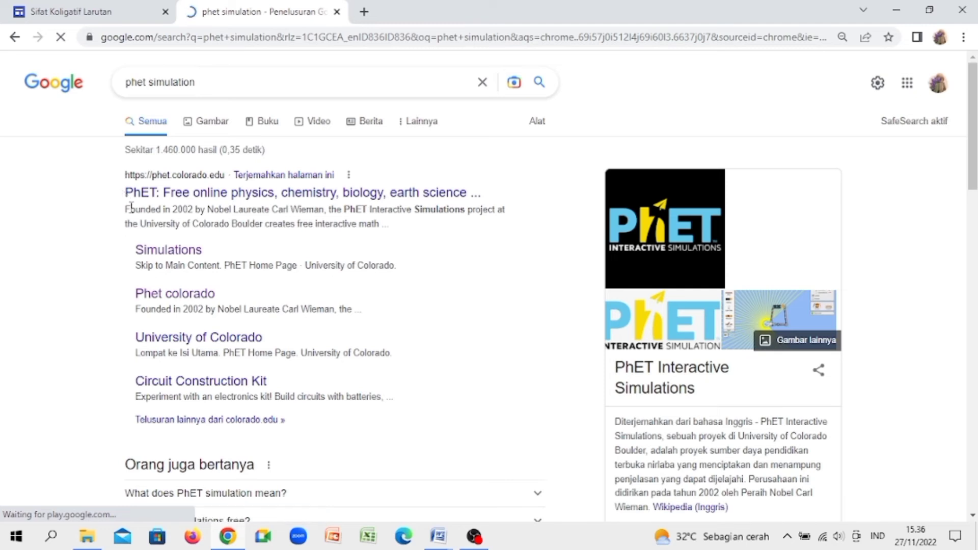
{"action": "left_click", "coordinate": [174, 194]}
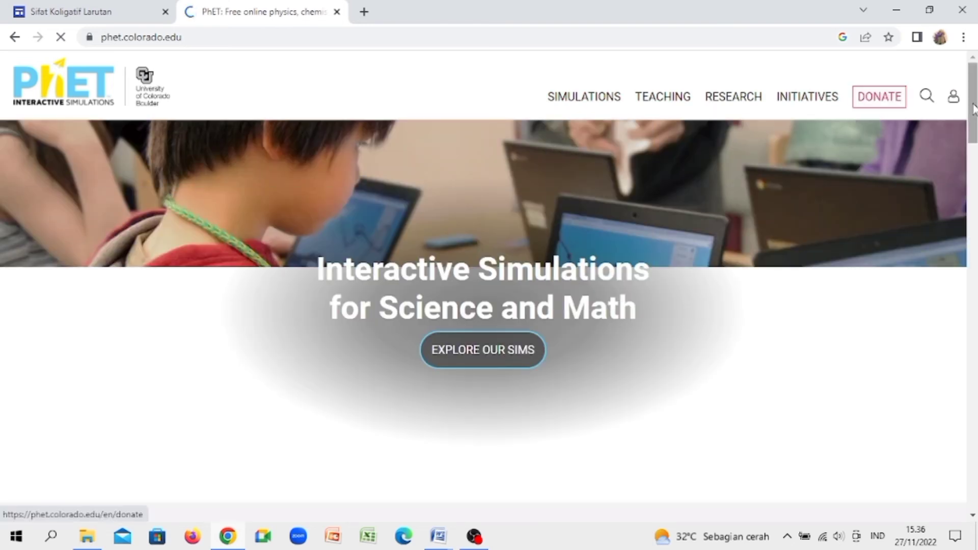
- List the PhET chemistry simulations and open the Molarity simulation
{"action": "left_click_drag", "start_coordinate": [974, 111], "coordinate": [974, 176]}
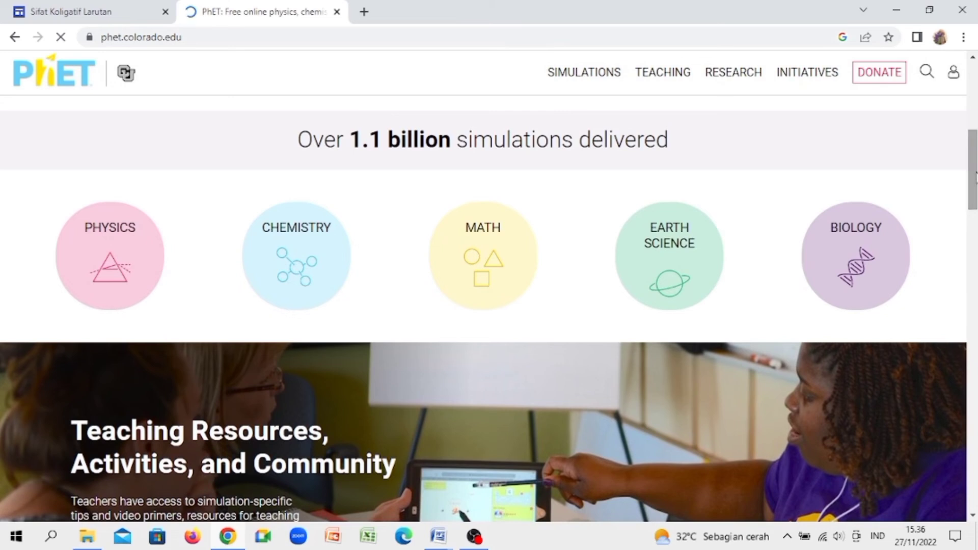
{"action": "left_click", "coordinate": [334, 274]}
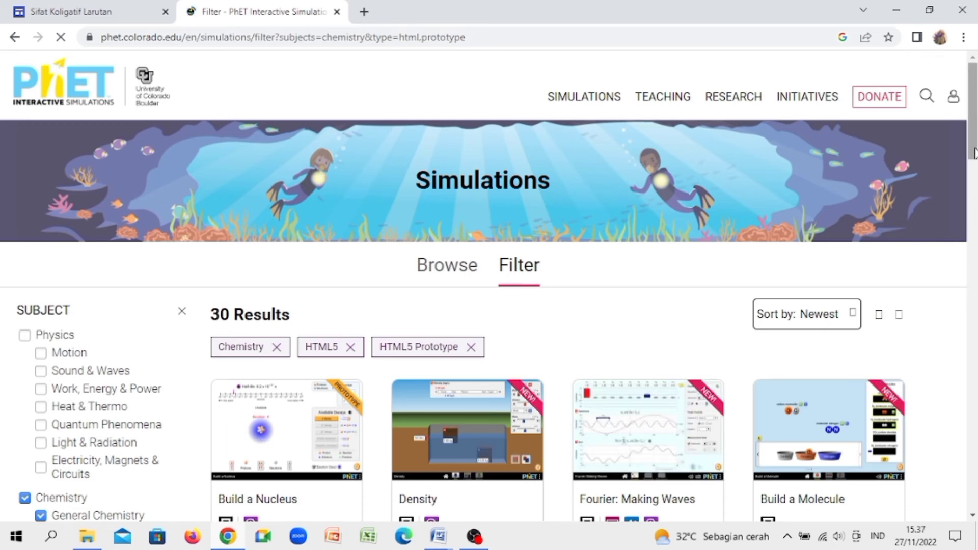
{"action": "left_click_drag", "start_coordinate": [975, 153], "coordinate": [948, 417]}
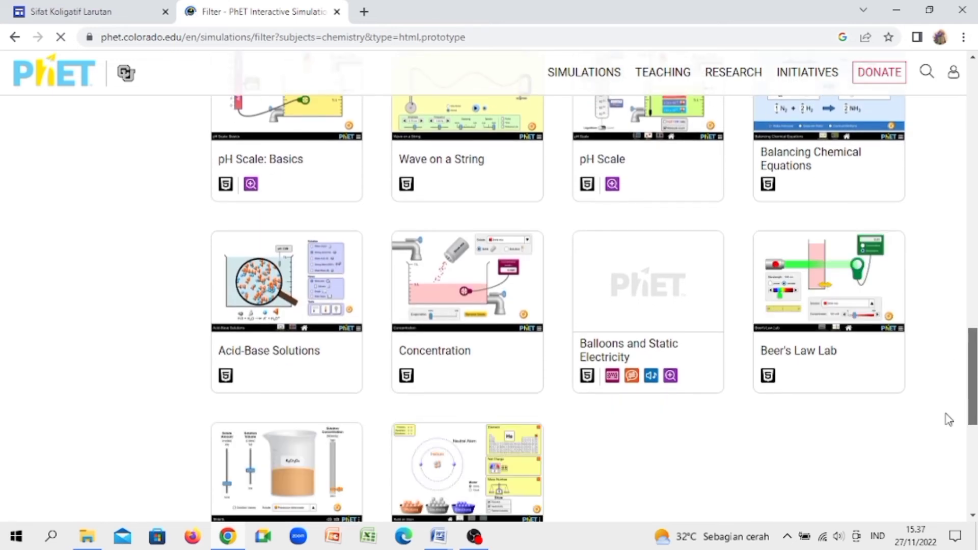
{"action": "scroll", "coordinate": [947, 424], "scroll_direction": "down", "scroll_amount": 2}
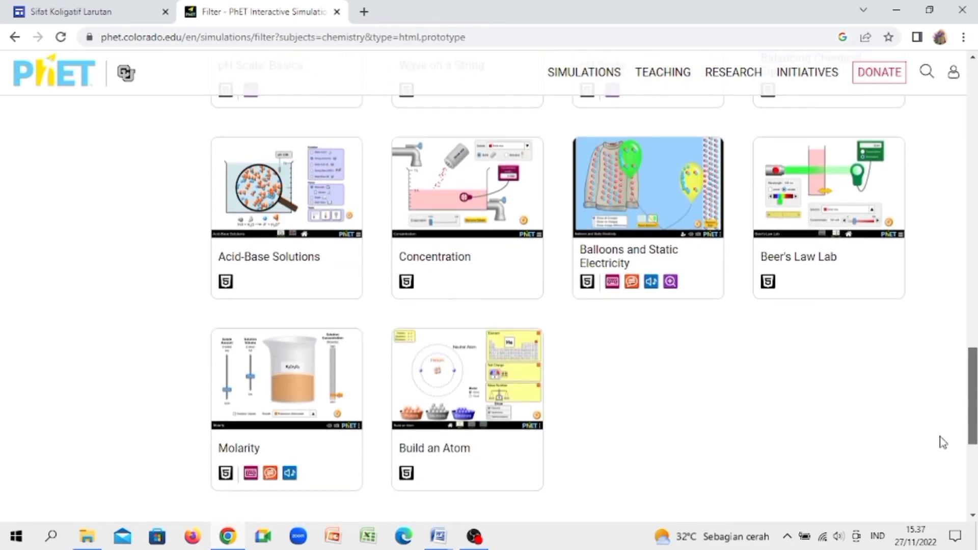
{"action": "scroll", "coordinate": [943, 443], "scroll_direction": "down", "scroll_amount": 1}
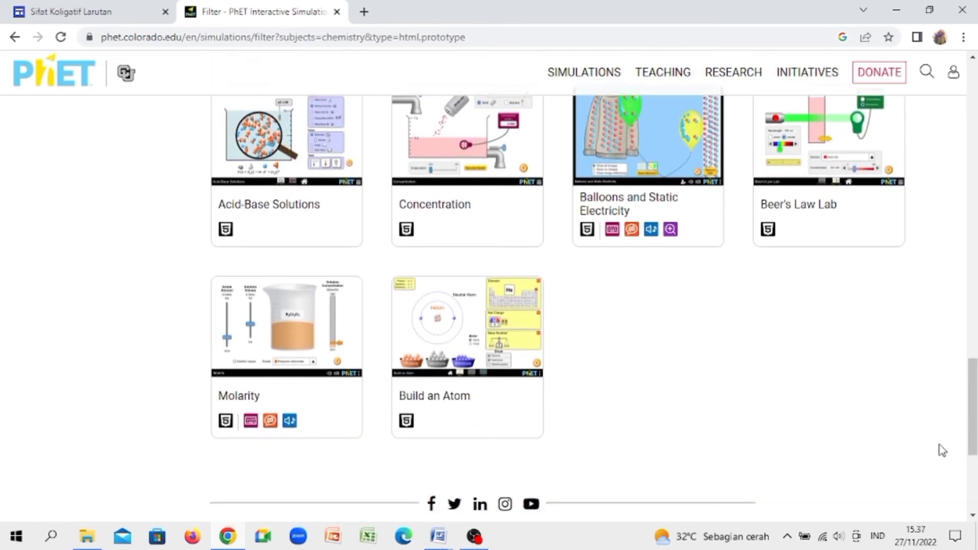
{"action": "left_click", "coordinate": [256, 334]}
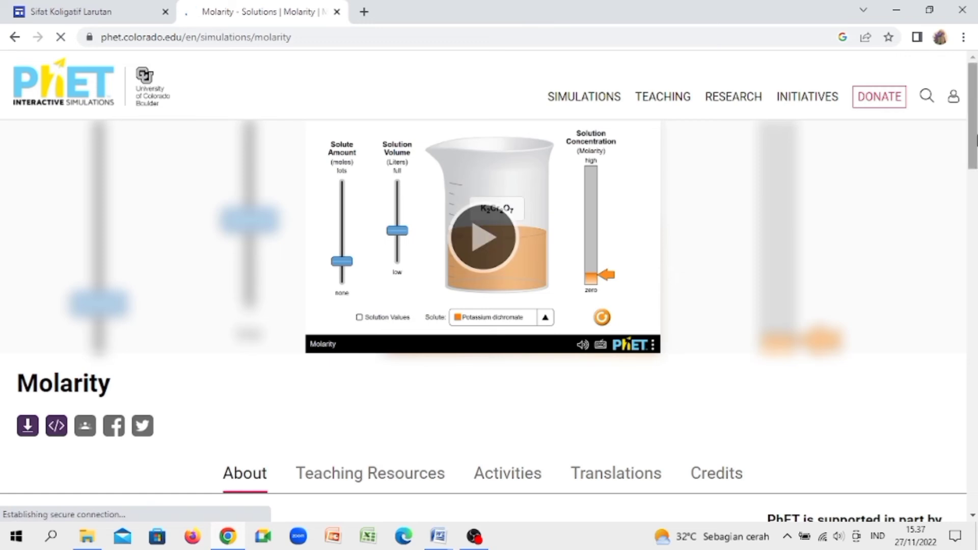
- Show the embed code of the Molarity simulation and copy the whole iframe code
{"action": "scroll", "coordinate": [933, 170], "scroll_direction": "down", "scroll_amount": 3}
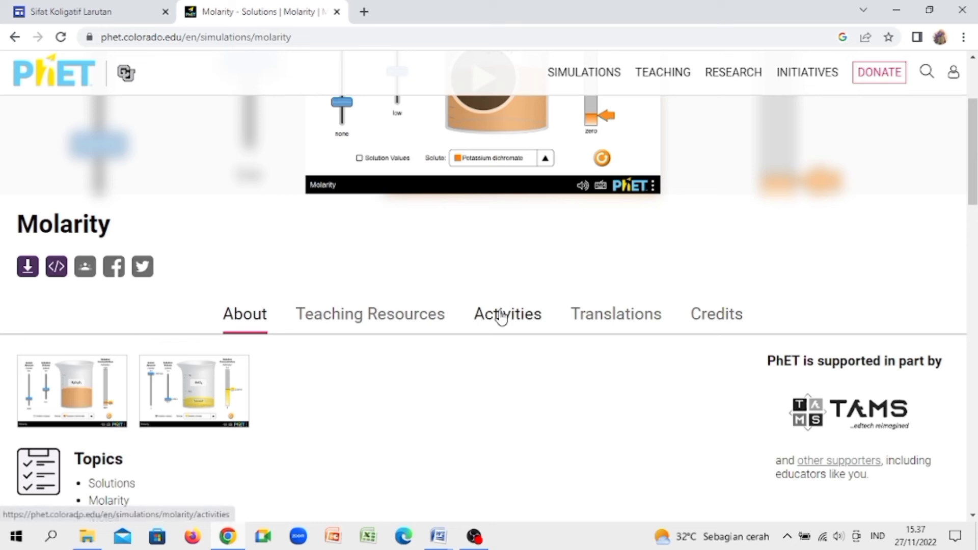
{"action": "left_click", "coordinate": [56, 270]}
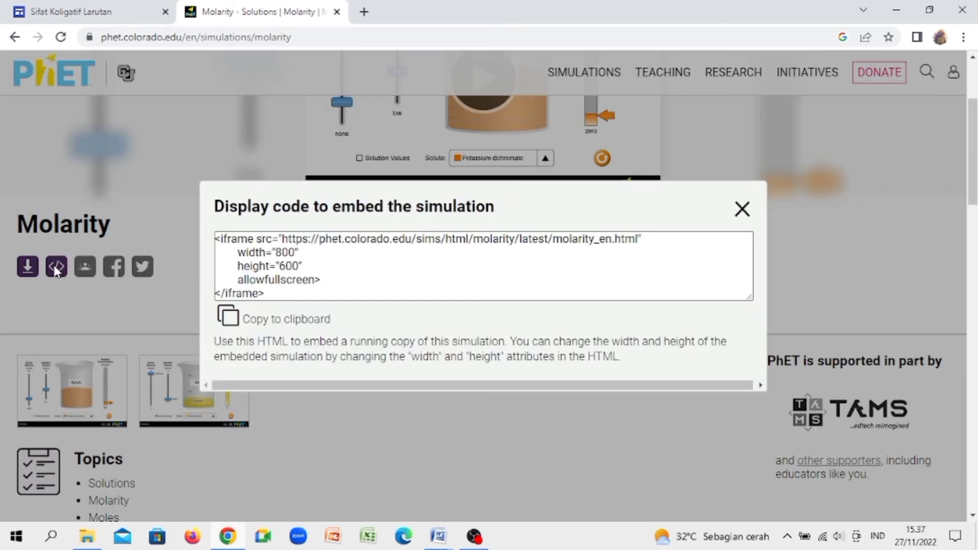
{"action": "left_click", "coordinate": [259, 287]}
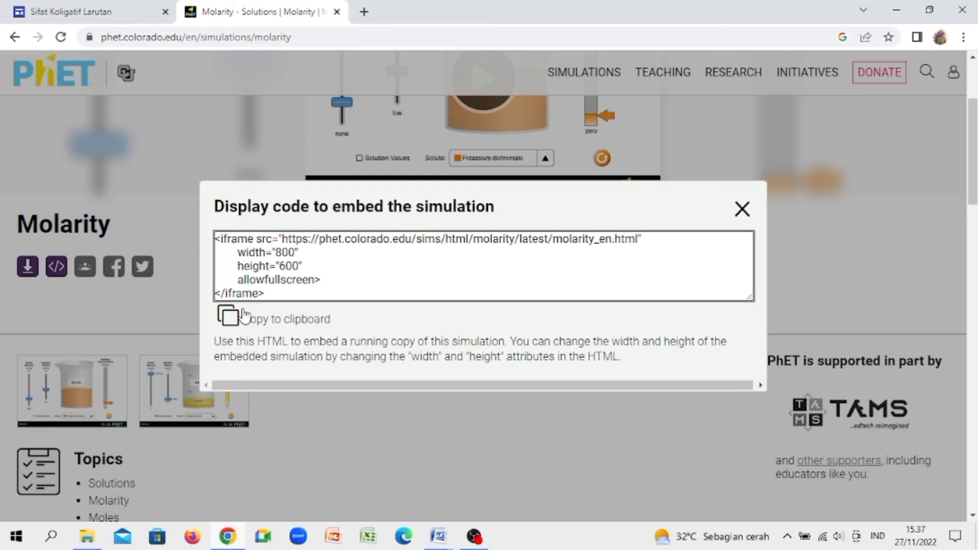
{"action": "left_click", "coordinate": [229, 320]}
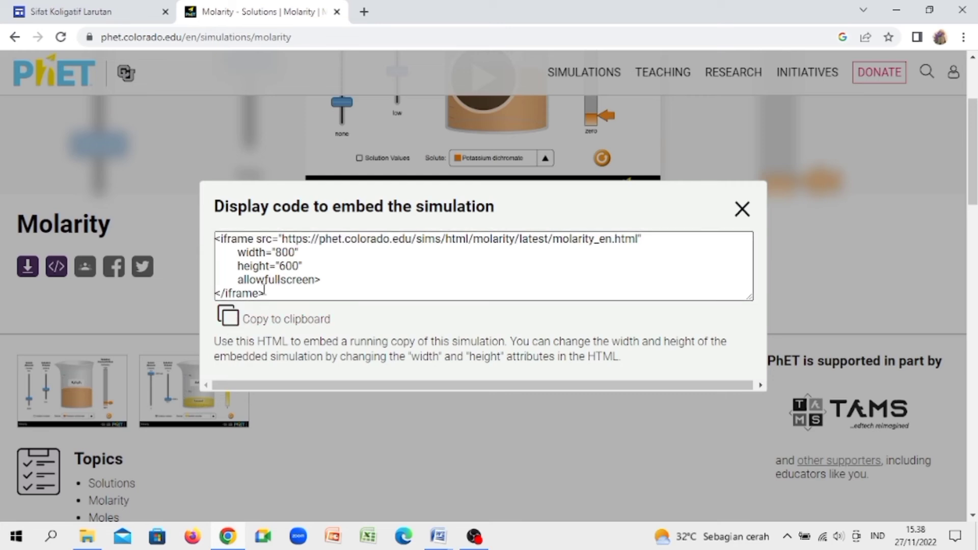
{"action": "key", "text": "ctrl+a"}
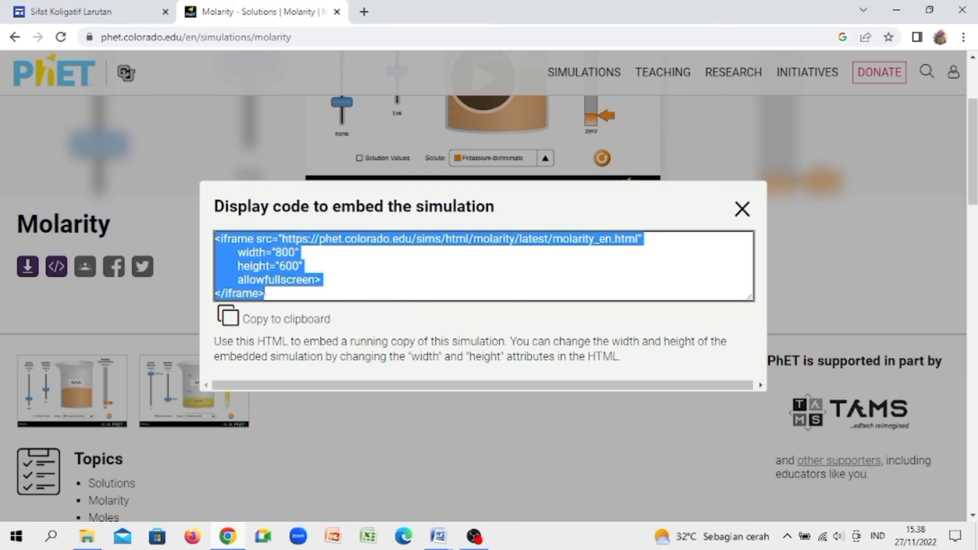
{"action": "right_click", "coordinate": [234, 273]}
{"action": "left_click", "coordinate": [247, 282]}
{"action": "left_click", "coordinate": [228, 321]}
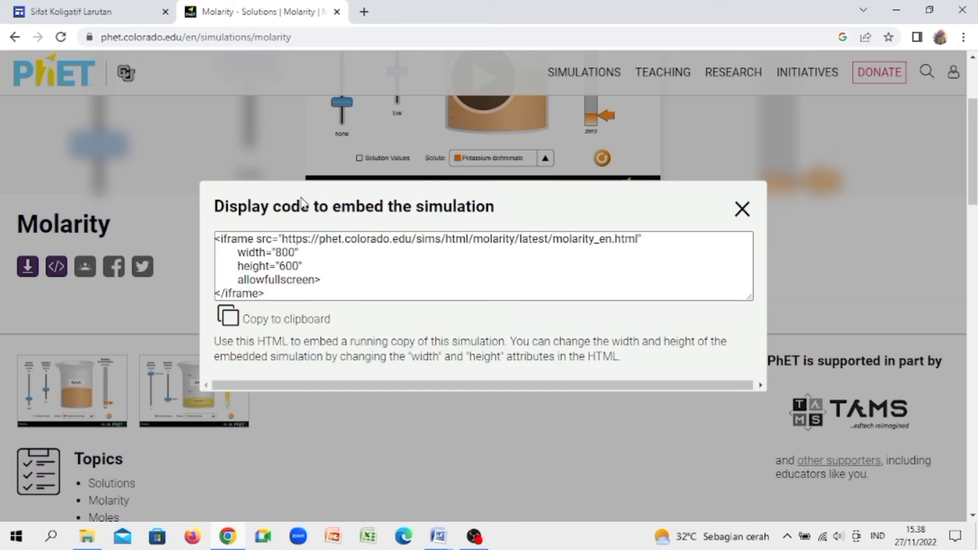
- Back in the Sifat Koligatif Larutan site, embed the copied Molarity iframe code on the Konsentrasi Larutan page
{"action": "left_click", "coordinate": [132, 10]}
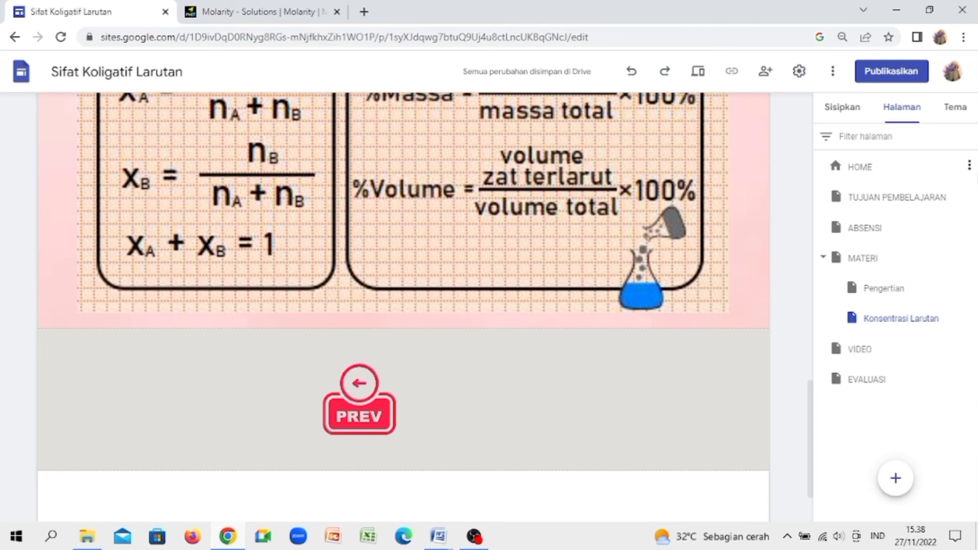
{"action": "left_click", "coordinate": [838, 106]}
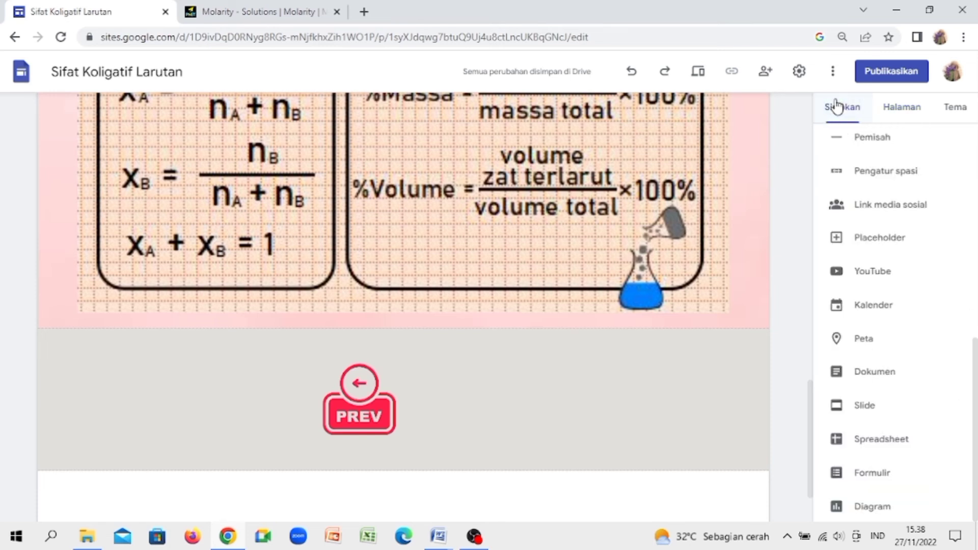
{"action": "scroll", "coordinate": [897, 321], "scroll_direction": "up", "scroll_amount": 5}
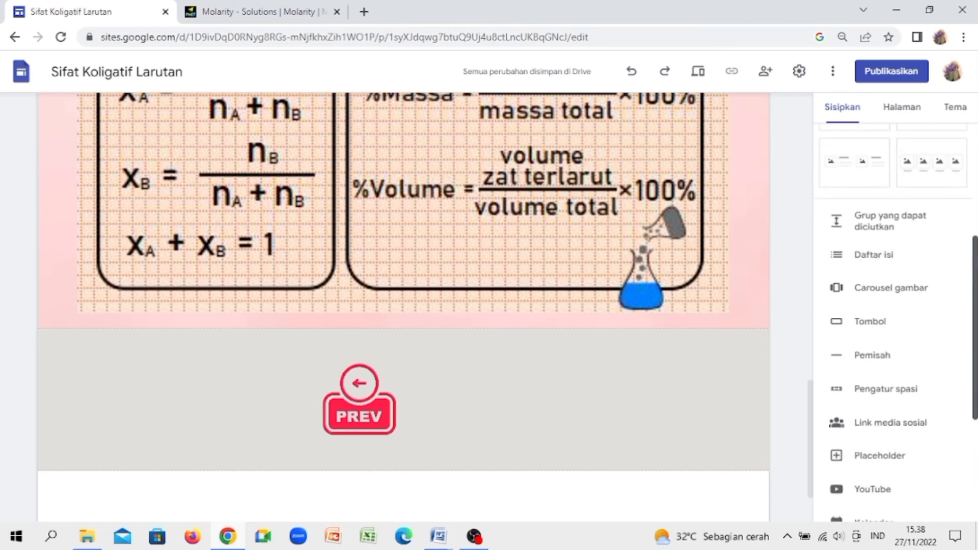
{"action": "scroll", "coordinate": [896, 254], "scroll_direction": "up", "scroll_amount": 4}
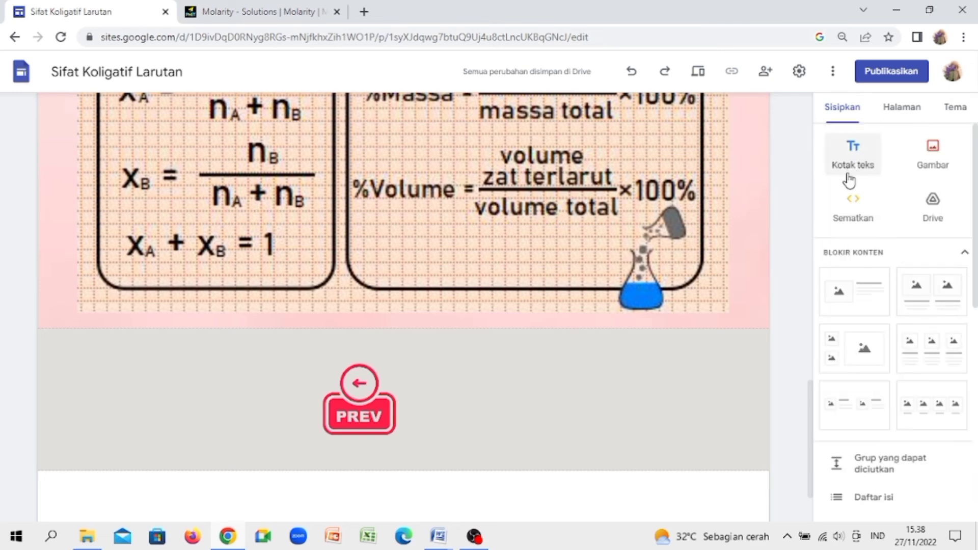
{"action": "left_click", "coordinate": [853, 206]}
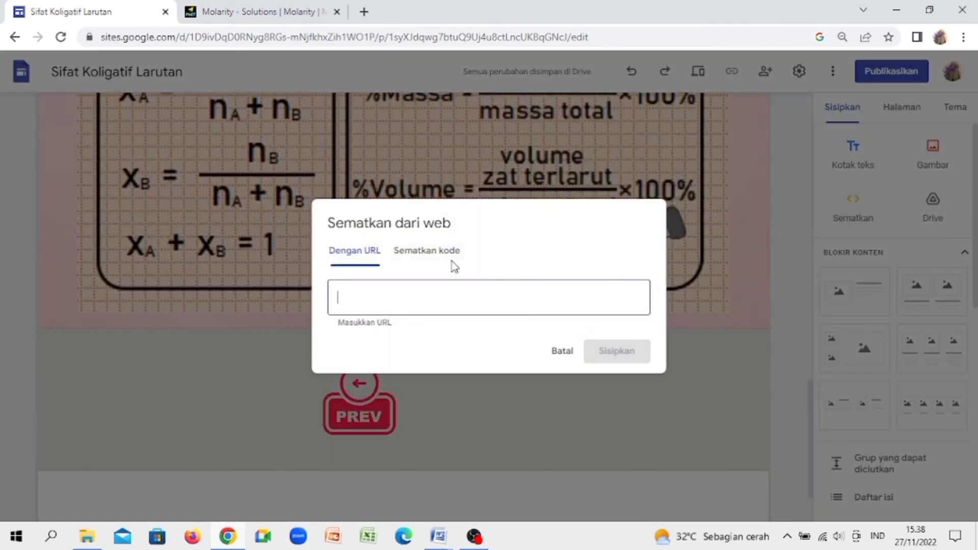
{"action": "left_click", "coordinate": [417, 253]}
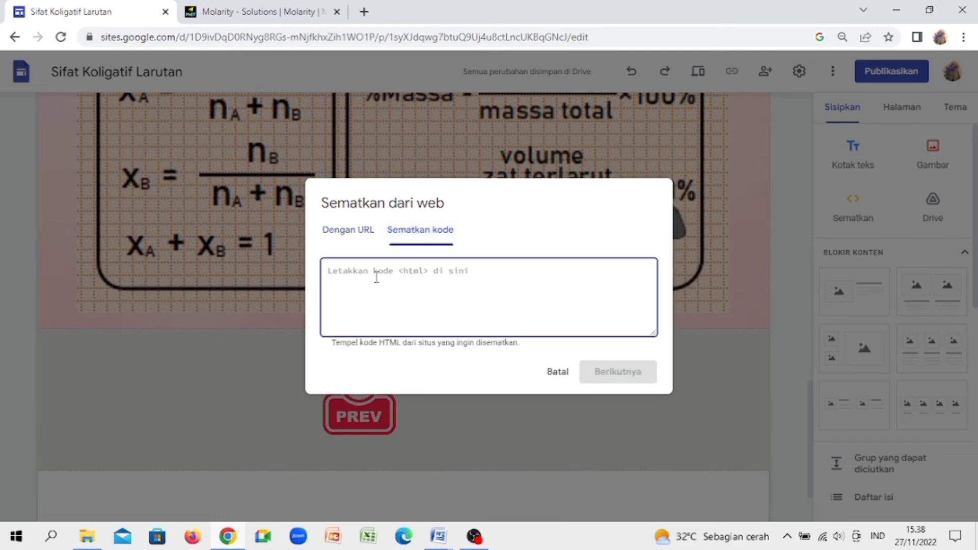
{"action": "key", "text": "ctrl+v"}
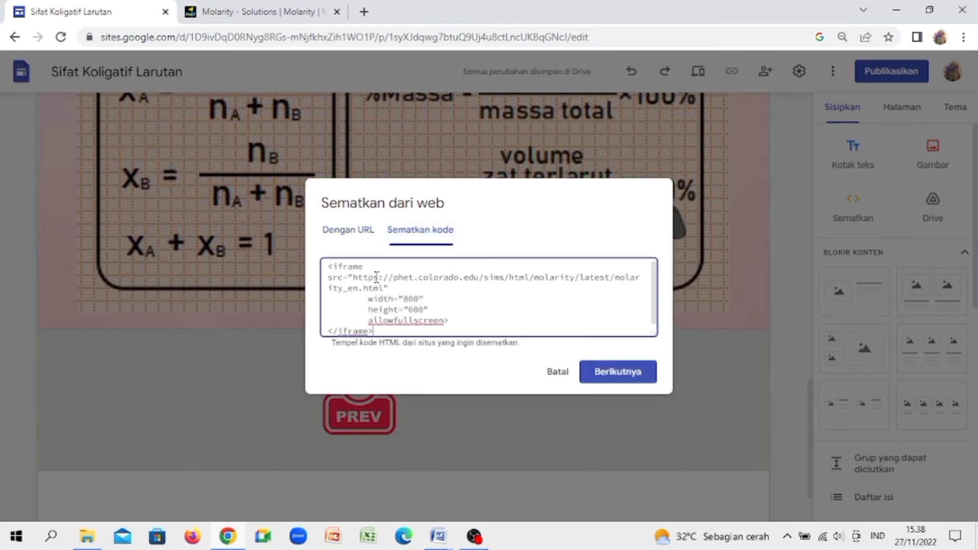
{"action": "left_click", "coordinate": [618, 375]}
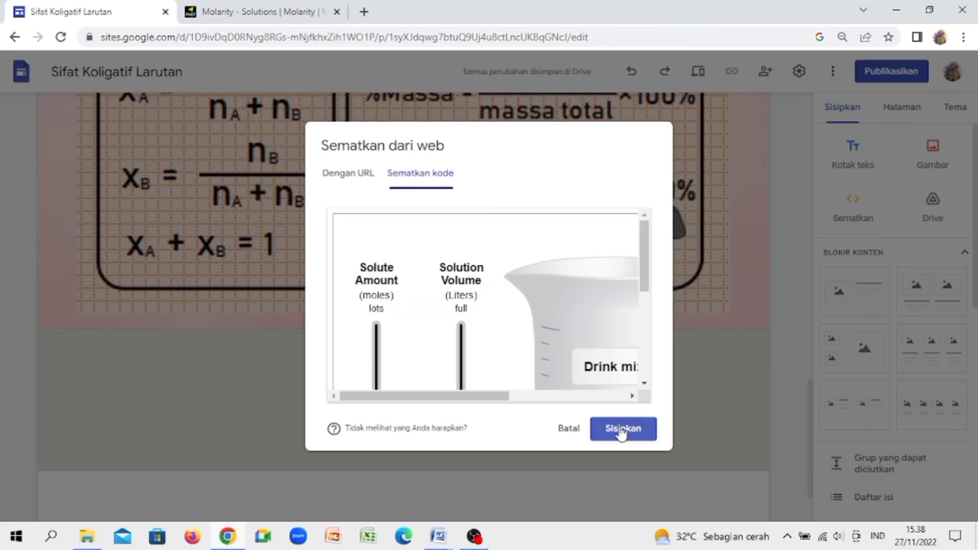
{"action": "left_click", "coordinate": [621, 432]}
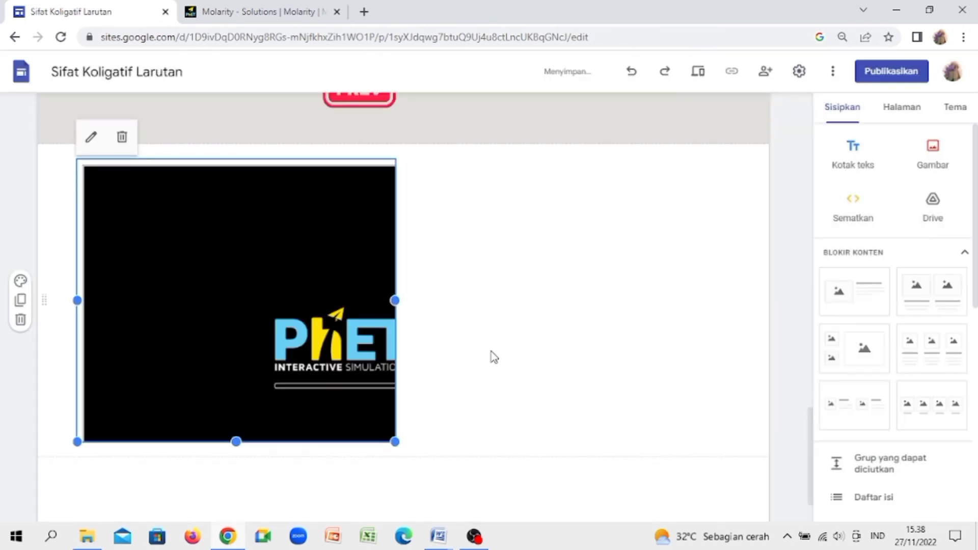
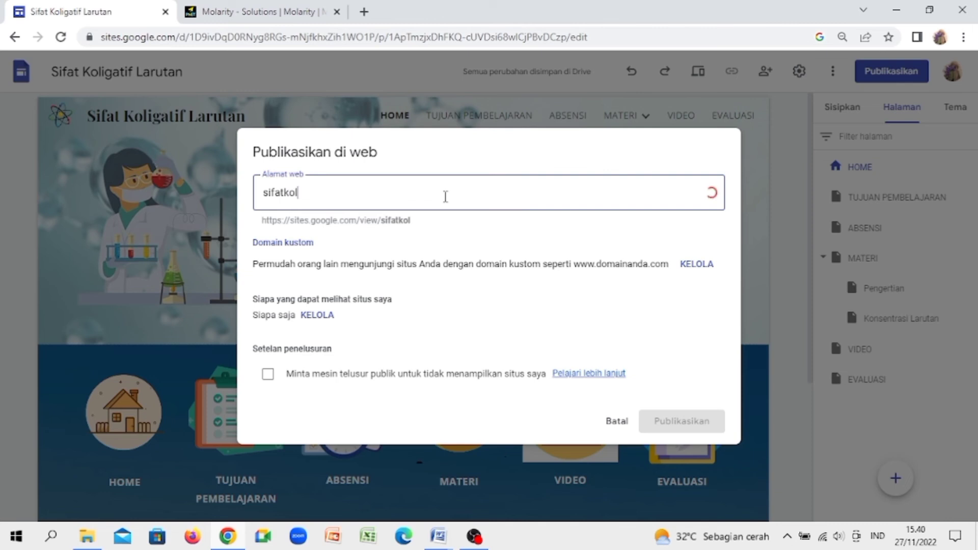
- Complete the site's web address for publishing as sifatkoligatiflarutan-kelompok1
{"action": "type", "text": "atiflarutan"}
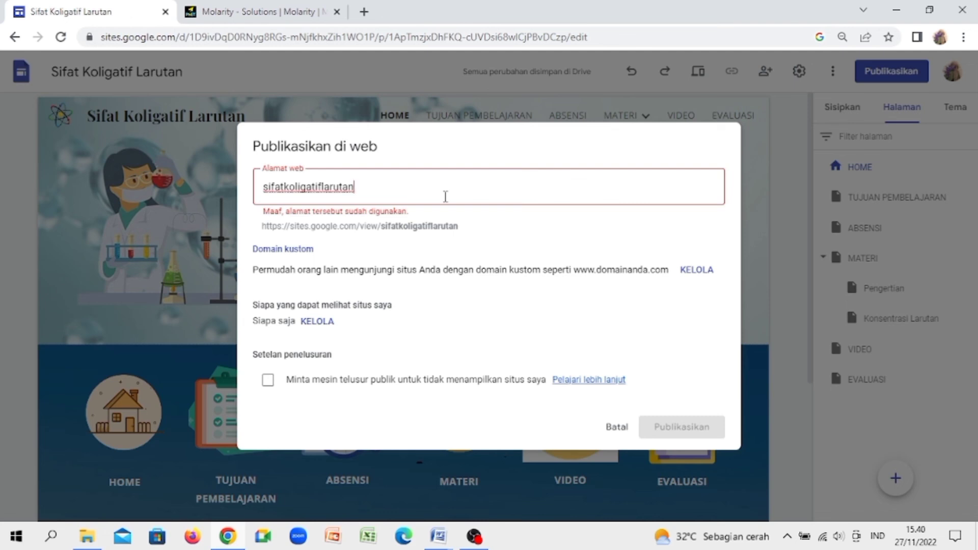
{"action": "type", "text": "-"}
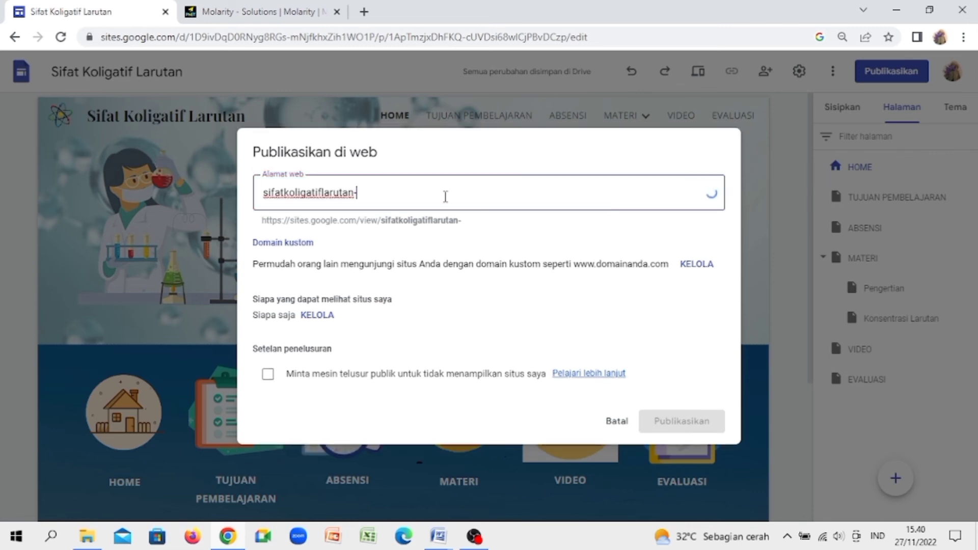
{"action": "type", "text": "kelomp"}
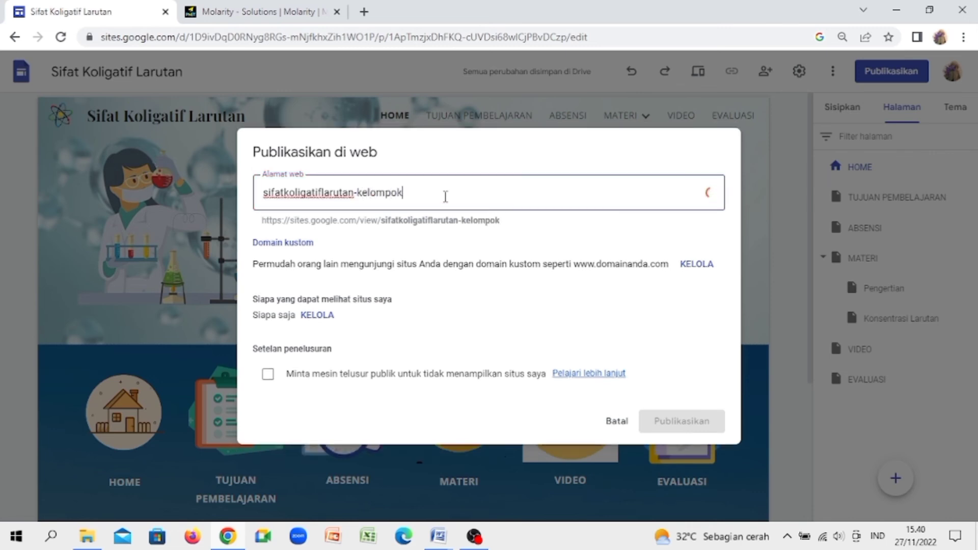
{"action": "type", "text": "ok1"}
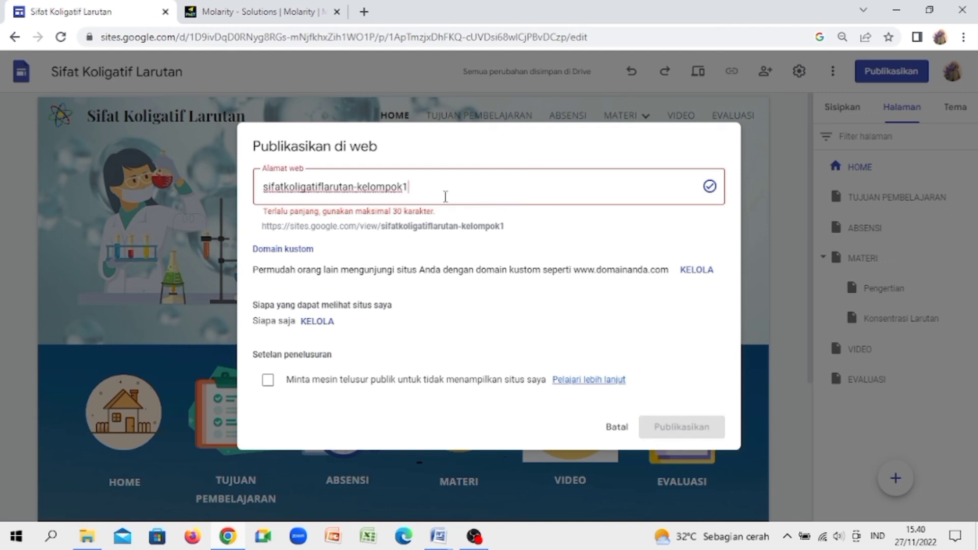
- Shorten the site's web address to sifatkoligatiflarutankelompok1 by leaving out the hyphen
{"action": "key", "text": "BackSpace"}
{"action": "key", "text": "BackSpace"}
{"action": "key", "text": "BackSpace"}
{"action": "key", "text": "BackSpace"}
{"action": "key", "text": "BackSpace"}
{"action": "key", "text": "BackSpace"}
{"action": "key", "text": "BackSpace"}
{"action": "key", "text": "BackSpace"}
{"action": "key", "text": "BackSpace"}
{"action": "key", "text": "BackSpace"}
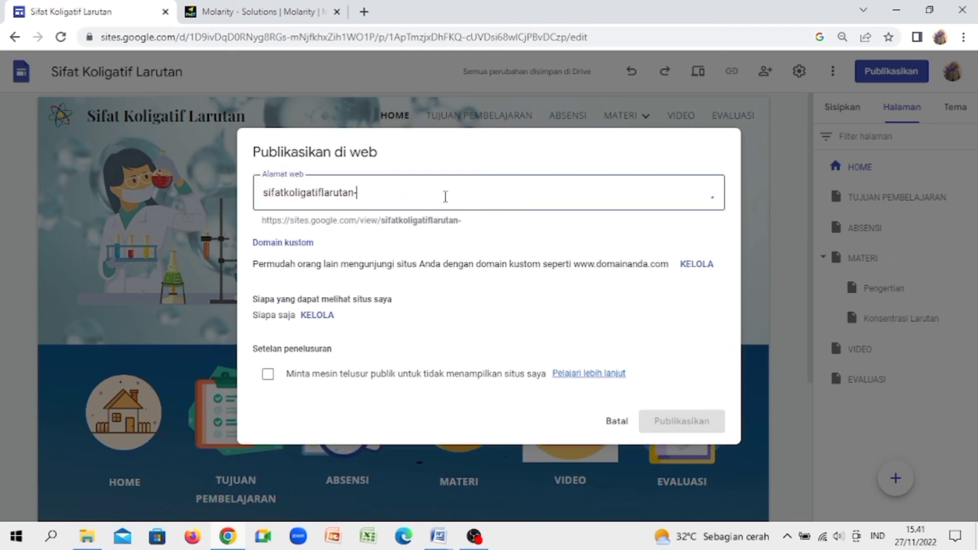
{"action": "type", "text": "kelompok1"}
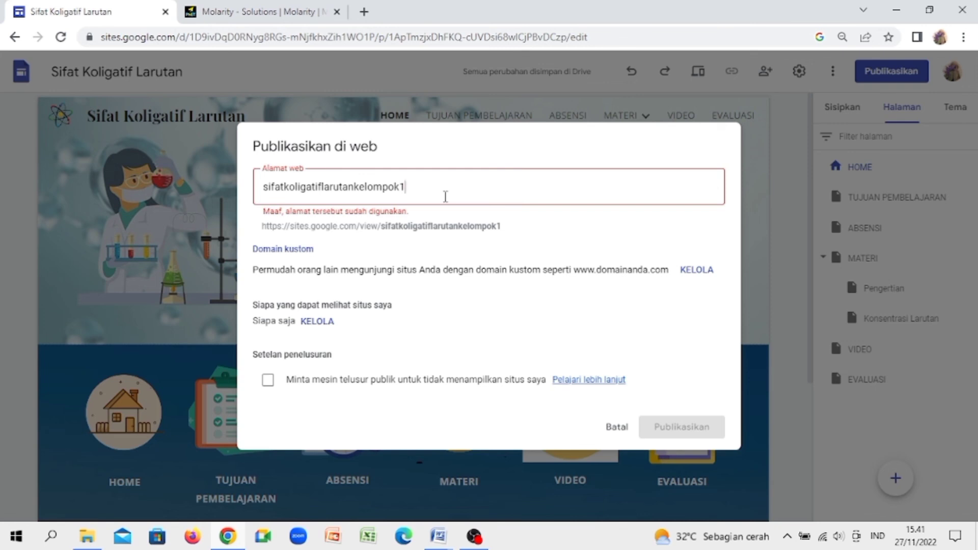
- Remove the final 1 so the web address is sifatkoligatiflarutankelompok, and publish the site
{"action": "key", "text": "BackSpace"}
{"action": "left_click", "coordinate": [305, 319]}
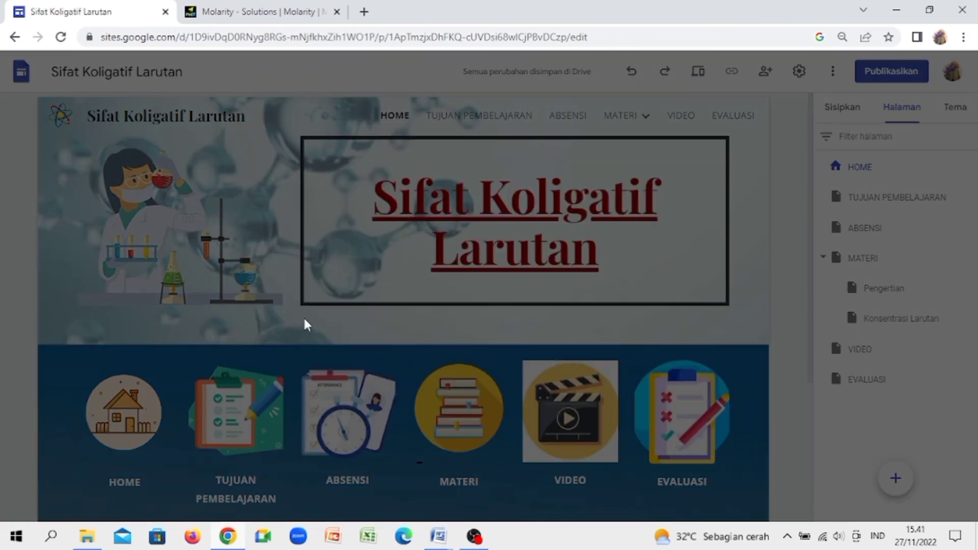
{"action": "left_click", "coordinate": [434, 301]}
{"action": "left_click", "coordinate": [434, 302]}
{"action": "left_click", "coordinate": [676, 204]}
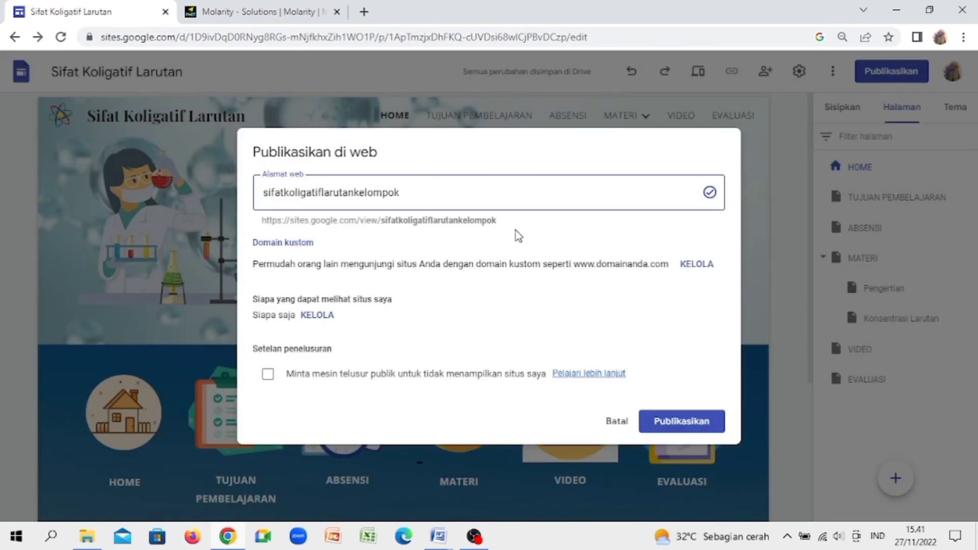
{"action": "left_click", "coordinate": [669, 421]}
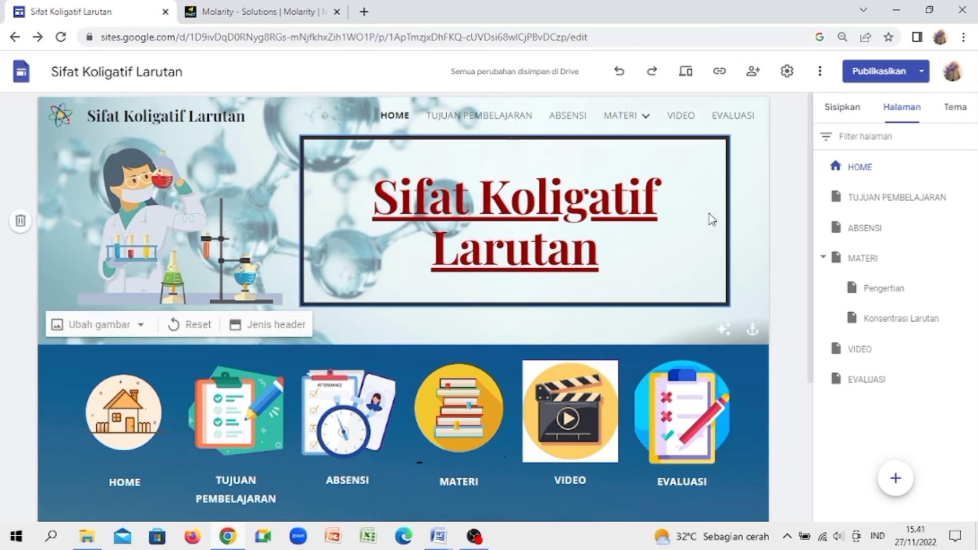
- Copy the link of the published site and open it in a new browser tab
{"action": "left_click", "coordinate": [719, 72]}
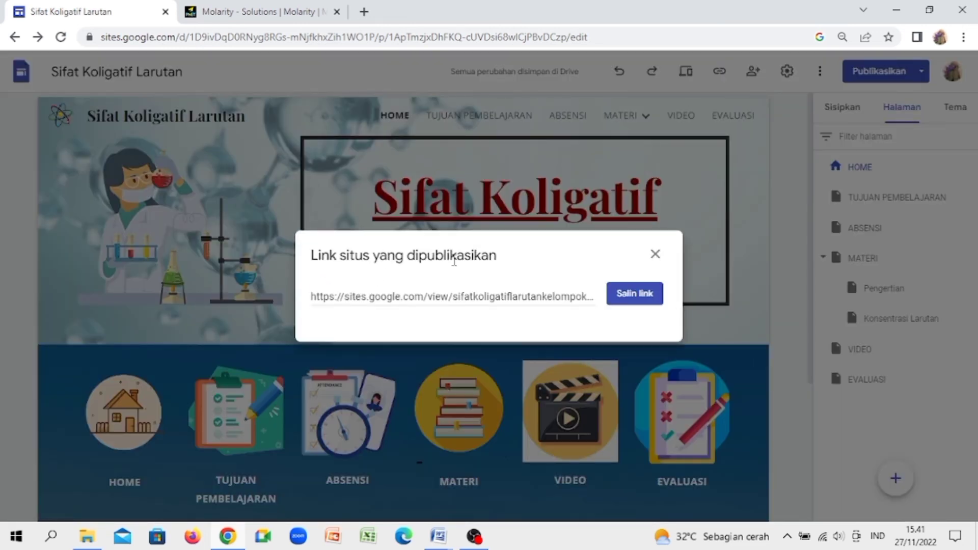
{"action": "left_click", "coordinate": [632, 301]}
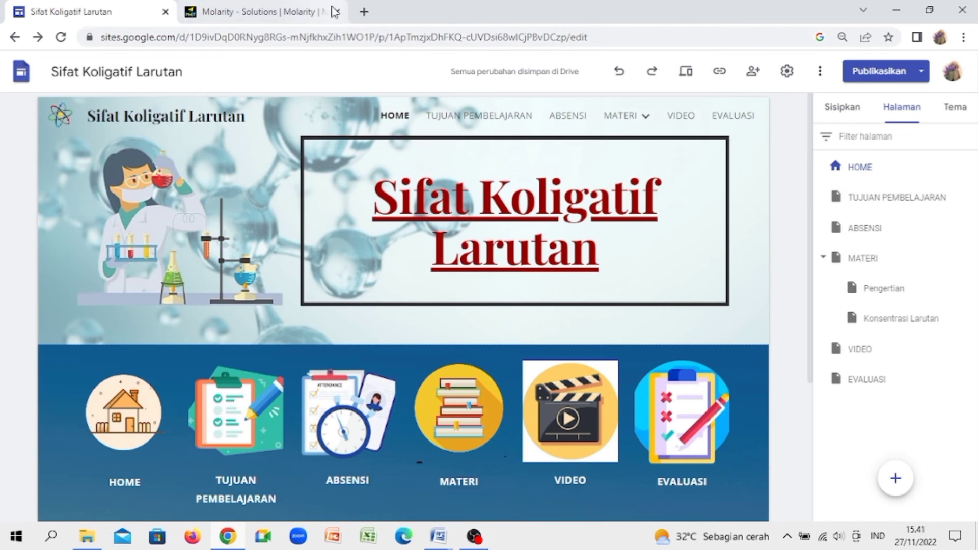
{"action": "left_click", "coordinate": [363, 12]}
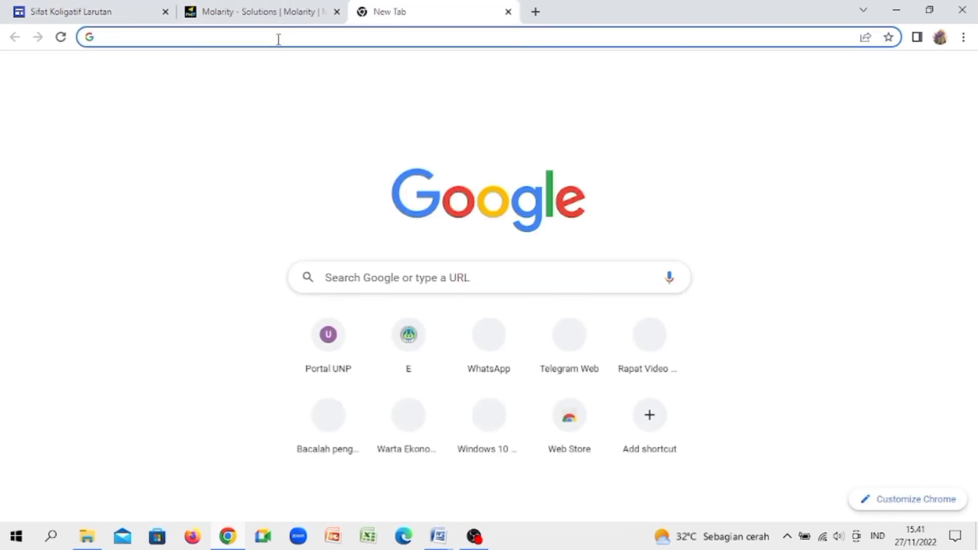
{"action": "left_click", "coordinate": [278, 40]}
{"action": "type", "text": "https://sites.google.com/view/sifatkoligatiflarutankelompok/home"}
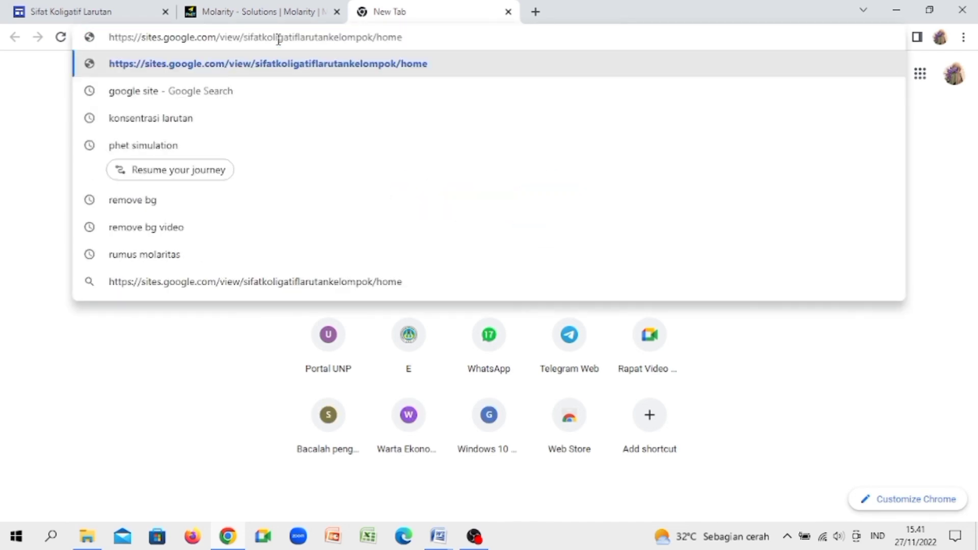
{"action": "key", "text": "Return"}
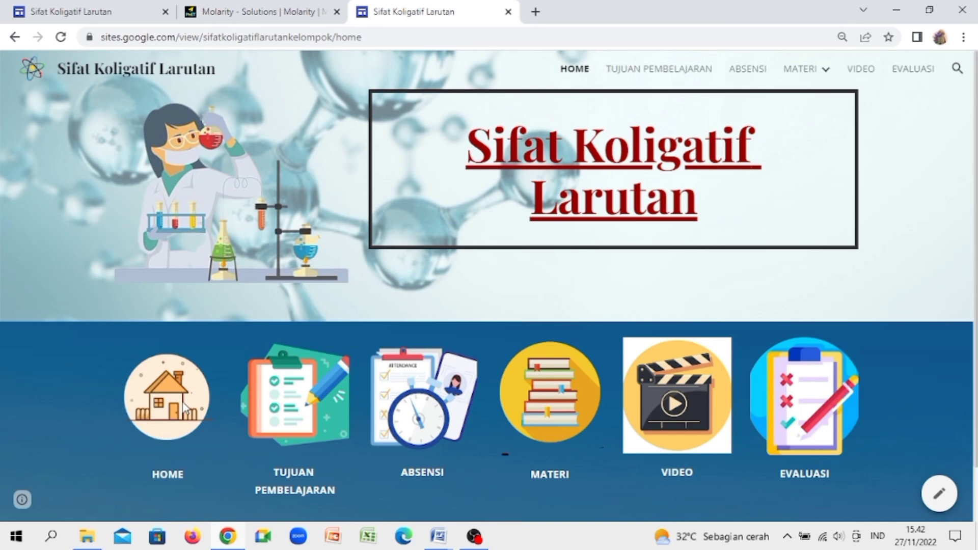
- Examine the published Tujuan Pembelajaran page from its header down to the competency text, and return to the Home page
{"action": "left_click", "coordinate": [292, 410]}
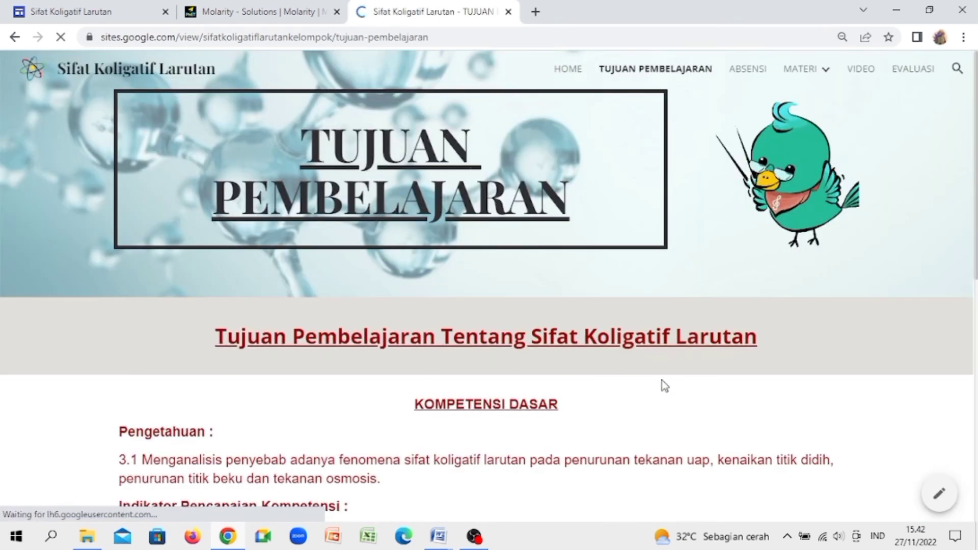
{"action": "scroll", "coordinate": [945, 349], "scroll_direction": "down", "scroll_amount": 8}
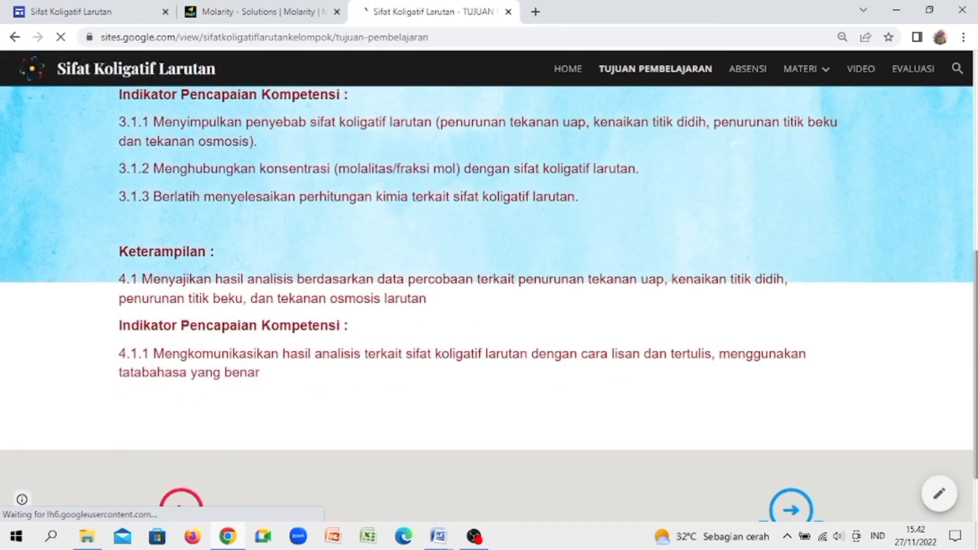
{"action": "scroll", "coordinate": [486, 305], "scroll_direction": "down", "scroll_amount": 1}
{"action": "scroll", "coordinate": [487, 306], "scroll_direction": "up", "scroll_amount": 4}
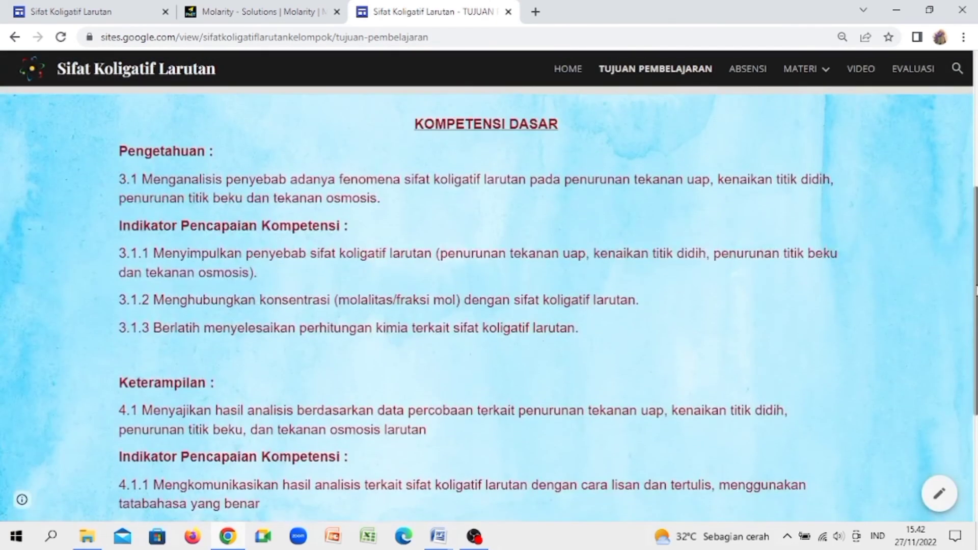
{"action": "scroll", "coordinate": [971, 160], "scroll_direction": "up", "scroll_amount": 5}
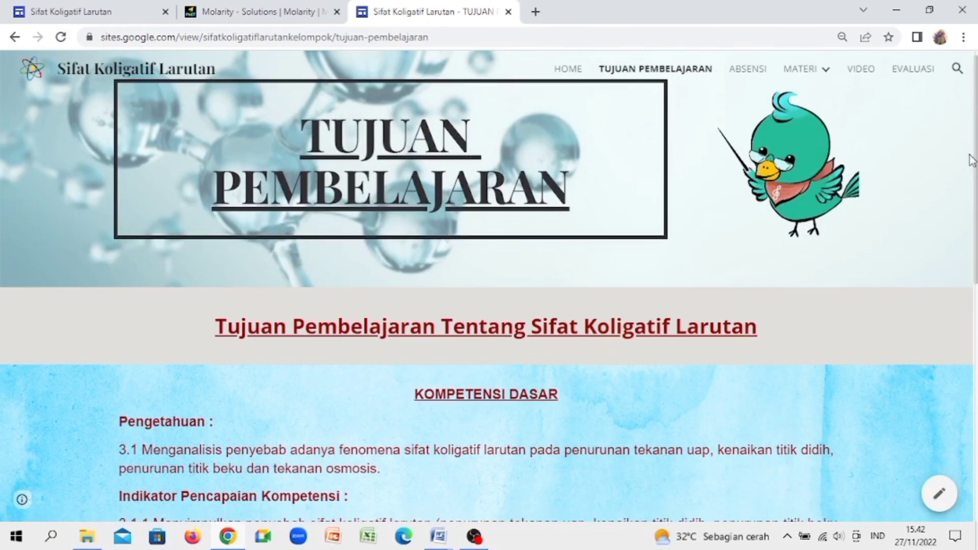
{"action": "left_click", "coordinate": [656, 68]}
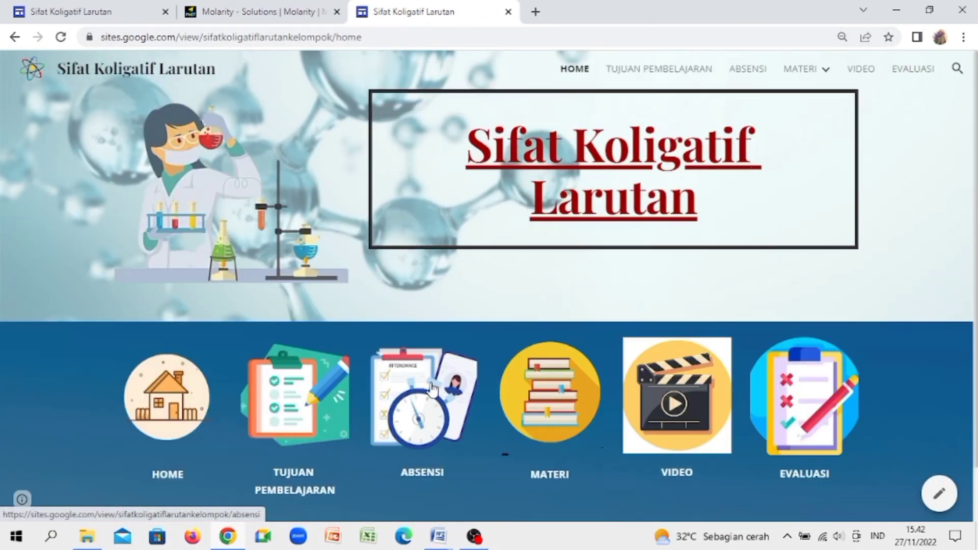
- Open the published Absensi page from its Home image and examine the embedded attendance form down to the navigation images
{"action": "left_click", "coordinate": [432, 390]}
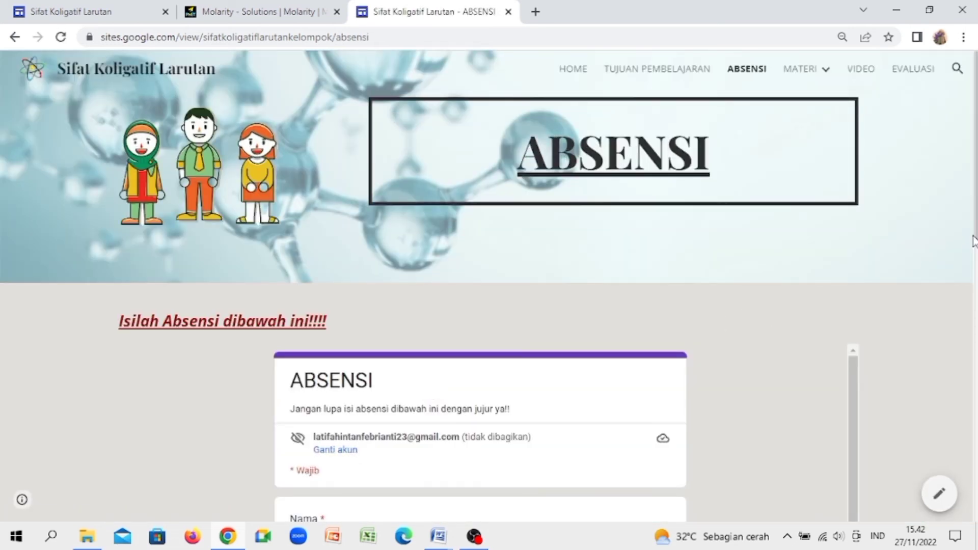
{"action": "triple_click", "coordinate": [974, 262]}
{"action": "left_click_drag", "start_coordinate": [974, 263], "coordinate": [974, 459]}
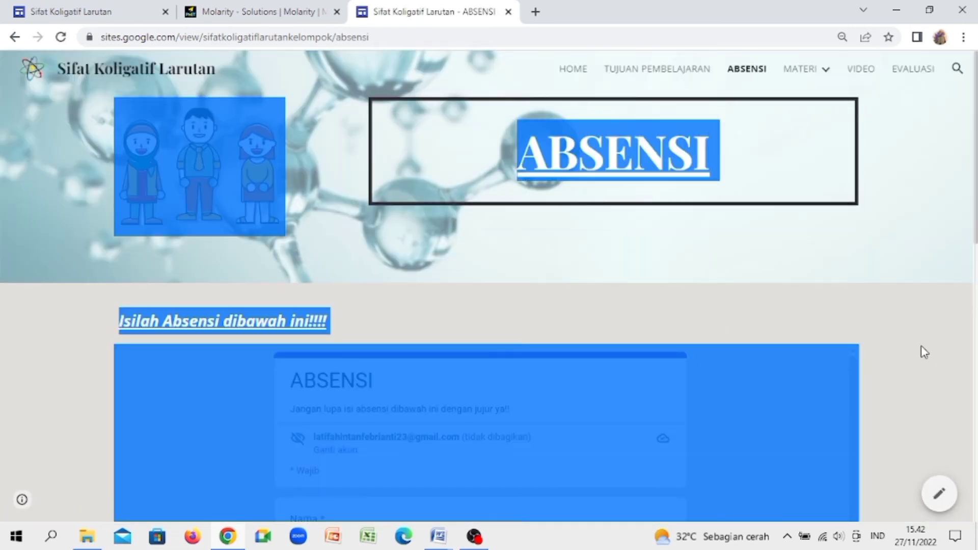
{"action": "left_click", "coordinate": [948, 343]}
{"action": "scroll", "coordinate": [948, 343], "scroll_direction": "down", "scroll_amount": 6}
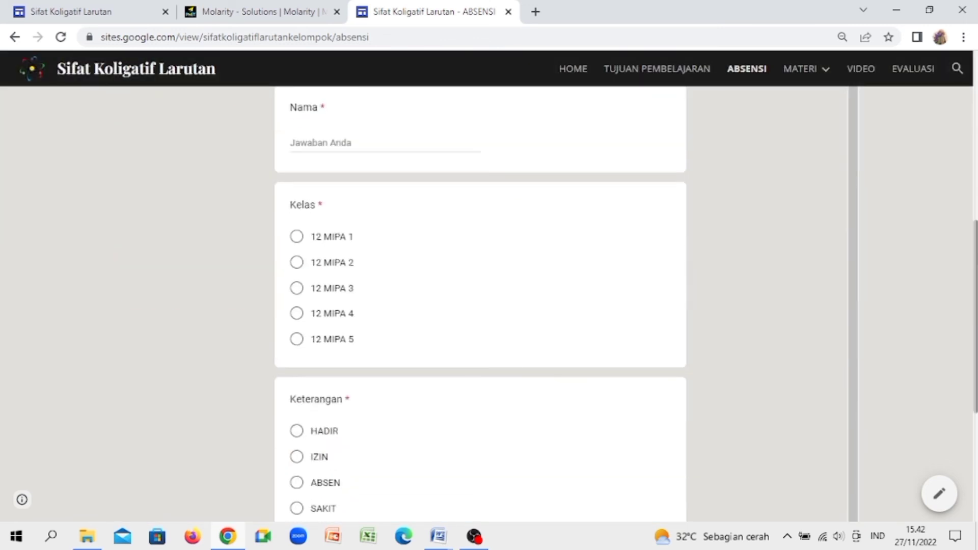
{"action": "scroll", "coordinate": [975, 316], "scroll_direction": "down", "scroll_amount": 5}
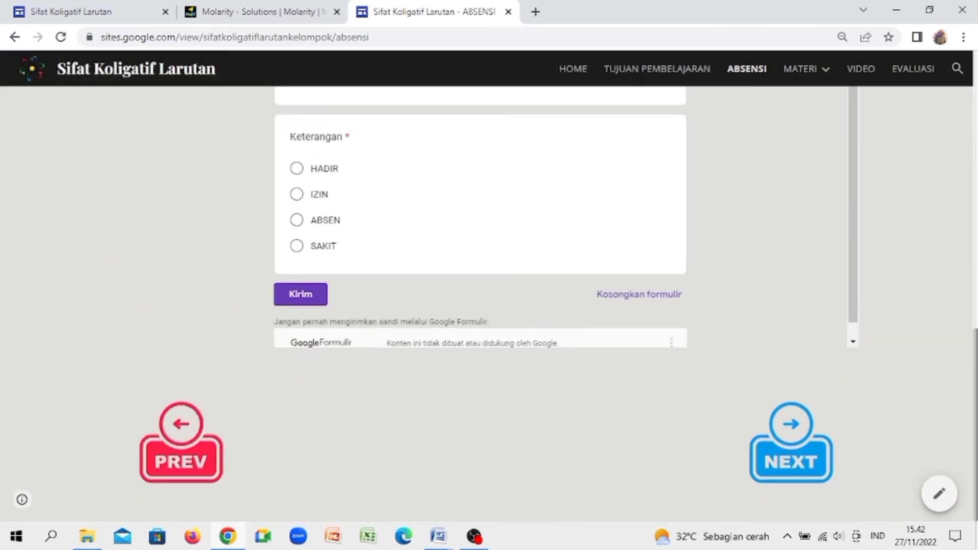
- Follow the NEXT image to the Materi page and examine its Pengertian subpage
{"action": "left_click", "coordinate": [835, 472]}
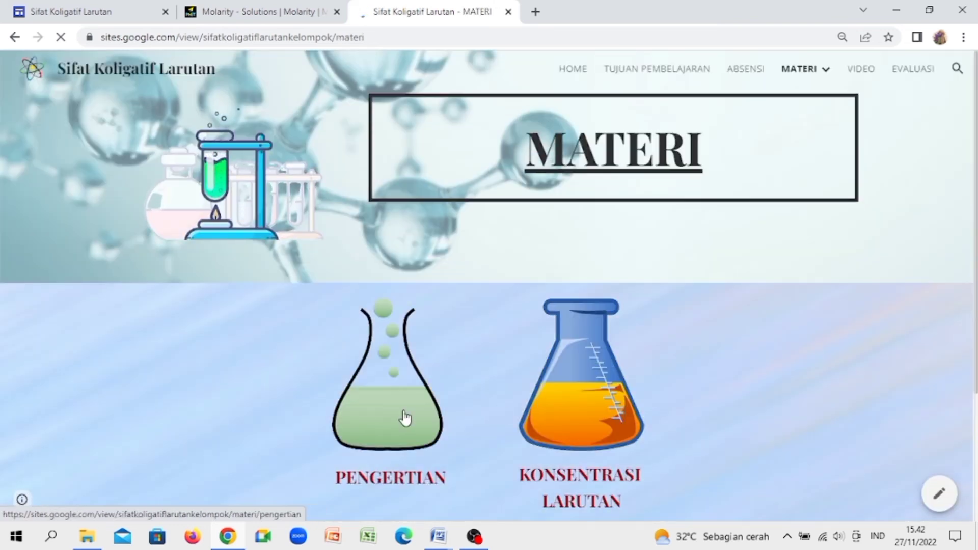
{"action": "left_click", "coordinate": [406, 418]}
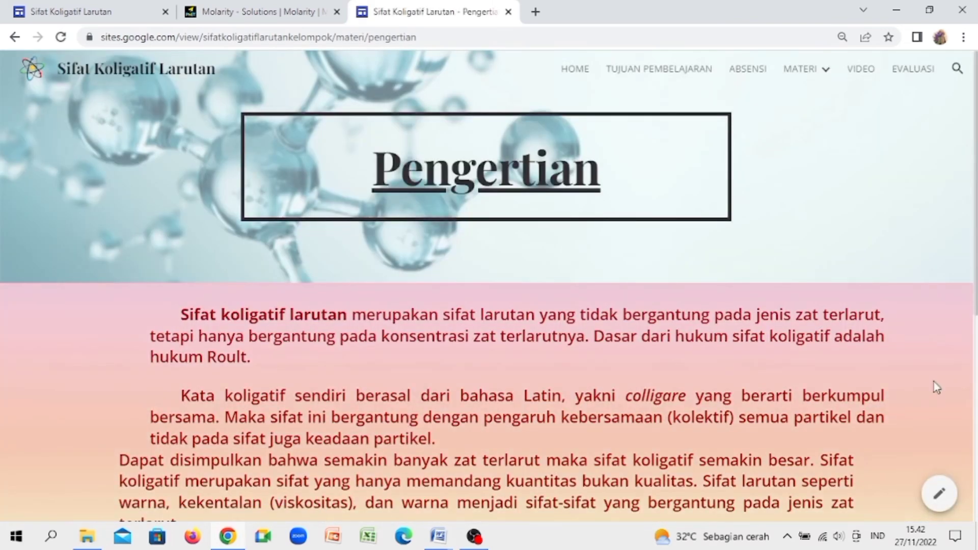
{"action": "scroll", "coordinate": [936, 387], "scroll_direction": "down", "scroll_amount": 7}
- Open the published Konsentrasi Larutan page and examine its formulas and the embedded Molarity simulation
{"action": "left_click", "coordinate": [517, 435]}
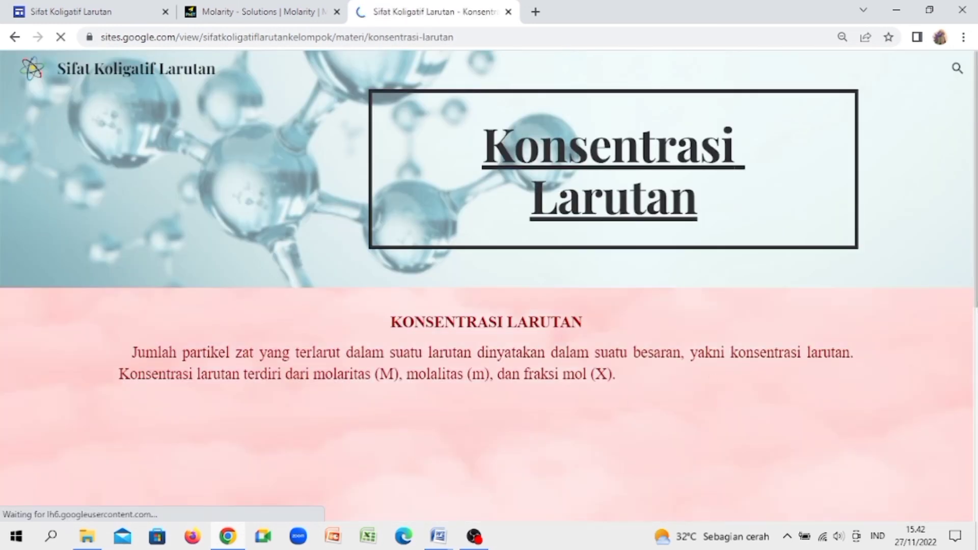
{"action": "scroll", "coordinate": [489, 286], "scroll_direction": "down", "scroll_amount": 15}
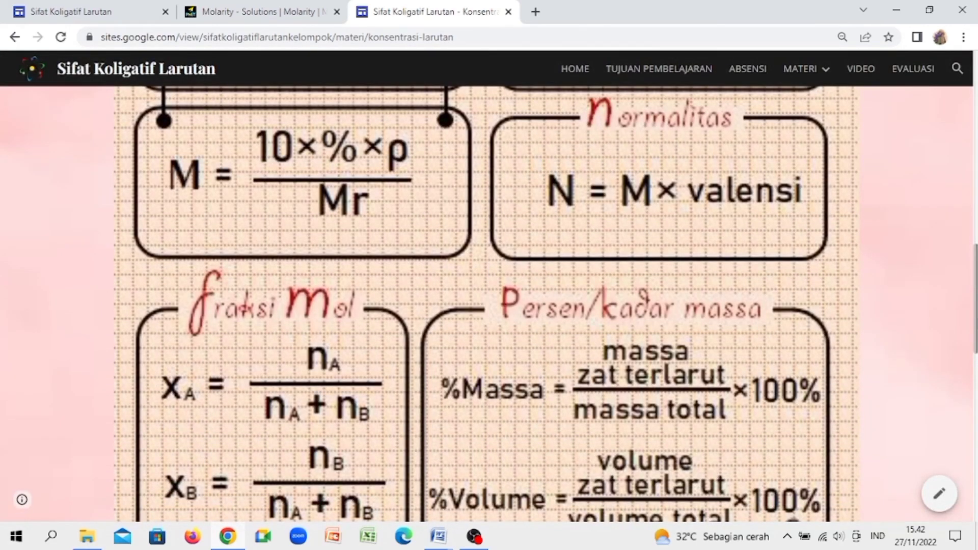
{"action": "left_click_drag", "start_coordinate": [975, 312], "coordinate": [976, 465]}
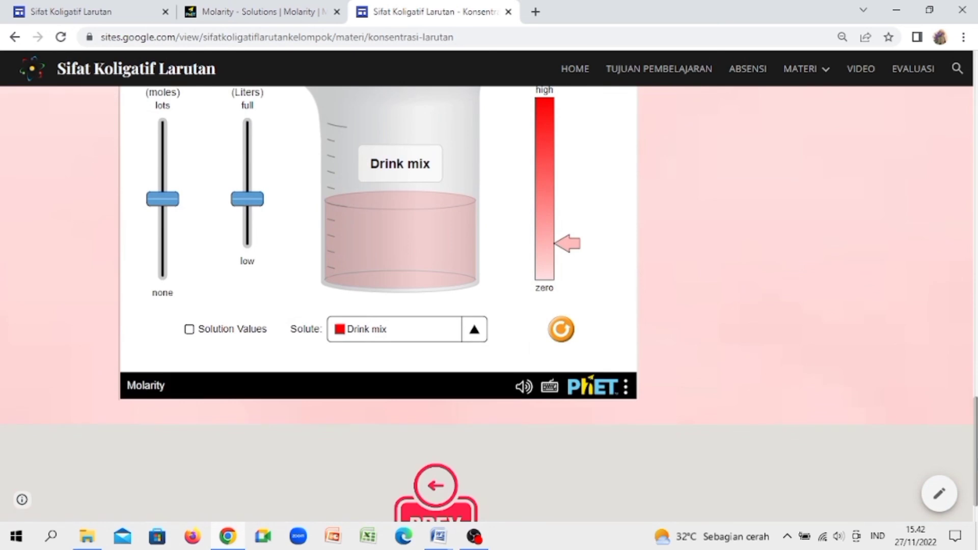
{"action": "scroll", "coordinate": [543, 301], "scroll_direction": "up", "scroll_amount": 2}
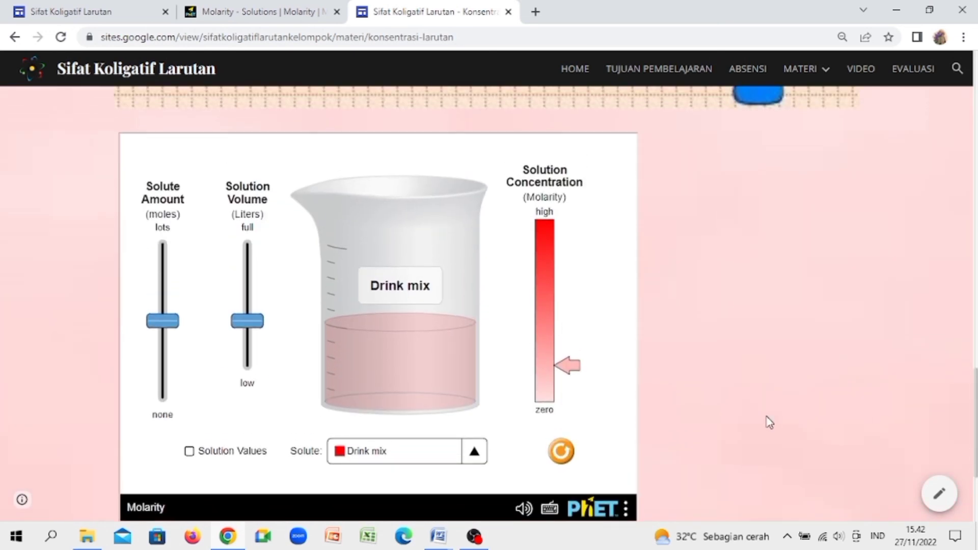
- Show the solution values in the Molarity simulation, and lower the solute amount to about 0.181 mol and the volume to about 0.415 L
{"action": "left_click", "coordinate": [189, 452]}
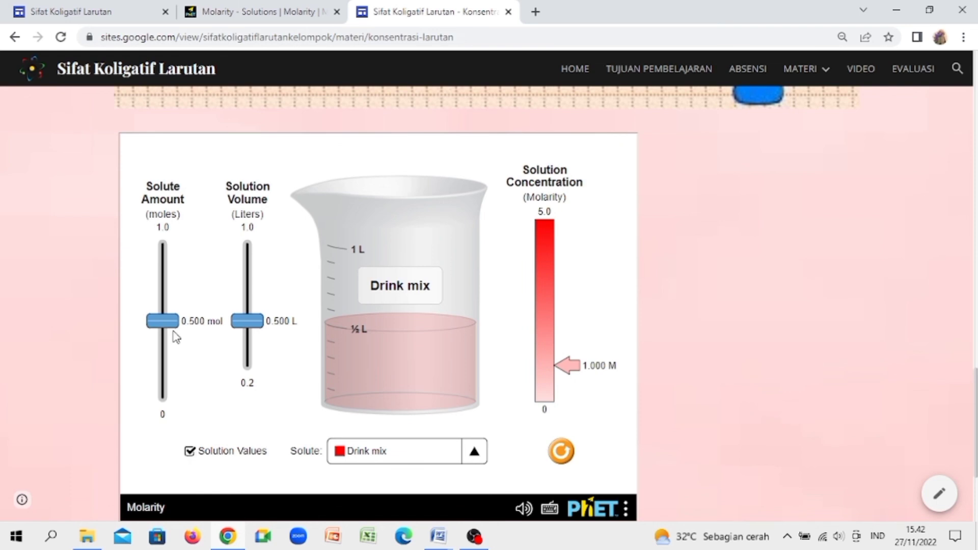
{"action": "left_click_drag", "start_coordinate": [169, 324], "coordinate": [193, 375]}
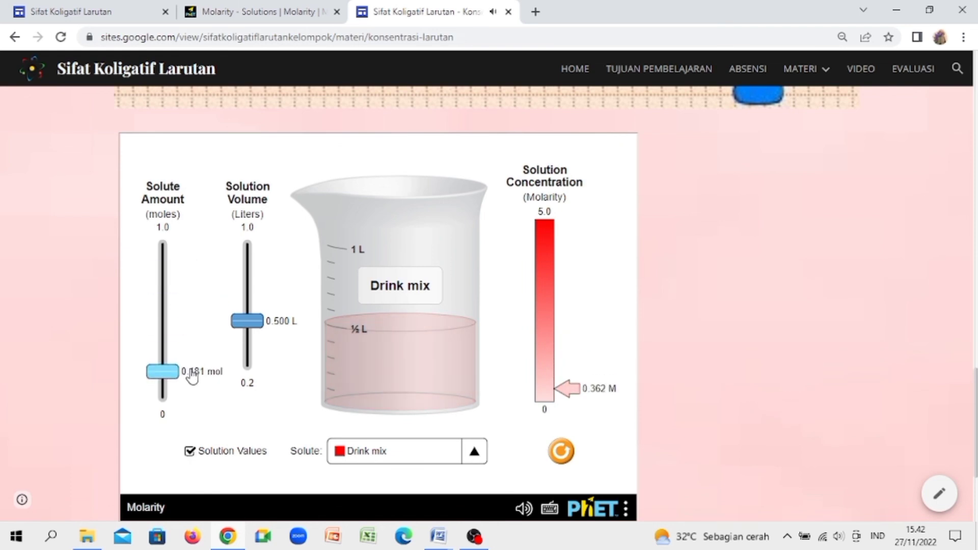
{"action": "left_click_drag", "start_coordinate": [236, 334], "coordinate": [255, 348]}
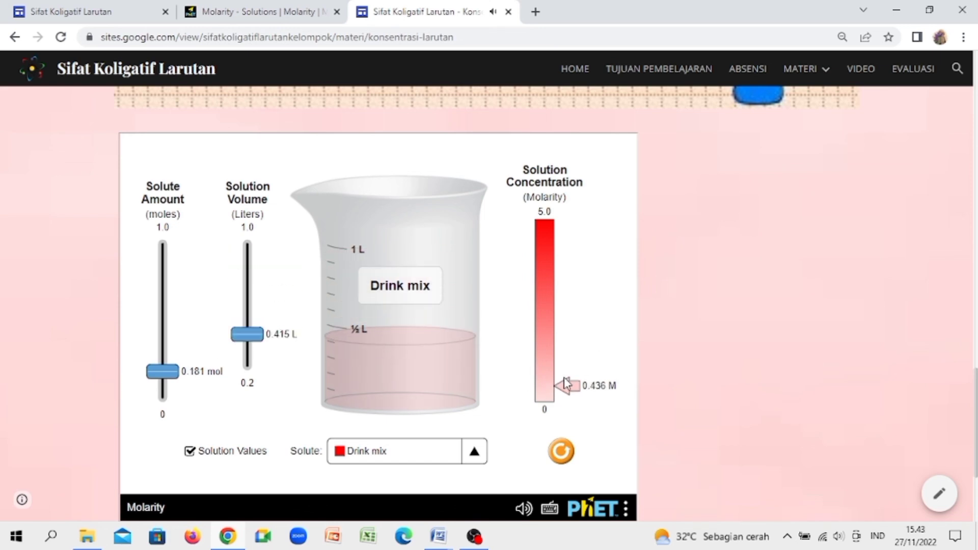
- Choose Nickel(II) chloride as the solute, and raise the solution volume to about 0.844 L and the solute amount to about 0.948 mol
{"action": "left_click", "coordinate": [474, 448]}
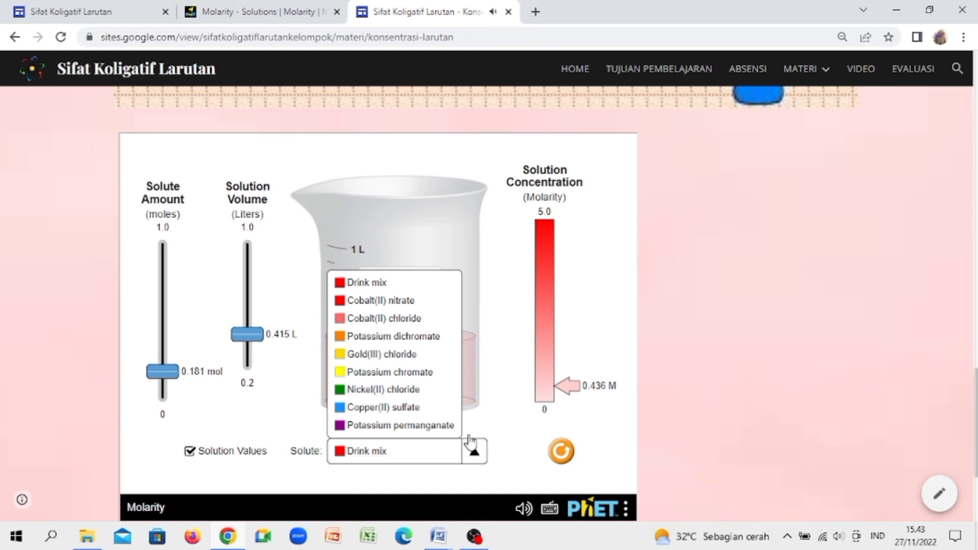
{"action": "left_click", "coordinate": [446, 390]}
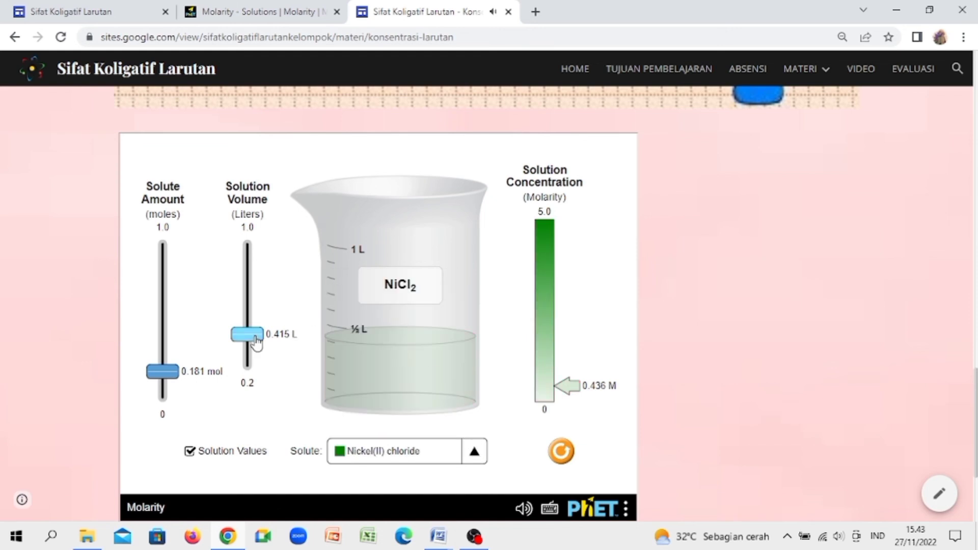
{"action": "left_click_drag", "start_coordinate": [247, 334], "coordinate": [247, 265]}
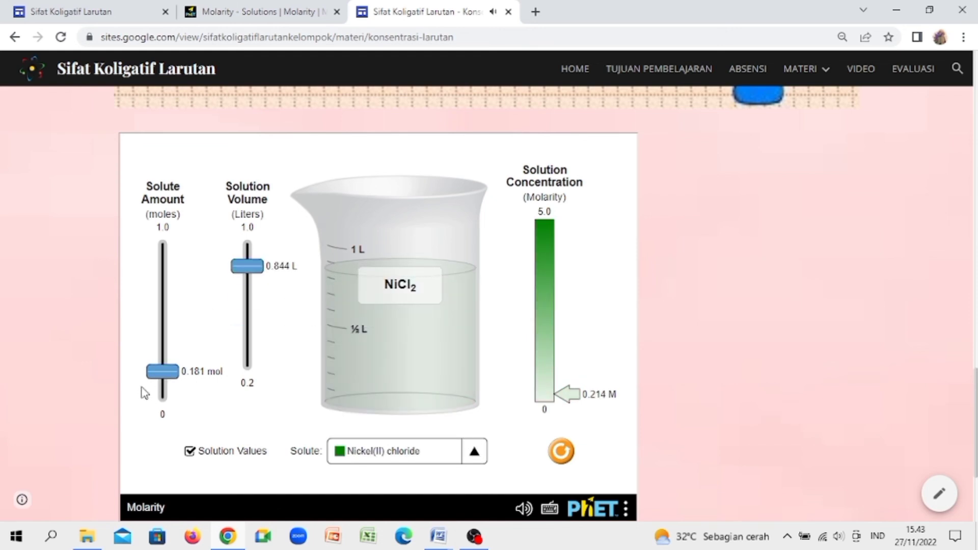
{"action": "left_click_drag", "start_coordinate": [160, 379], "coordinate": [201, 257]}
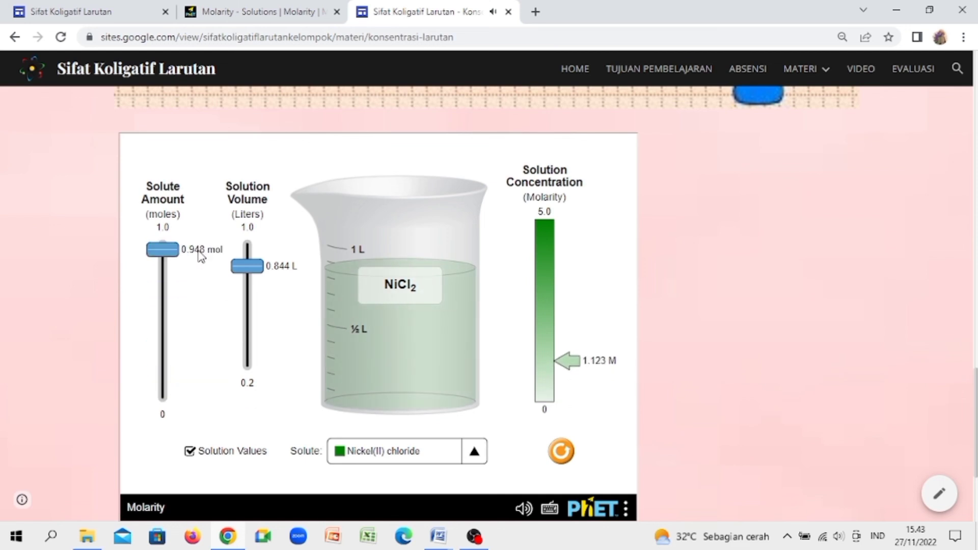
- Reset the Molarity simulation and show the solution values with Drink mix as the solute
{"action": "left_click", "coordinate": [563, 452]}
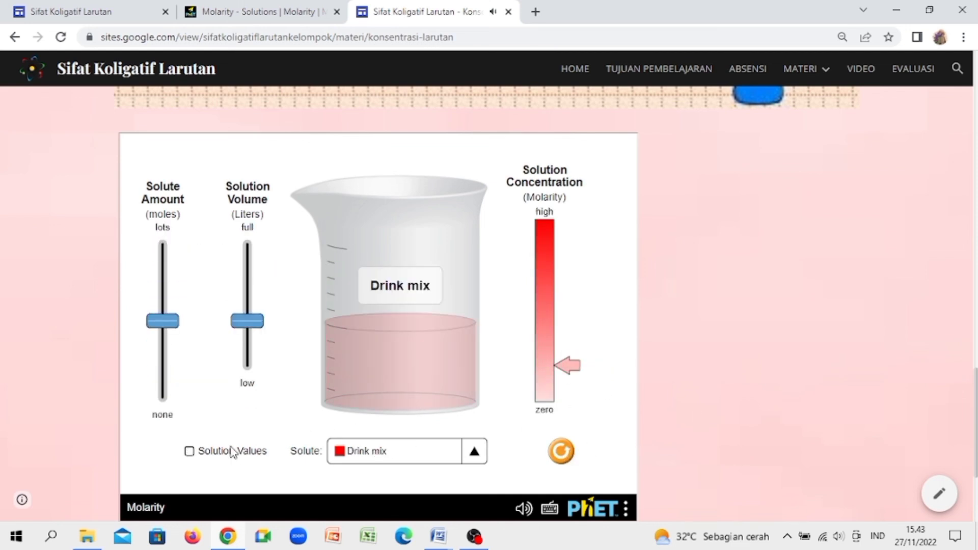
{"action": "left_click", "coordinate": [189, 451]}
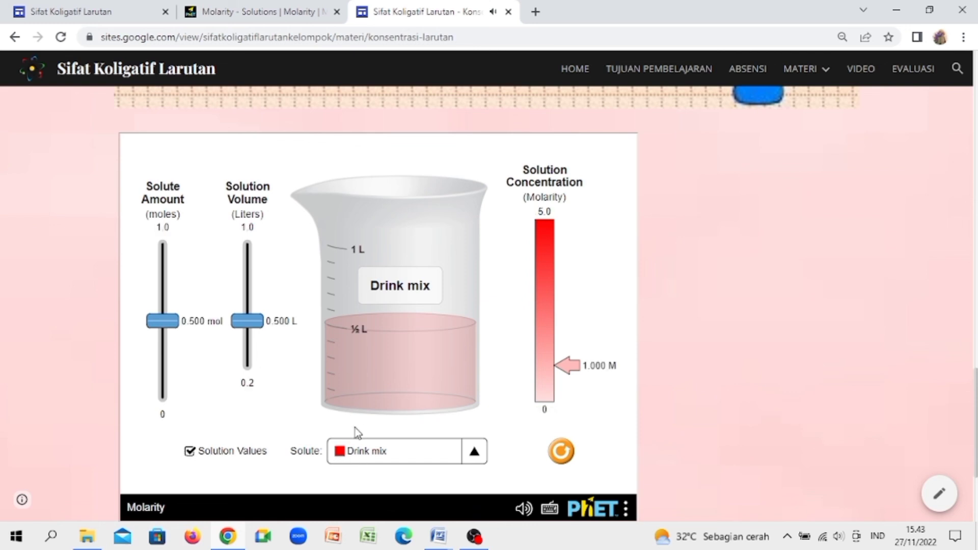
{"action": "left_click", "coordinate": [351, 451]}
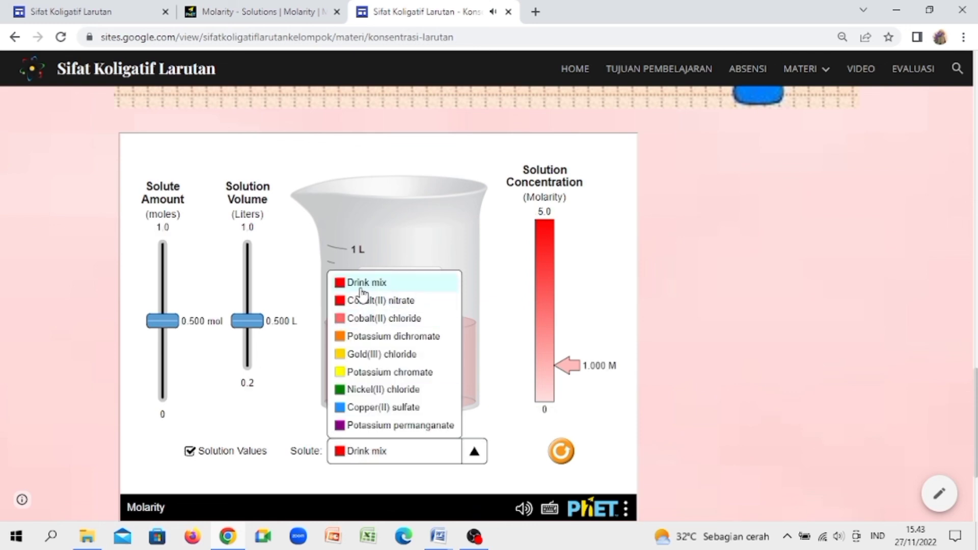
{"action": "left_click", "coordinate": [362, 293]}
- Choose Cobalt(II) nitrate as the solute and lower the solution volume to about 0.311 L
{"action": "left_click", "coordinate": [348, 455]}
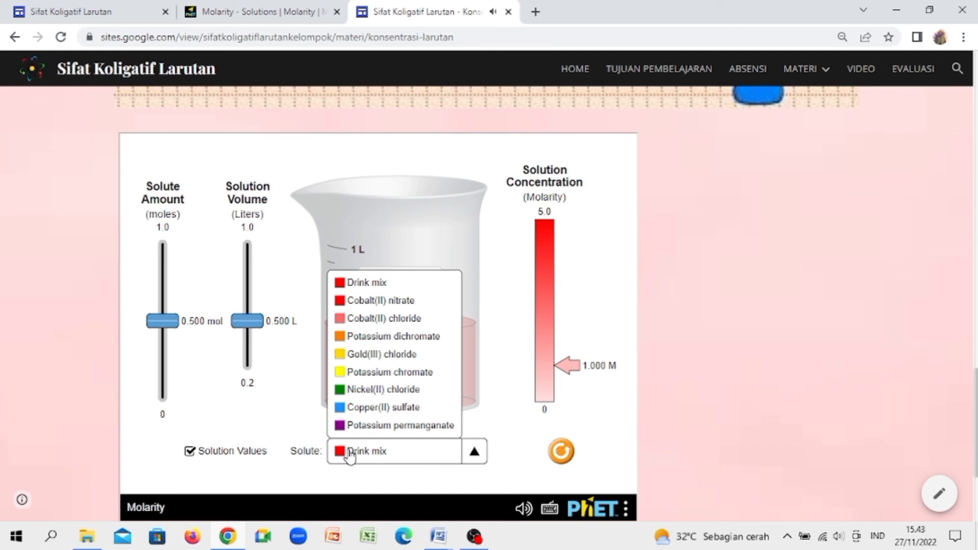
{"action": "left_click", "coordinate": [373, 301]}
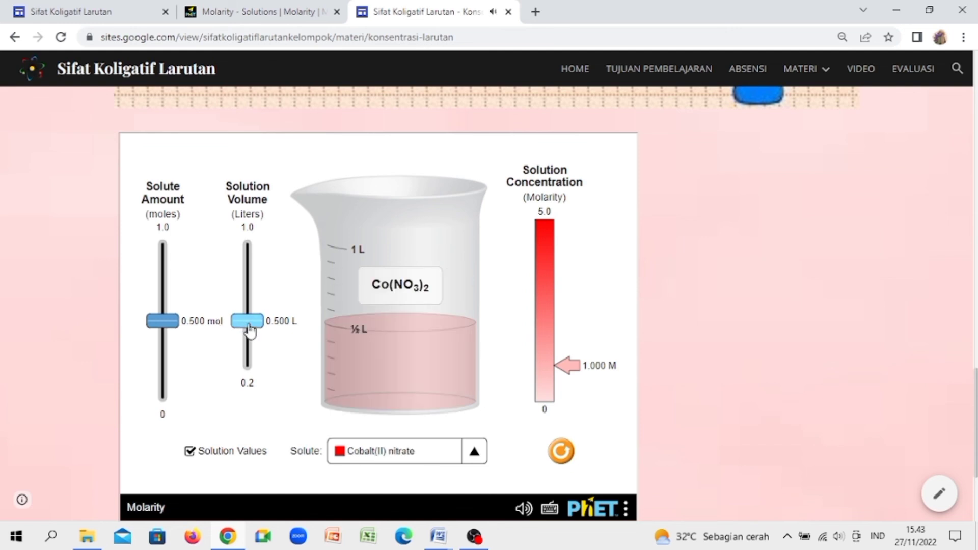
{"action": "left_click_drag", "start_coordinate": [250, 329], "coordinate": [249, 354]}
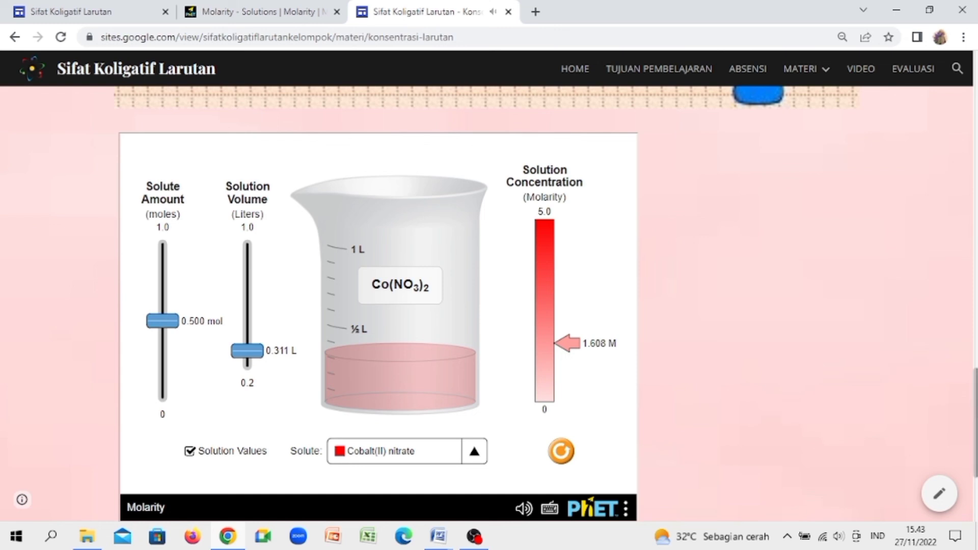
- Follow the PREV image below the simulation to the Pengertian page, and open the published Video page from there
{"action": "scroll", "coordinate": [976, 423], "scroll_direction": "down", "scroll_amount": 3}
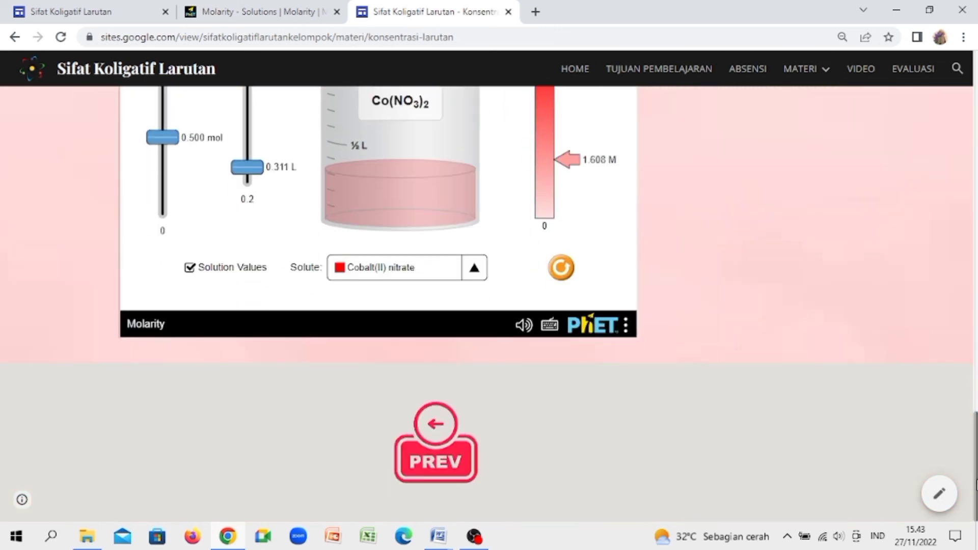
{"action": "left_click", "coordinate": [462, 450]}
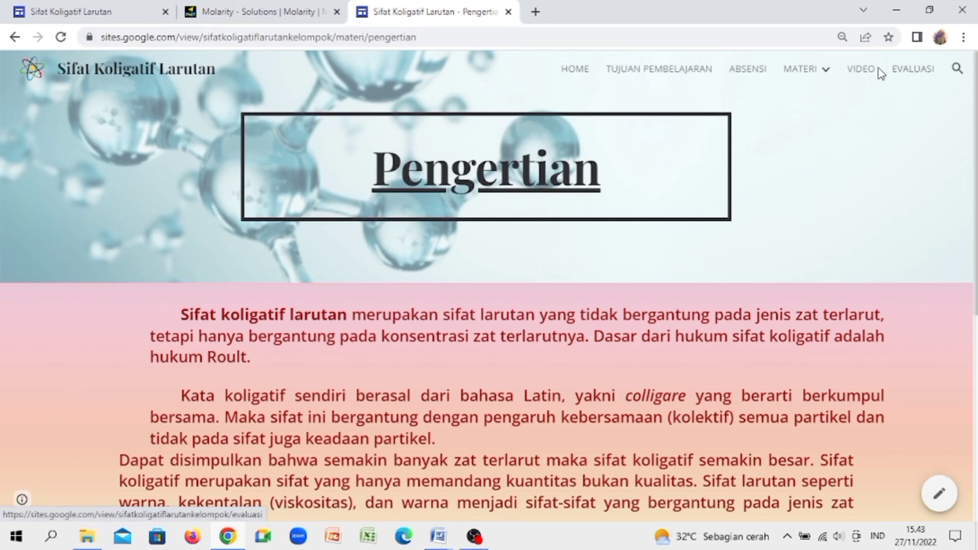
{"action": "left_click", "coordinate": [868, 75]}
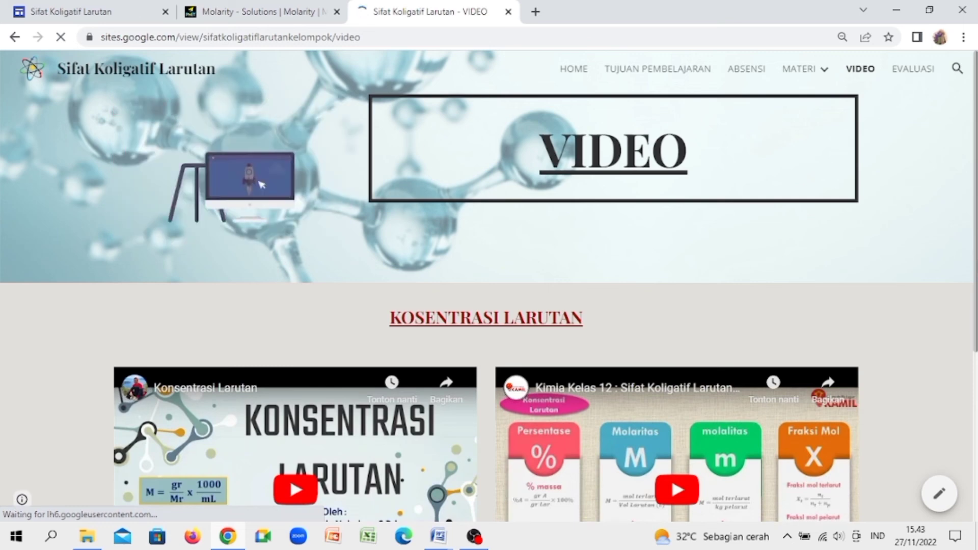
- Play the embedded Konsentrasi Larutan video for a few seconds and pause it
{"action": "scroll", "coordinate": [910, 387], "scroll_direction": "down", "scroll_amount": 5}
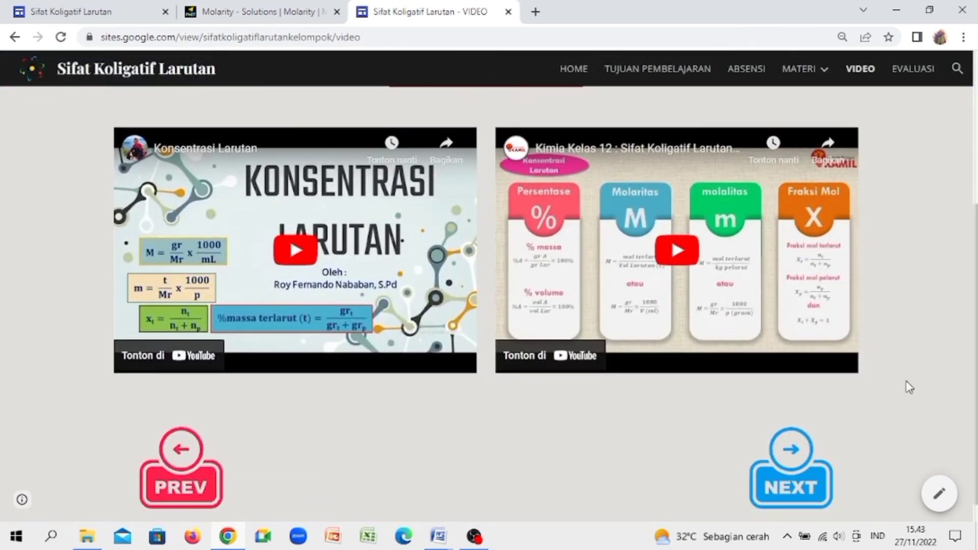
{"action": "left_click", "coordinate": [279, 255]}
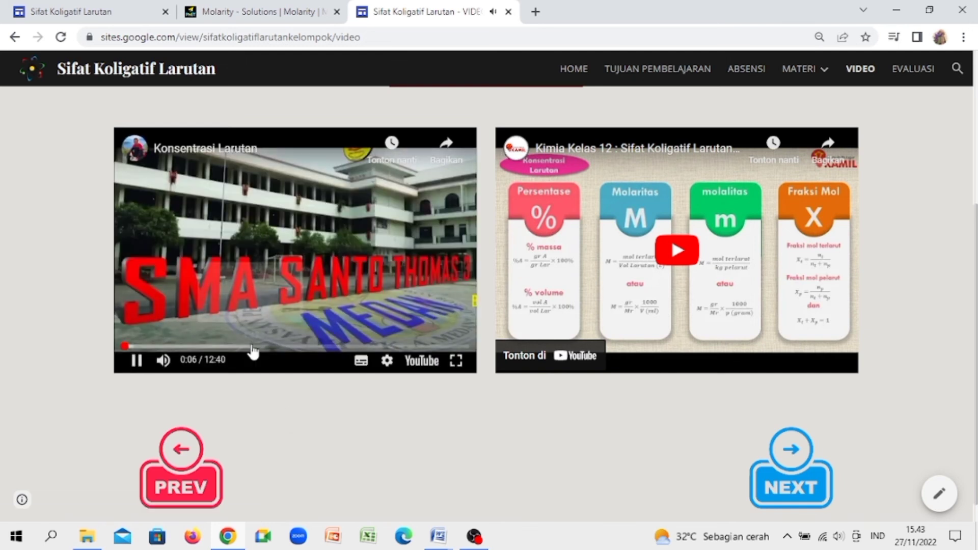
{"action": "left_click", "coordinate": [137, 361]}
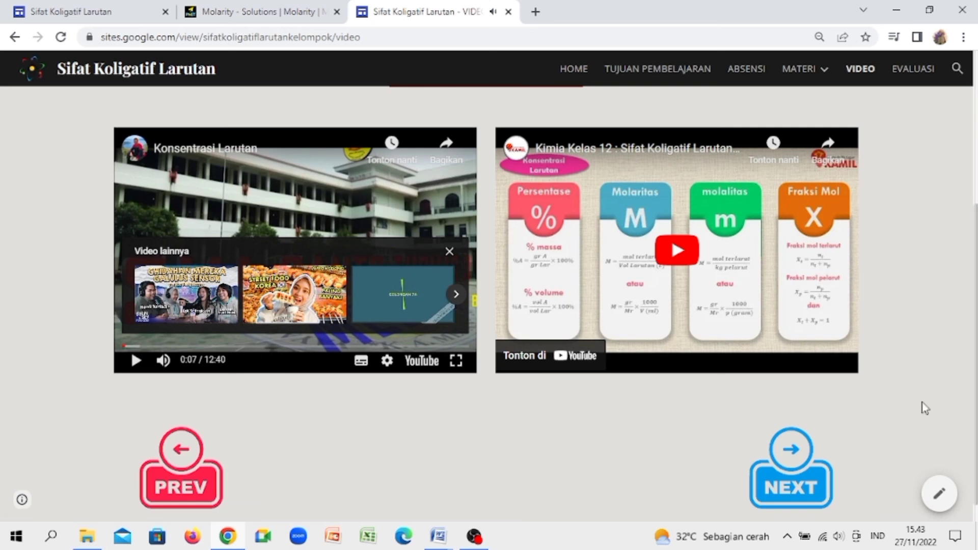
- Follow the NEXT image to the Evaluasi page, examine its embedded form, and return to the Video page through the PREV image
{"action": "left_click", "coordinate": [800, 517]}
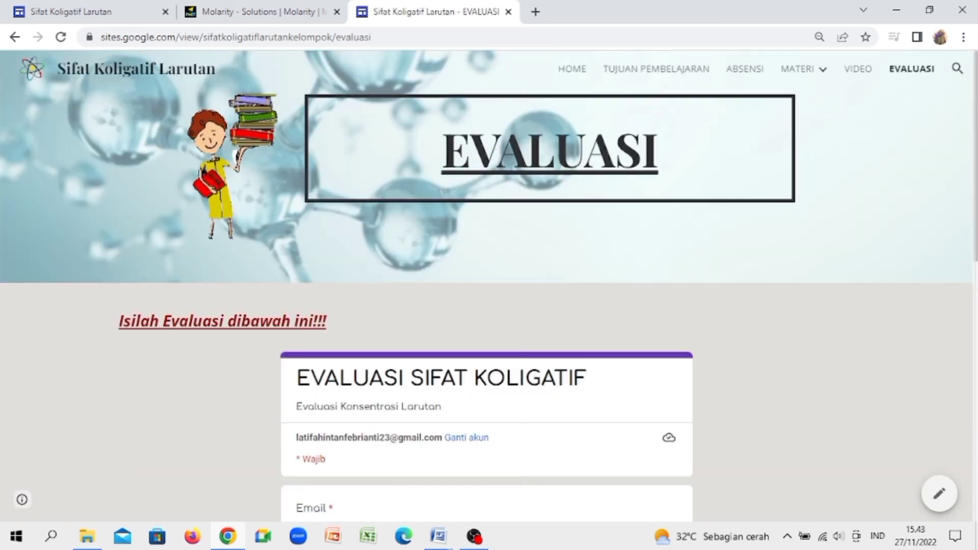
{"action": "scroll", "coordinate": [886, 337], "scroll_direction": "down", "scroll_amount": 8}
{"action": "scroll", "coordinate": [975, 414], "scroll_direction": "down", "scroll_amount": 3}
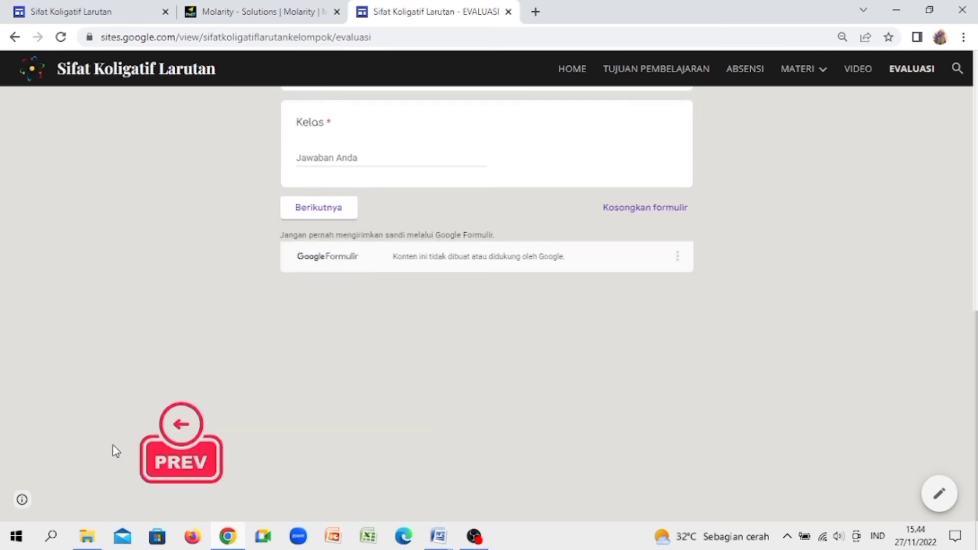
{"action": "left_click", "coordinate": [151, 456]}
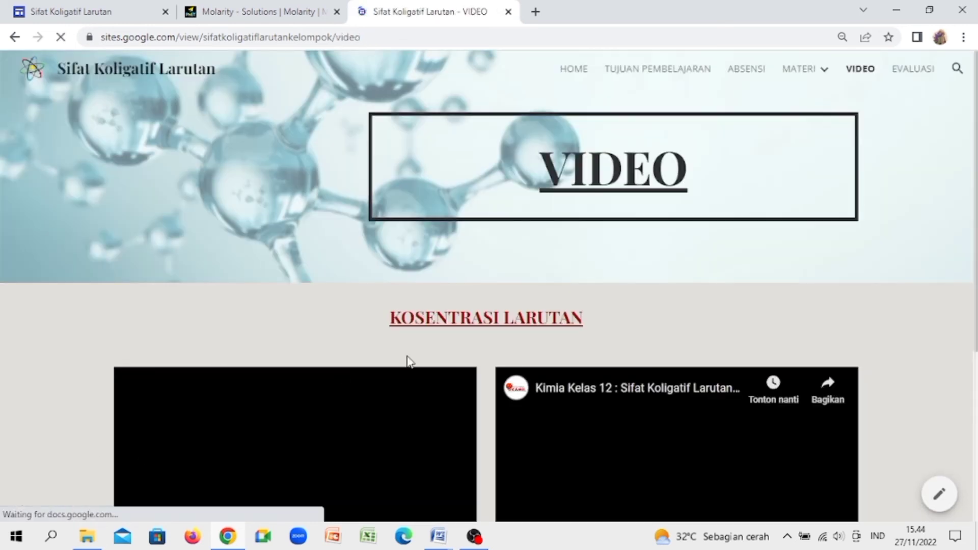
- Return to the published Home page and examine its title banner, page icons and copyright footer
{"action": "left_click", "coordinate": [575, 71]}
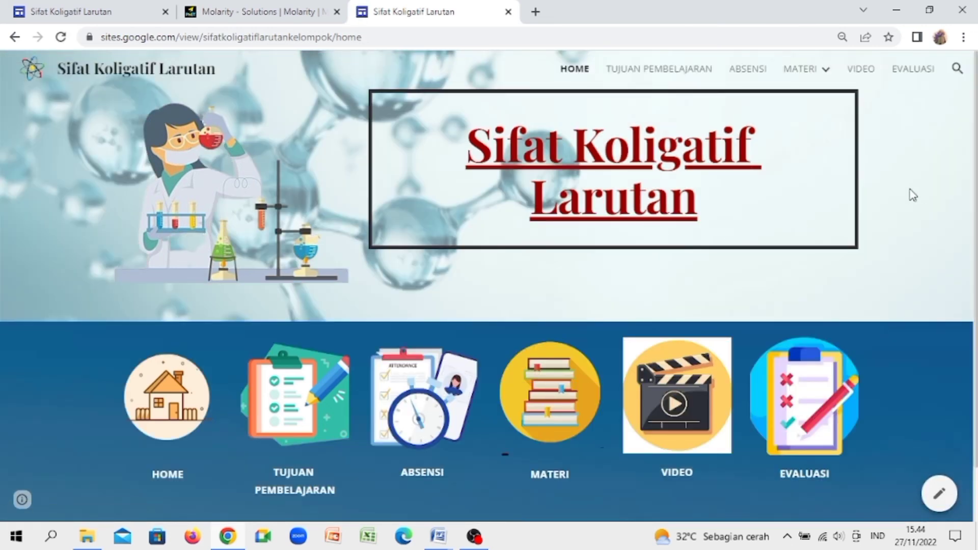
{"action": "scroll", "coordinate": [976, 282], "scroll_direction": "down", "scroll_amount": 1}
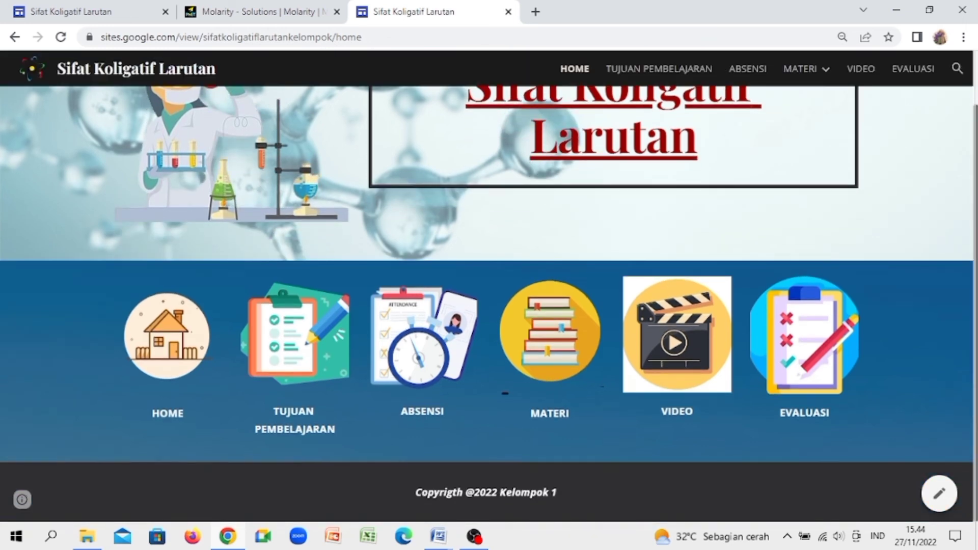
{"action": "scroll", "coordinate": [977, 283], "scroll_direction": "up", "scroll_amount": 1}
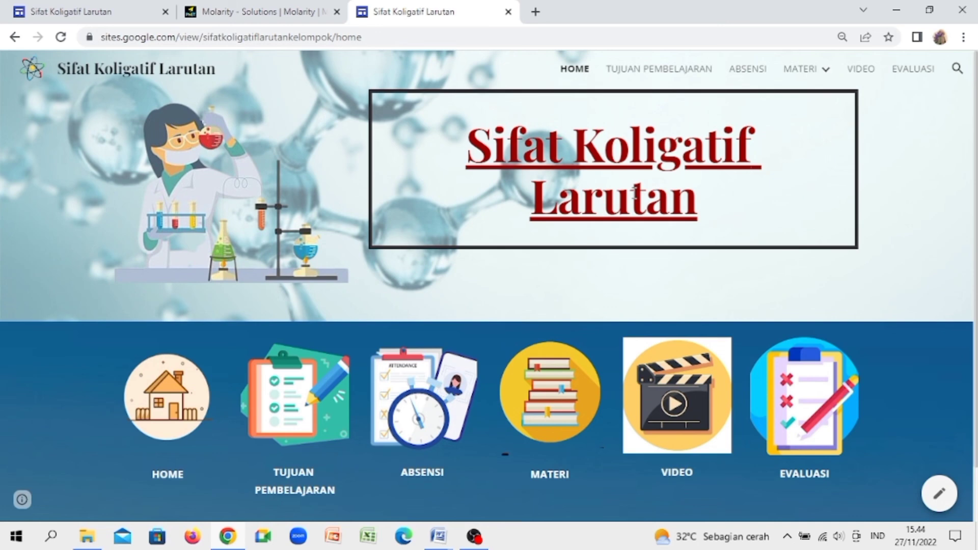
{"action": "left_click", "coordinate": [478, 540]}
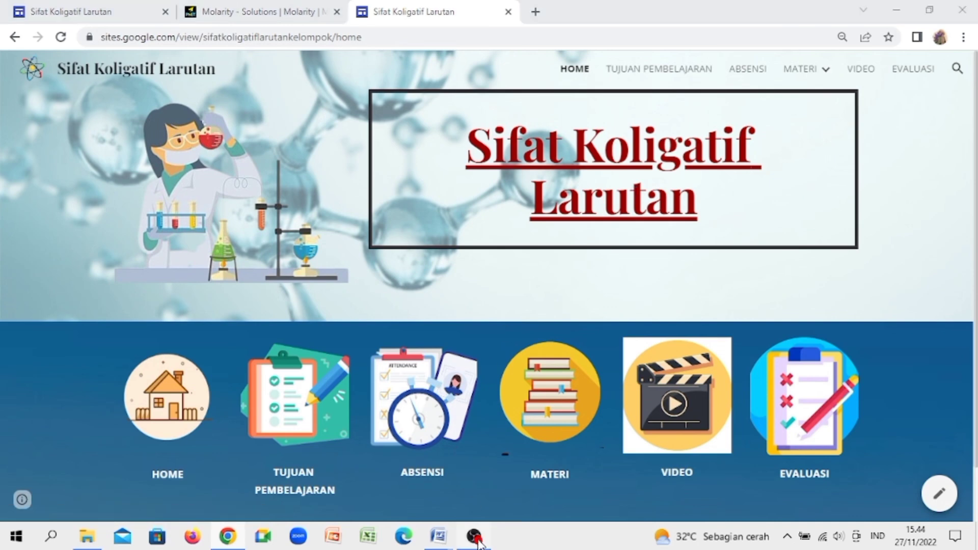